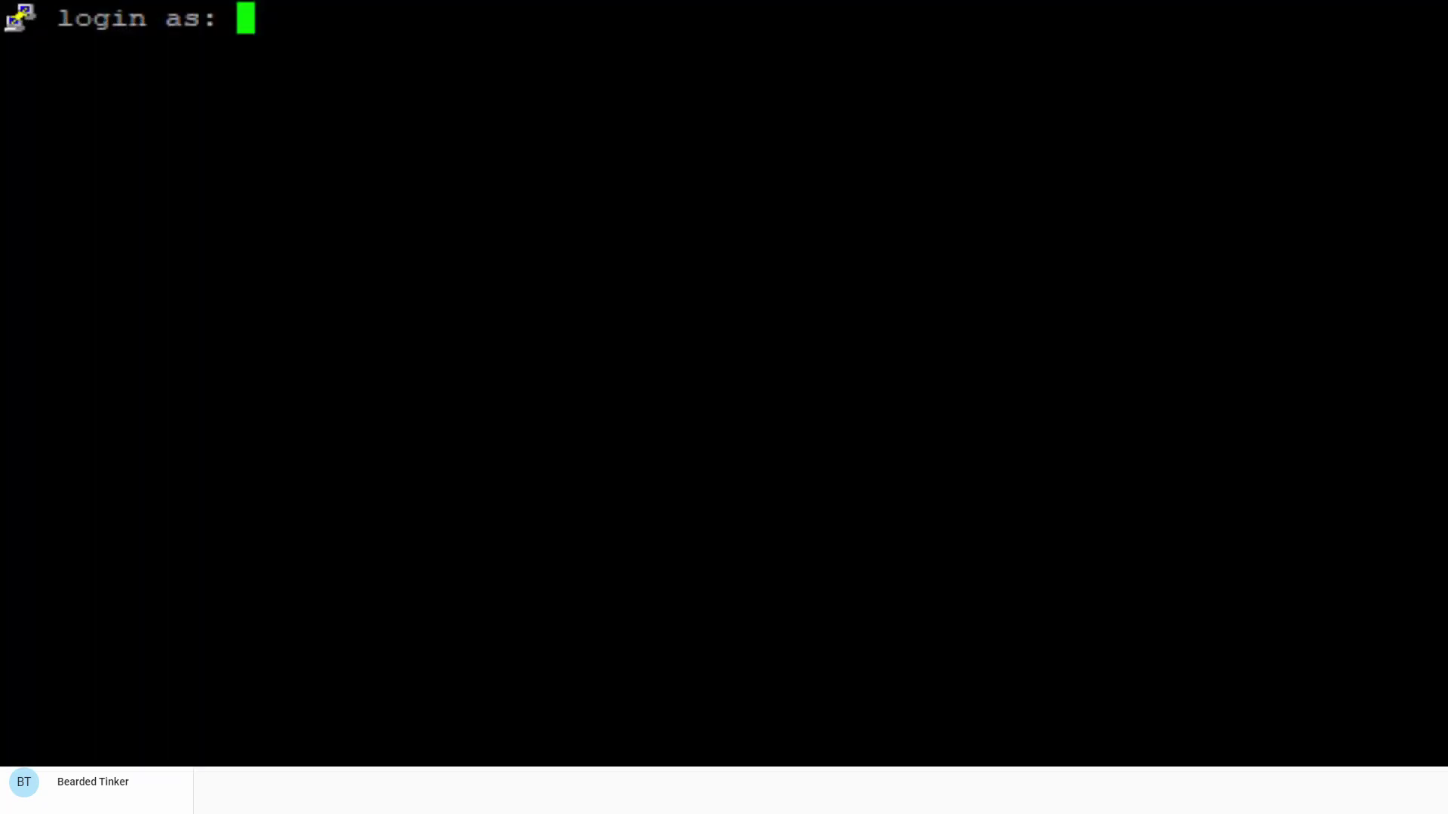
# Log in to the NAS in PuTTY with the account's username and password
pyautogui.write('BeardedTinker')
pyautogui.press('Return')
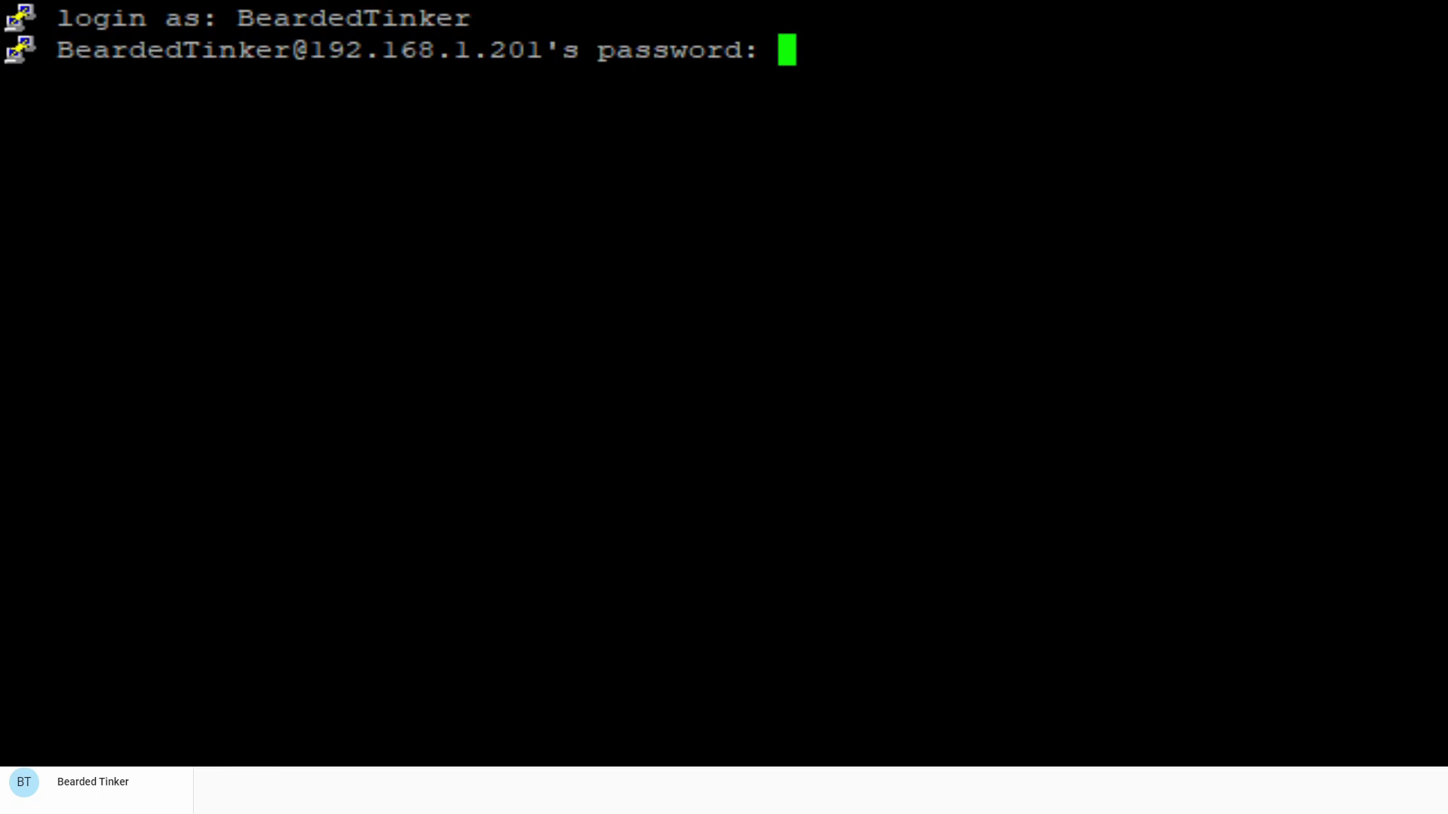
pyautogui.press('Return')
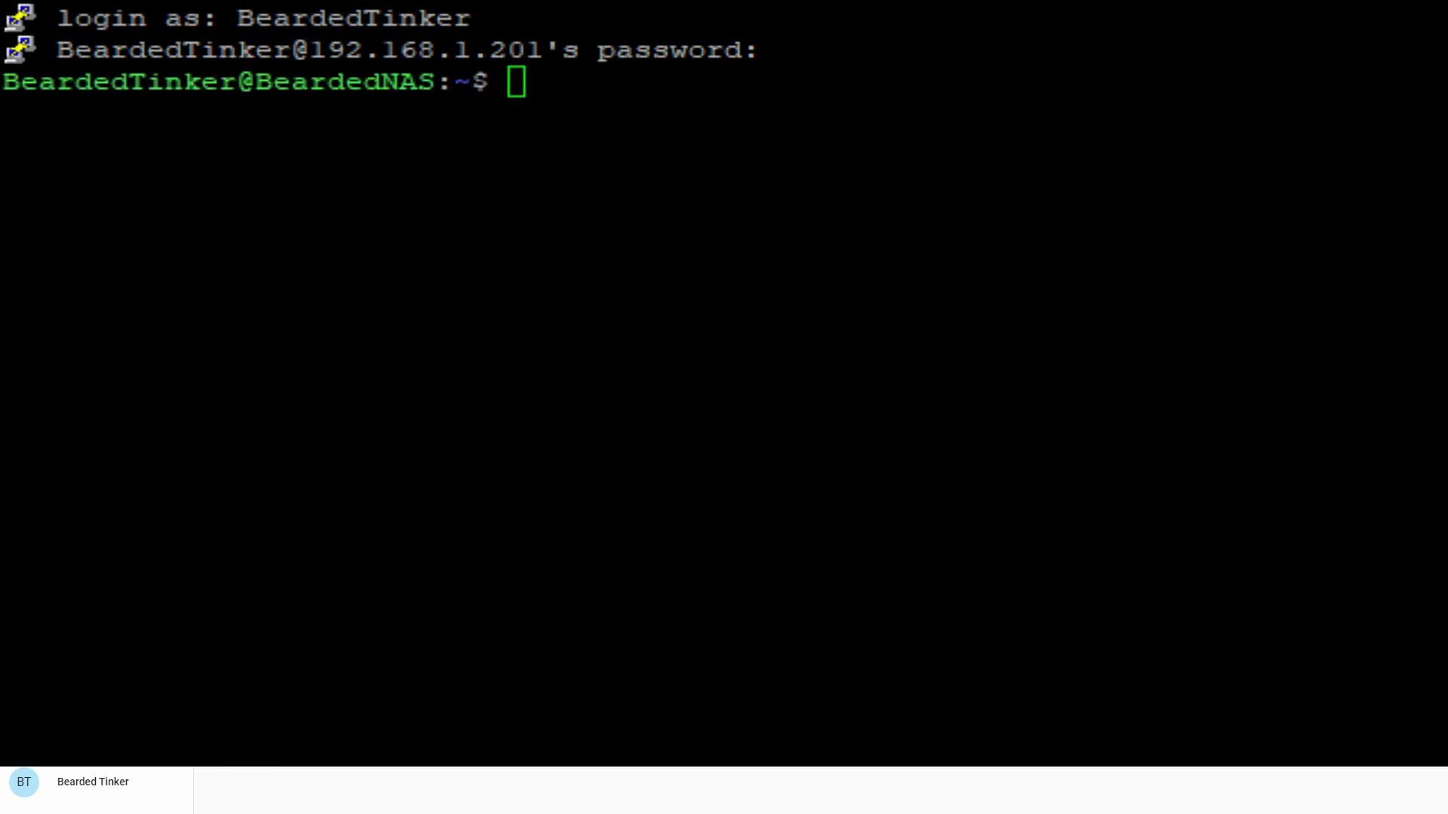
pyautogui.click(934, 245)
# List the contents of the root directory and the media folder
pyautogui.write('cd')
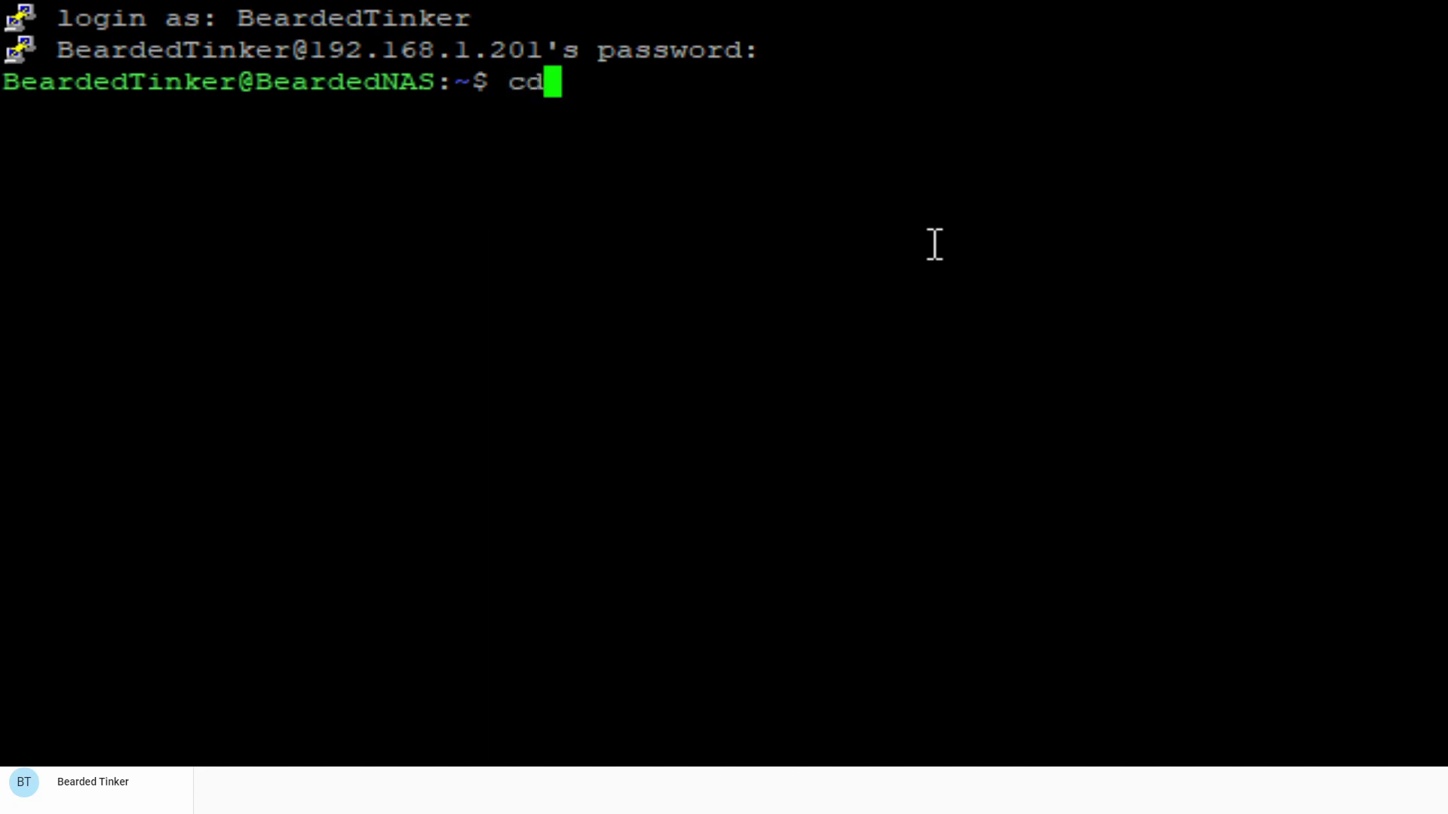
pyautogui.write(' /')
pyautogui.press('Return')
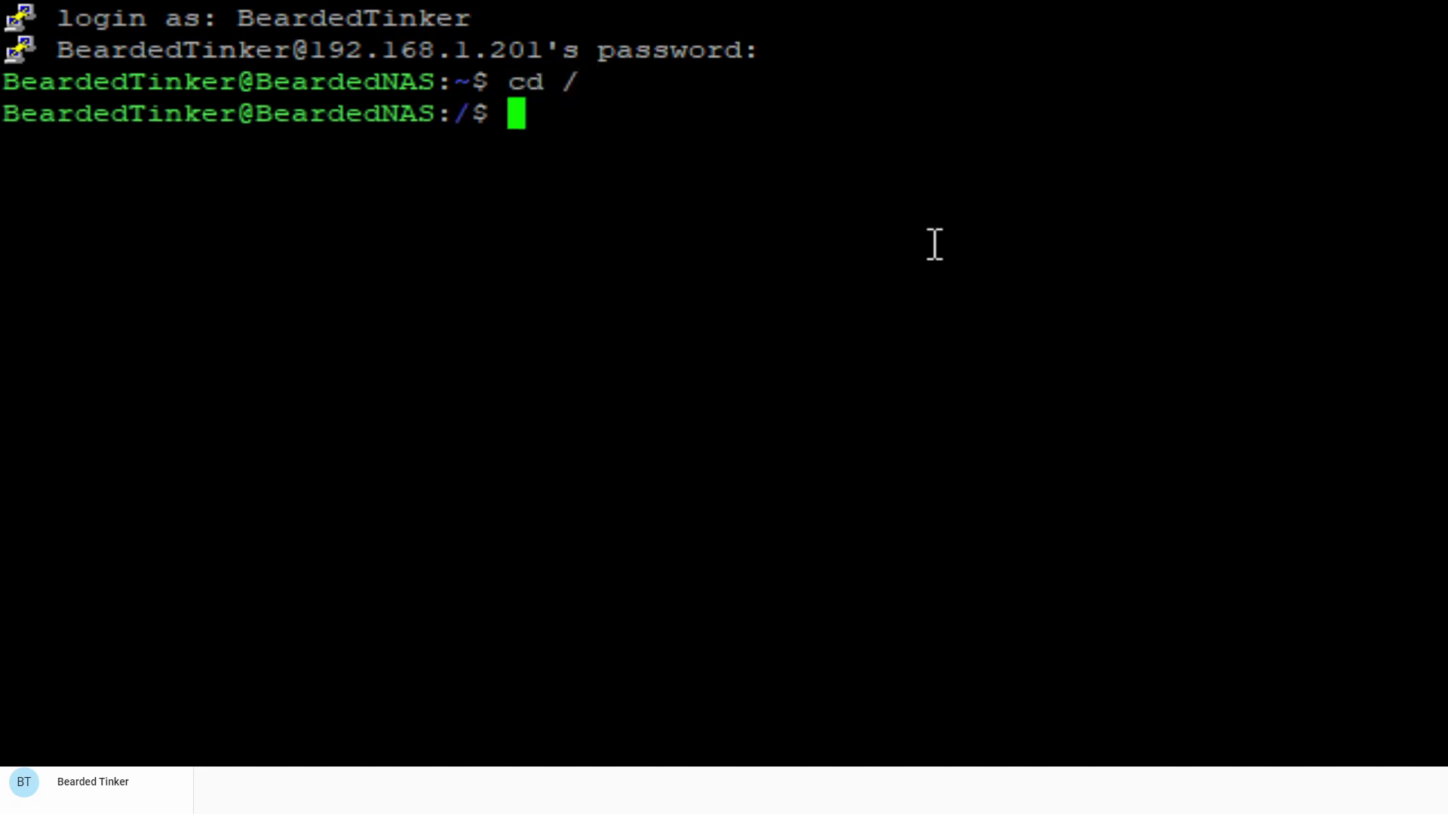
pyautogui.write('ls')
pyautogui.press('Return')
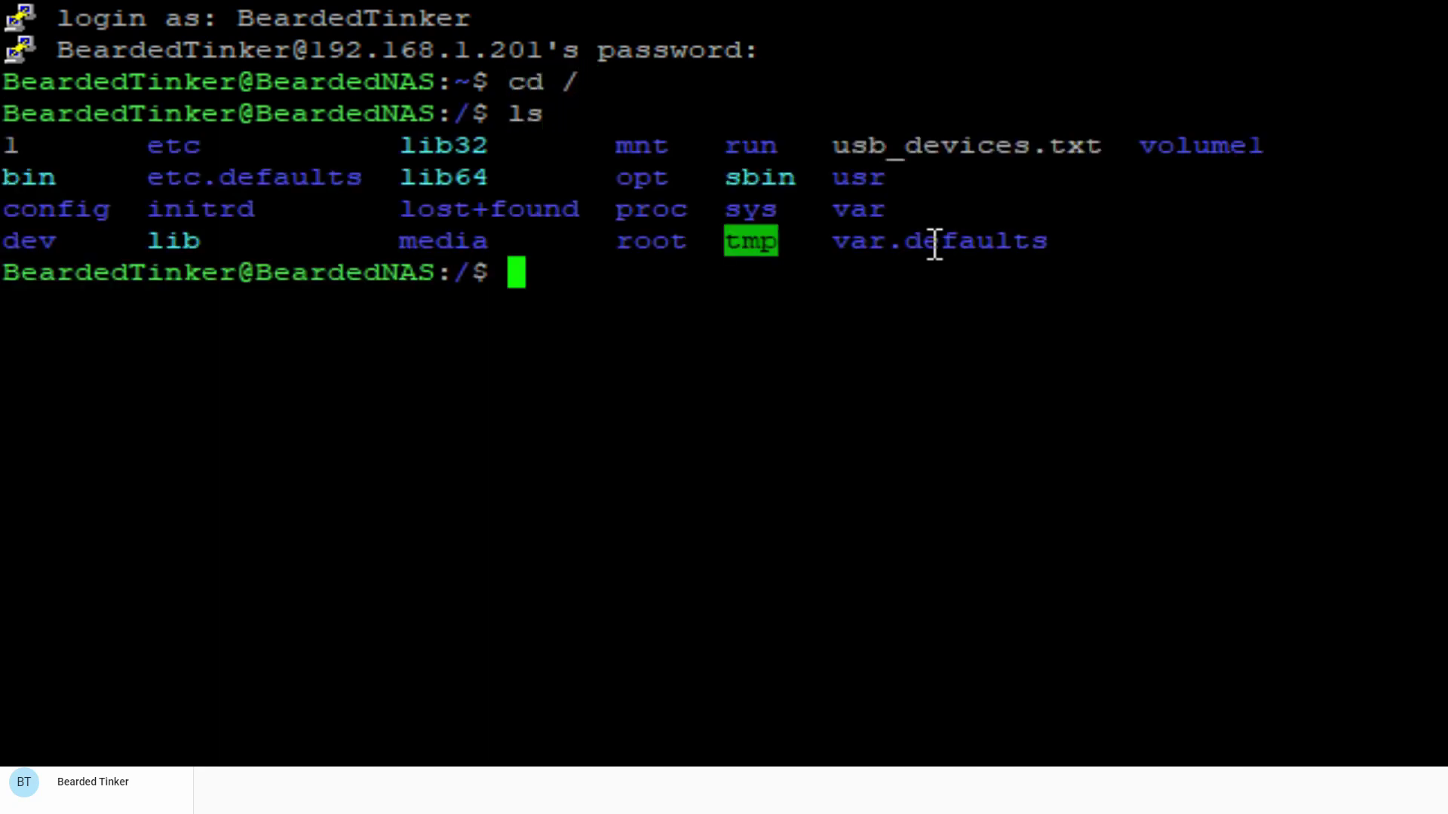
pyautogui.write('cd media')
pyautogui.press('Return')
pyautogui.write('ls')
pyautogui.press('Return')
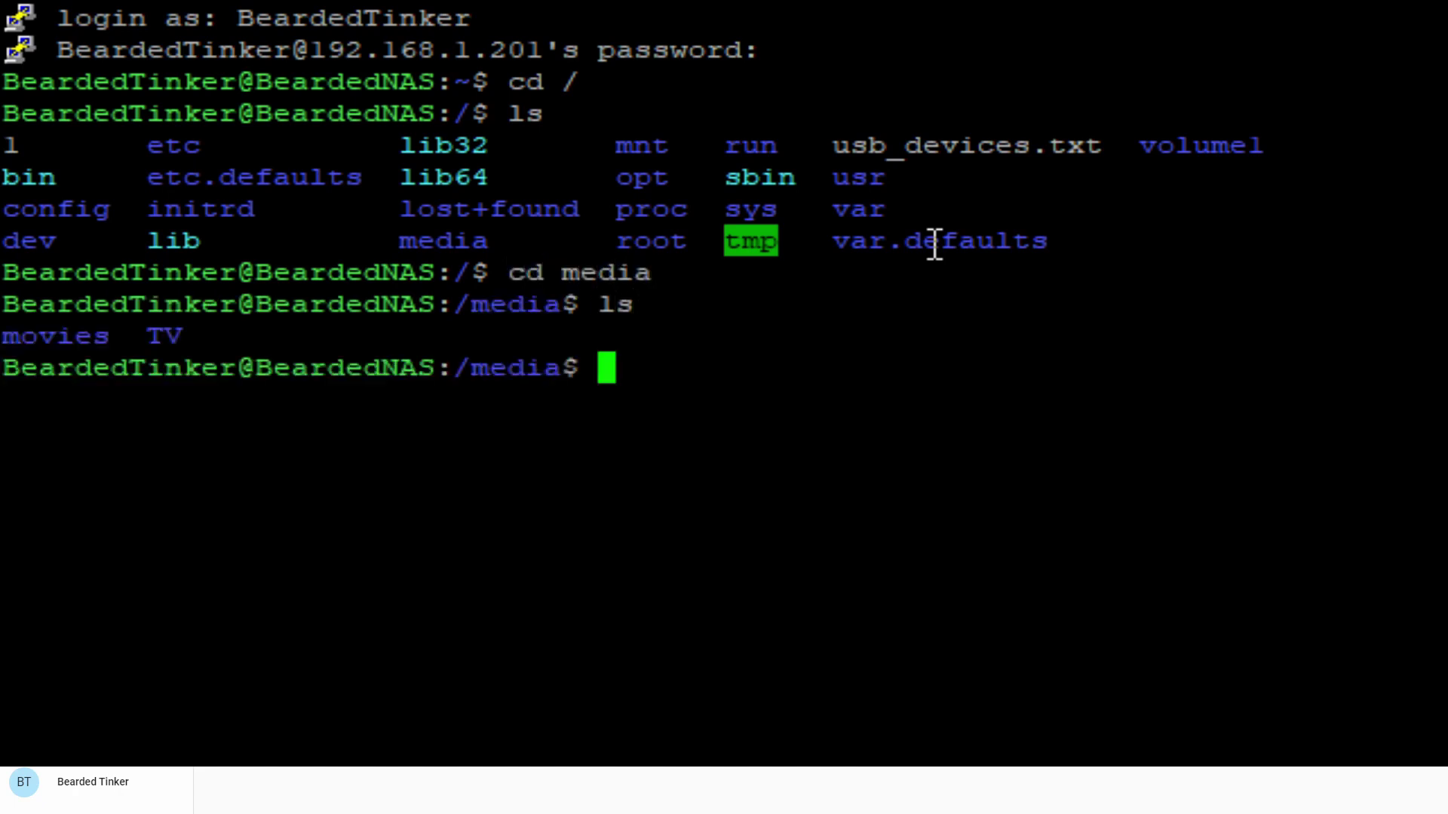
# Change into the /volume1/docker folder
pyautogui.write('cd')
pyautogui.press('BackSpace')
pyautogui.press('BackSpace')
pyautogui.write('cd volume1')
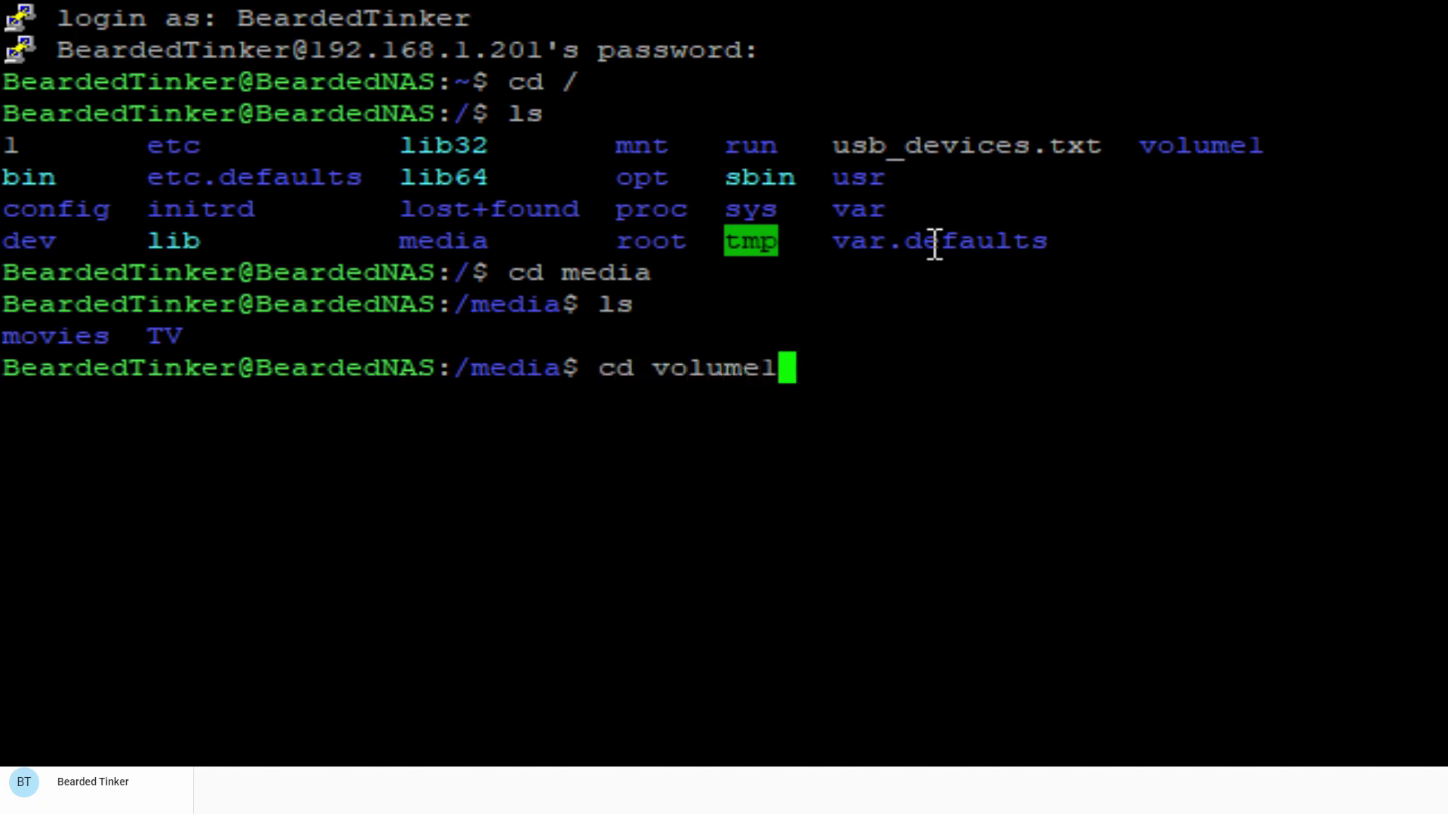
pyautogui.press('Return')
pyautogui.write('cd /volume1')
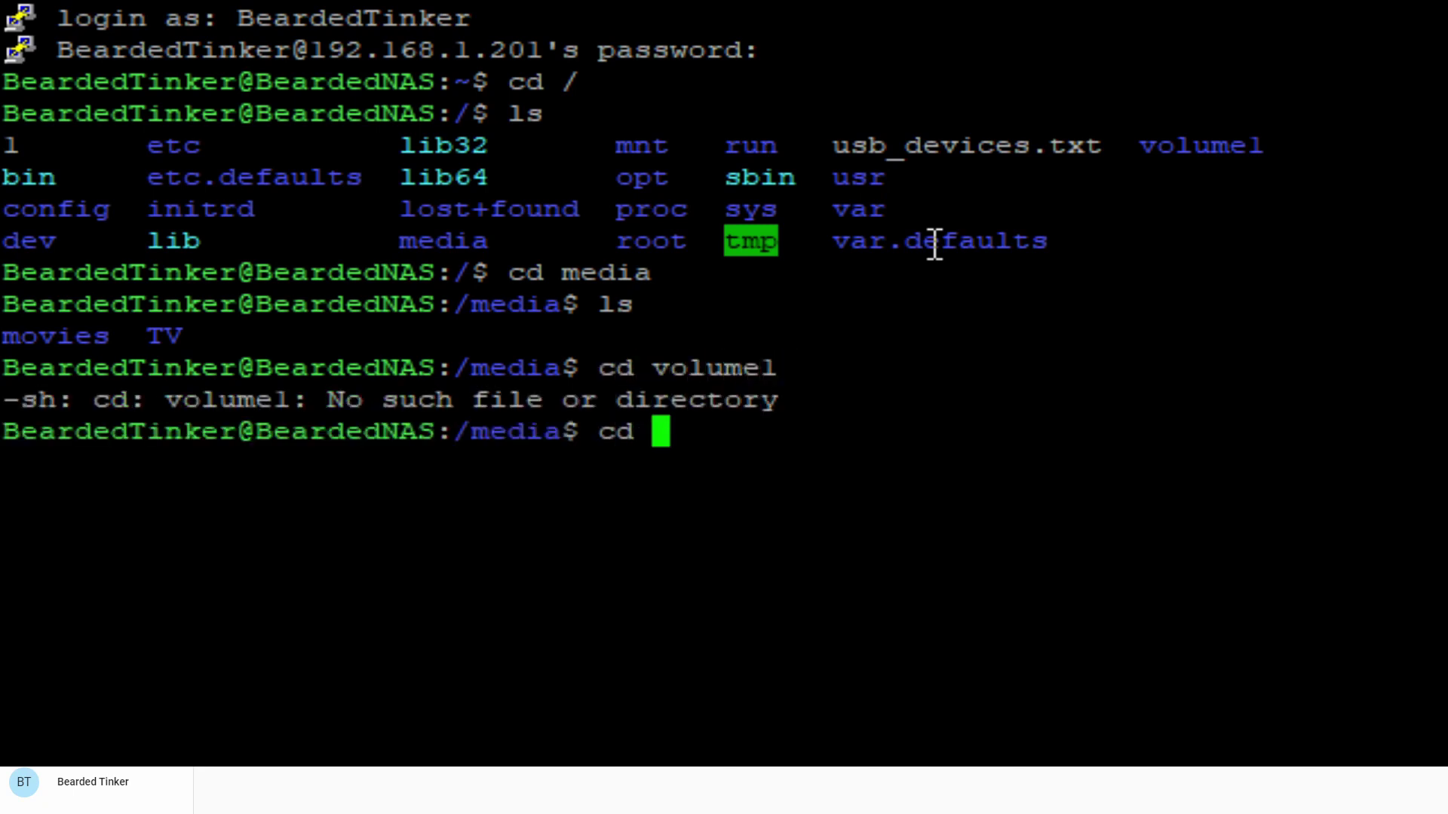
pyautogui.write('/docker')
pyautogui.press('Return')
# List /volume1/docker, then make the radarr and downloads folders with mkdir
pyautogui.write('ls')
pyautogui.press('Return')
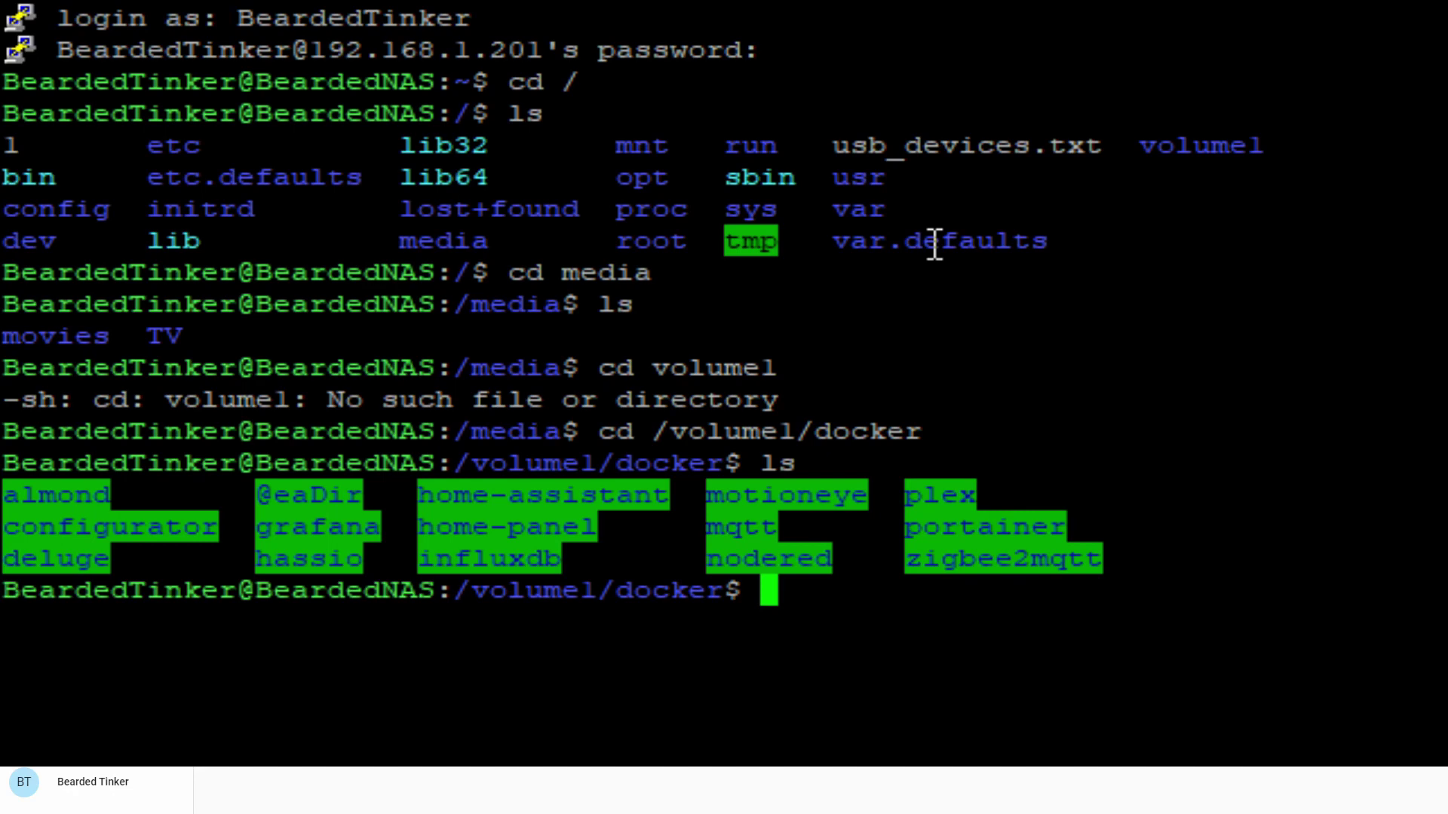
pyautogui.write('mk')
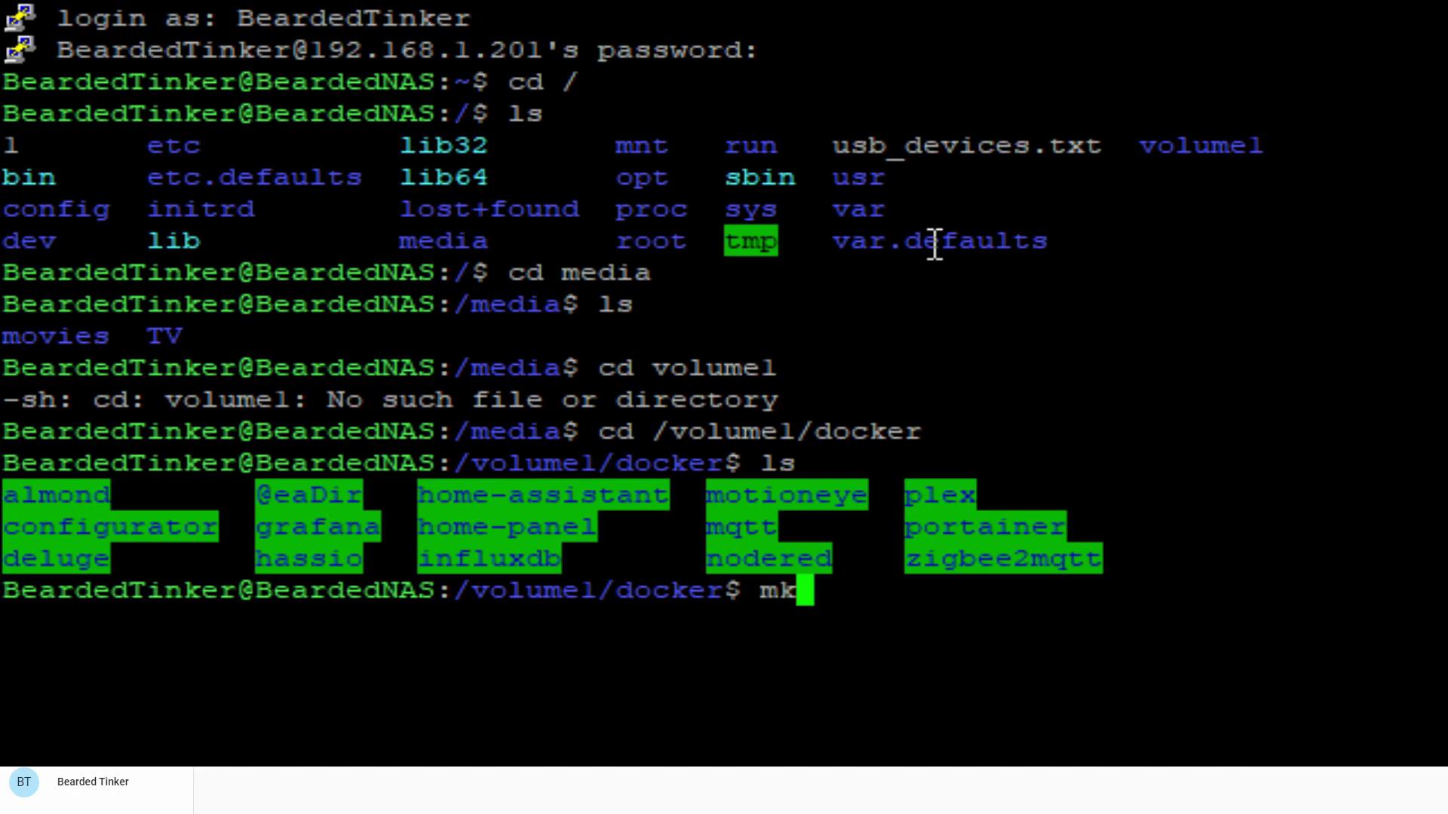
pyautogui.write('dir radarr')
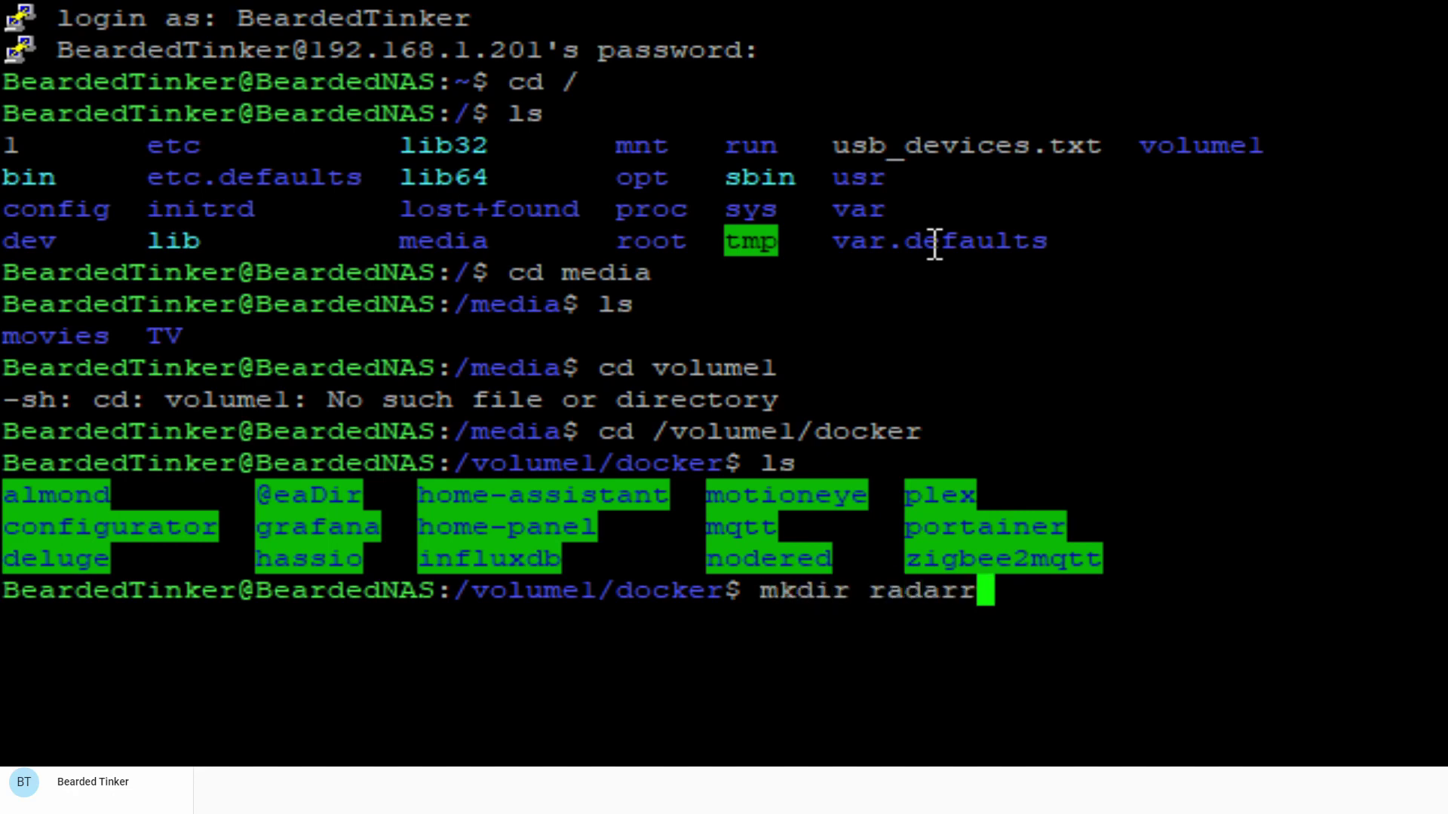
pyautogui.press('Return')
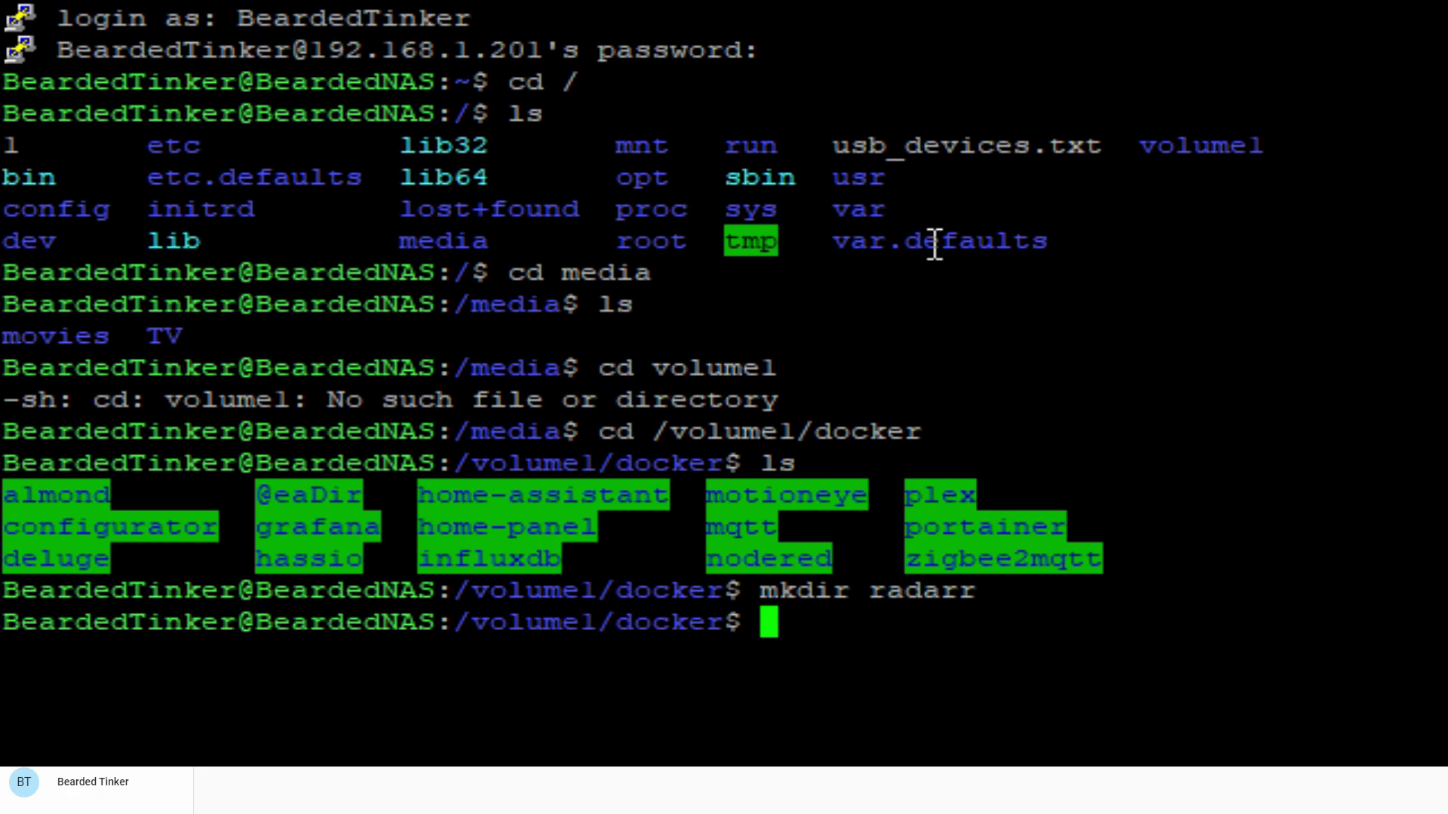
pyautogui.write('mkdir down')
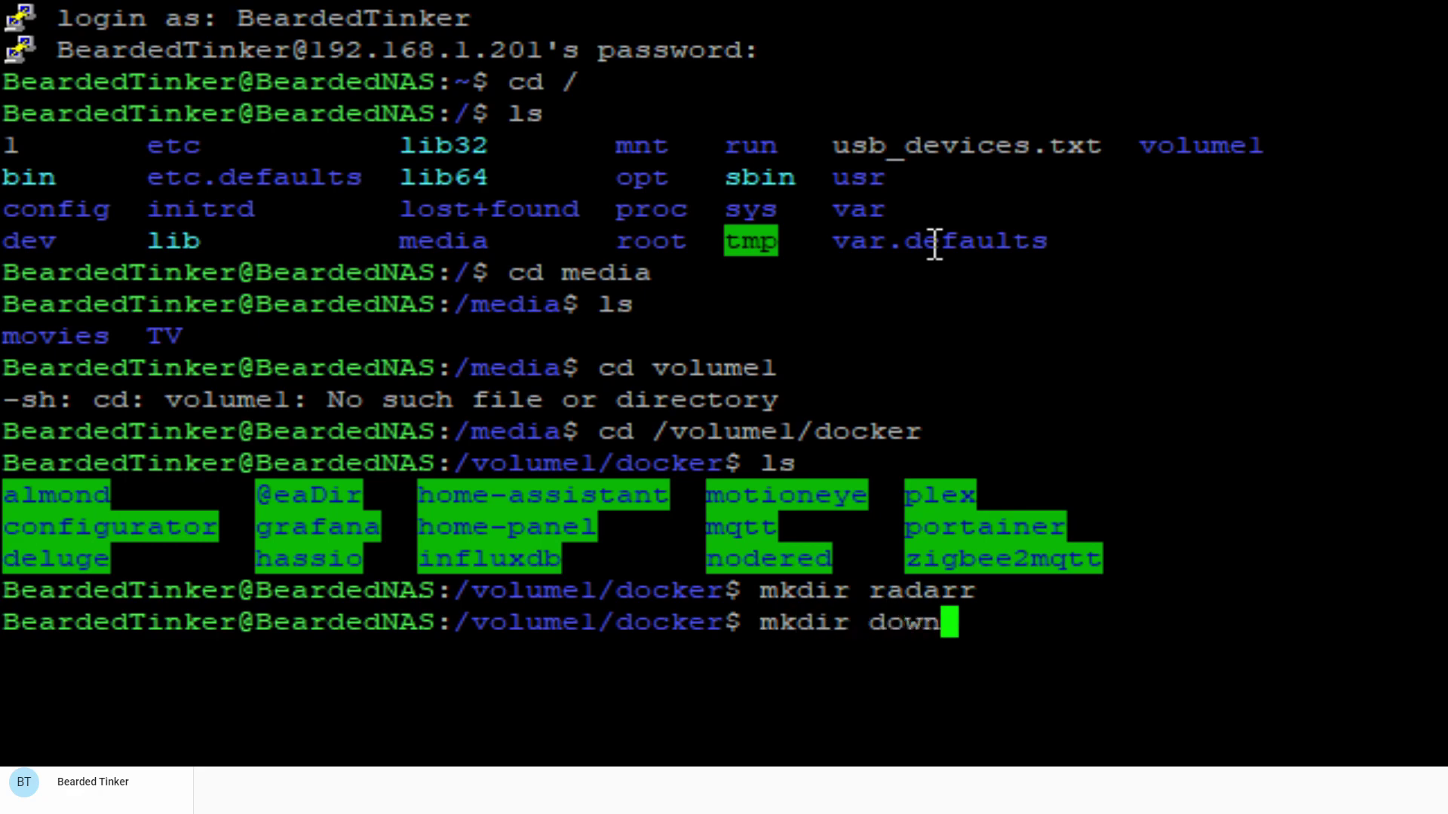
pyautogui.write('loads')
pyautogui.press('Return')
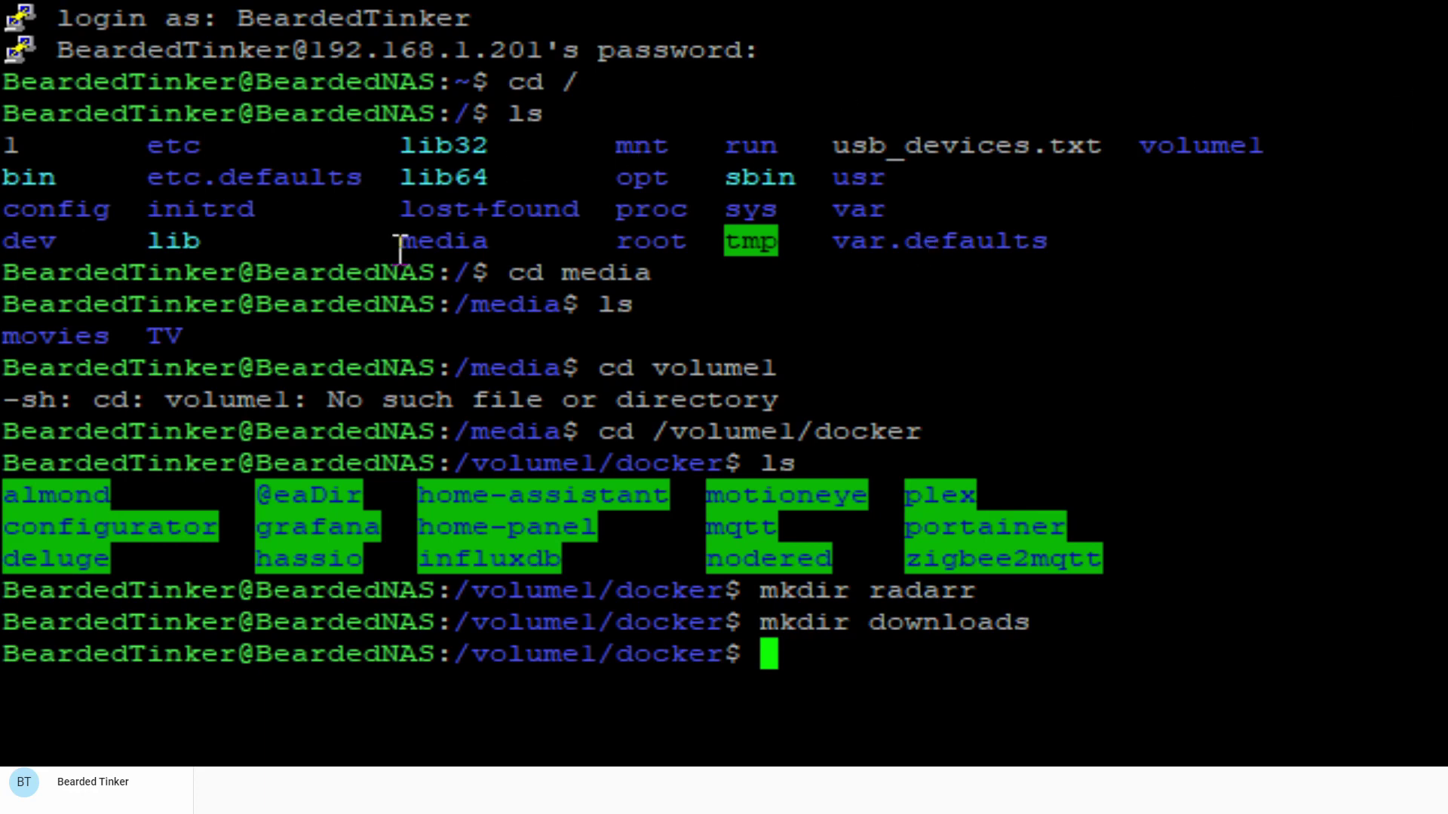
pyautogui.moveTo(388, 243); pyautogui.dragTo(506, 243)
pyautogui.click(1357, 477)
# Clear the terminal and run id to show uid 1026 and gid 100
pyautogui.write('clear')
pyautogui.press('Return')
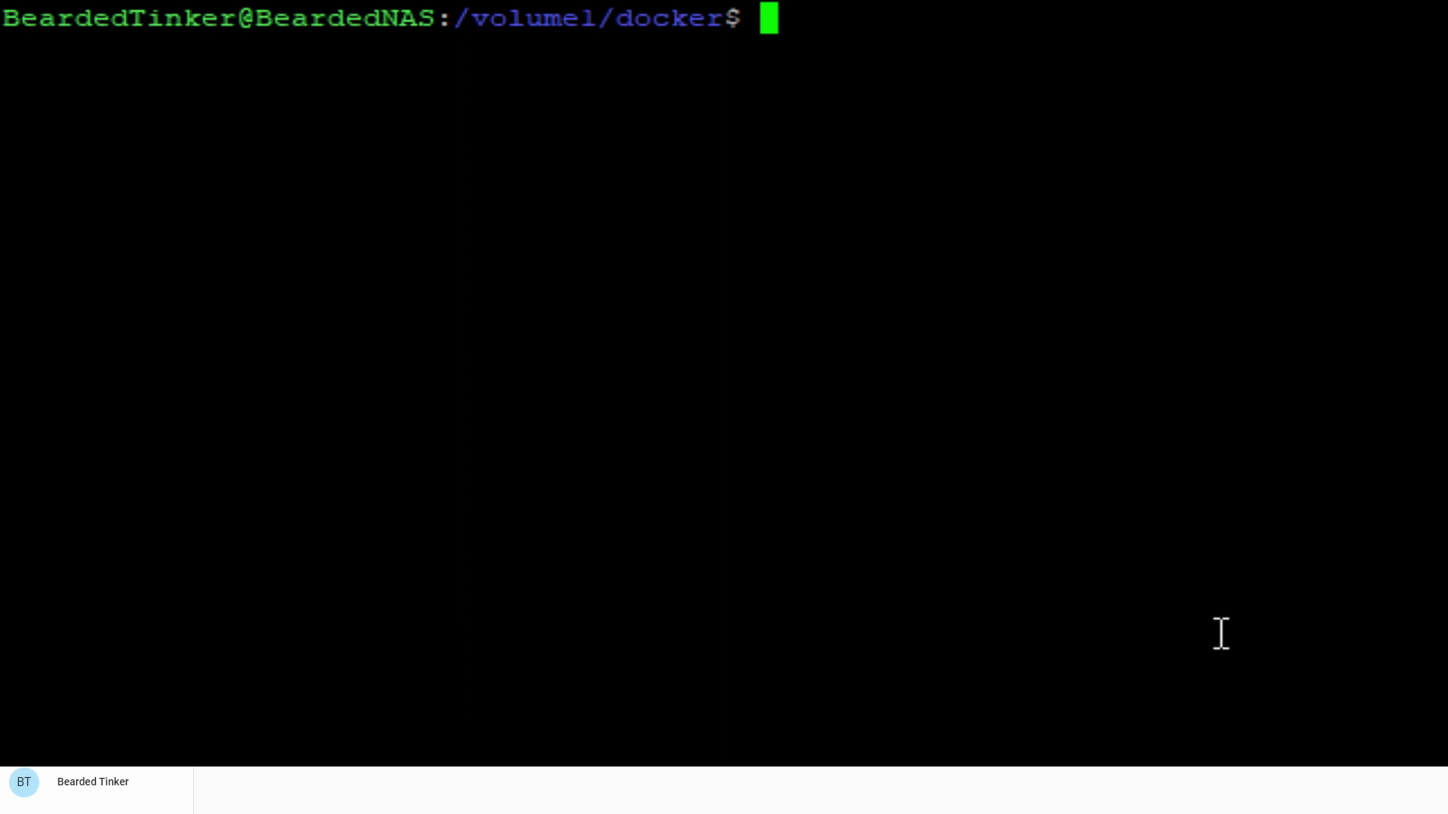
pyautogui.write('id')
pyautogui.press('Return')
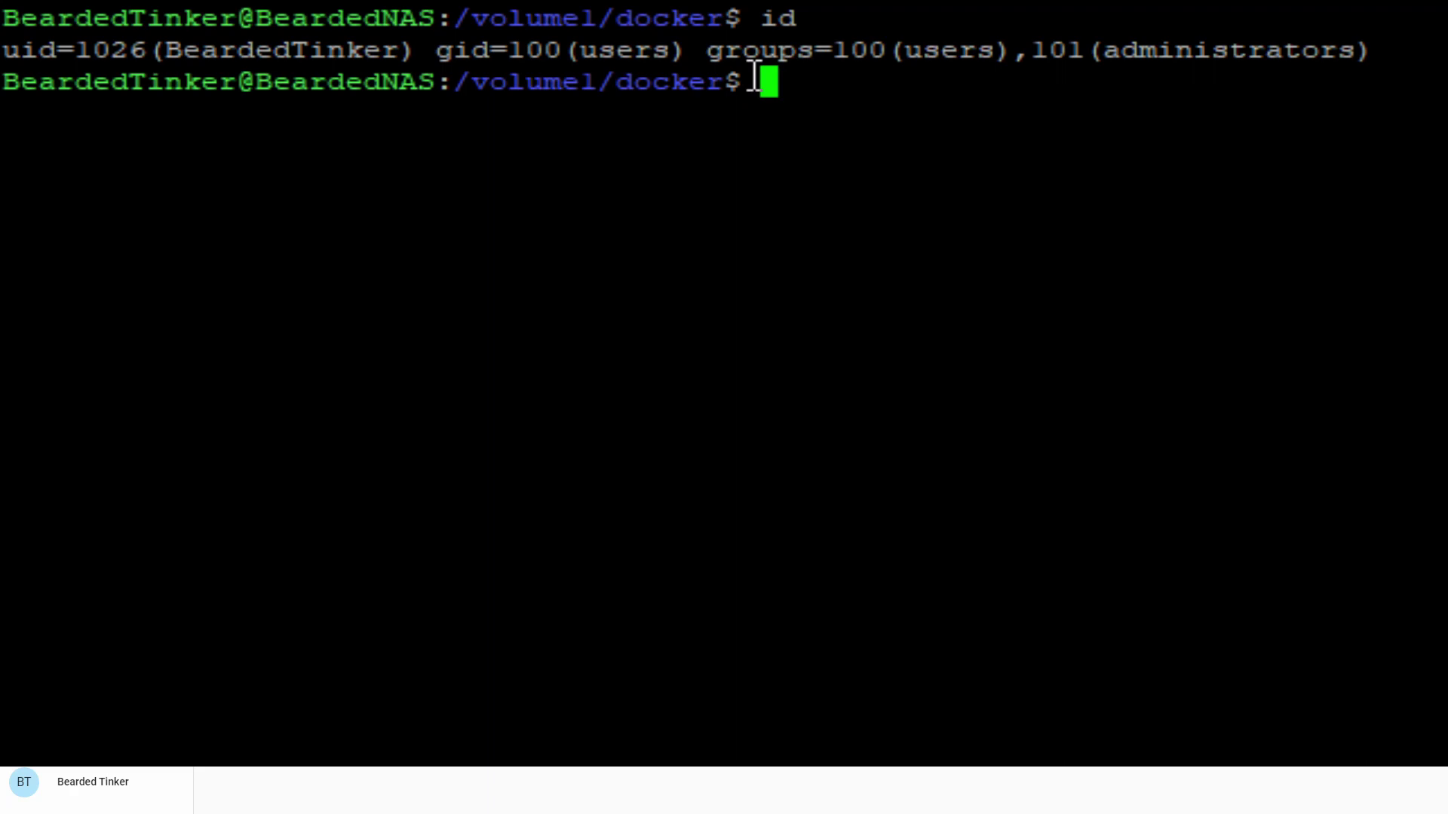
# Clear the screen and start typing sudo docker run --name=radarr --restart=always
pyautogui.write('clear')
pyautogui.press('Return')
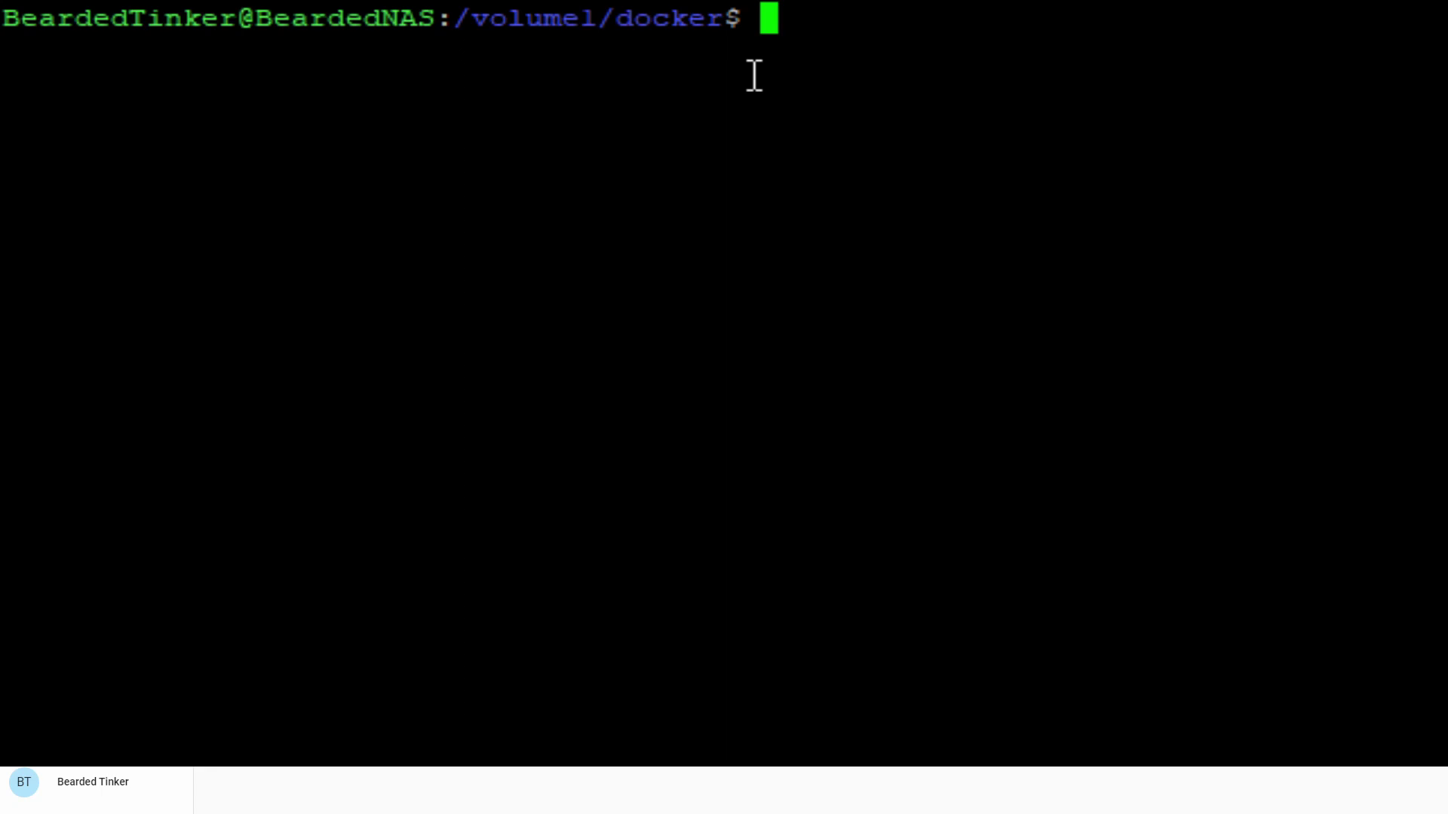
pyautogui.write('sudo docker')
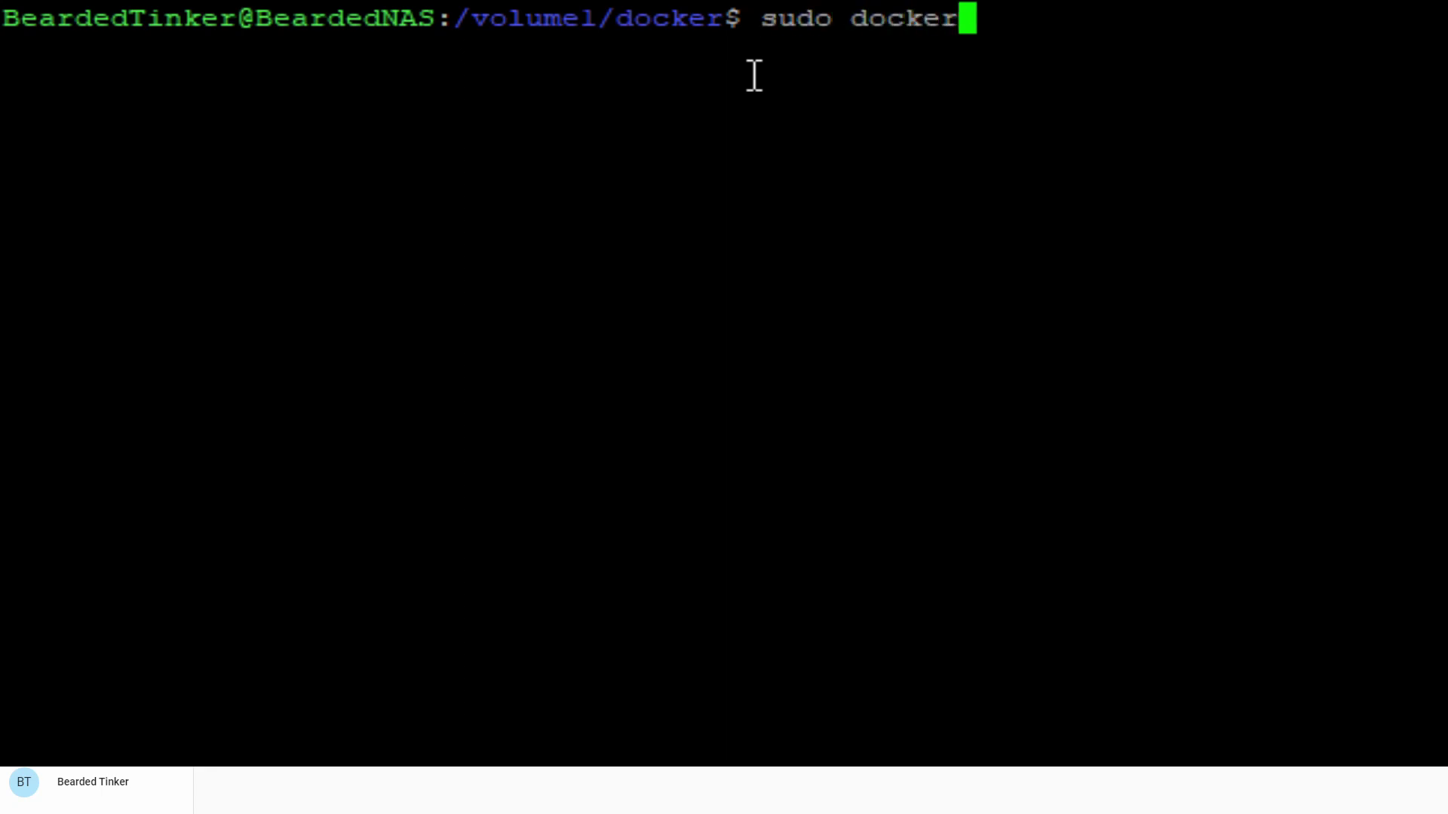
pyautogui.write(' run --itd')
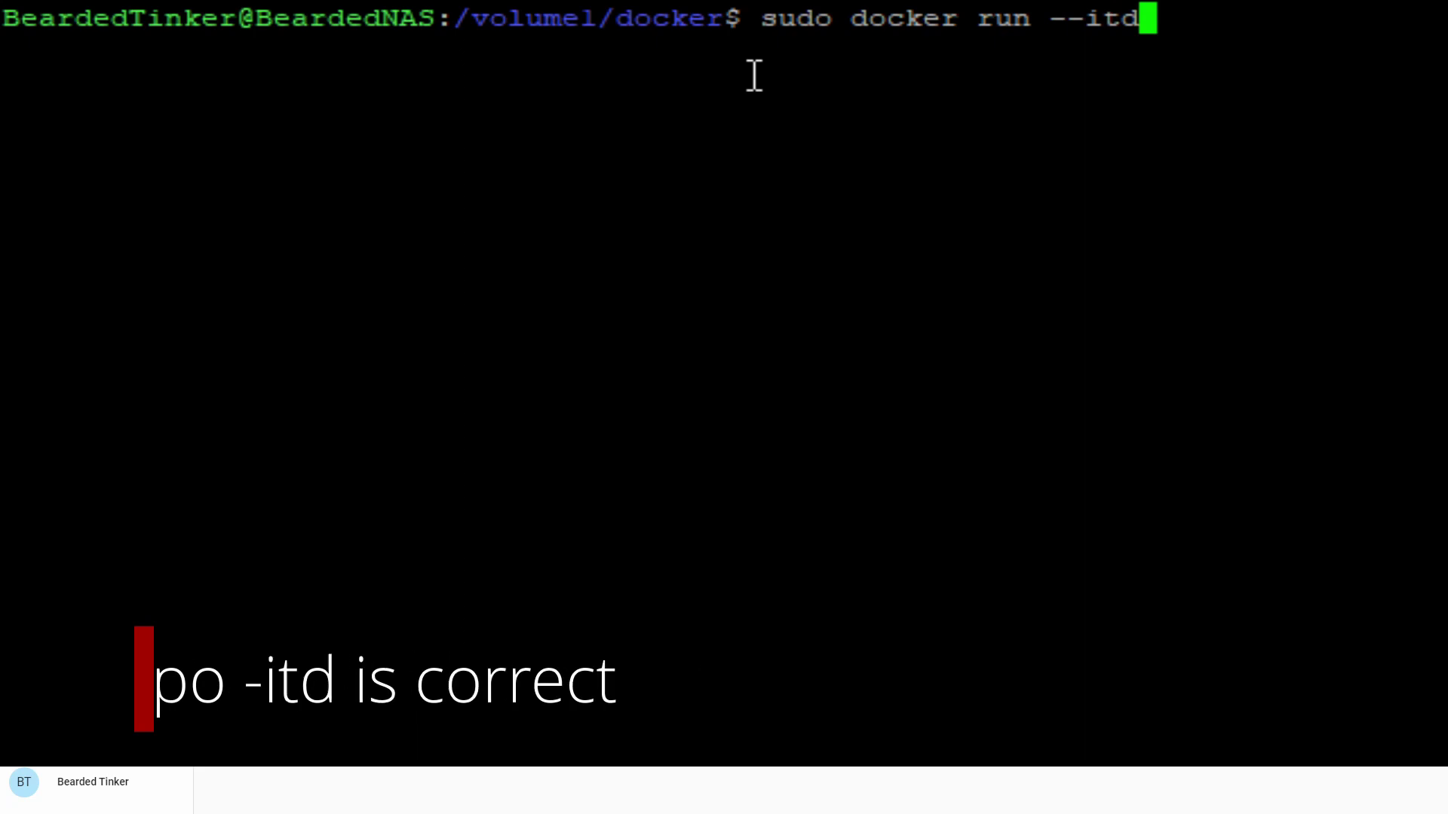
pyautogui.write(' --name=radarr')
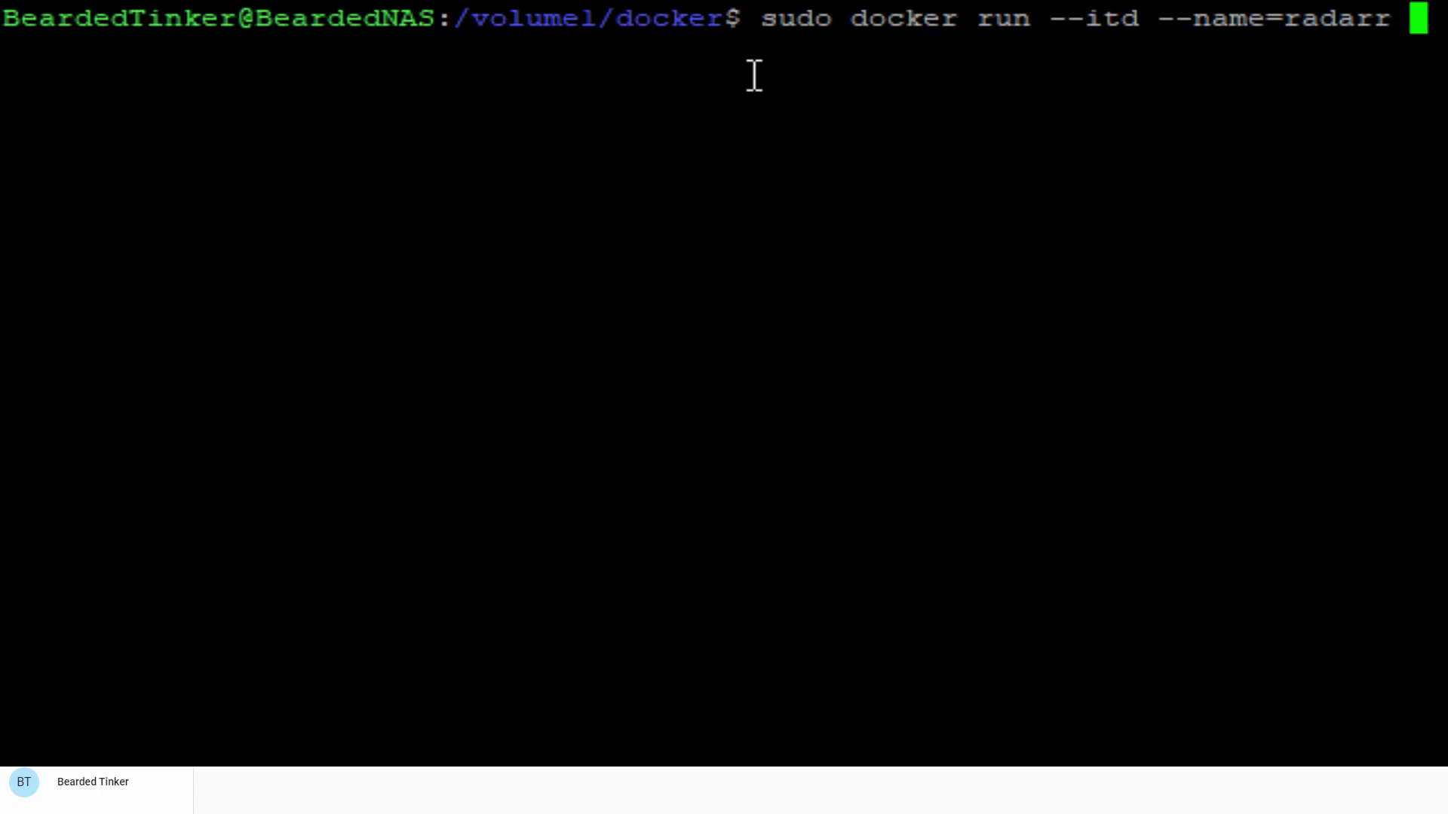
pyautogui.write('--restart')
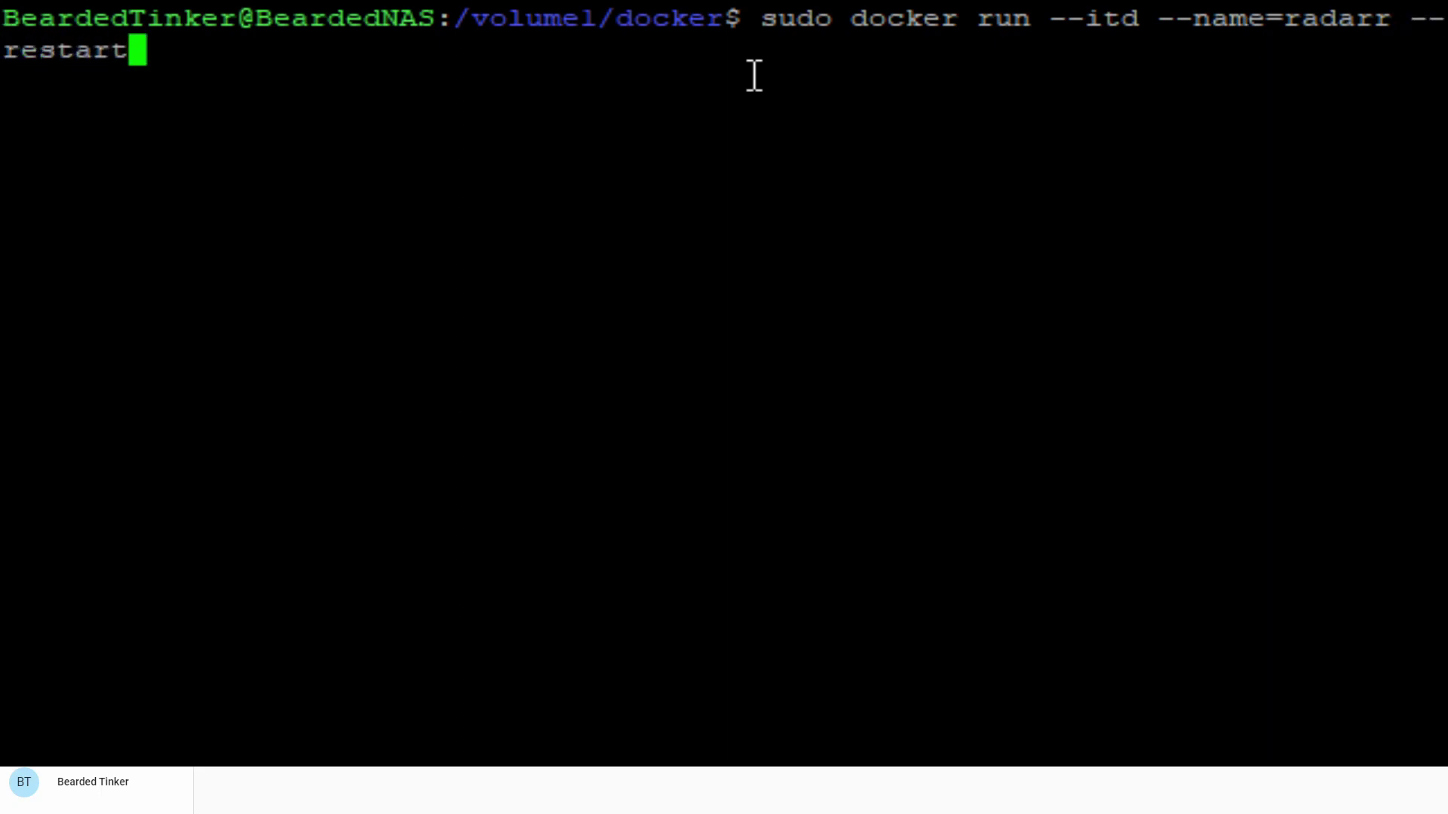
pyautogui.write('=always')
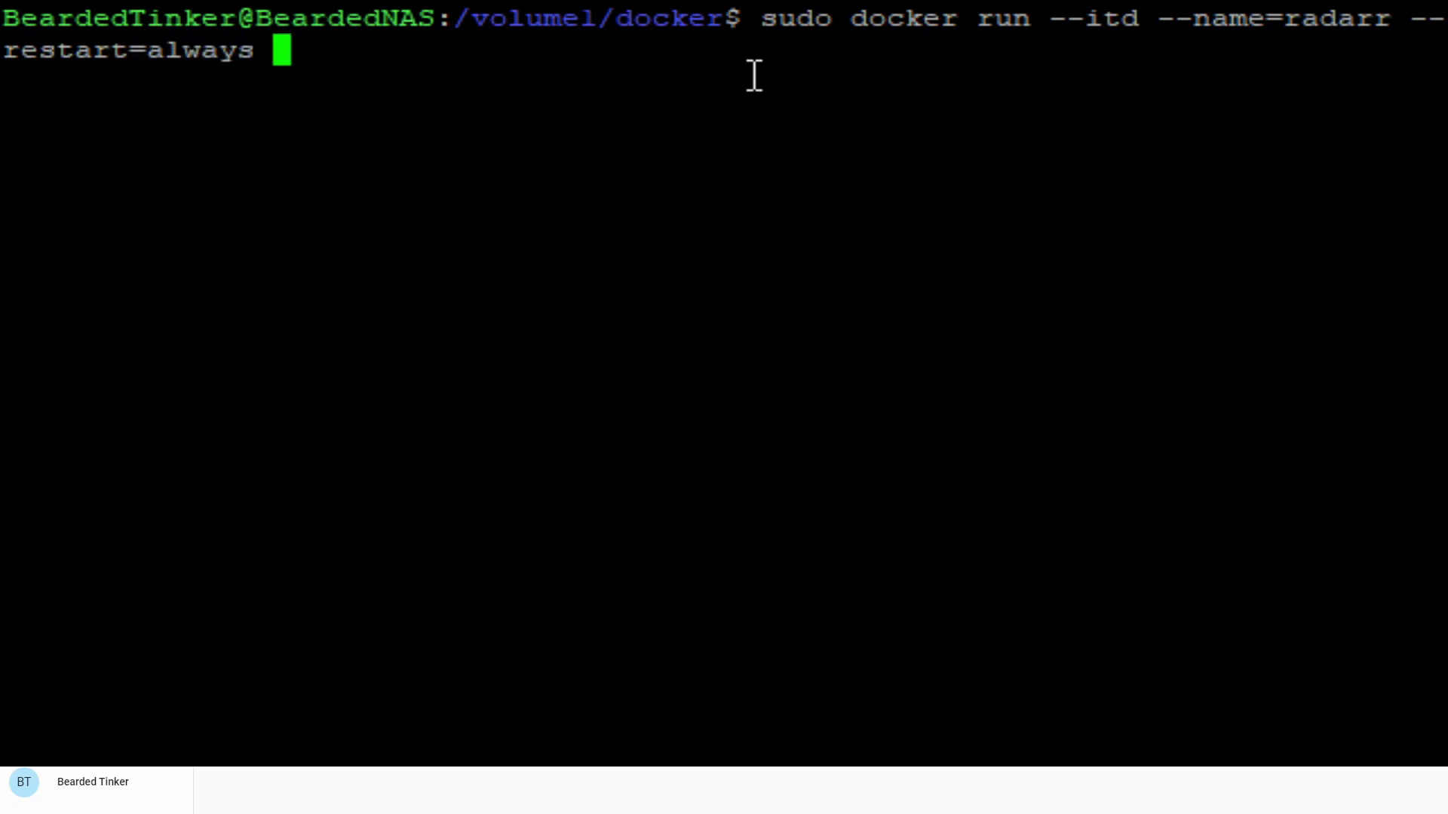
# Add -e PUID=1000 and -e PGID=1000 to the radarr command, fixing typos
pyautogui.write('-e')
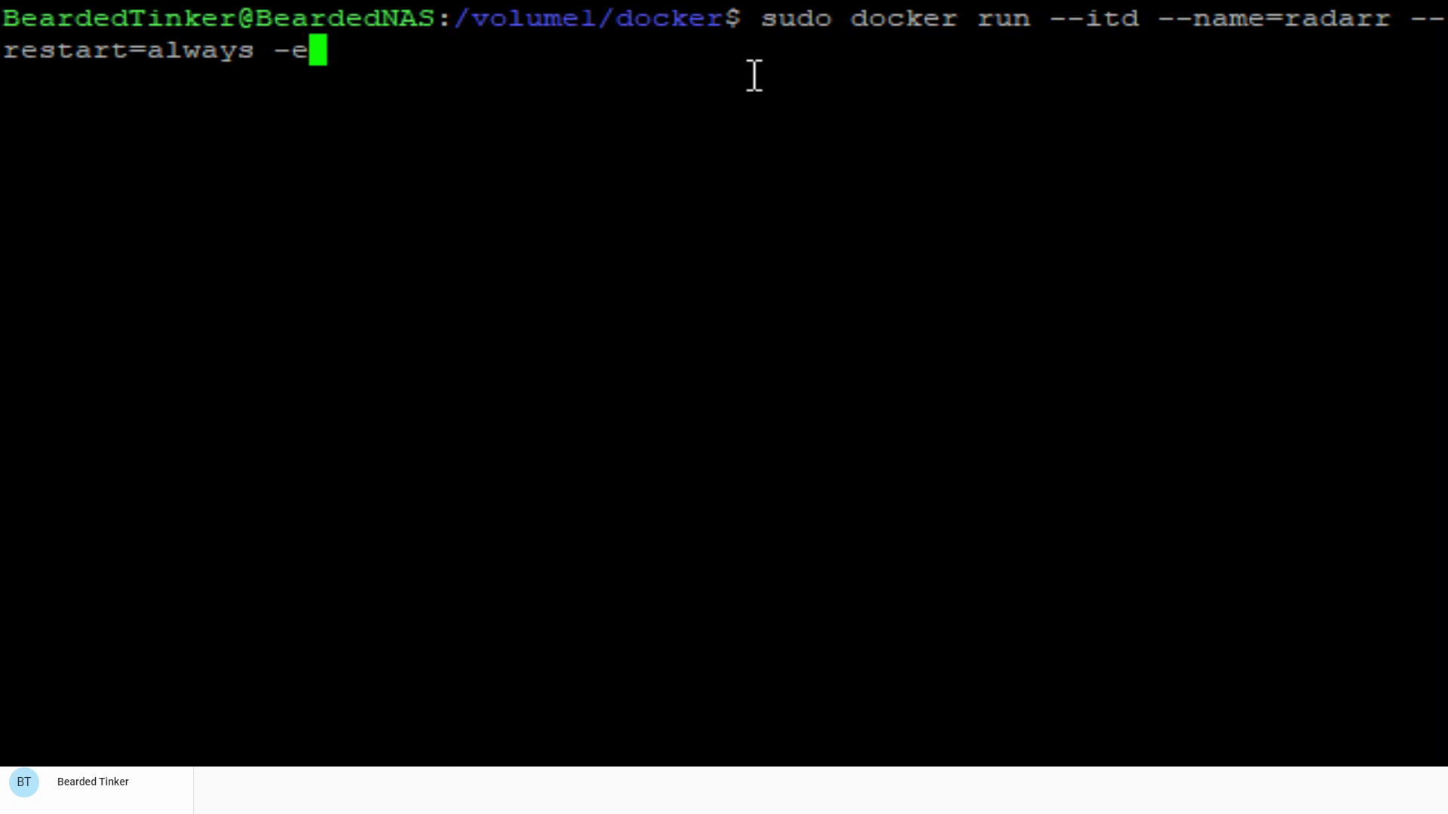
pyautogui.write(' PUID')
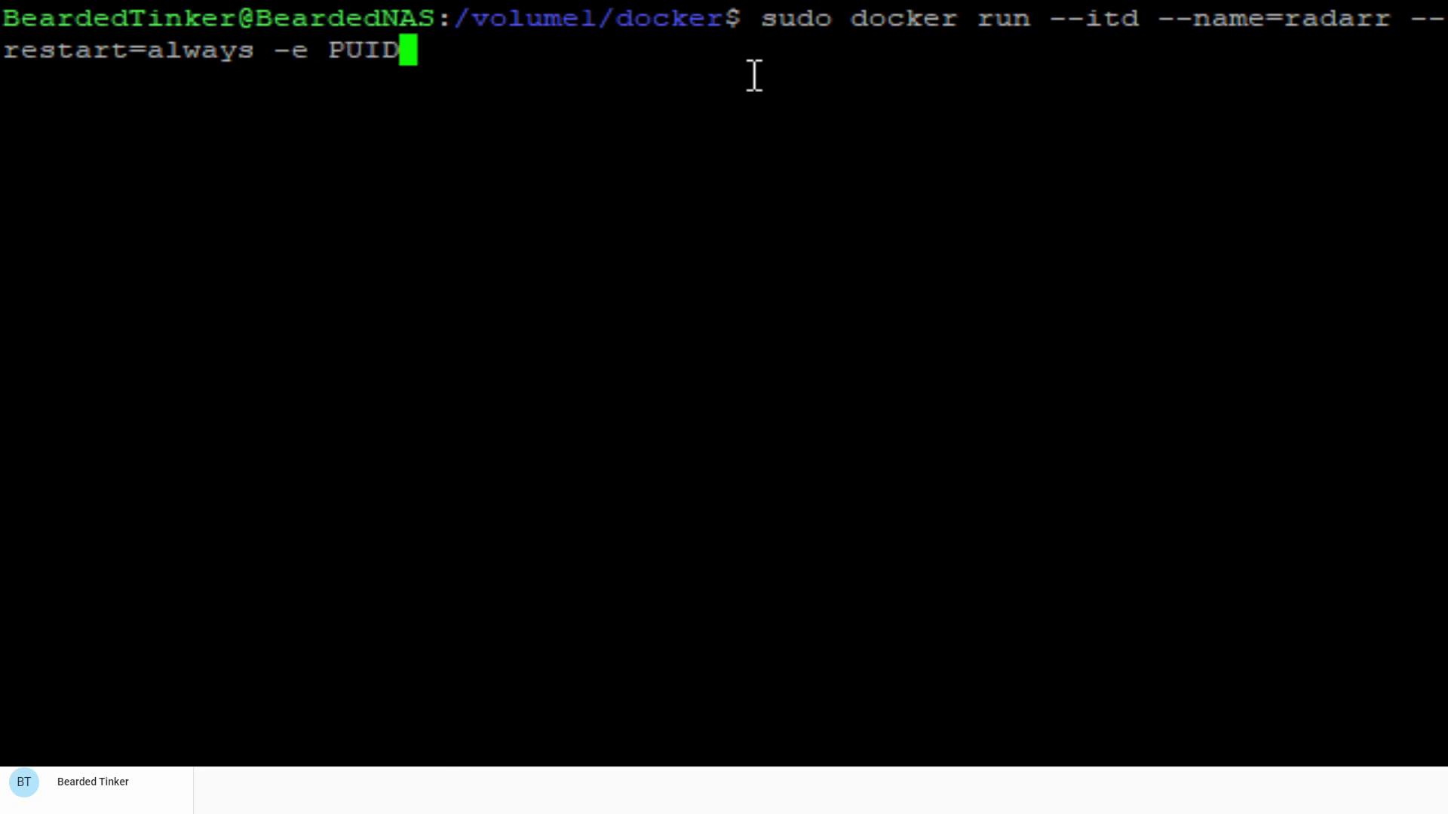
pyautogui.write('0')
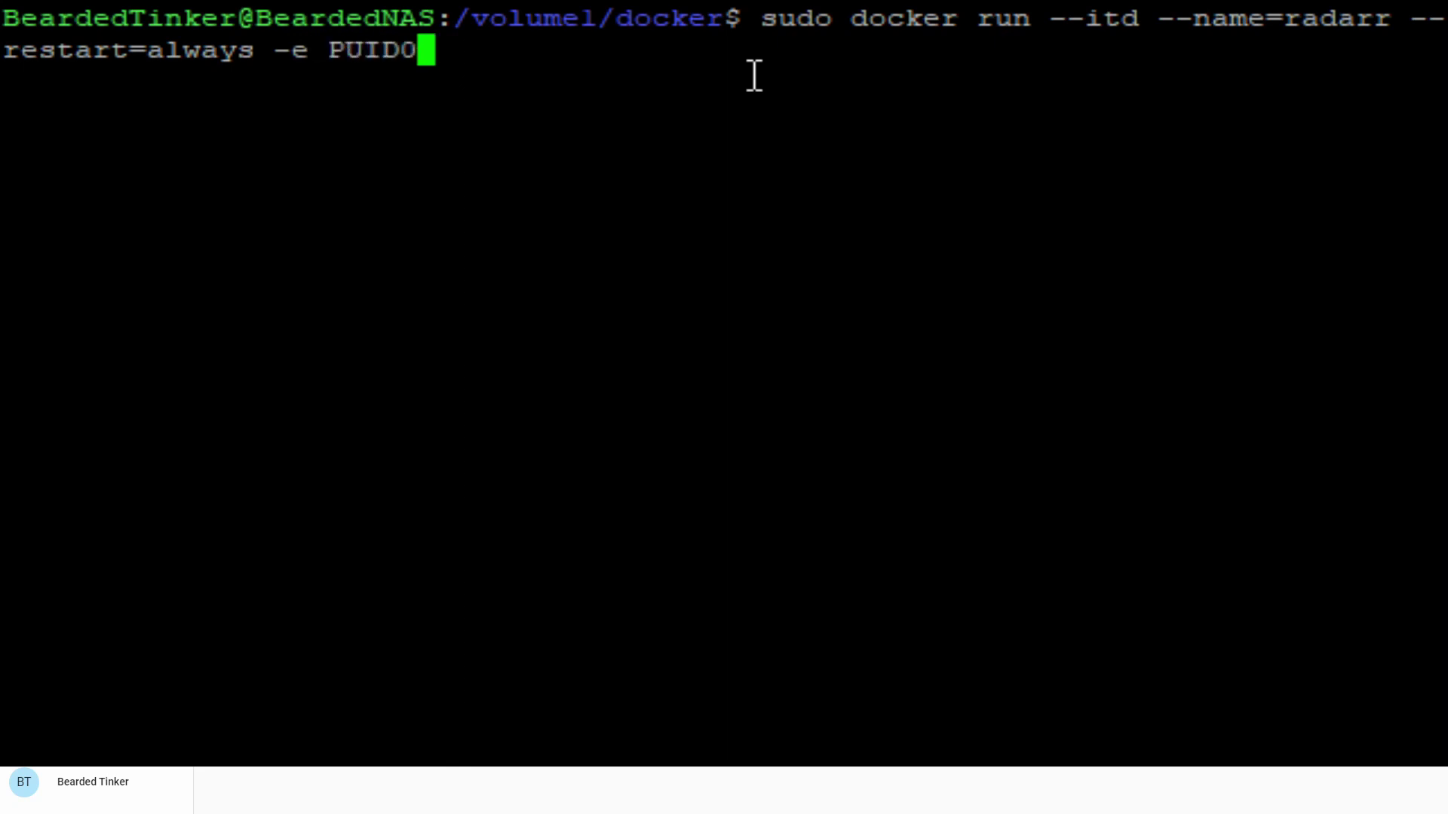
pyautogui.press('BackSpace')
pyautogui.write('=1')
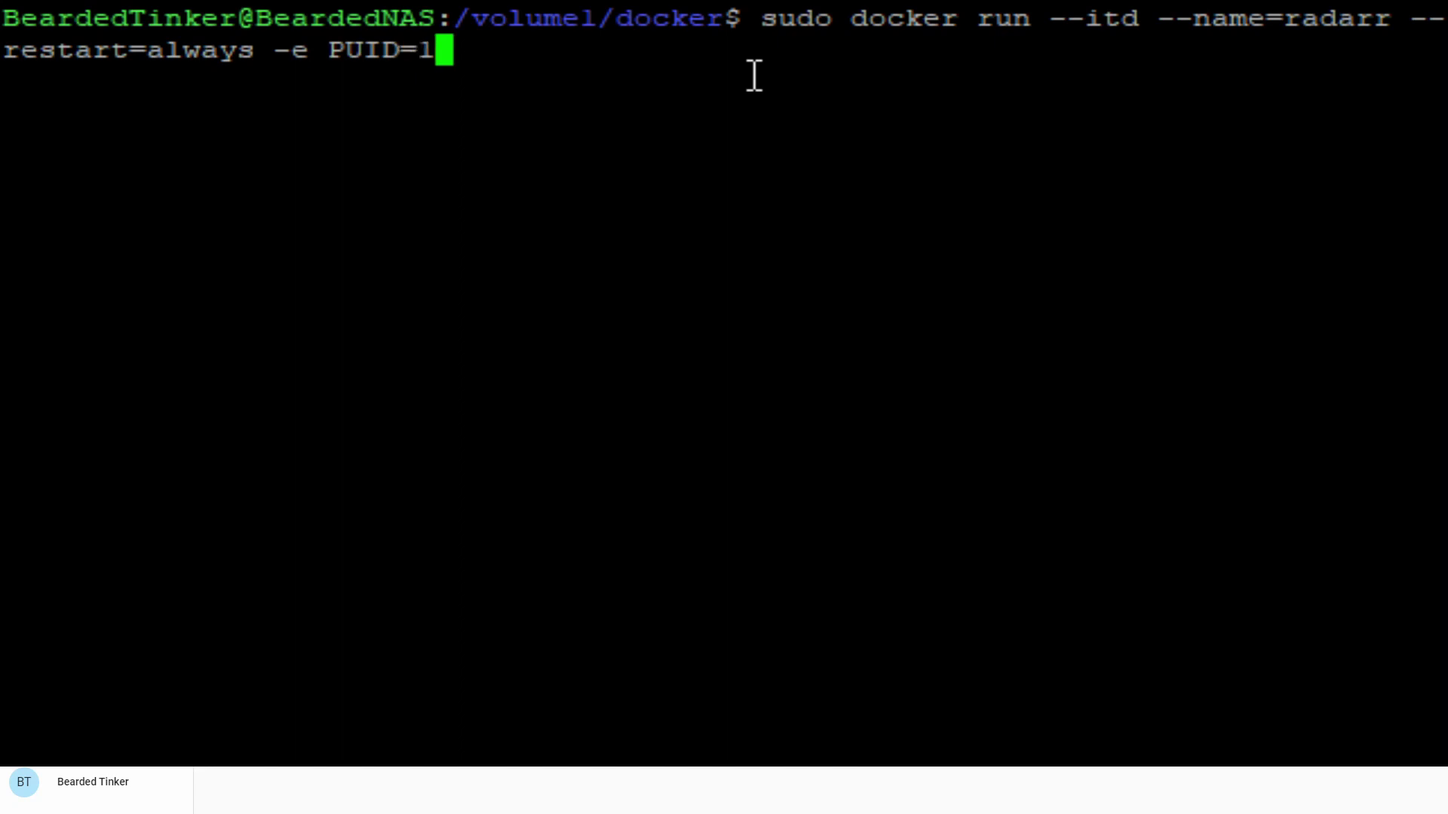
pyautogui.write('000')
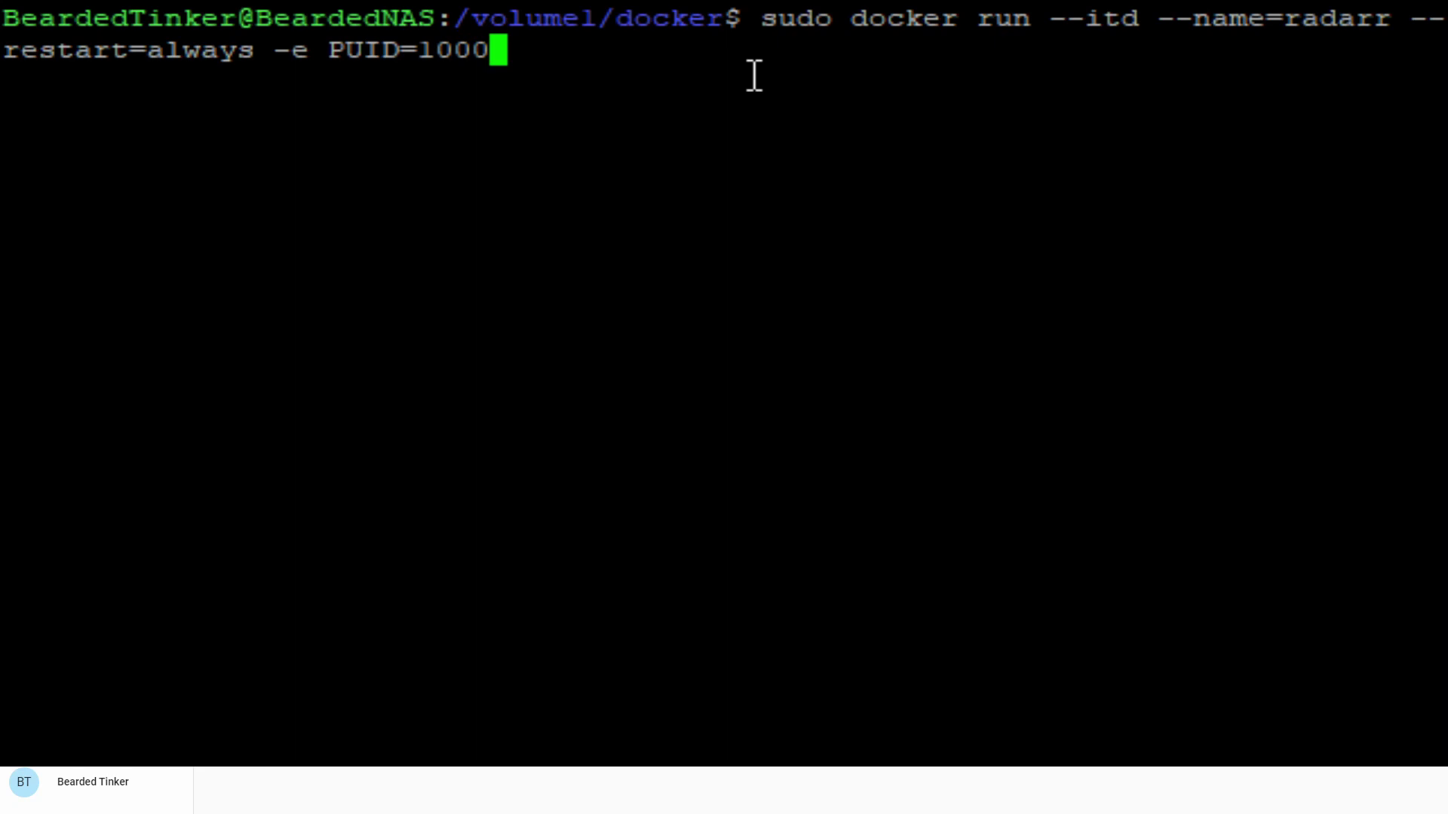
pyautogui.write(' -e')
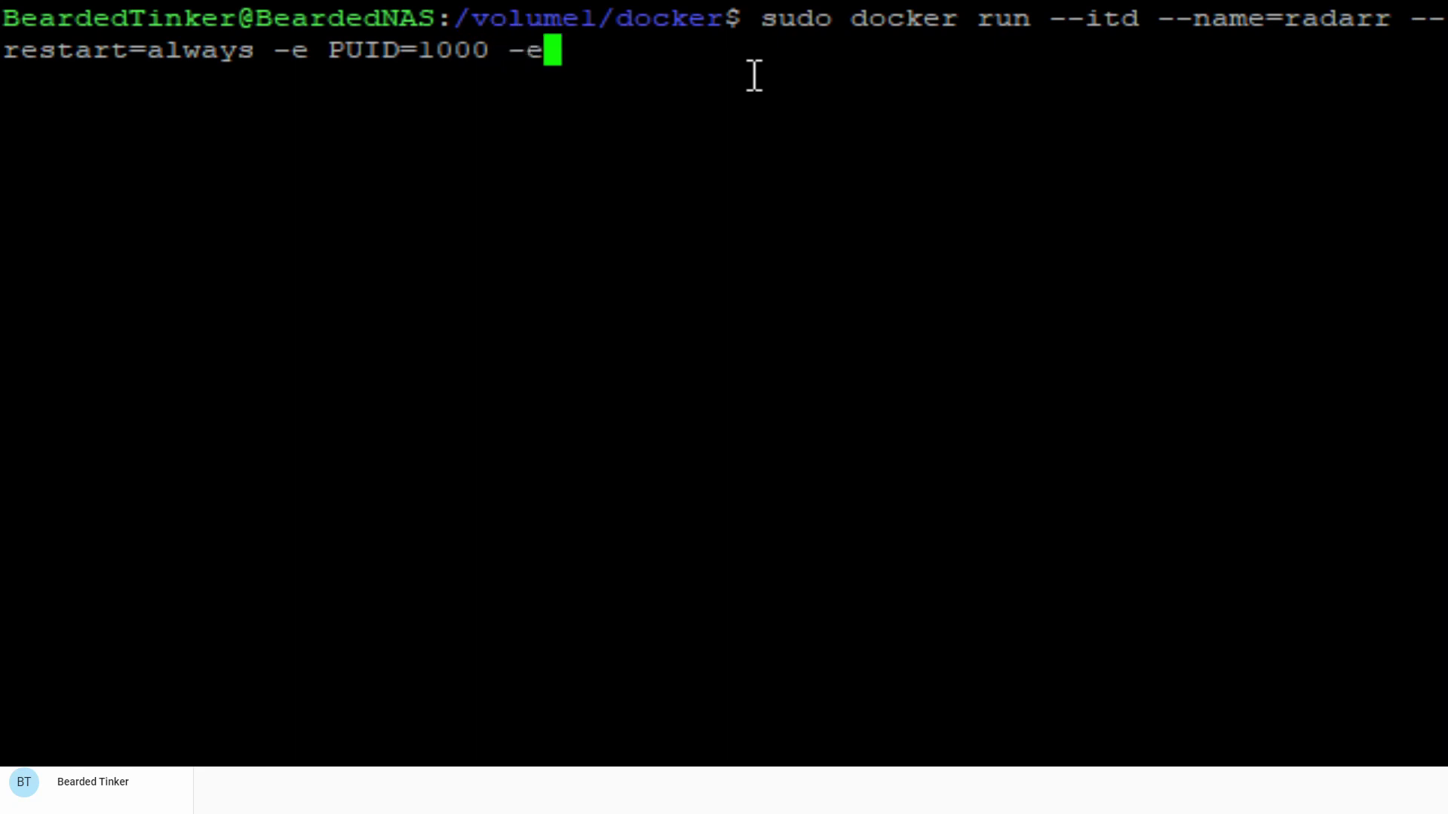
pyautogui.write(' PGUD')
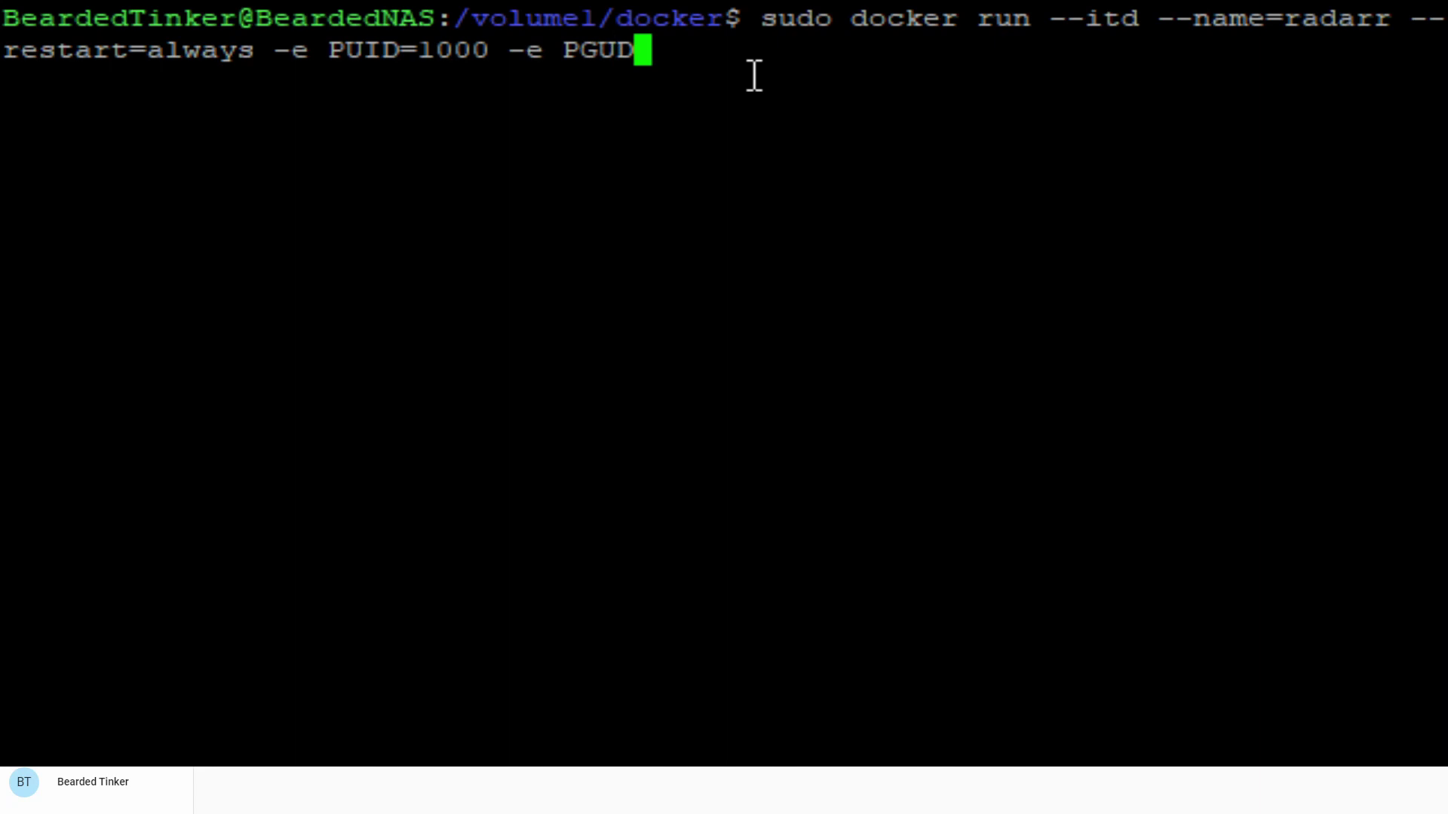
pyautogui.press('BackSpace')
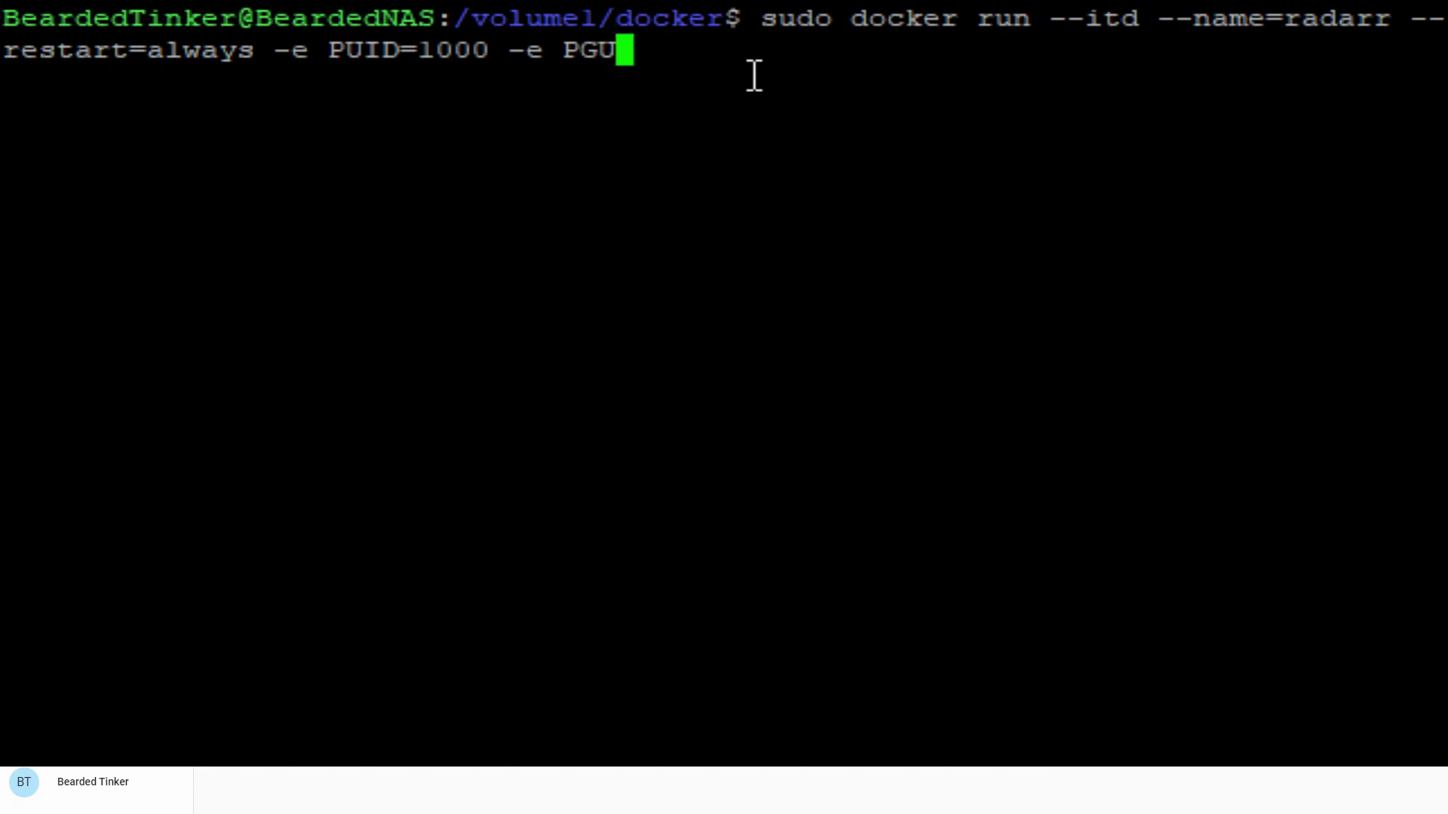
pyautogui.press('BackSpace')
pyautogui.write('ID=')
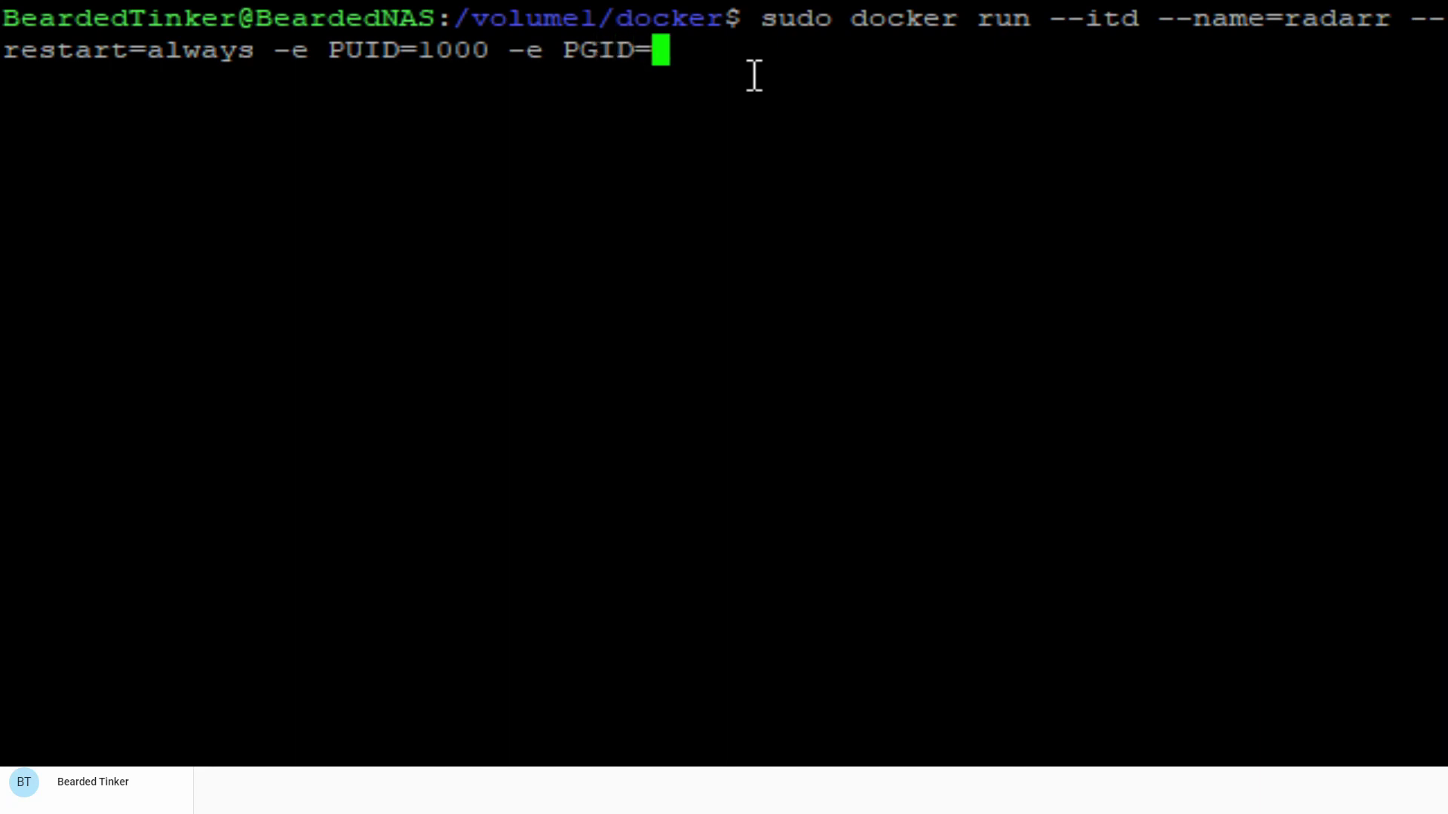
pyautogui.write('1"')
pyautogui.press('BackSpace')
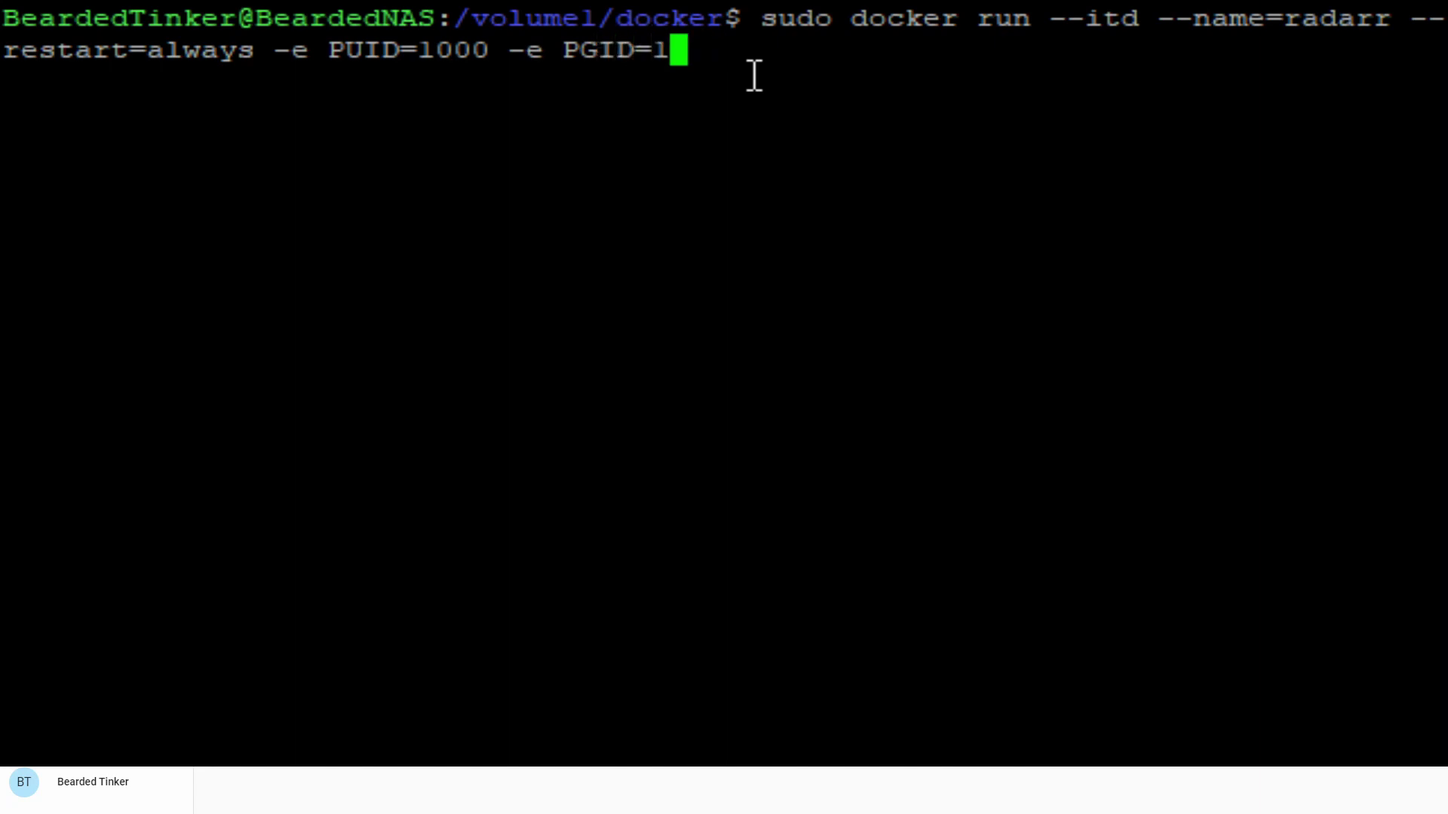
pyautogui.write('000')
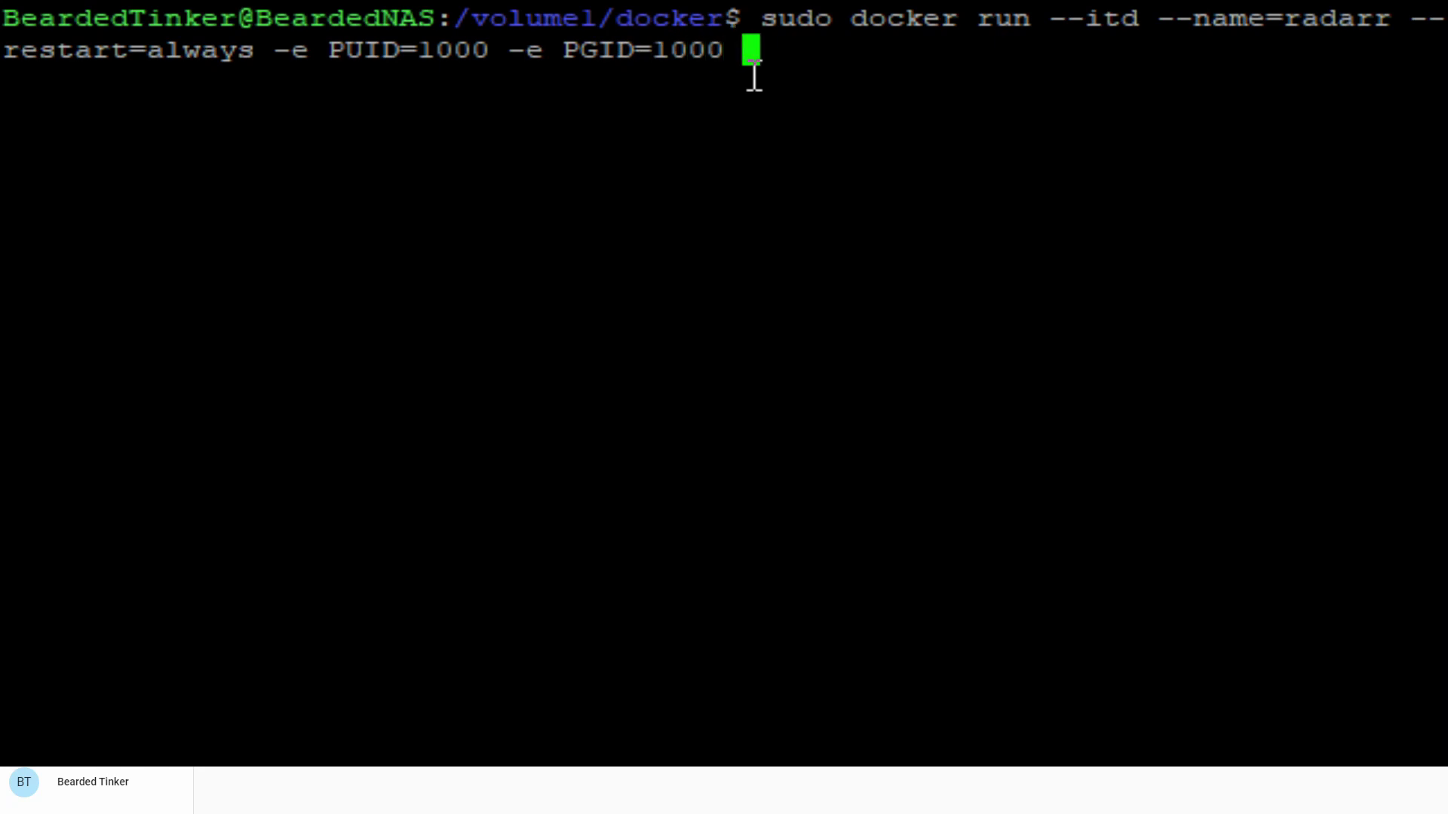
# Add TZ=Europe/Zagreb, --net=host, and the /config and /downloads volume mappings
pyautogui.write('-e ')
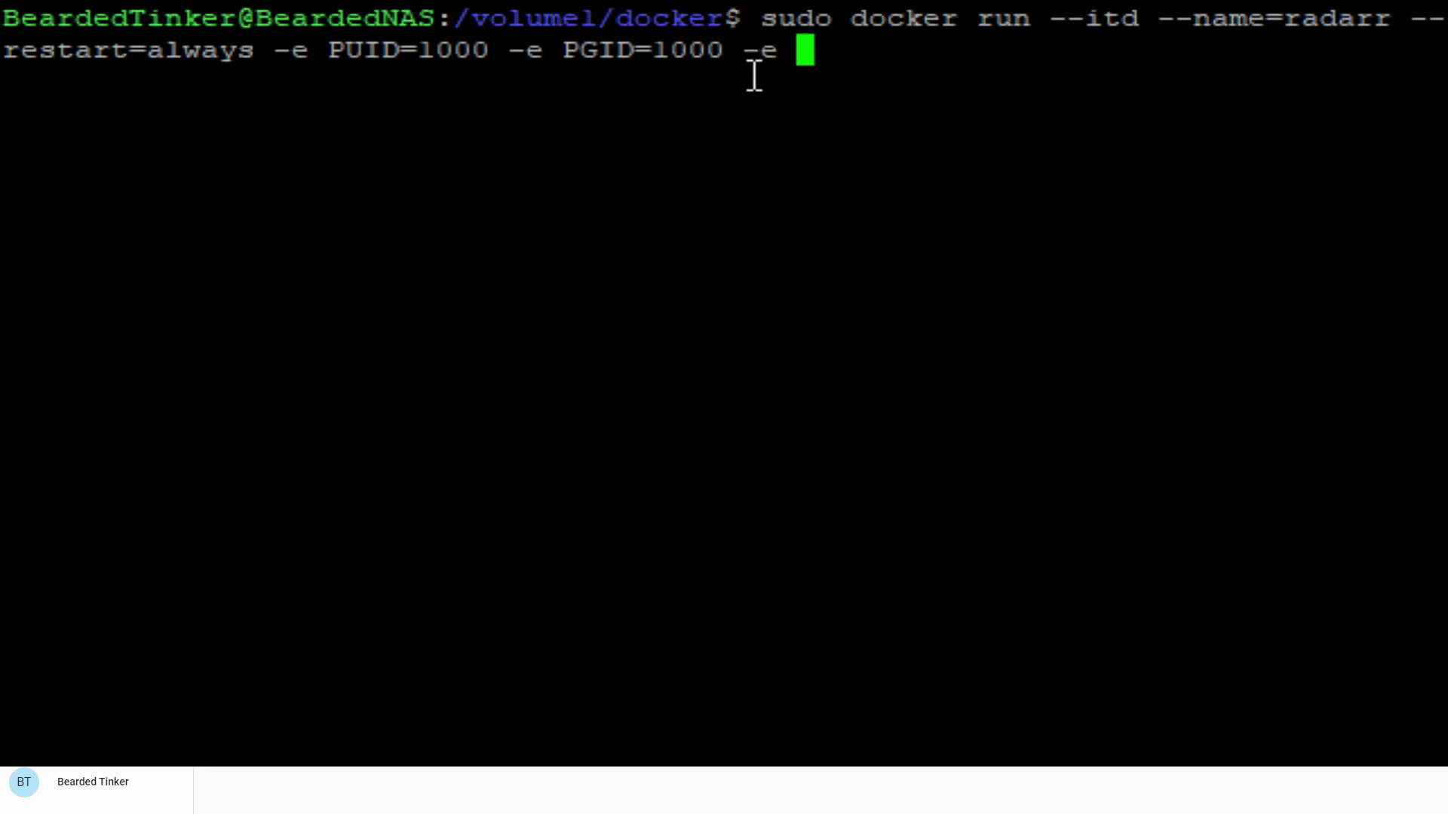
pyautogui.write('TZ=Europe/Zagreb ')
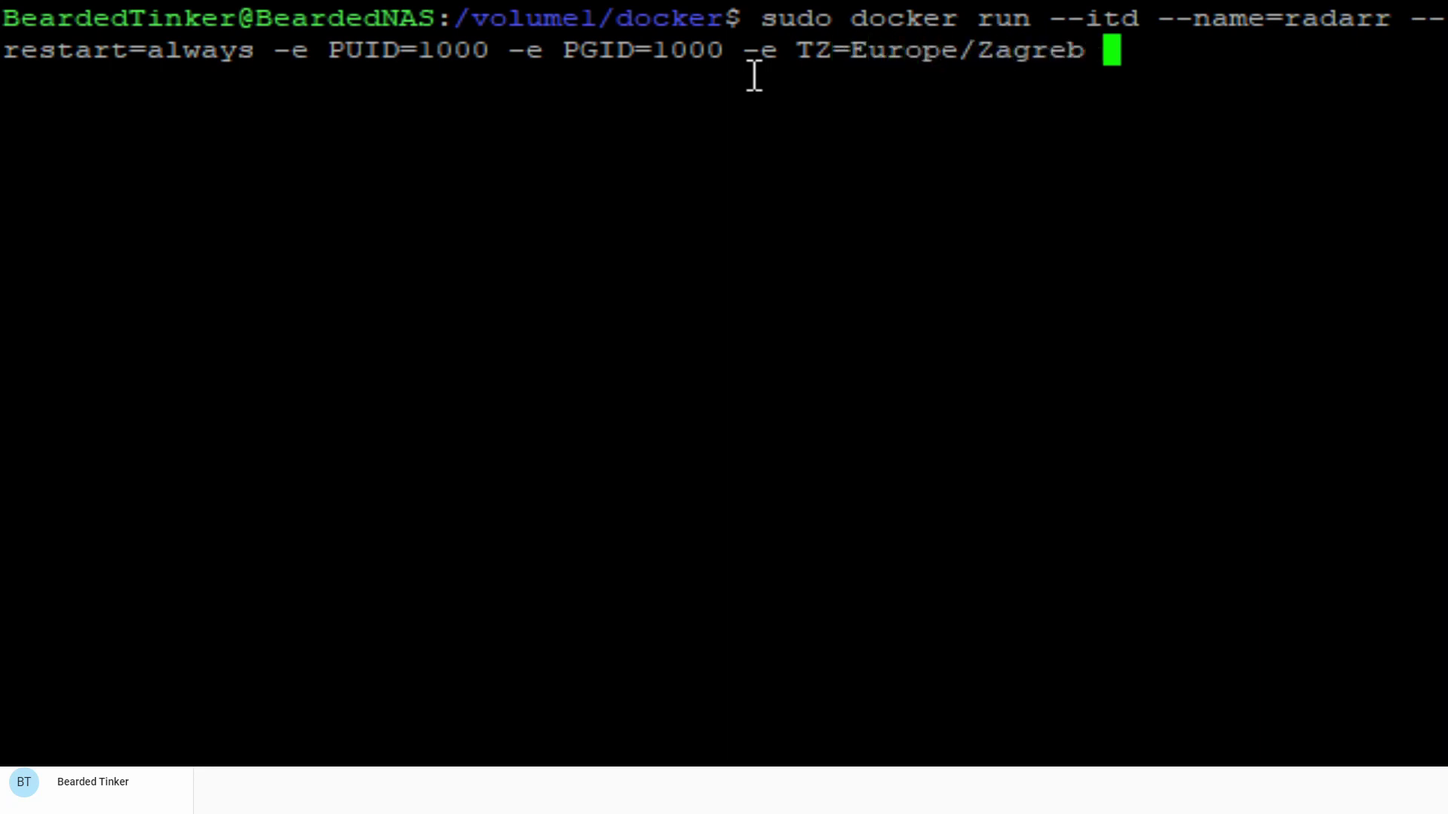
pyautogui.write('--net=')
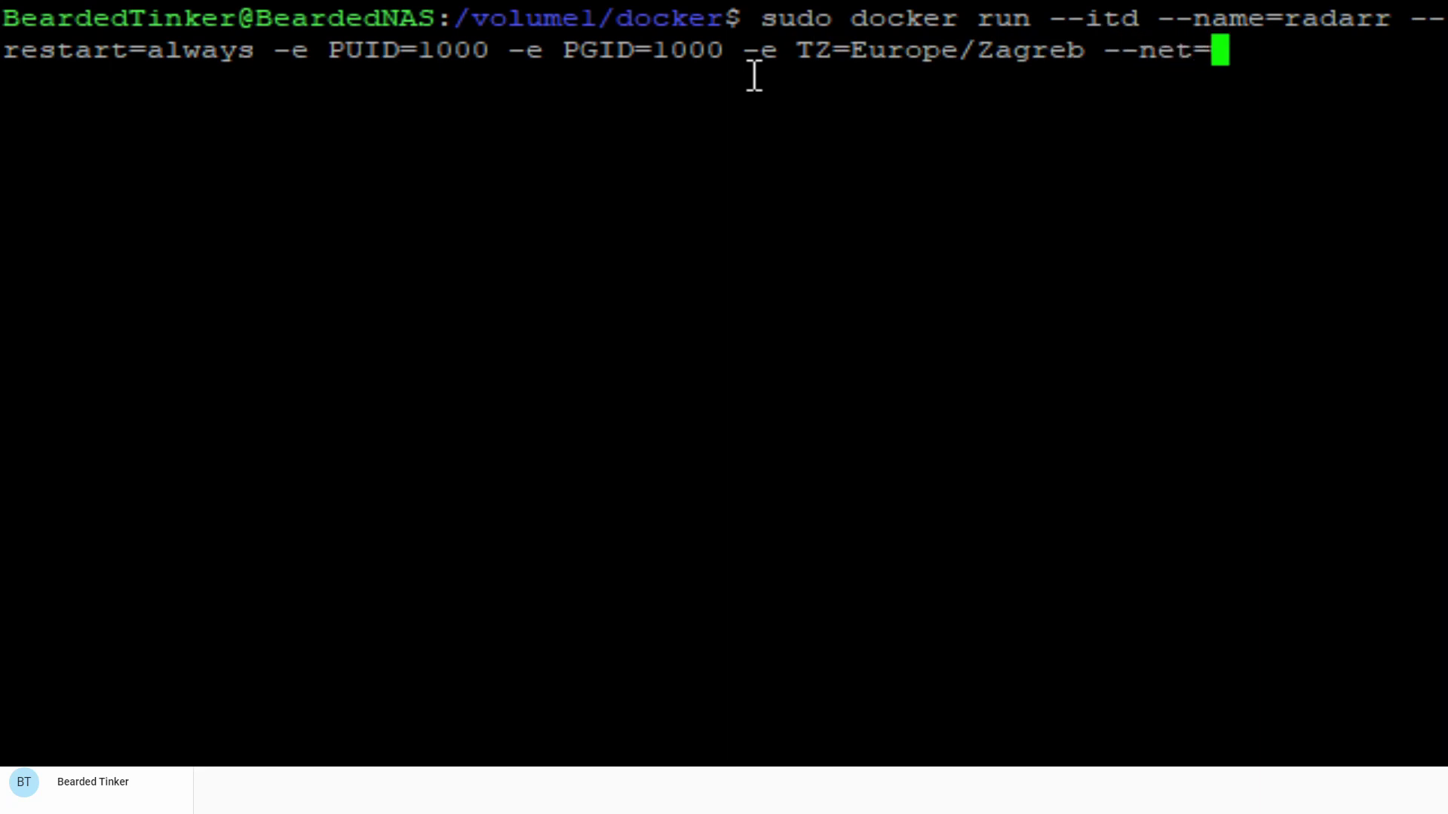
pyautogui.write('host')
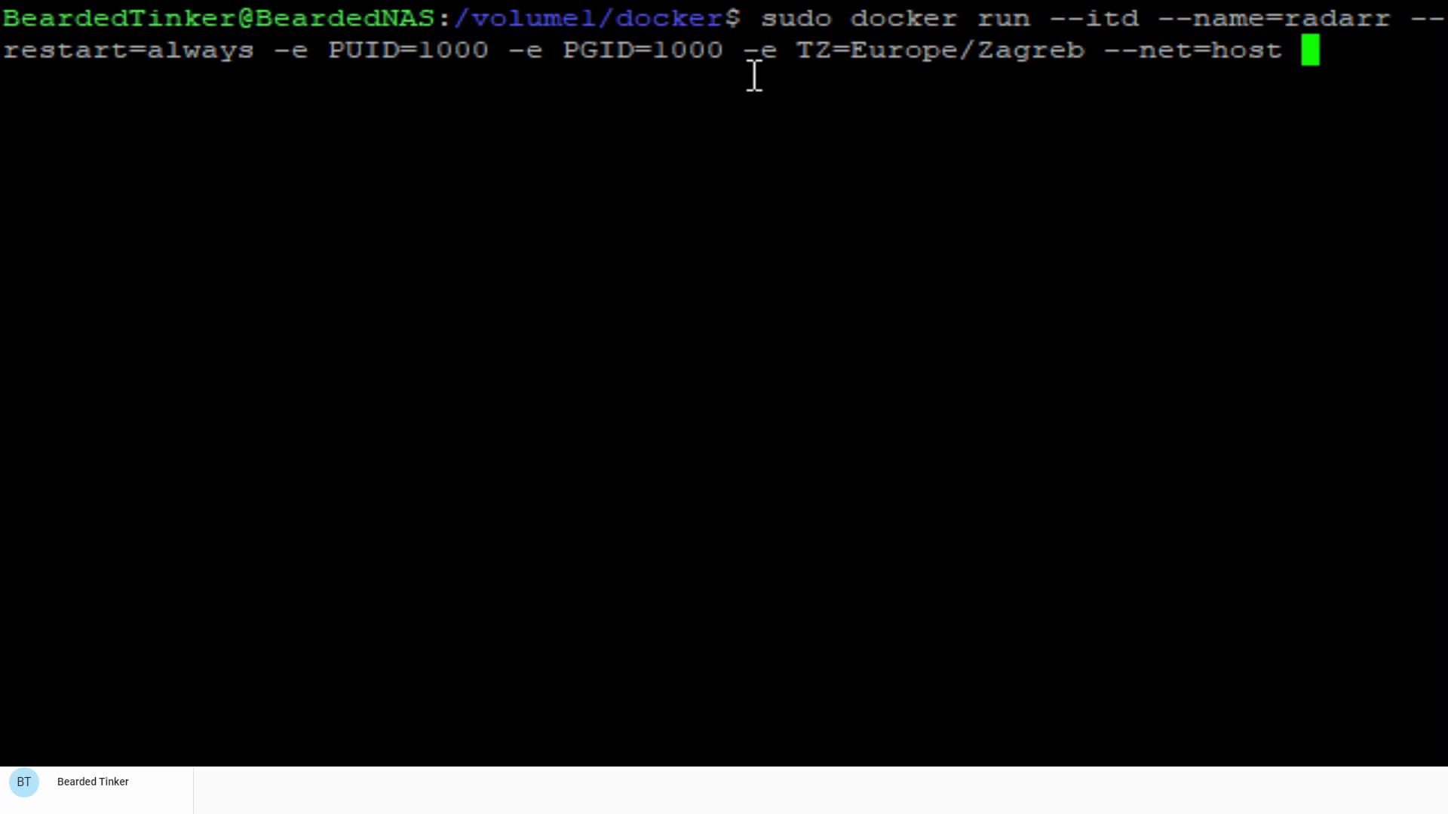
pyautogui.write('-v /volumel/docker/')
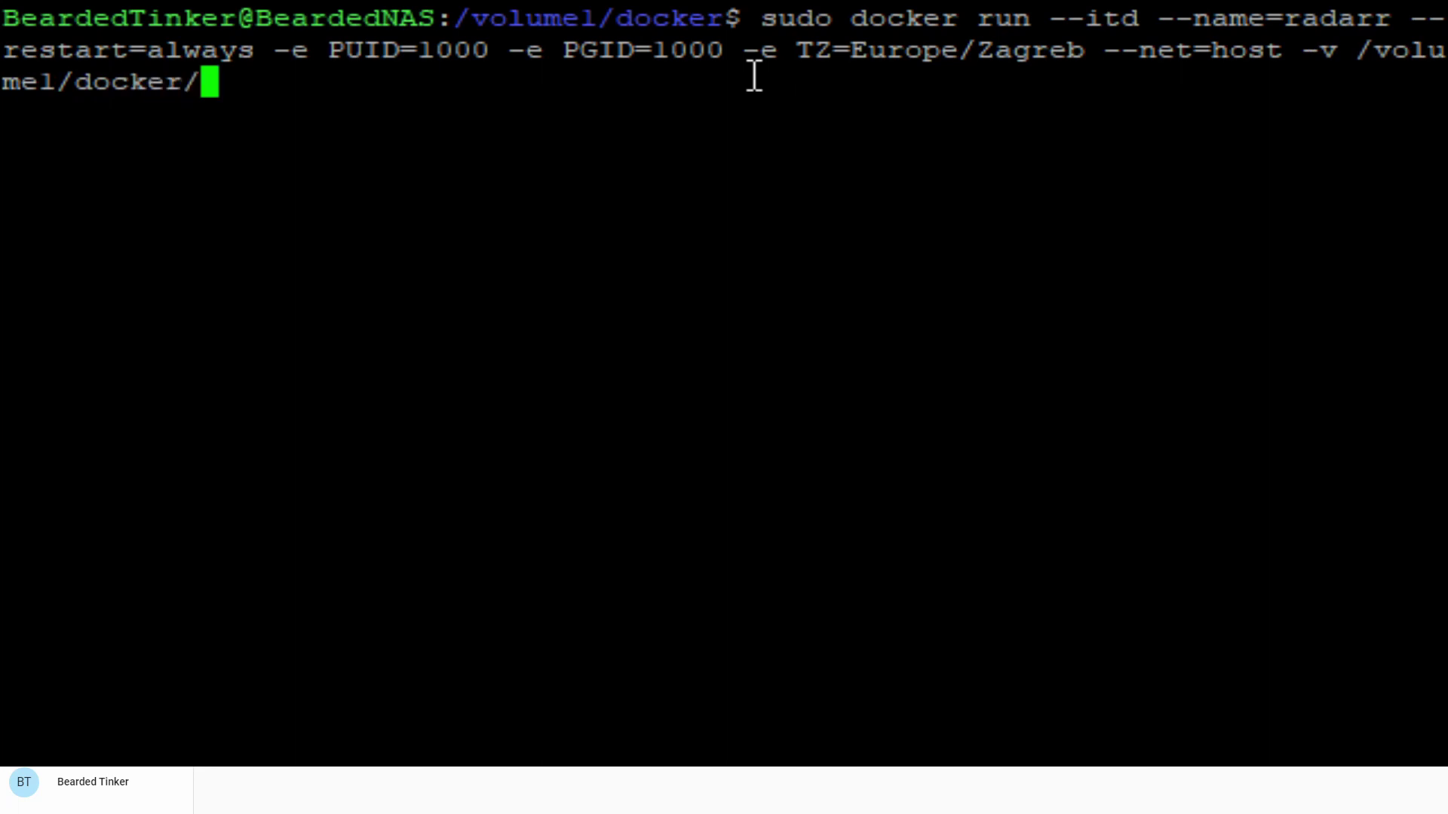
pyautogui.write('radarr')
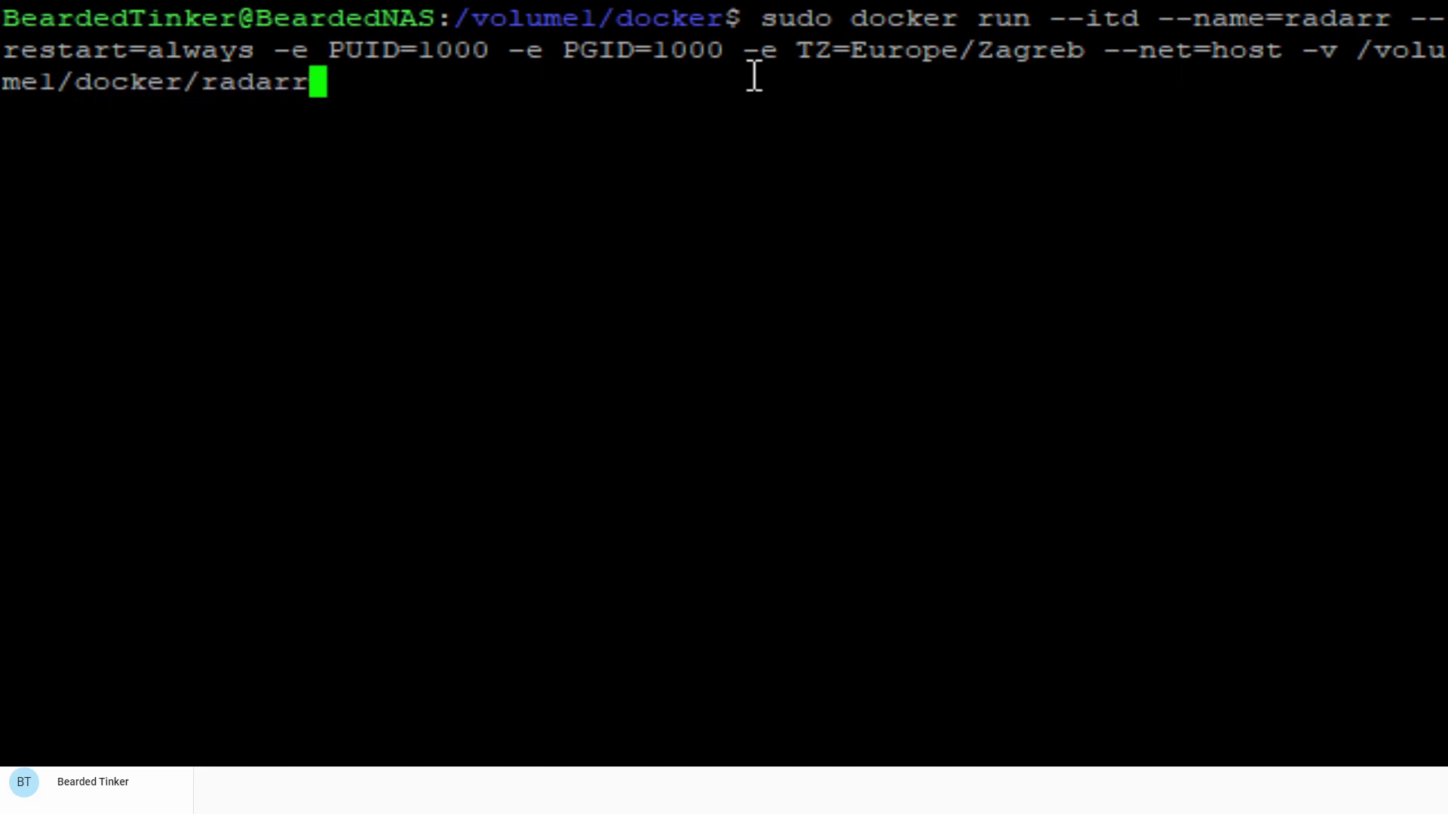
pyautogui.write(':')
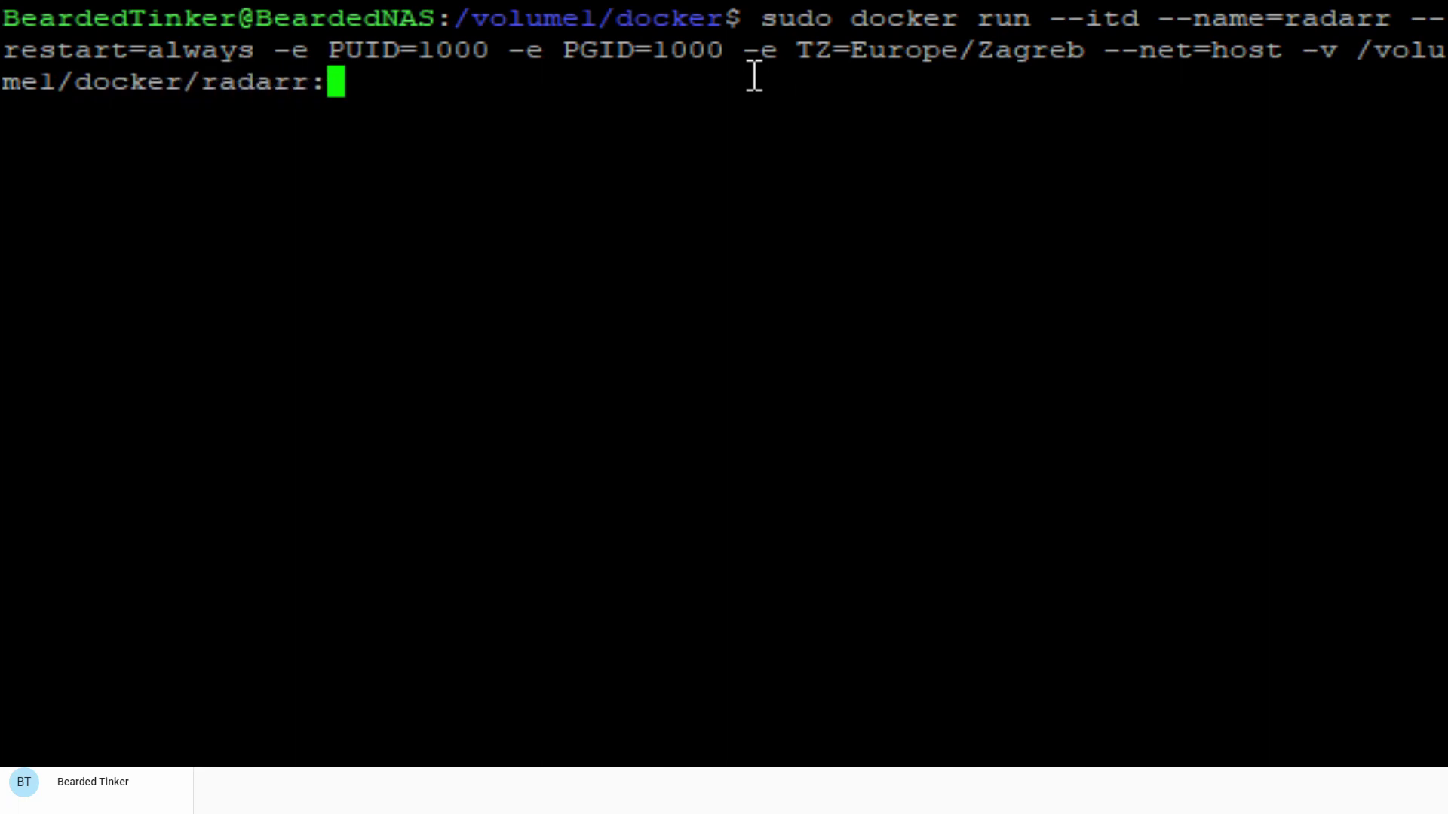
pyautogui.write('/')
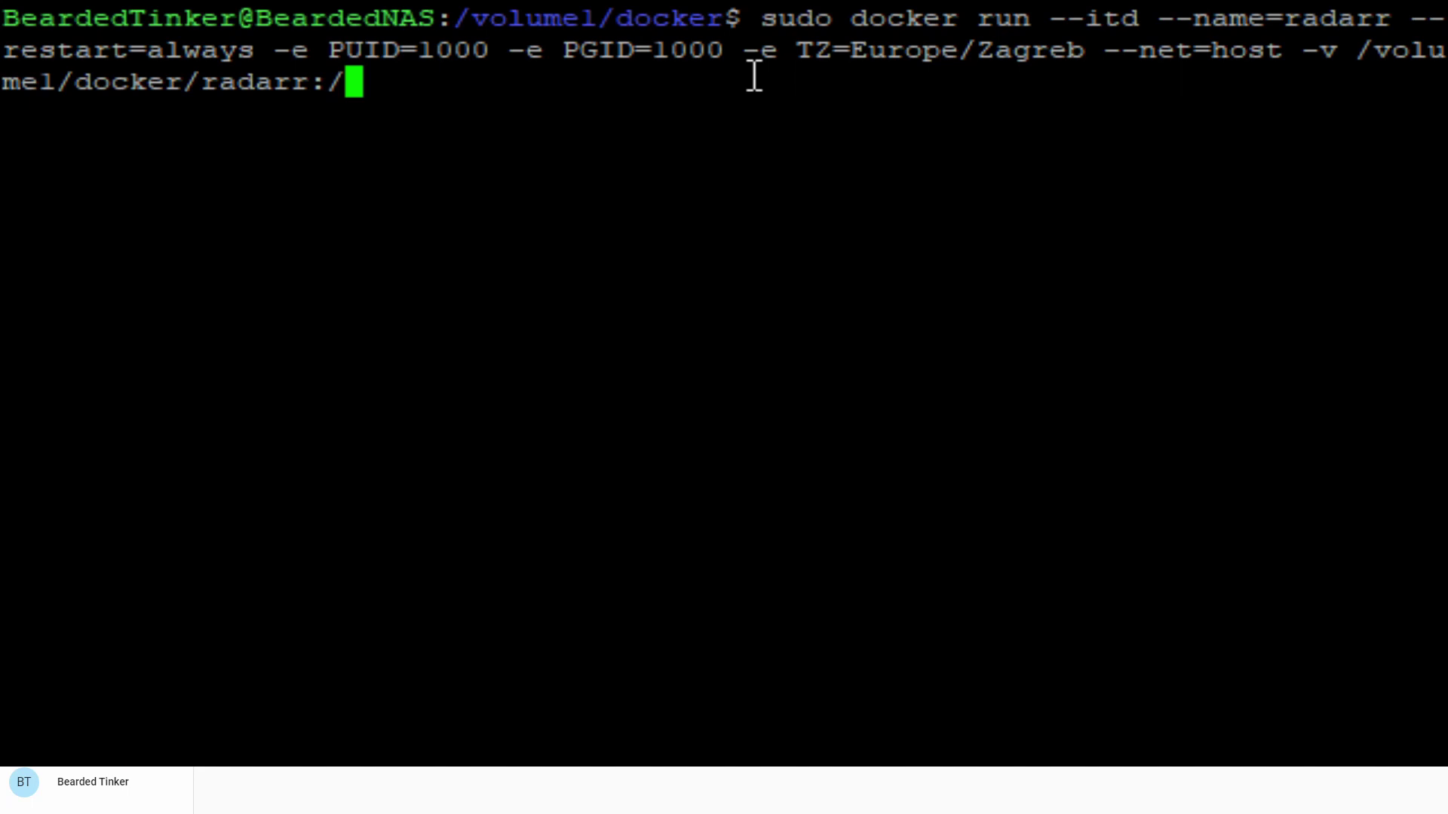
pyautogui.write('config')
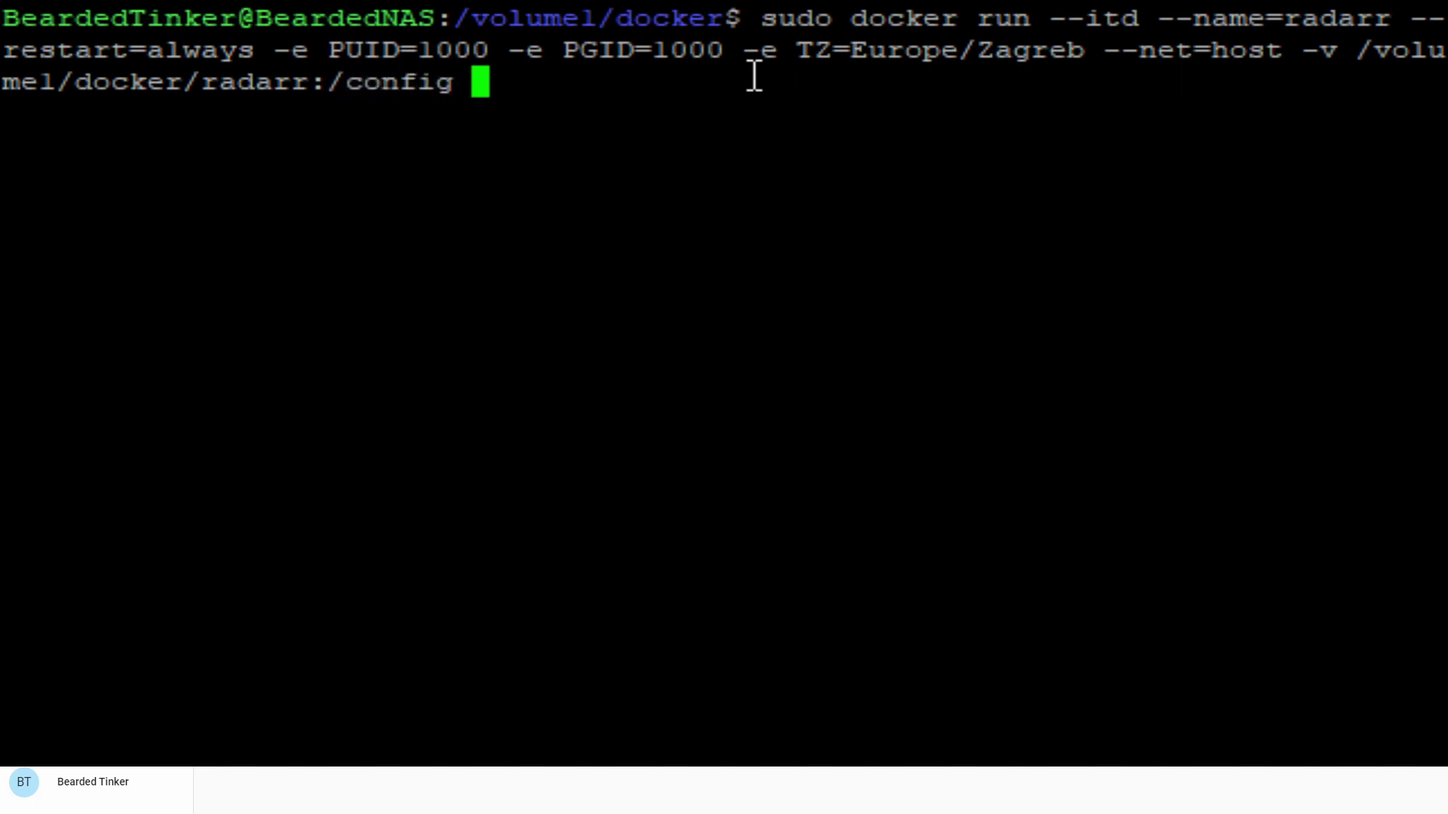
pyautogui.write(' -')
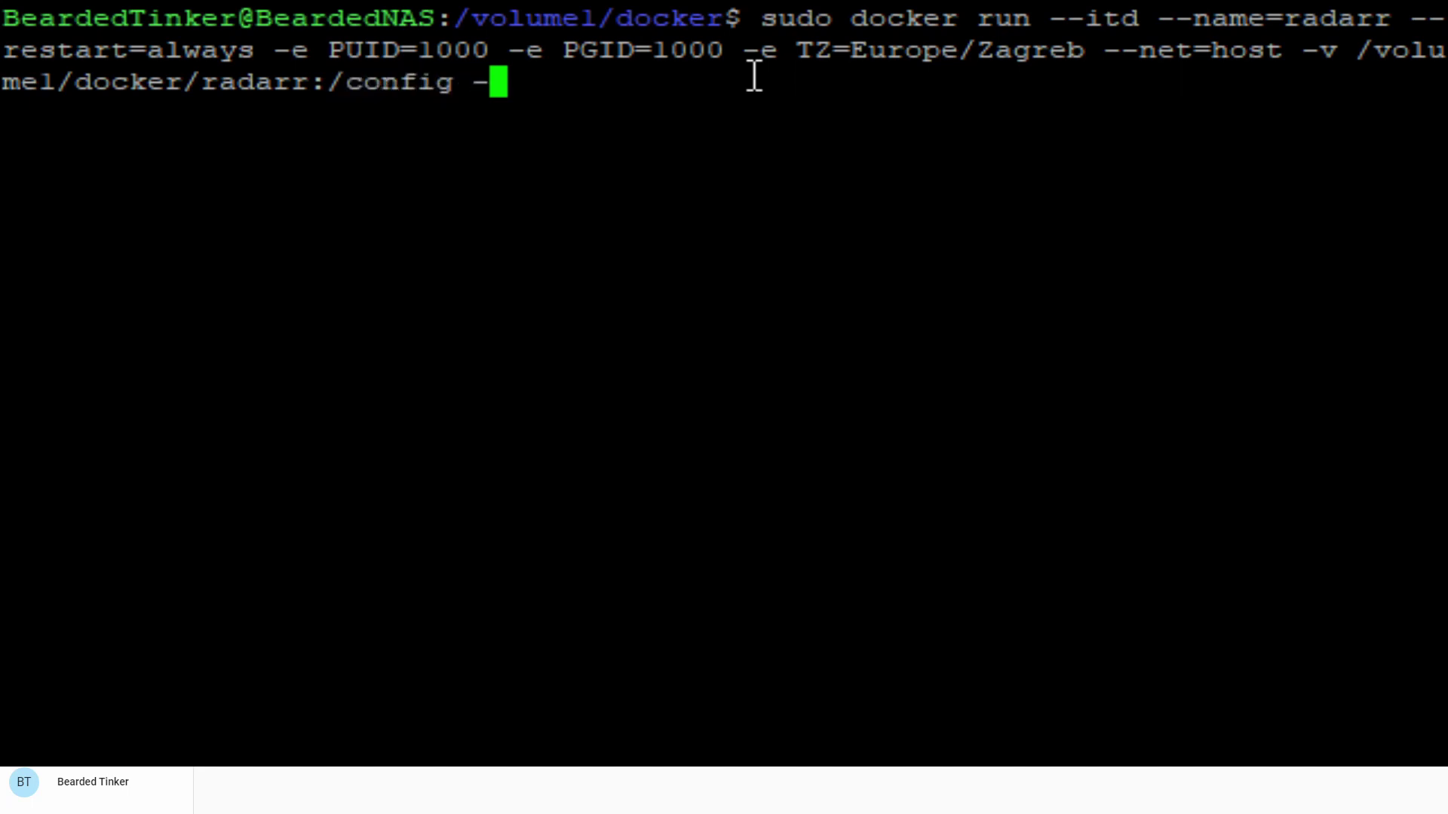
pyautogui.write('v')
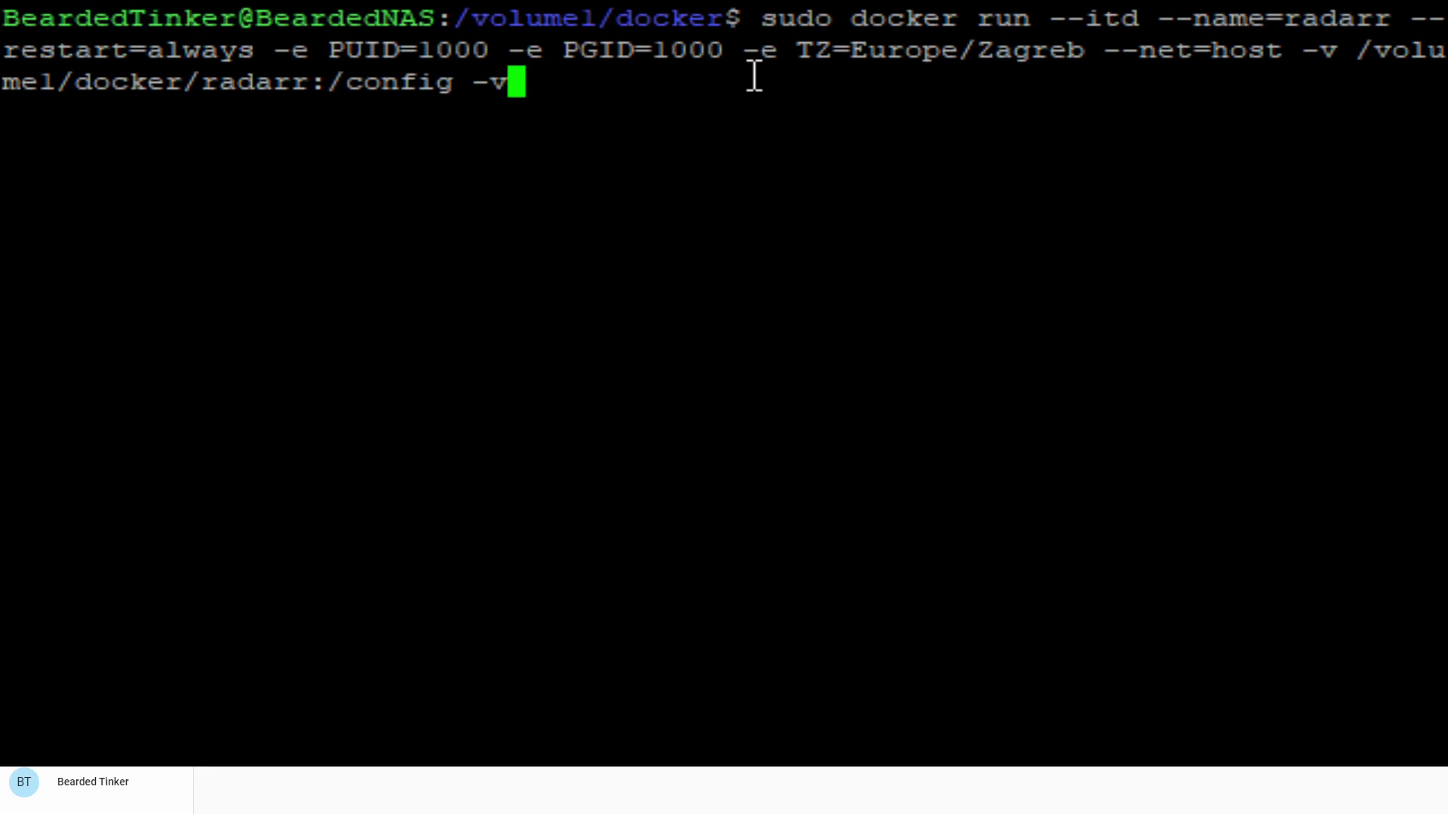
pyautogui.write(' /volume1/do')
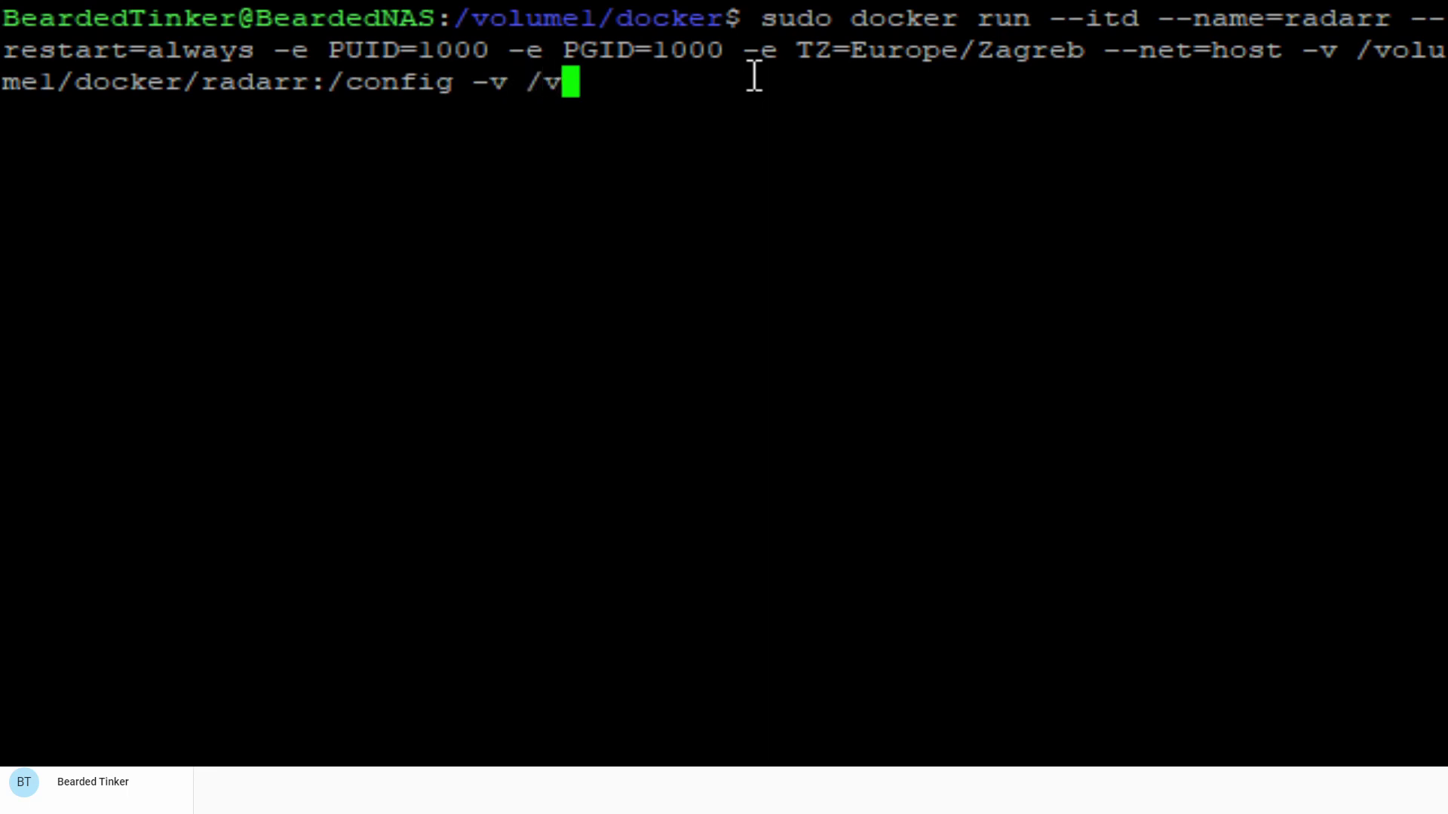
pyautogui.write('cker')
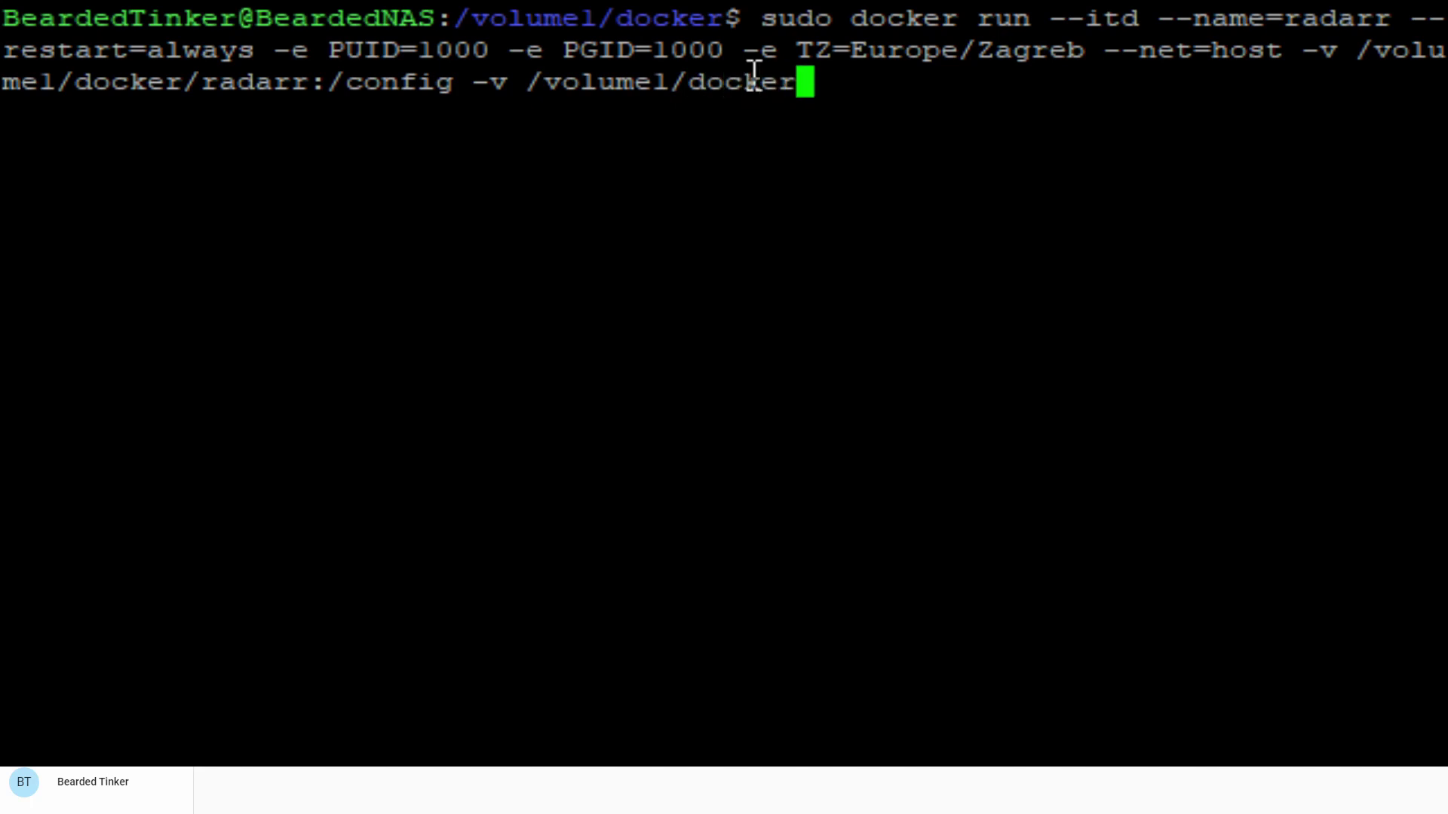
pyautogui.write('/downloads')
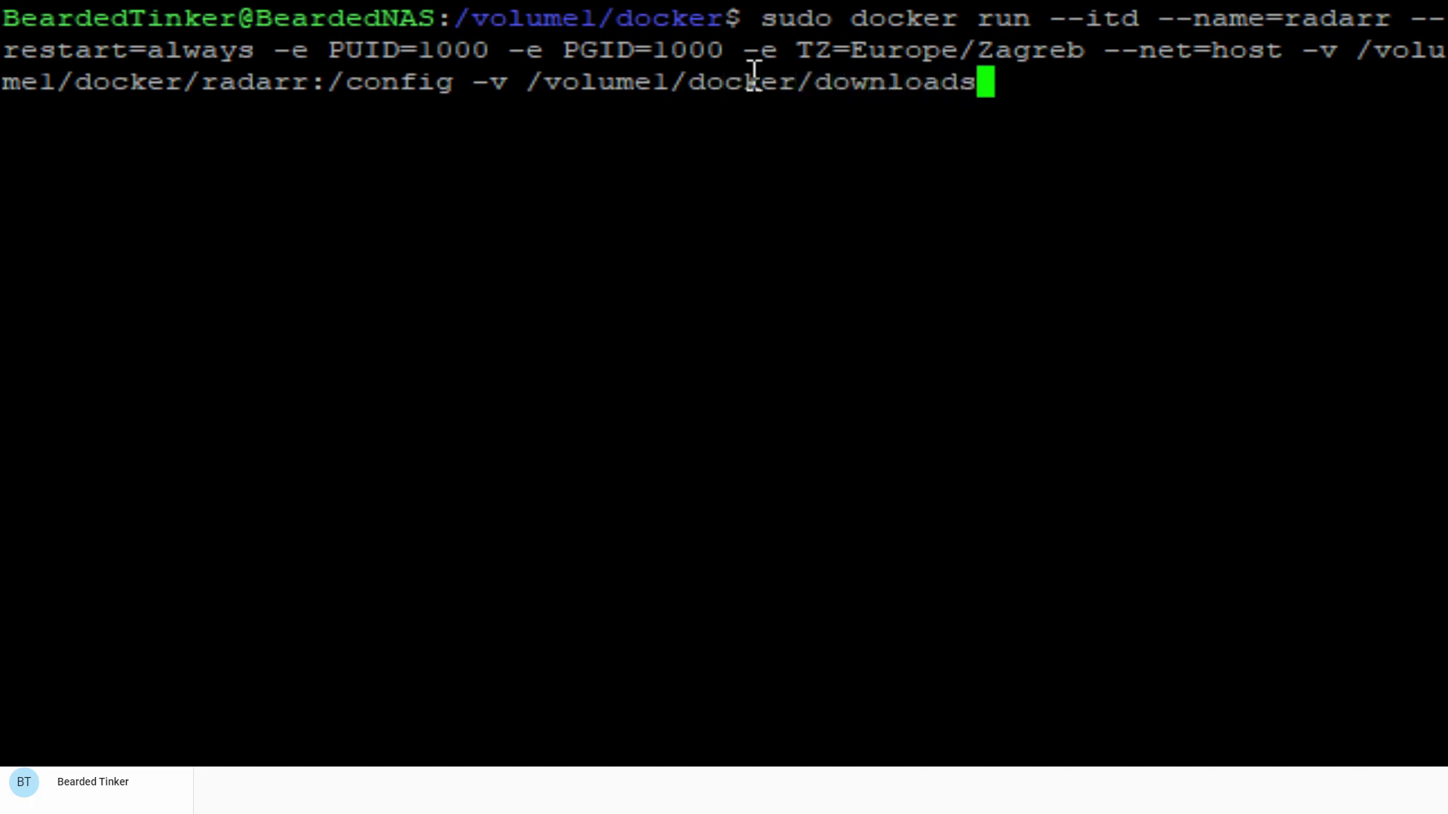
pyautogui.write(':/dock')
pyautogui.press('BackSpace')
pyautogui.write('w')
pyautogui.press('BackSpace')
pyautogui.press('BackSpace')
pyautogui.write('wnloads')
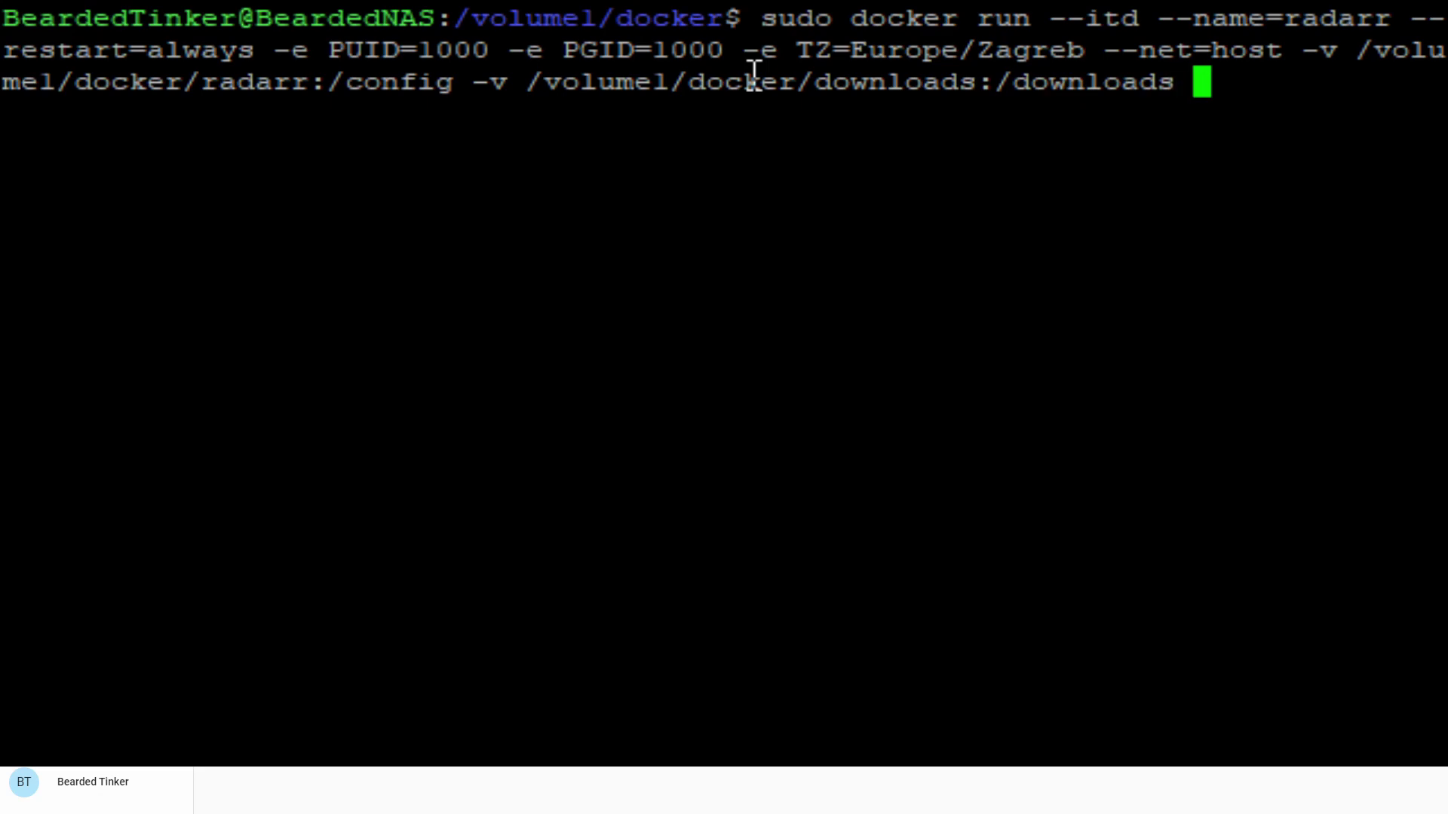
# Map /media/movies as the movies volume and name the linuxserver/radarr image
pyautogui.write('-')
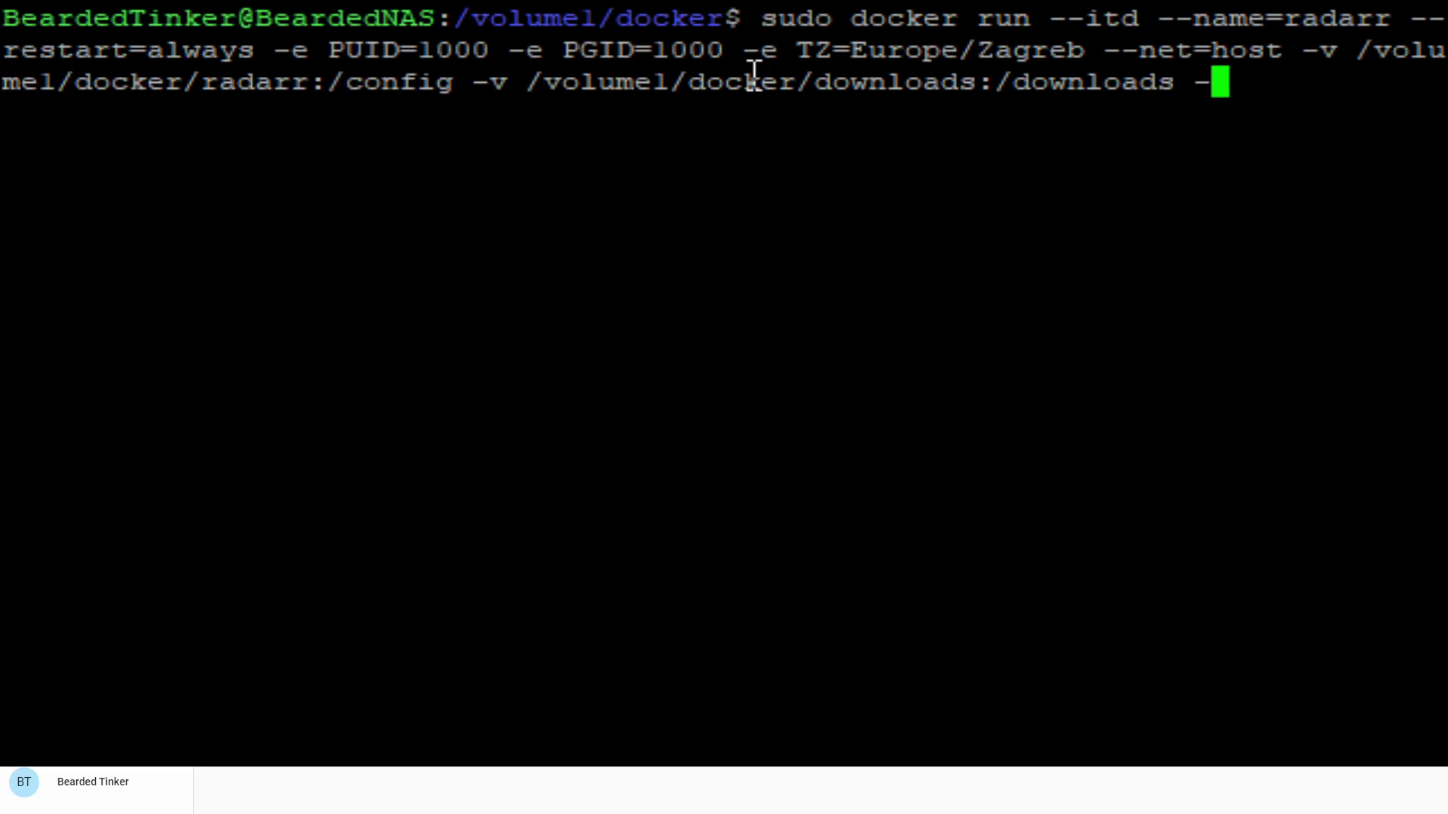
pyautogui.write('v /')
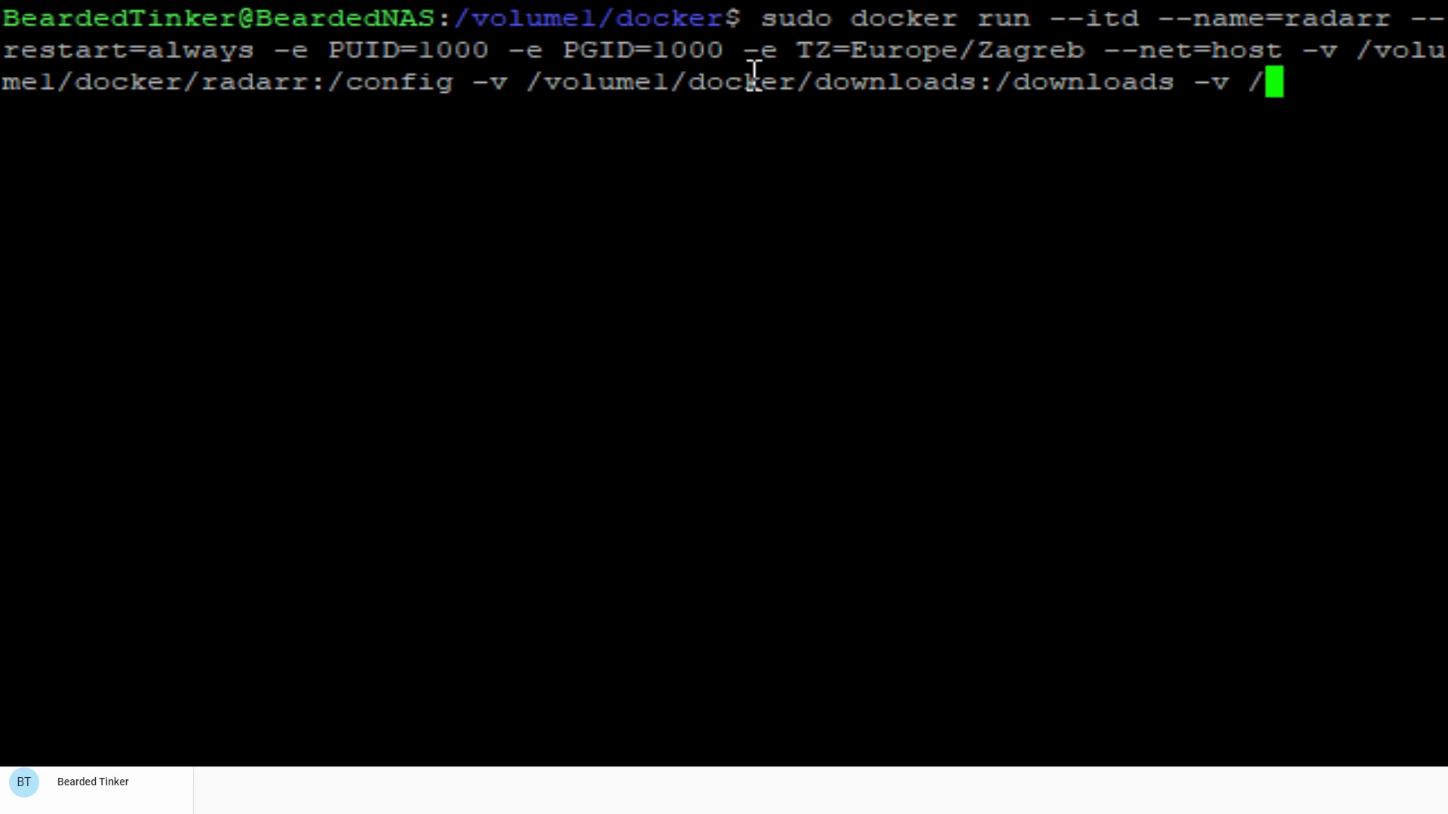
pyautogui.write('media:')
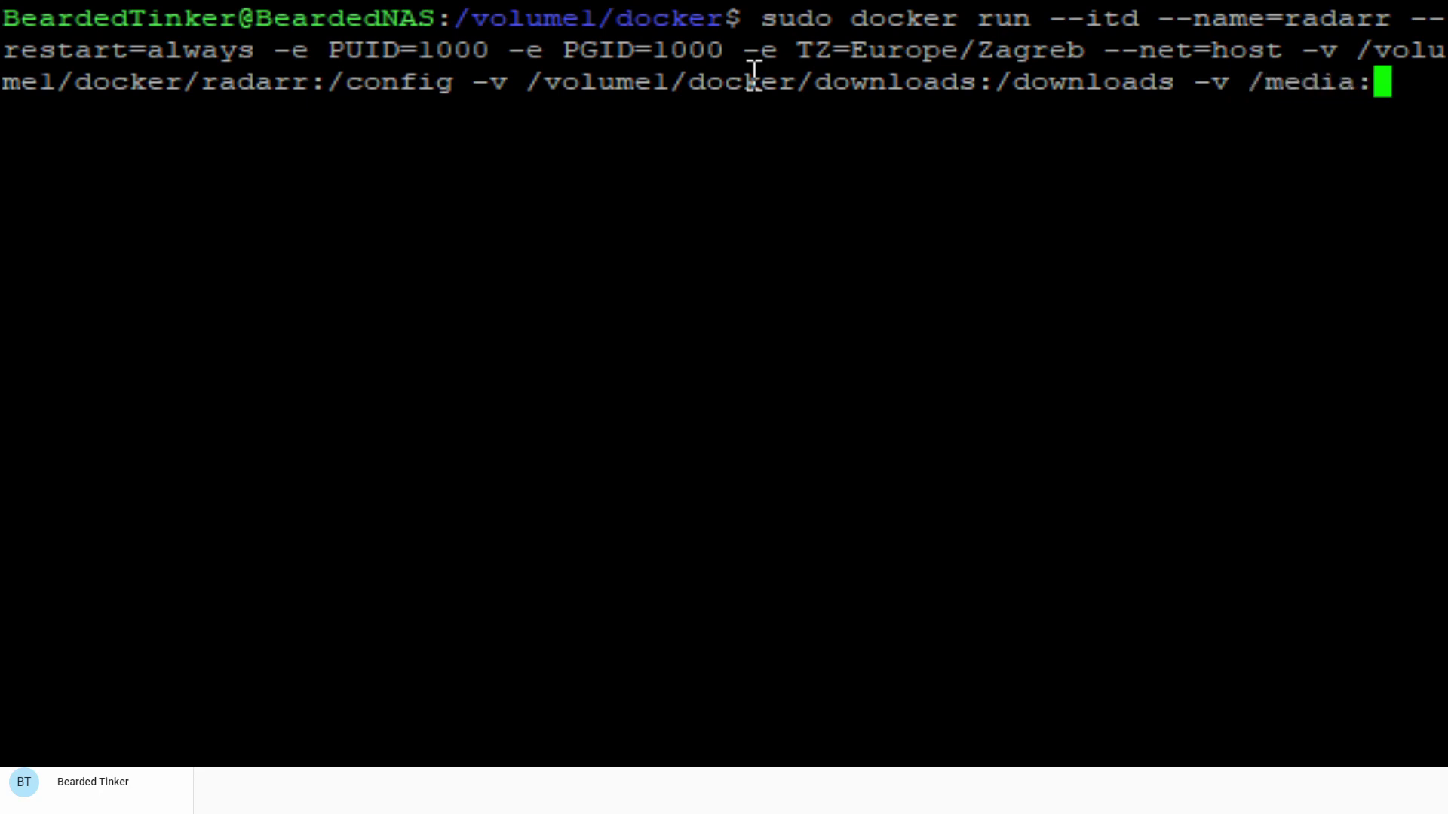
pyautogui.press('BackSpace')
pyautogui.write('/novies')
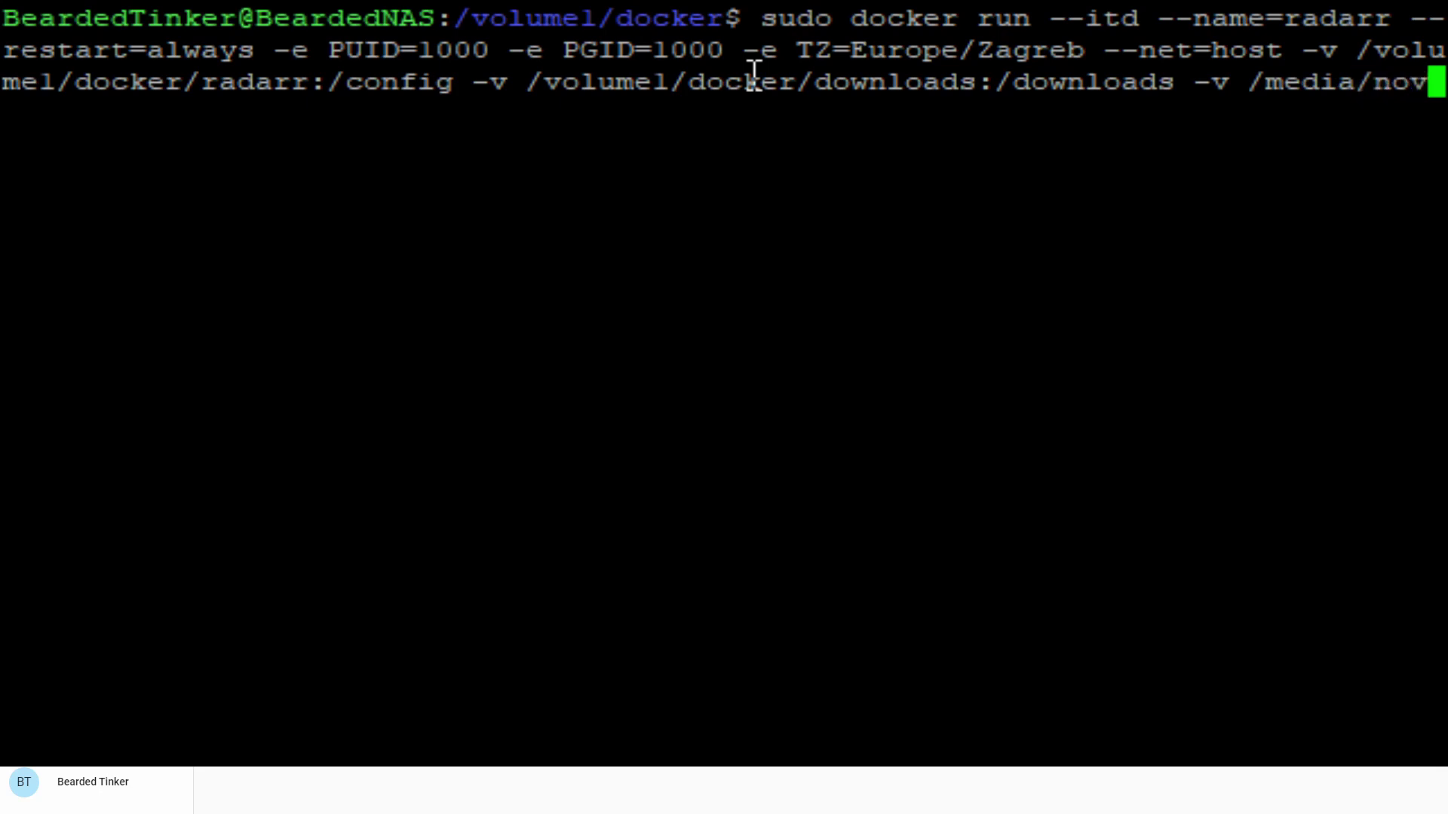
pyautogui.press('BackSpace')
pyautogui.press('BackSpace')
pyautogui.press('BackSpace')
pyautogui.press('BackSpace')
pyautogui.press('BackSpace')
pyautogui.press('BackSpace')
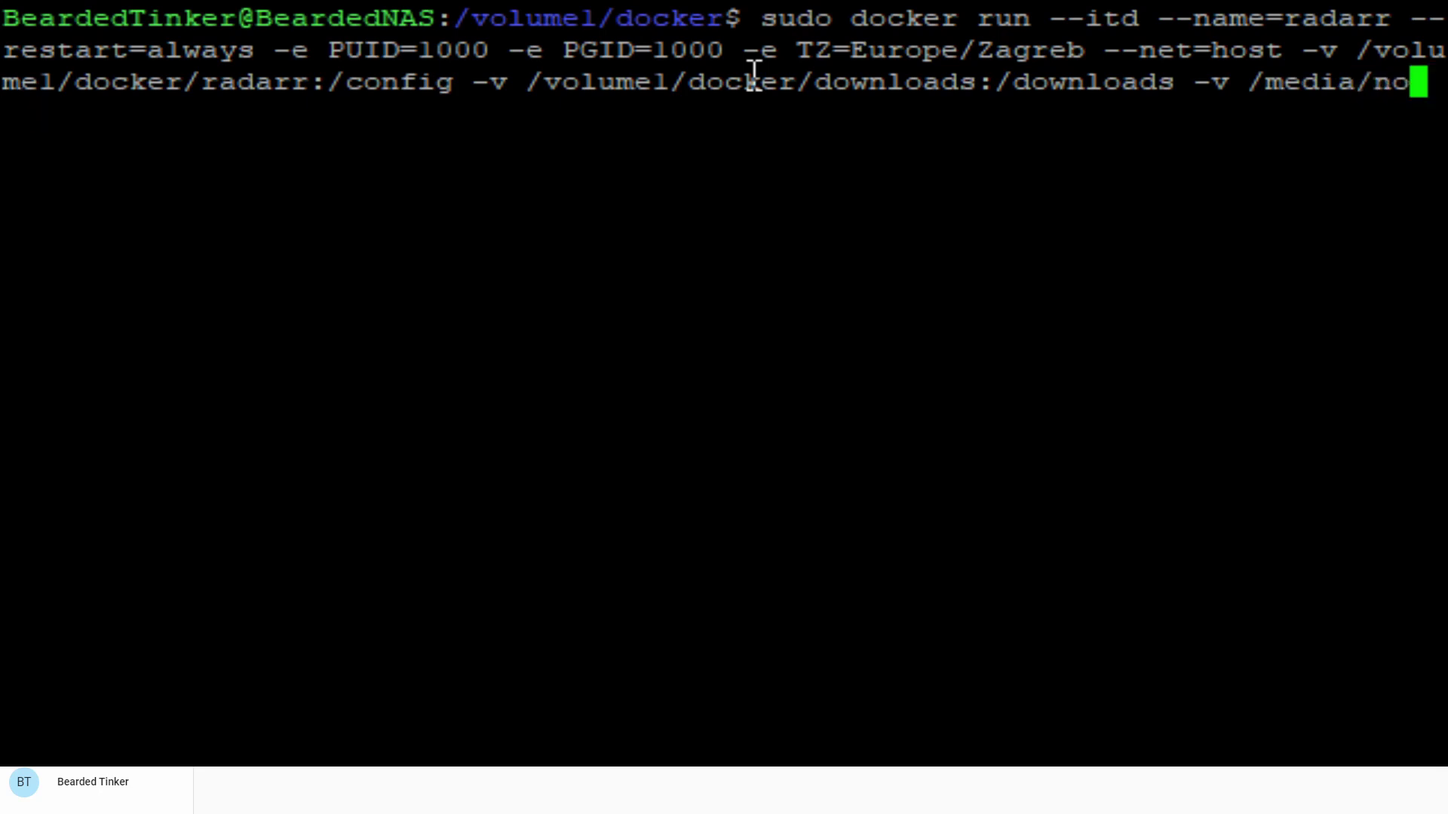
pyautogui.write('movies')
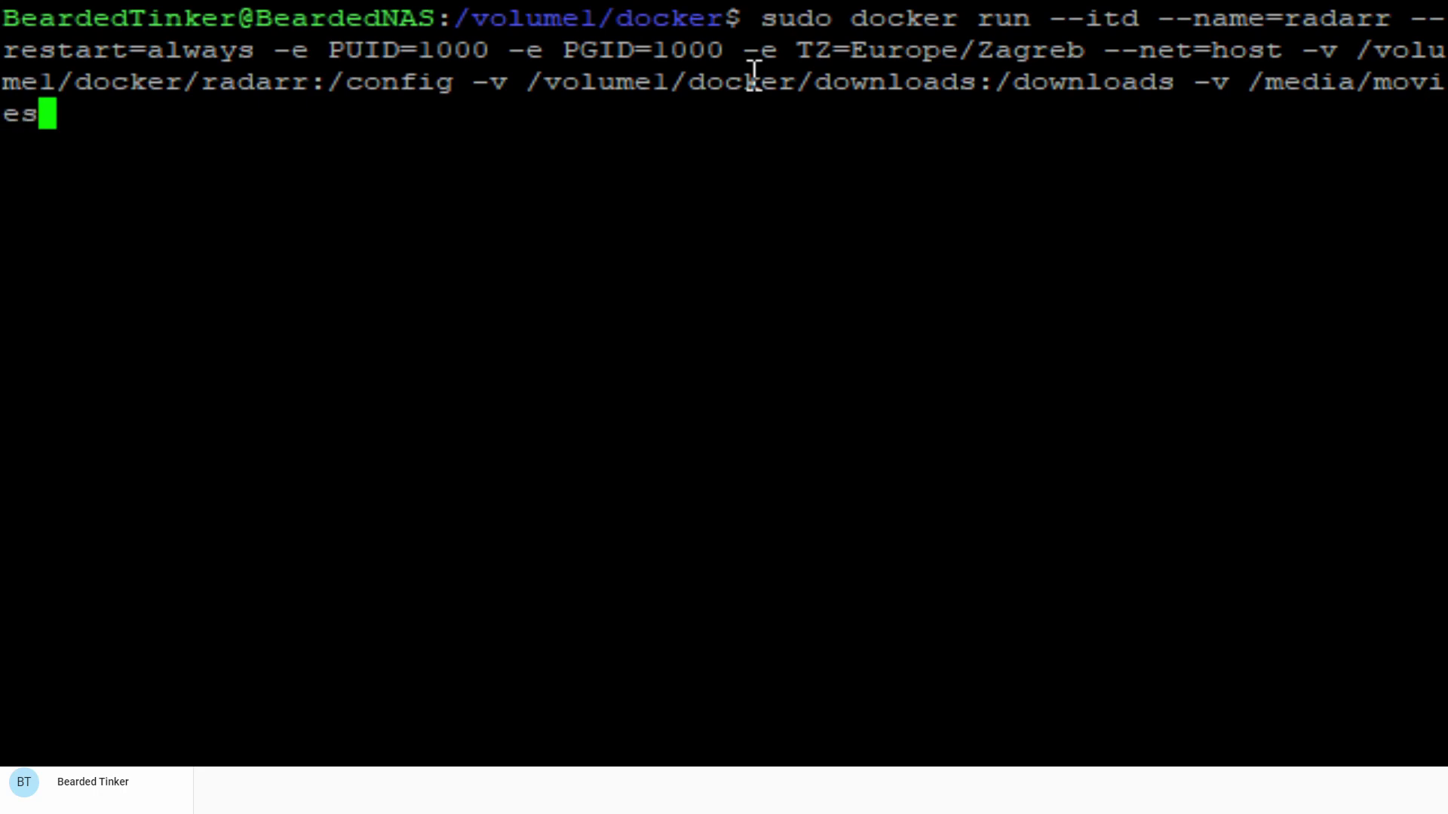
pyautogui.write(':/')
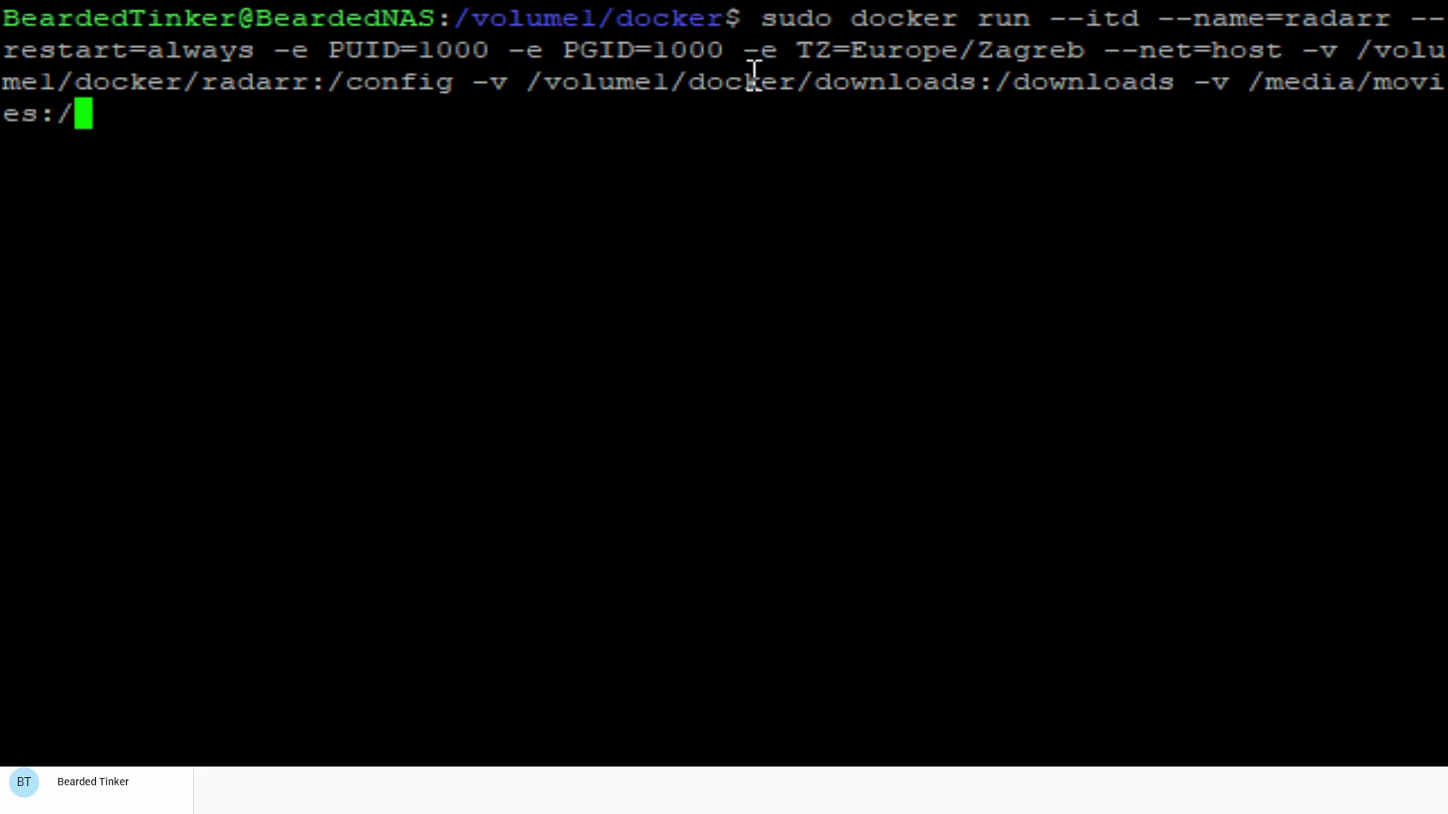
pyautogui.write('novies')
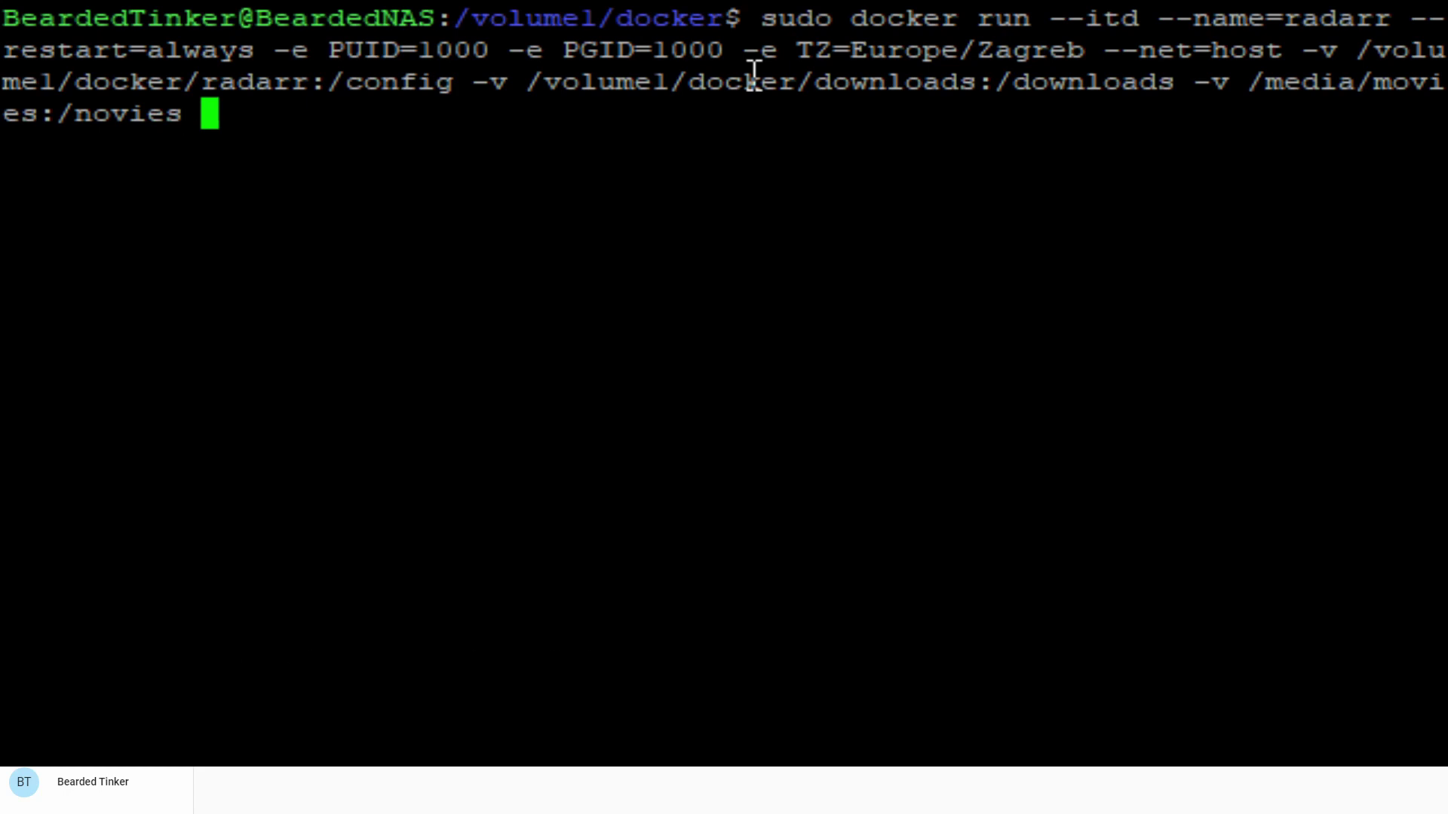
pyautogui.write('linuxserver')
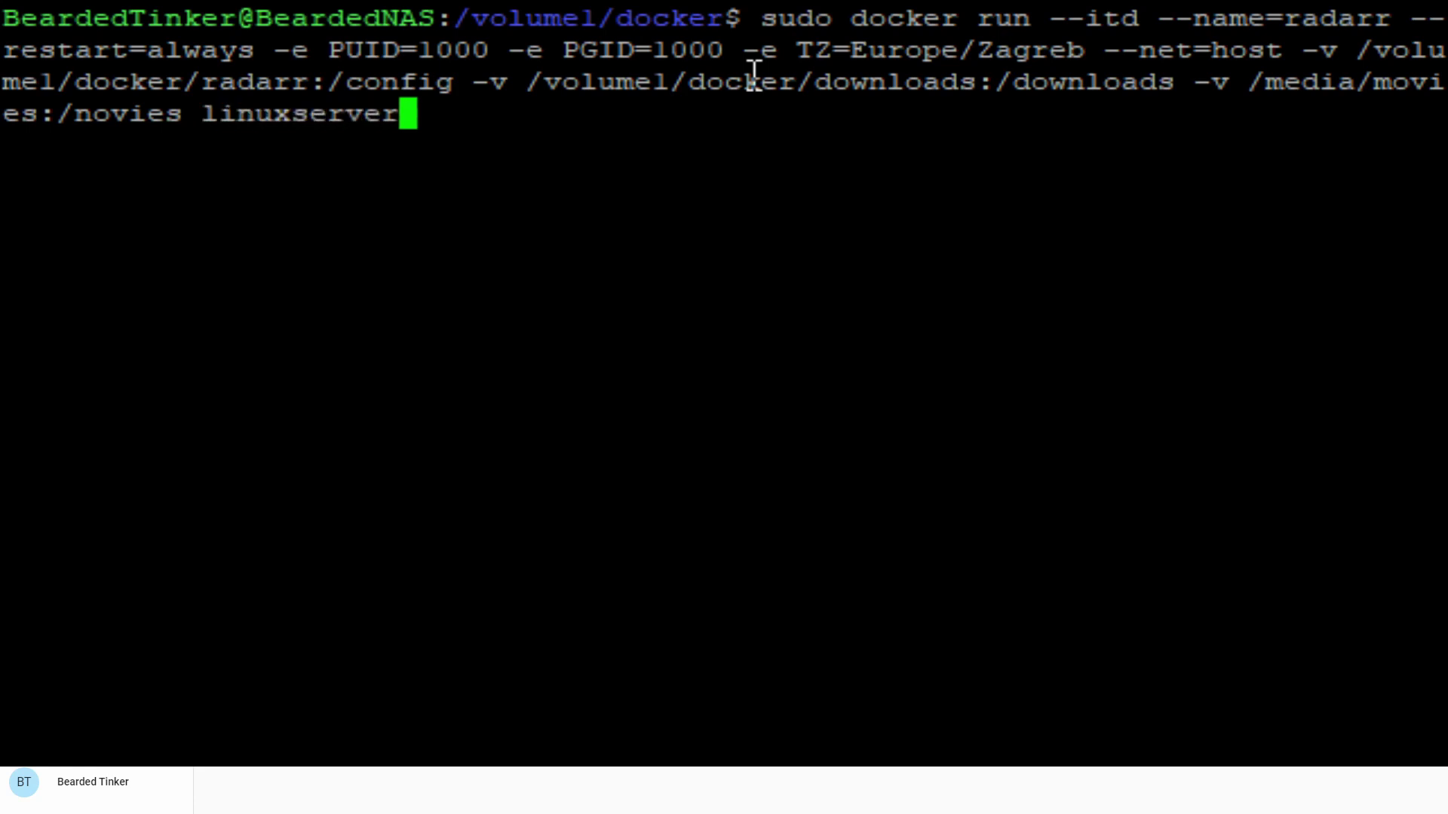
pyautogui.write('/radarr')
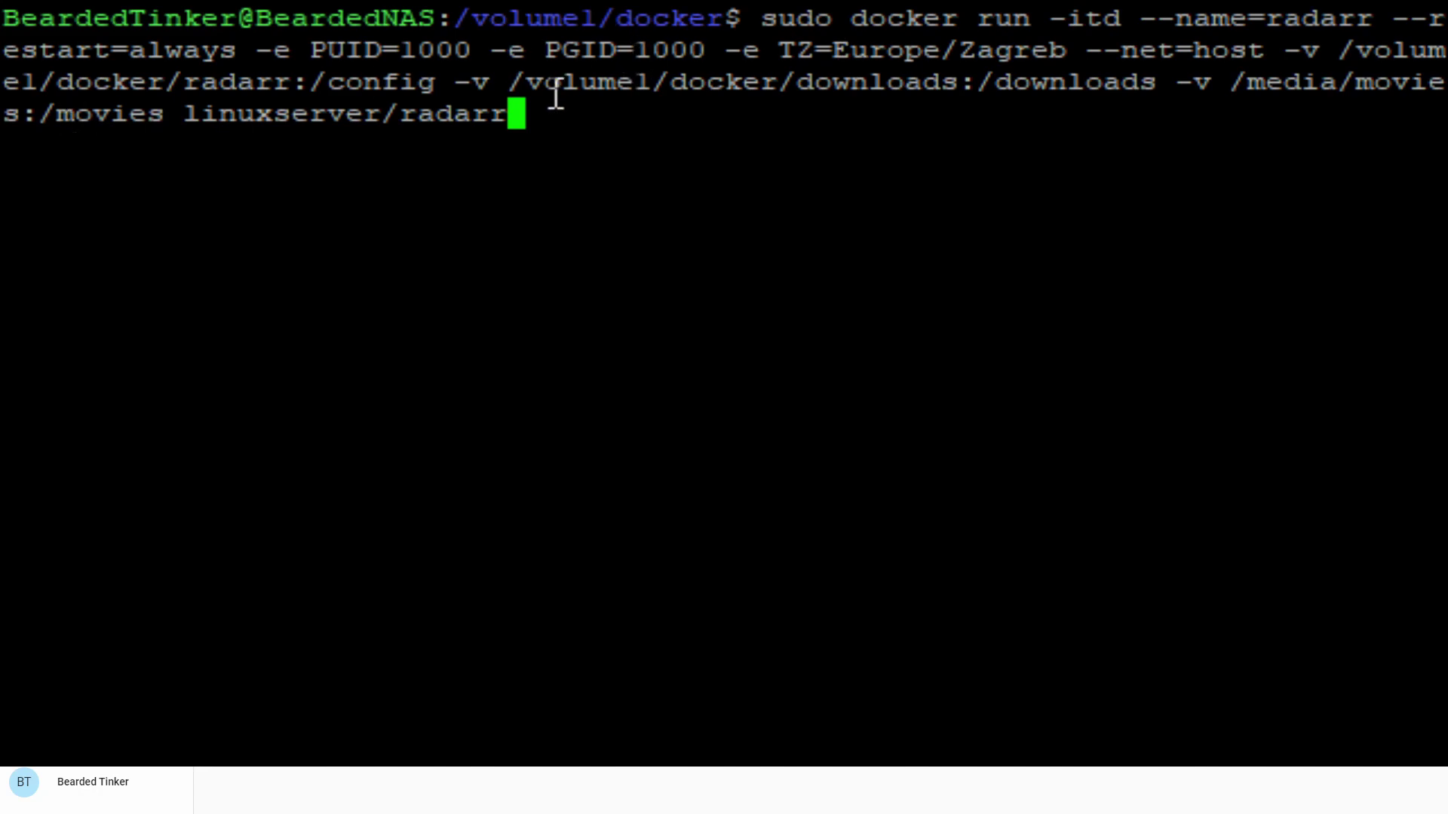
# Run the radarr command with the sudo password so the image pulls and starts
pyautogui.press('Return')
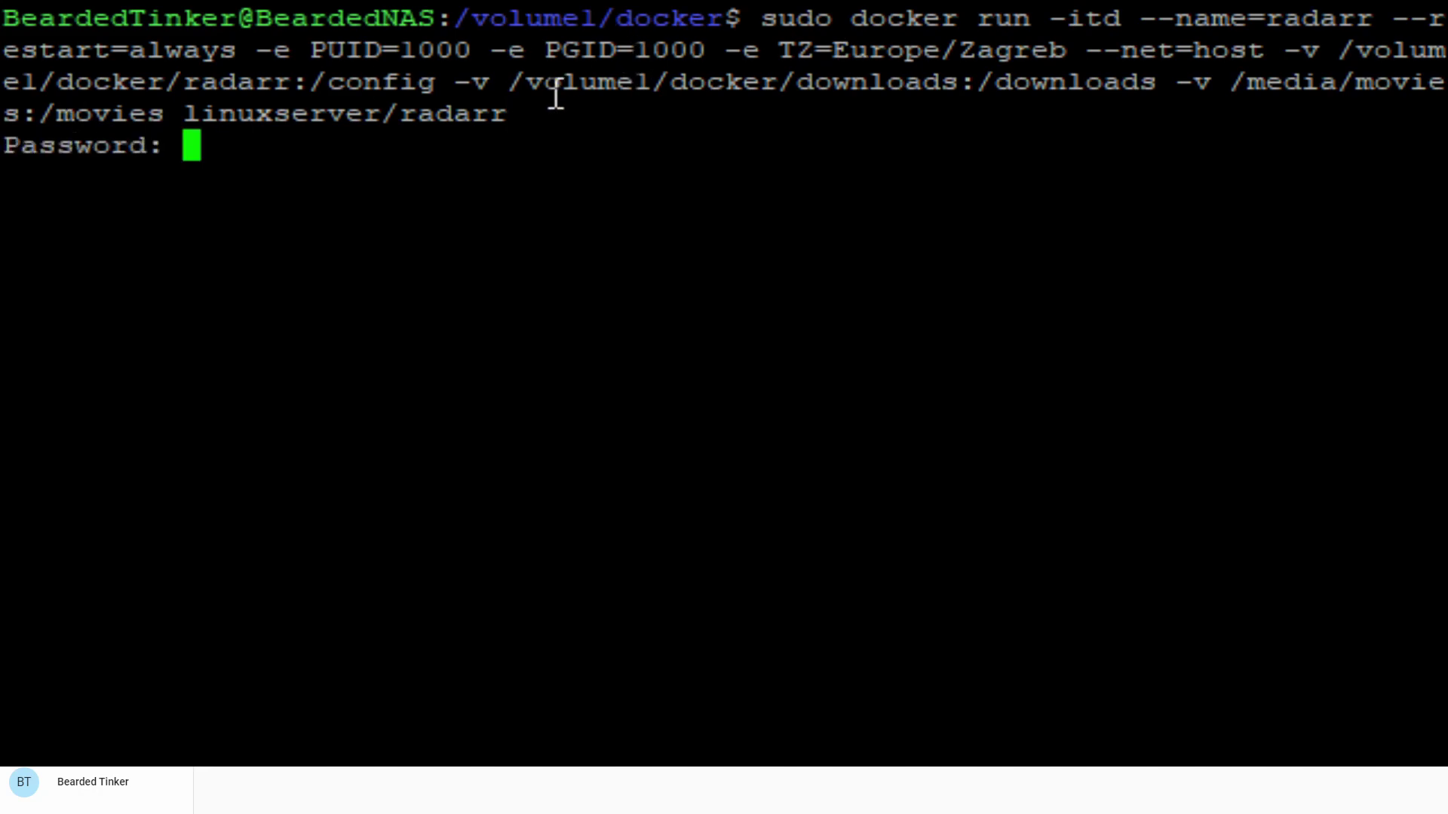
pyautogui.press('Return')
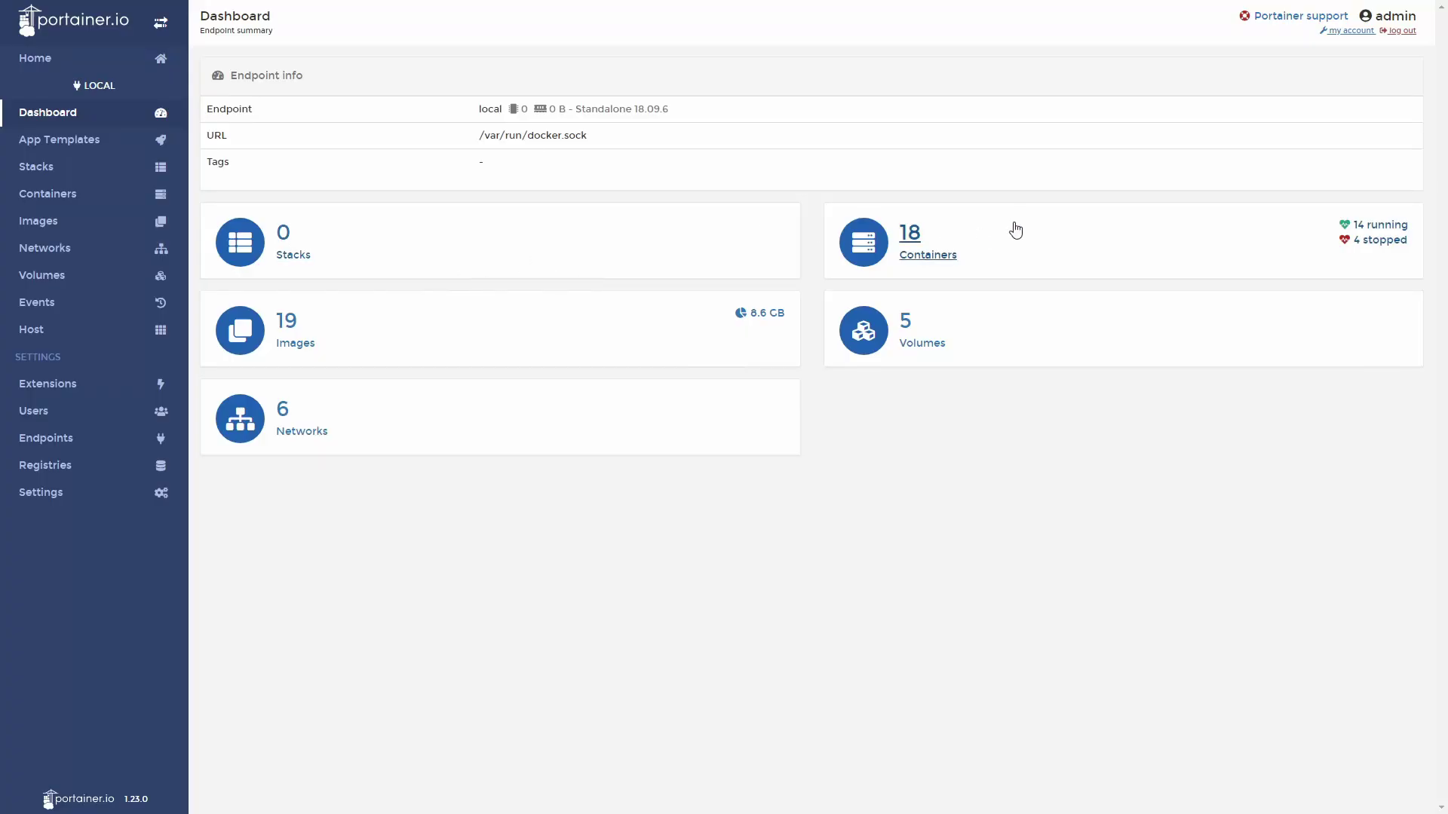
# View the radarr container's logs in Portainer to confirm it is listening on port 7878
pyautogui.click(1008, 232)
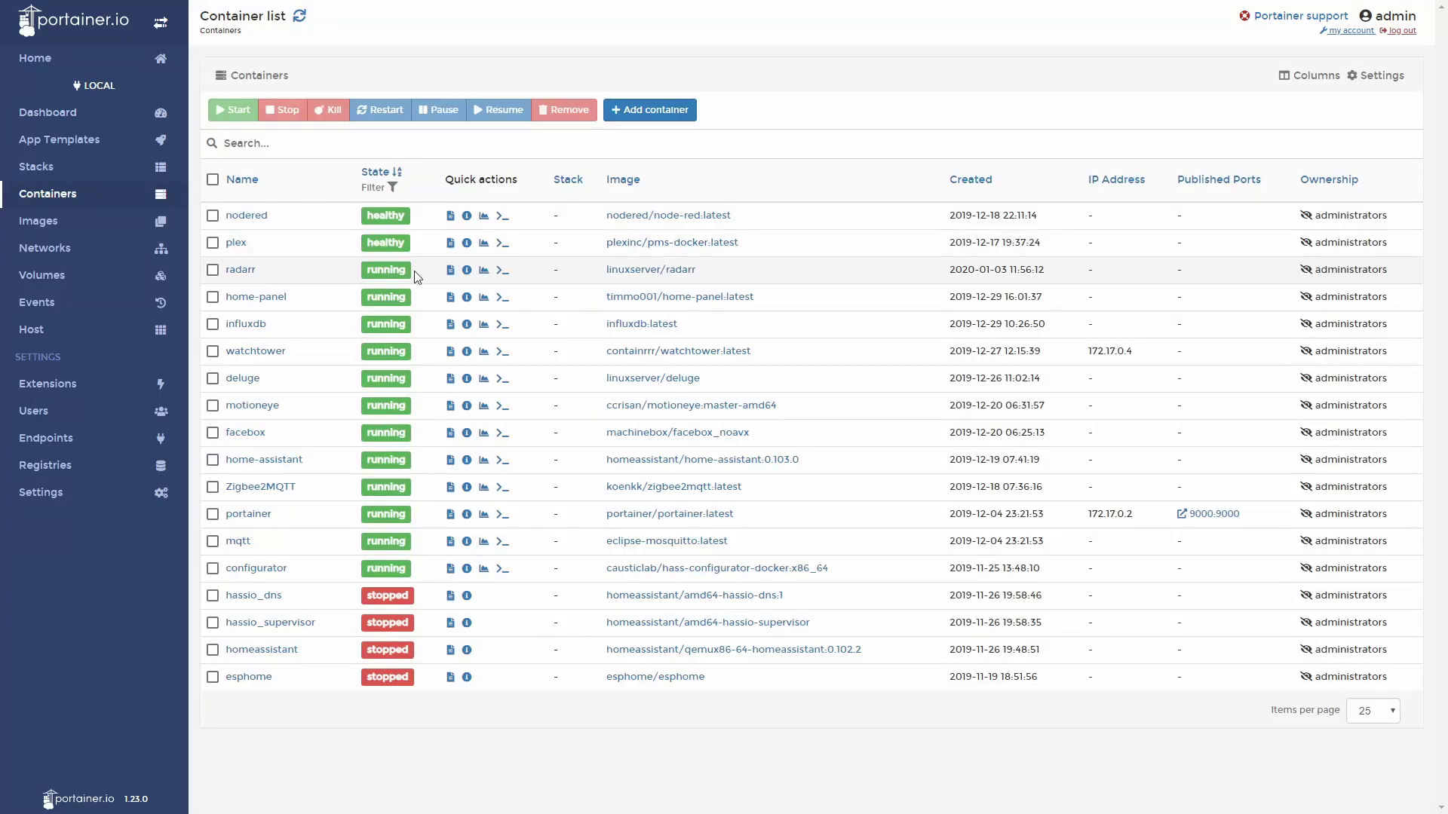
pyautogui.click(451, 270)
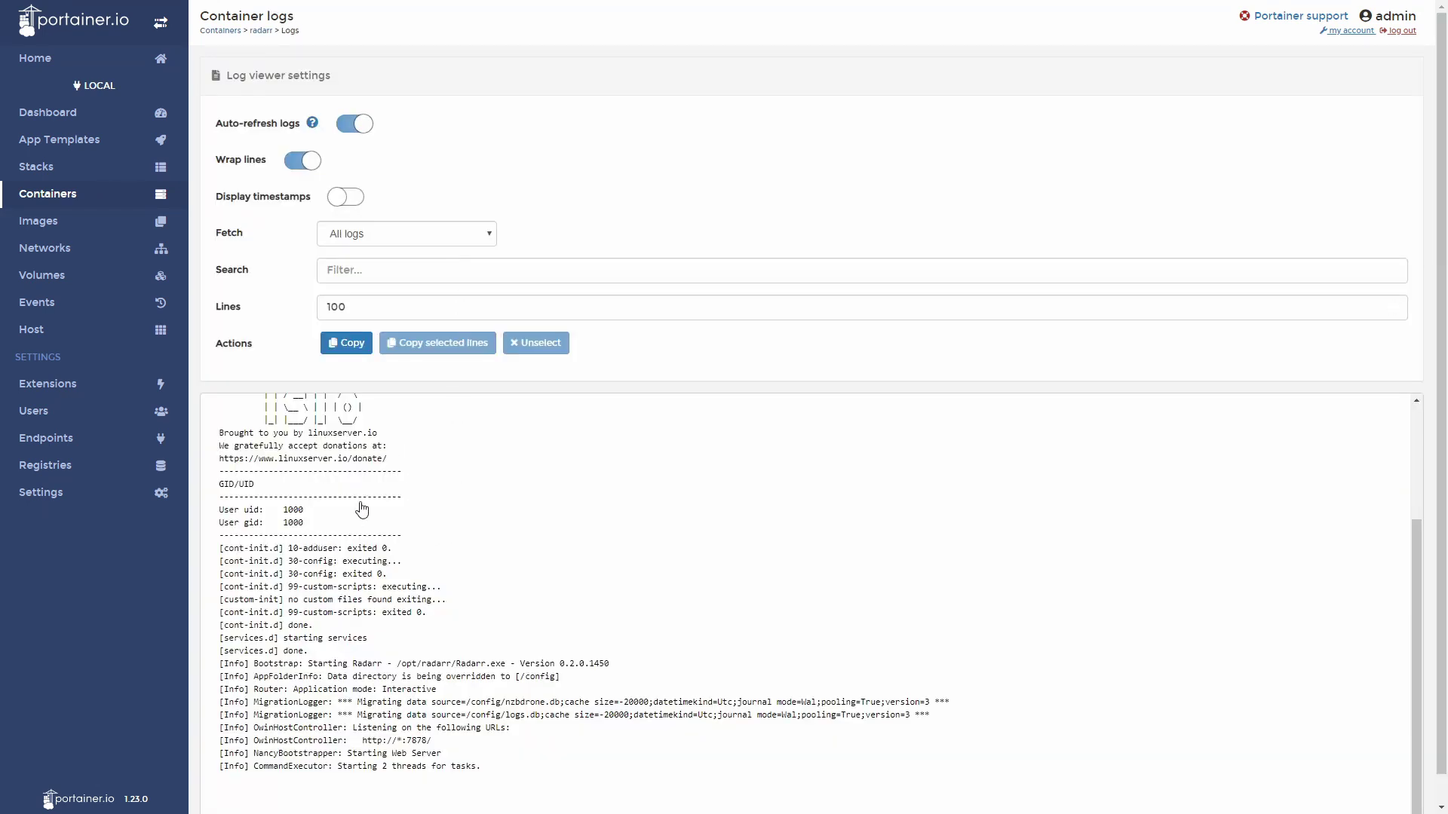
pyautogui.scroll(-1, 377, 679)
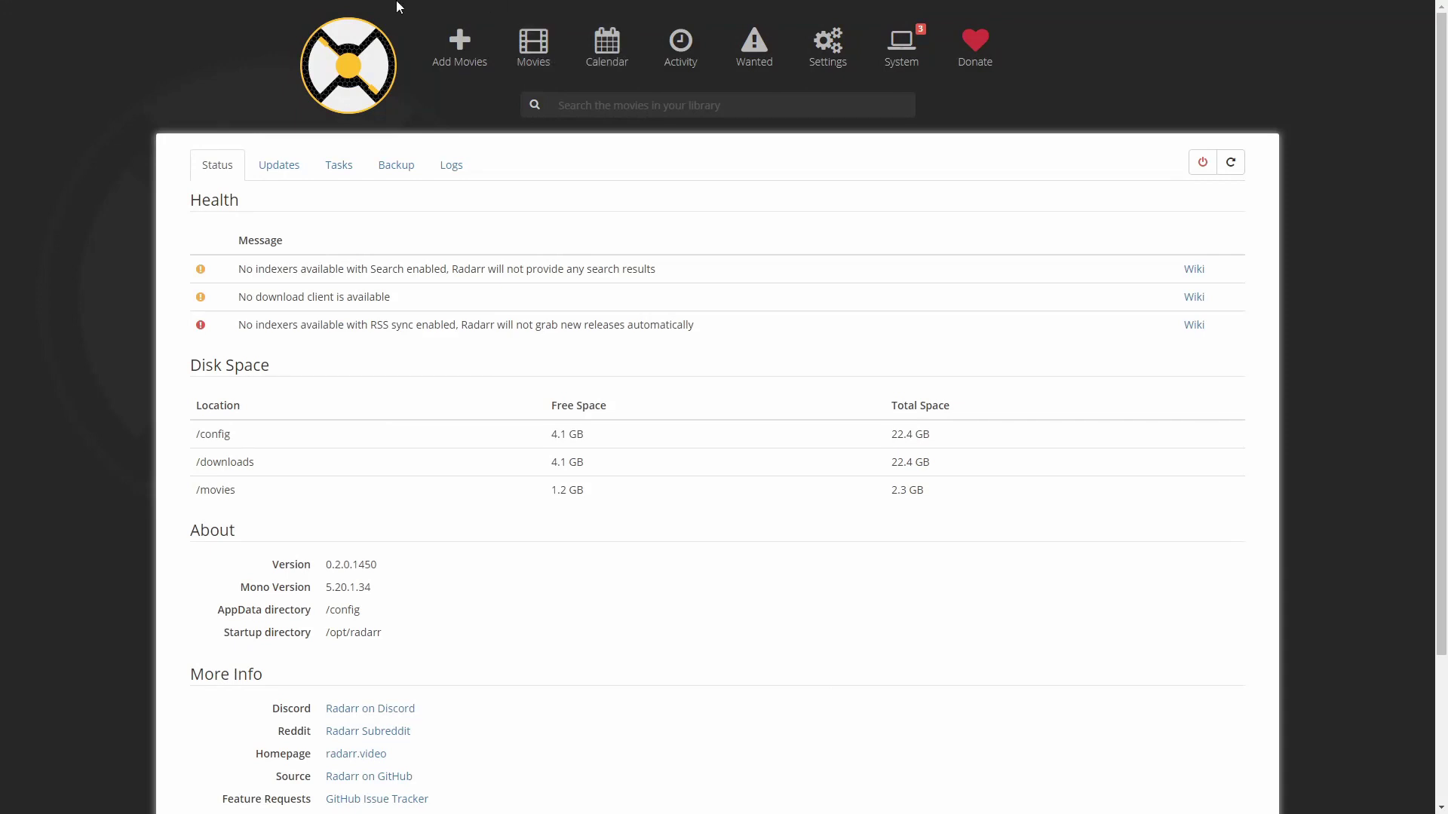
# Switch from System > Status to Radarr's Movies library
pyautogui.click(411, 65)
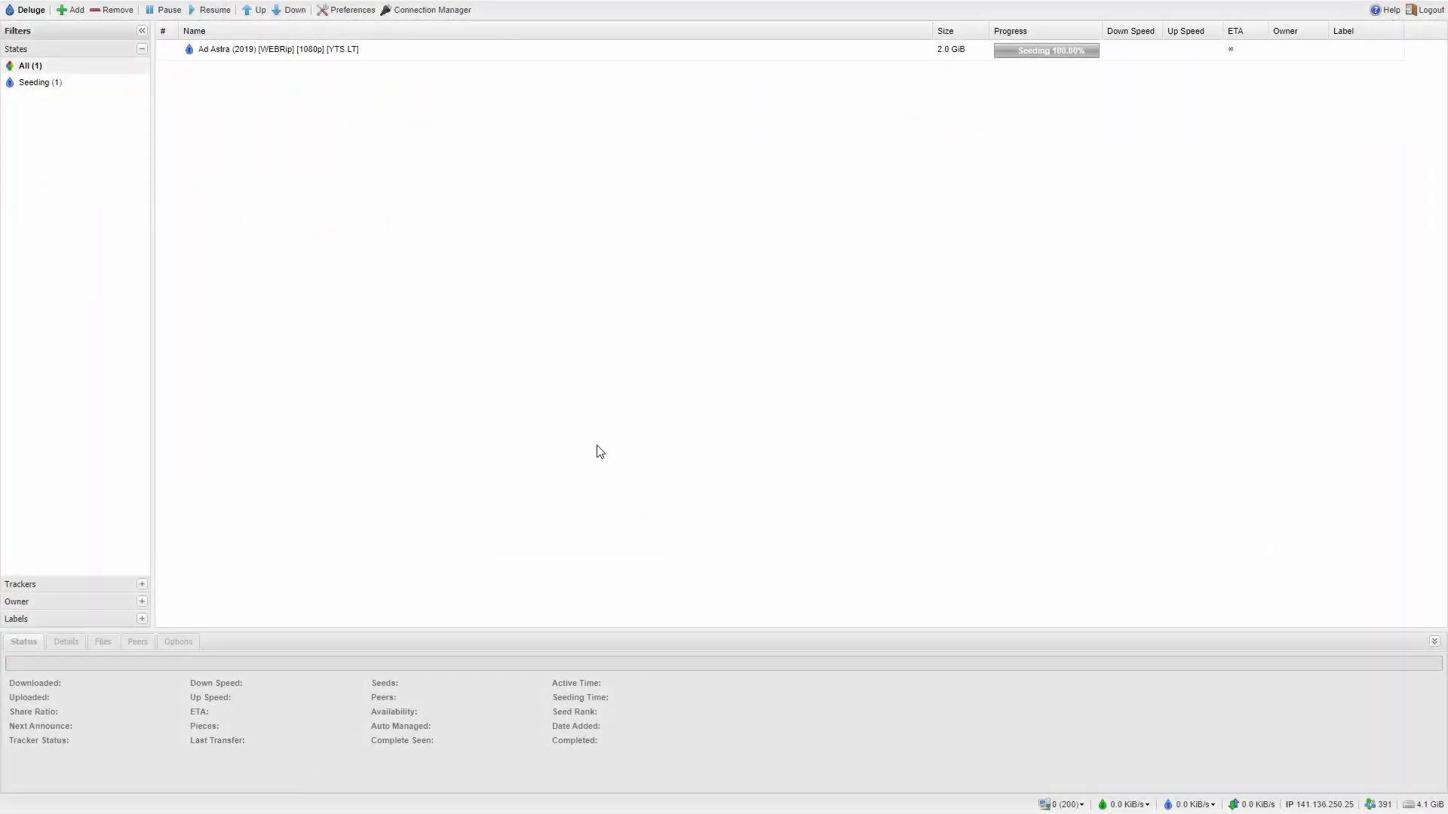
# Tick the Label plugin in Deluge's Preferences, apply it and close
pyautogui.click(338, 10)
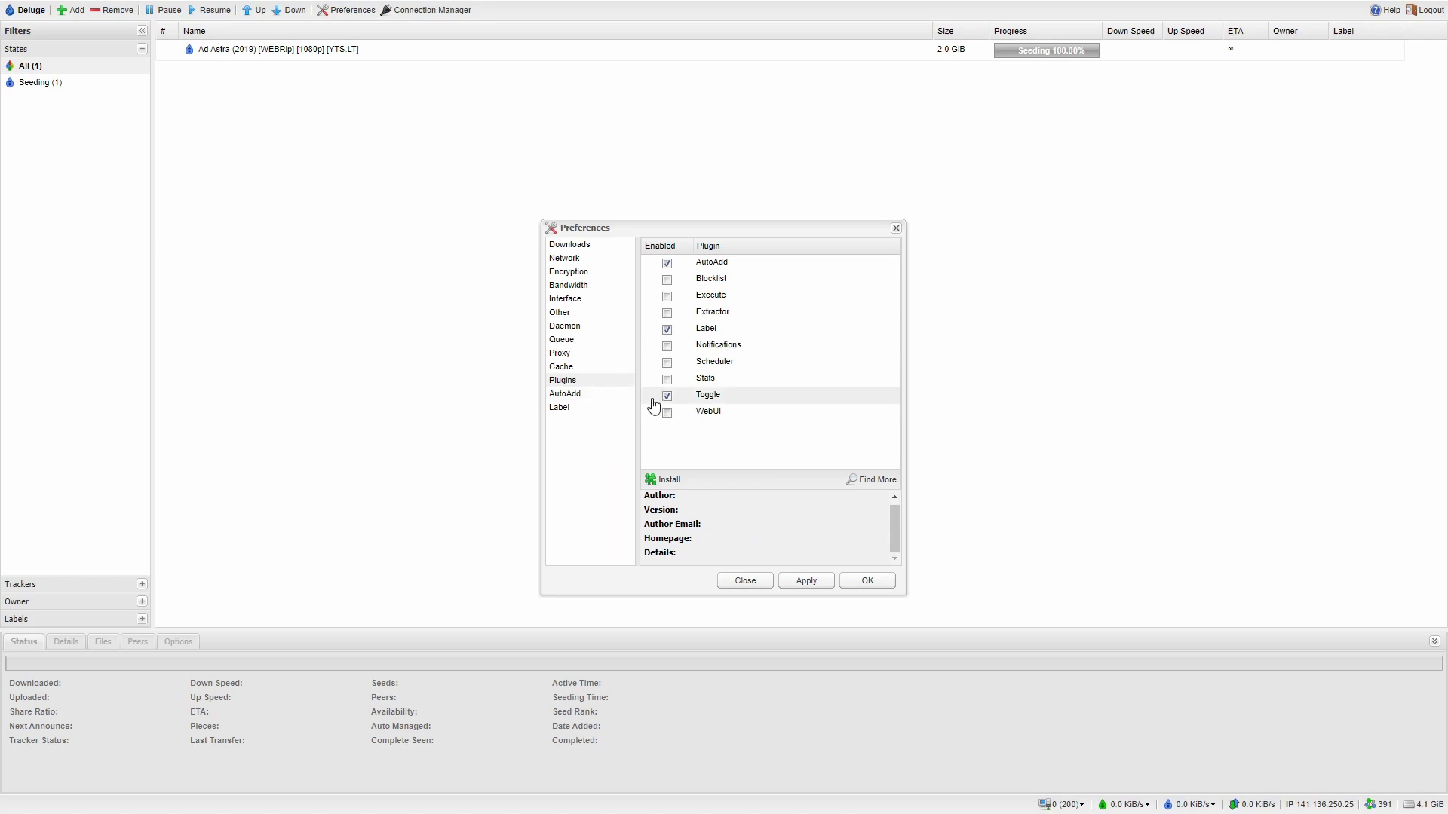
pyautogui.click(667, 330)
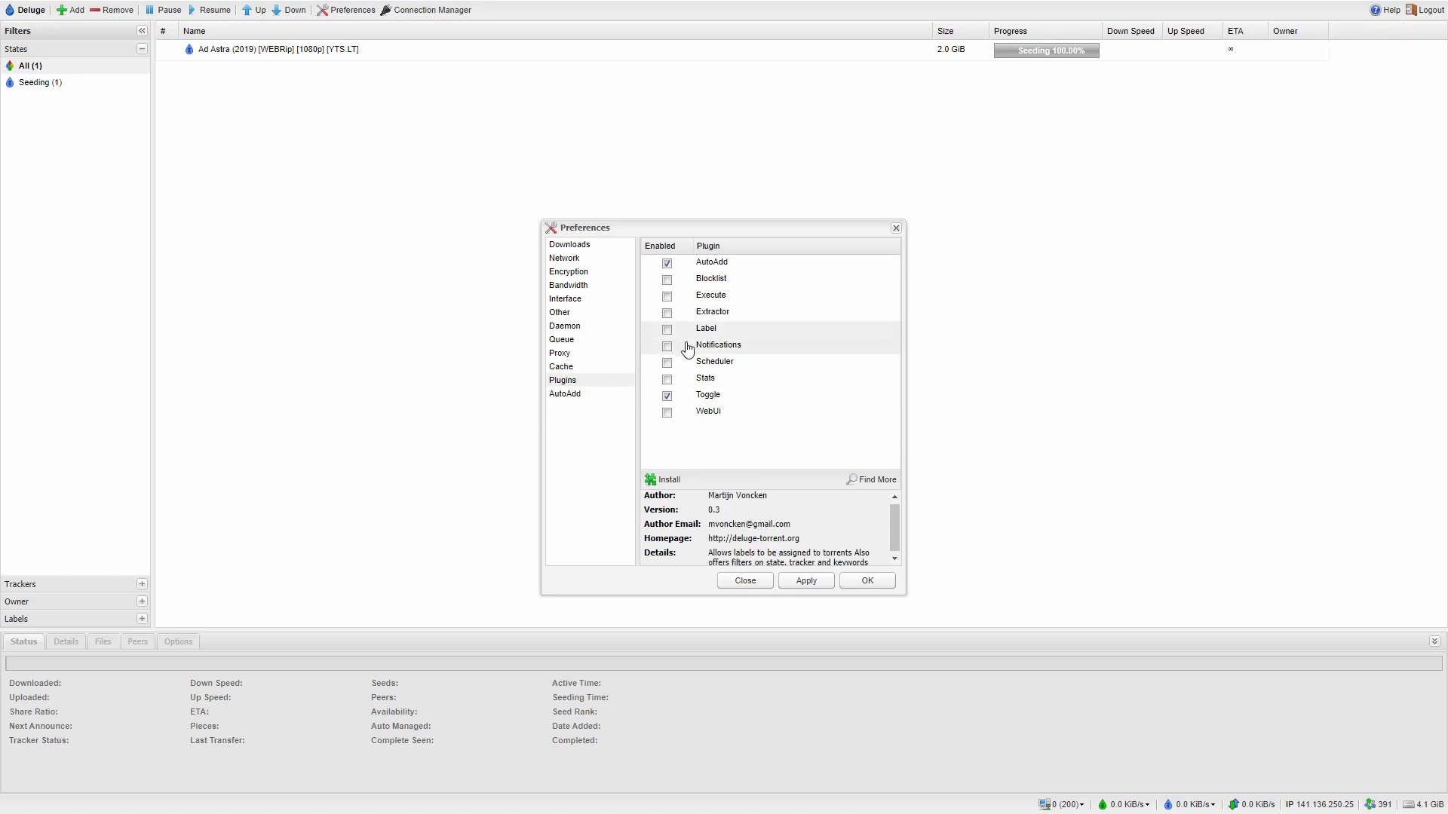
pyautogui.click(801, 592)
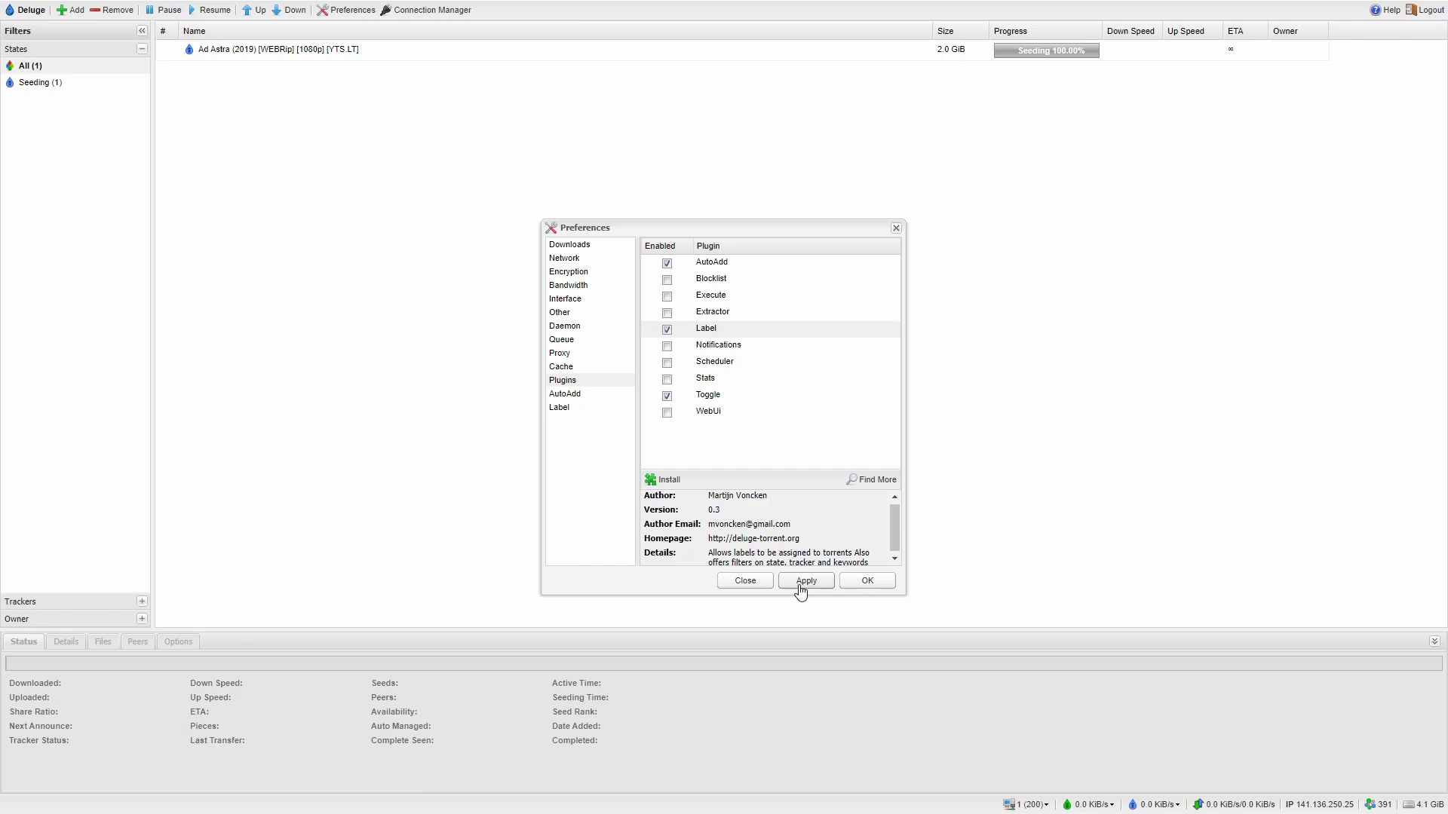
pyautogui.click(878, 585)
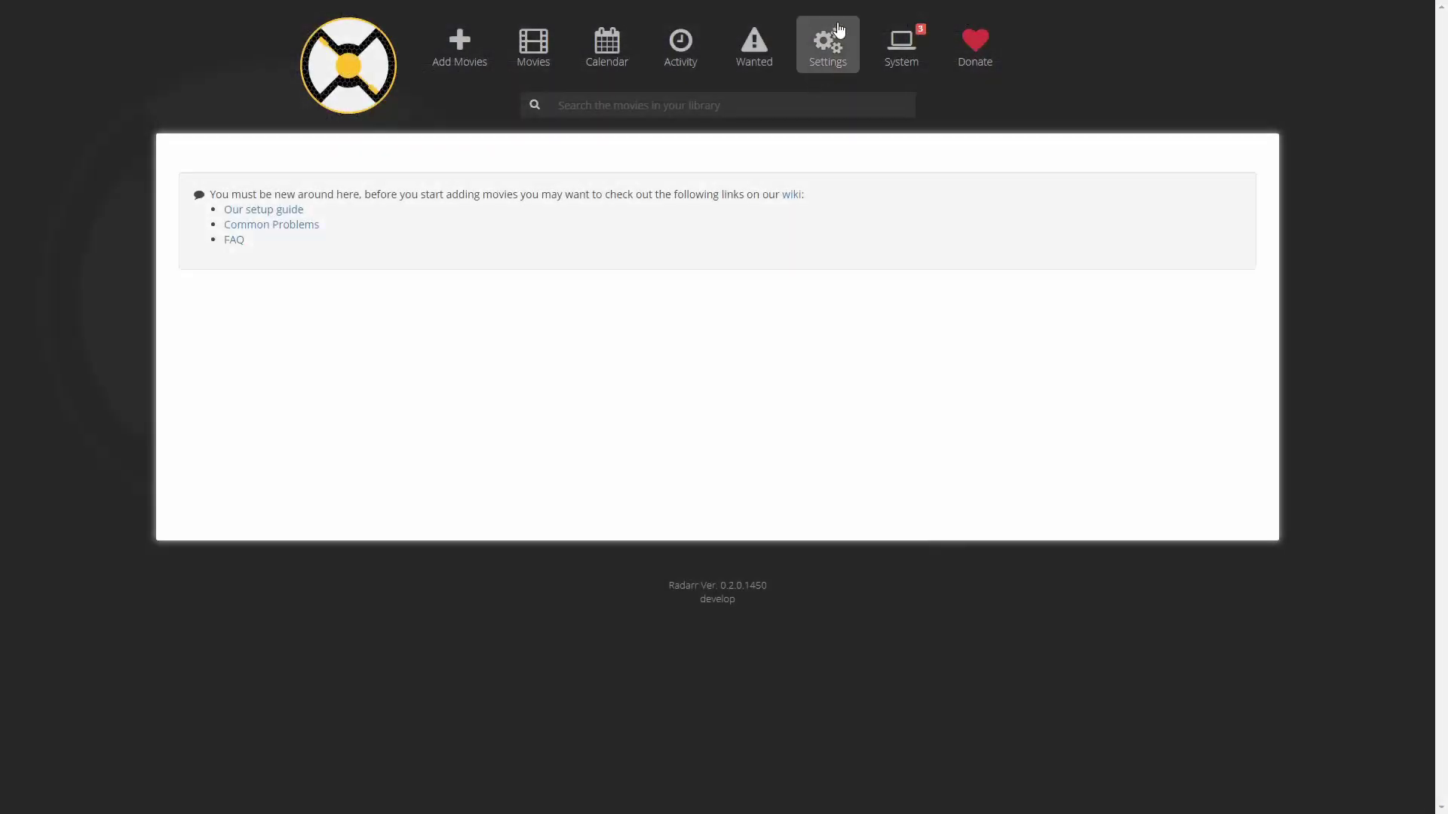
# In Radarr's Download Client settings, add a new Deluge client
pyautogui.click(839, 31)
pyautogui.click(831, 48)
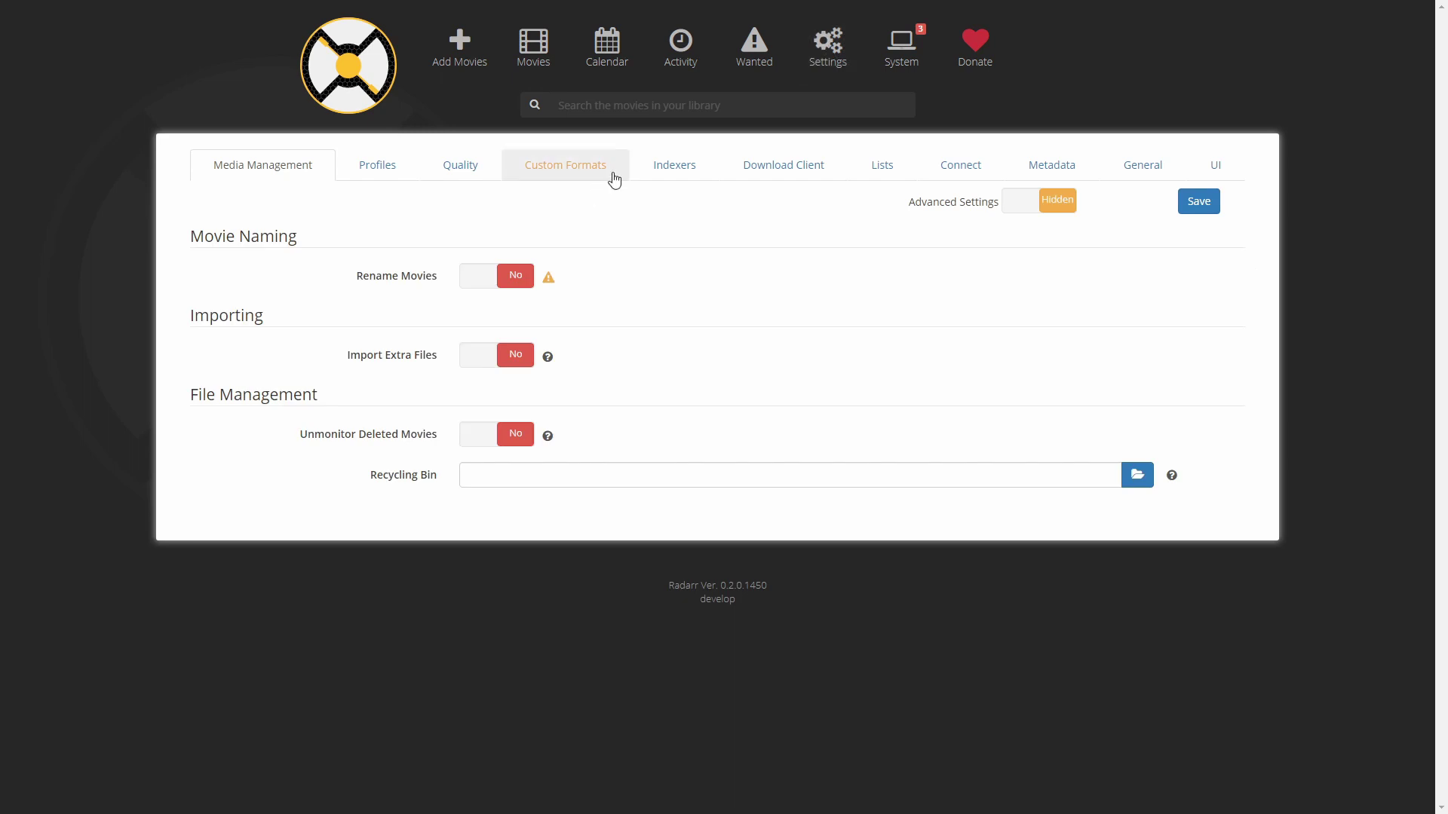
pyautogui.click(802, 181)
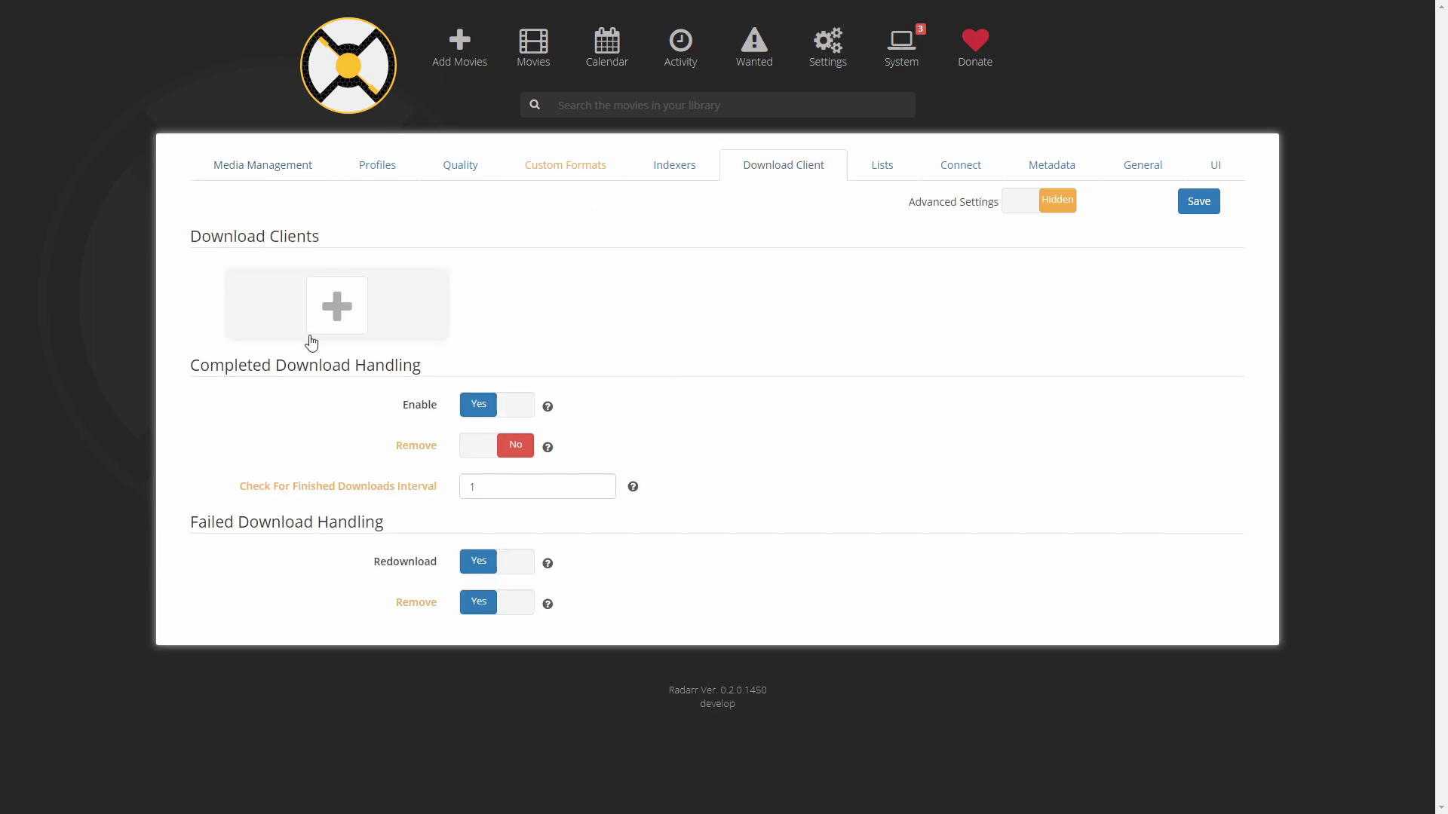
pyautogui.click(332, 315)
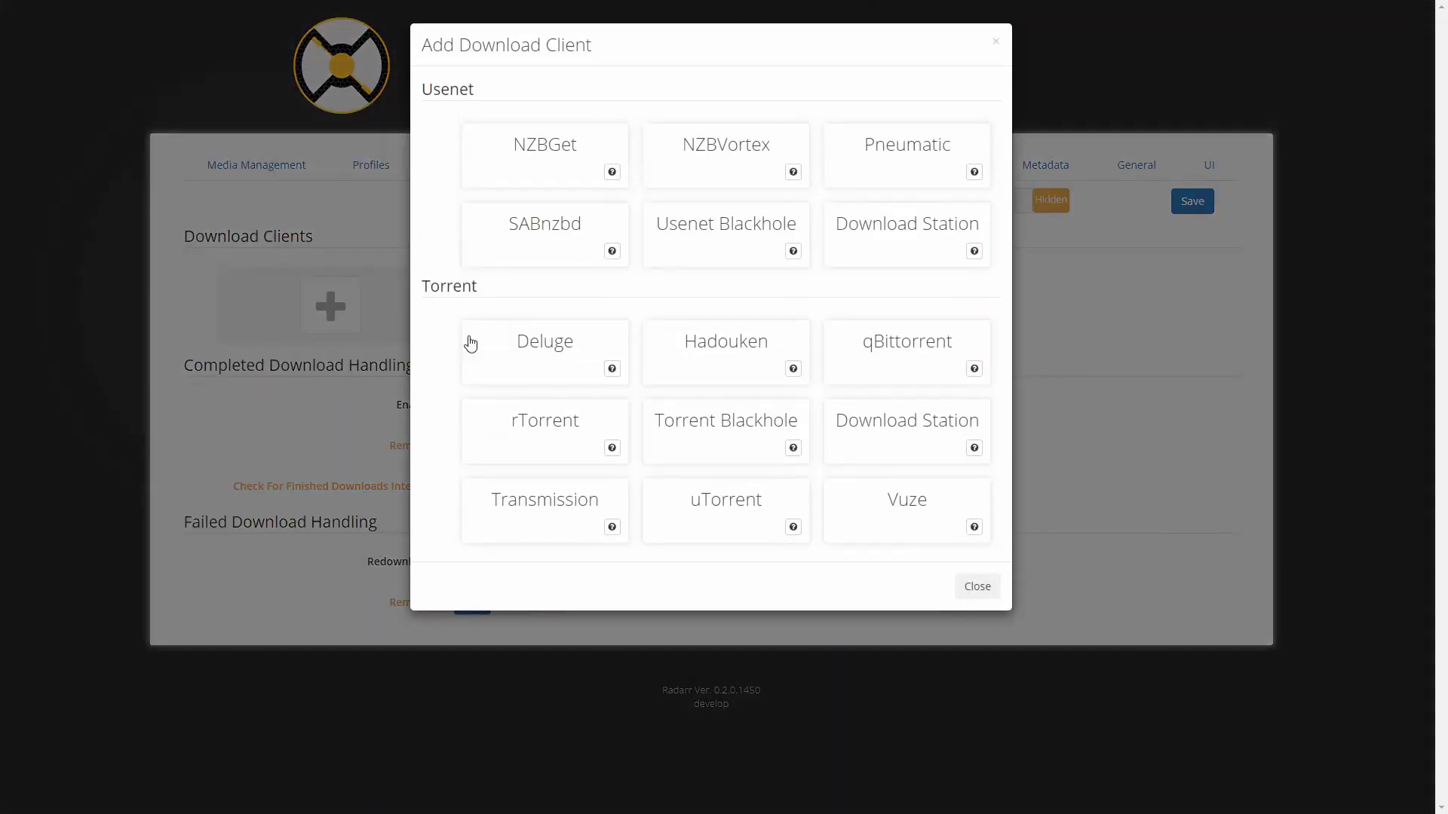
pyautogui.click(555, 367)
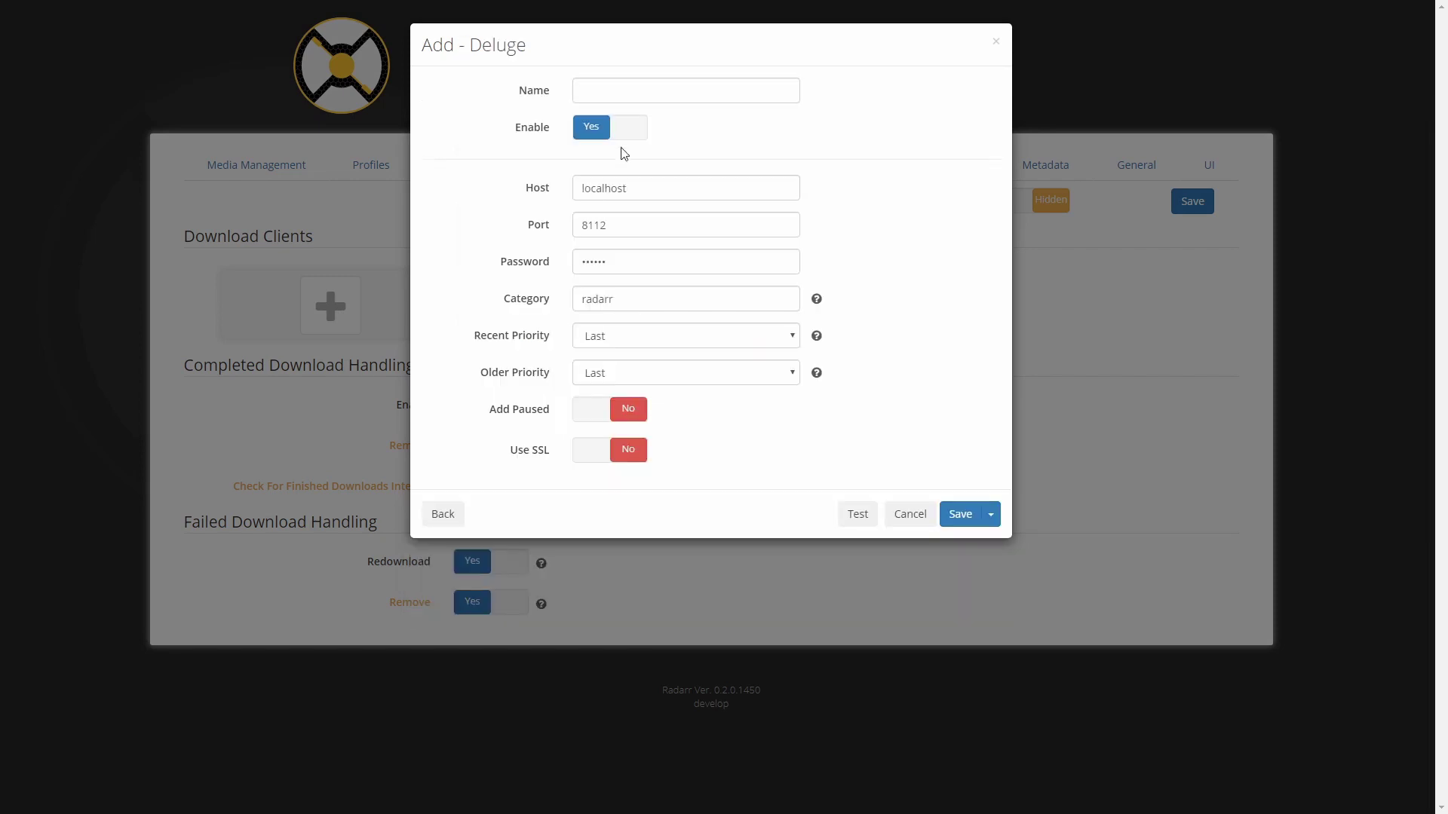
# Name it deluge with host 192.168.1.201, port 8112 and its password, then test and save
pyautogui.click(633, 99)
pyautogui.write('deluge')
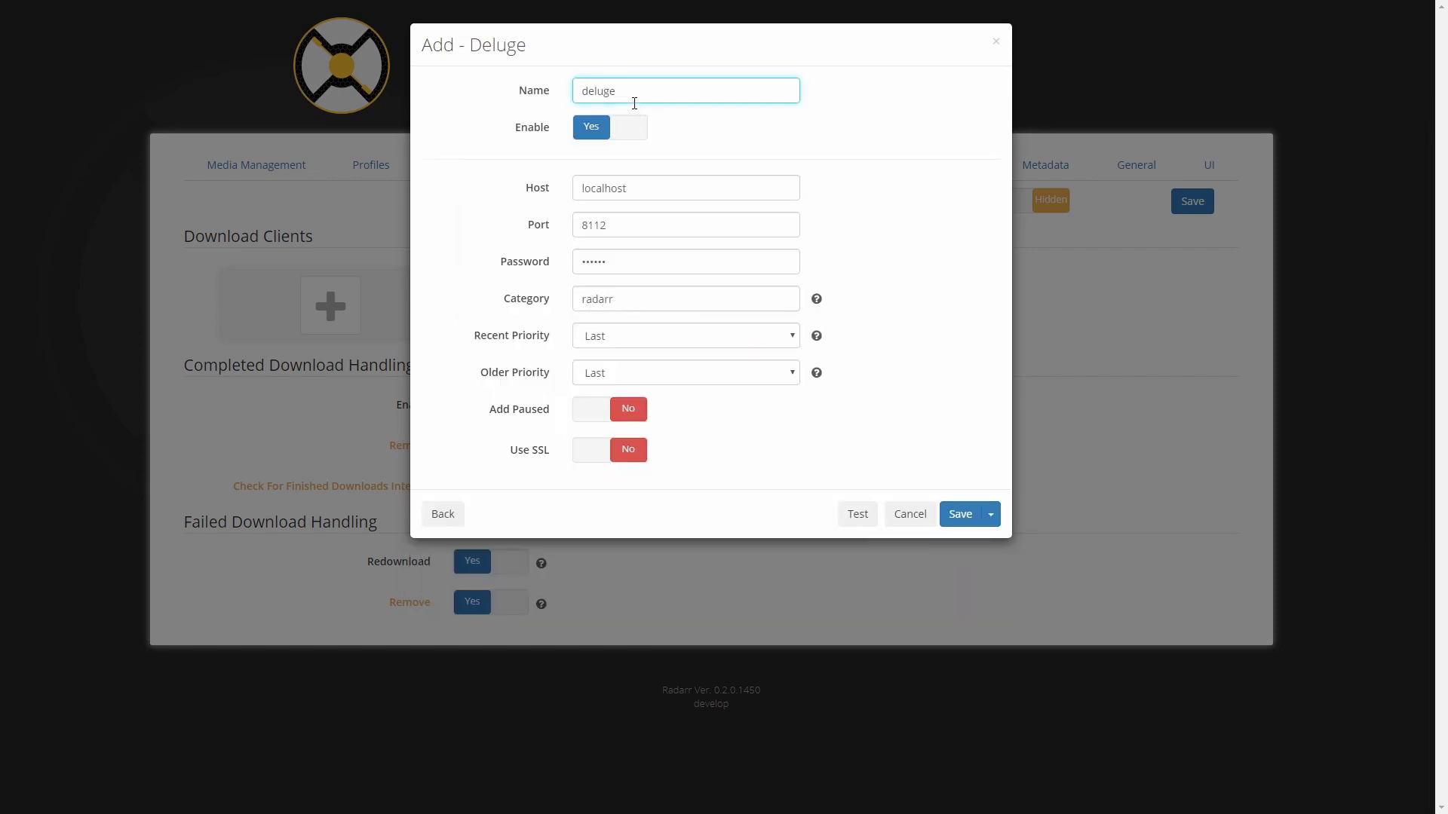
pyautogui.press('Tab')
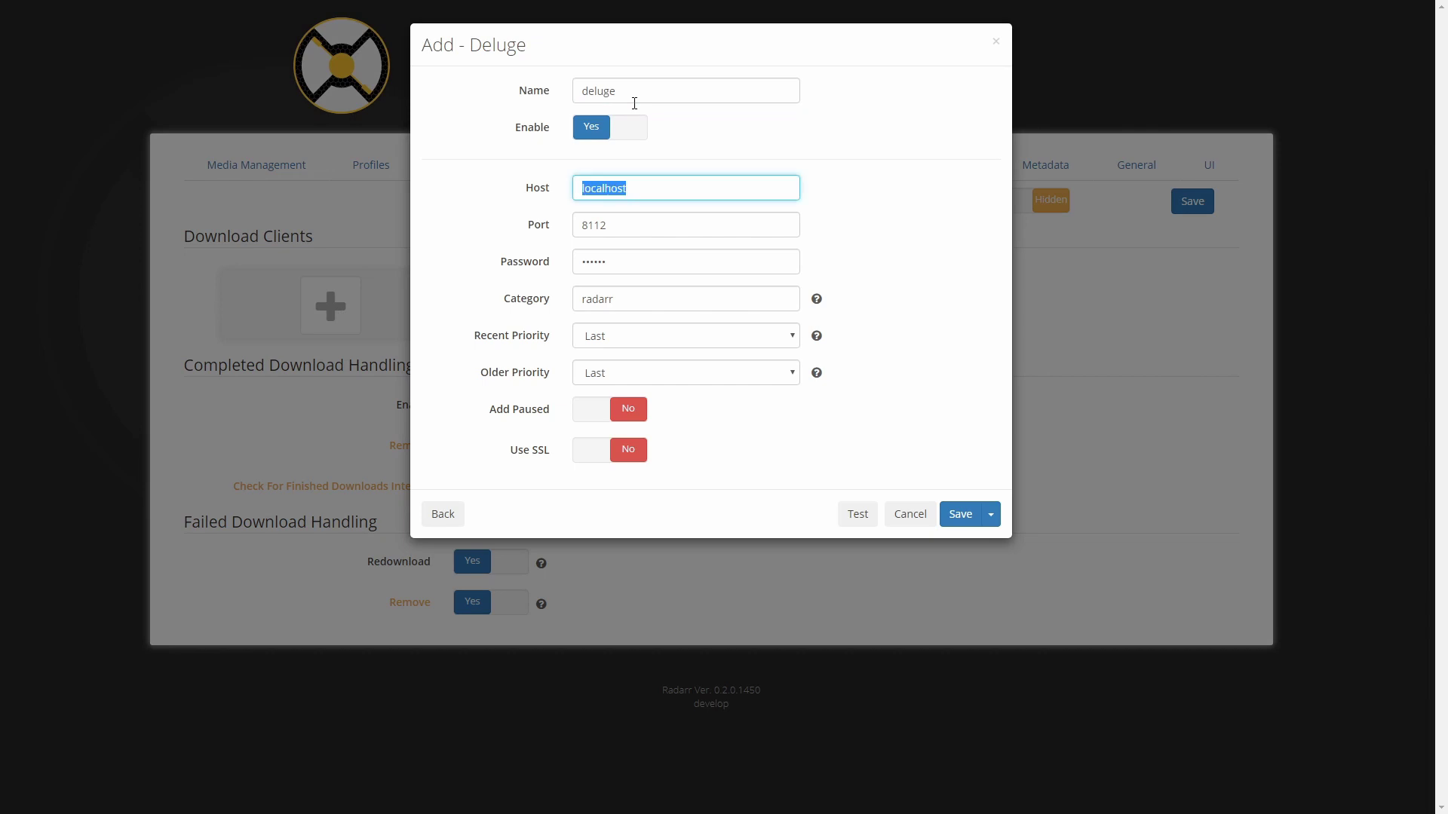
pyautogui.write('192.168.1.201')
pyautogui.press('Tab')
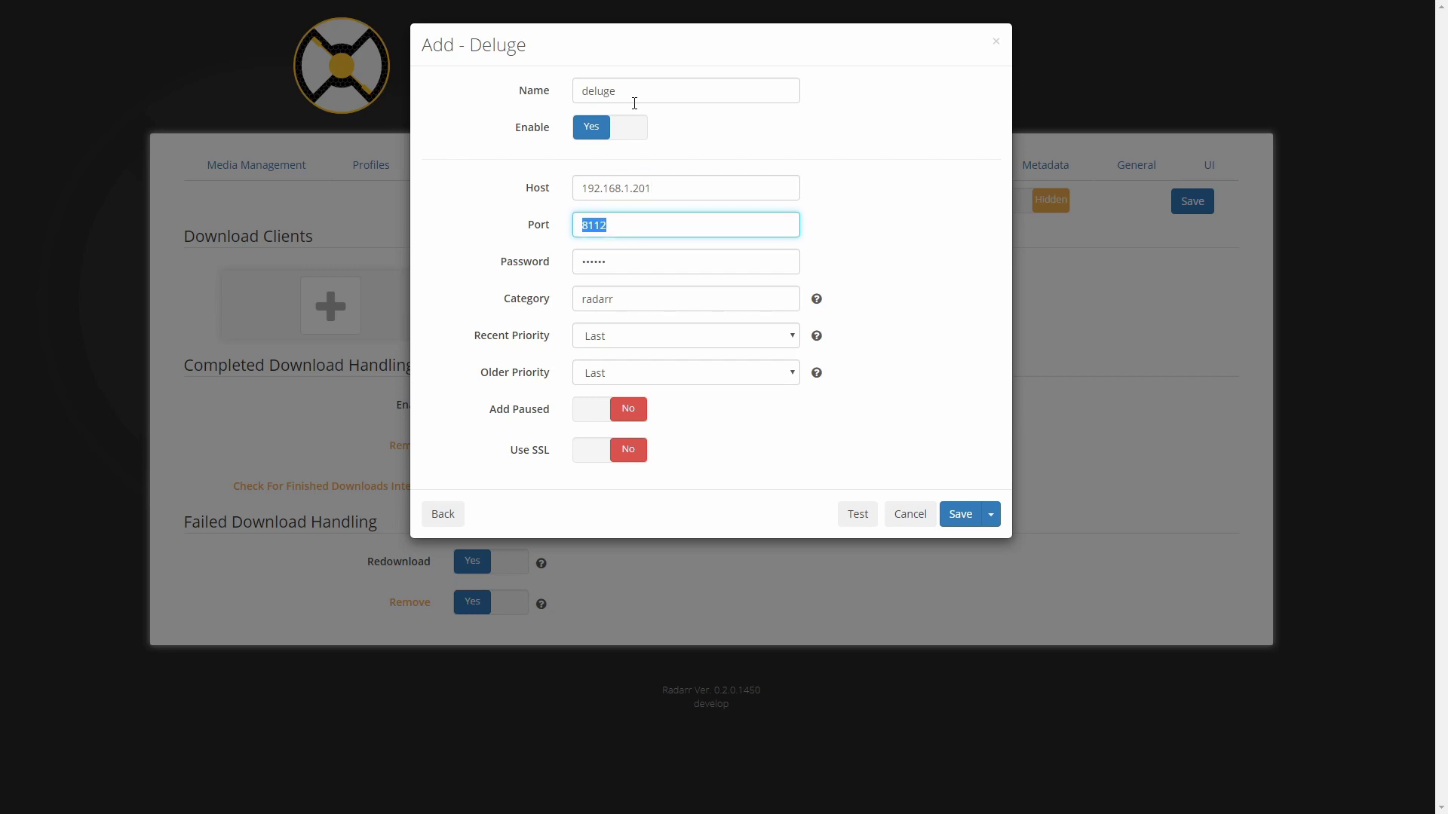
pyautogui.press('Tab')
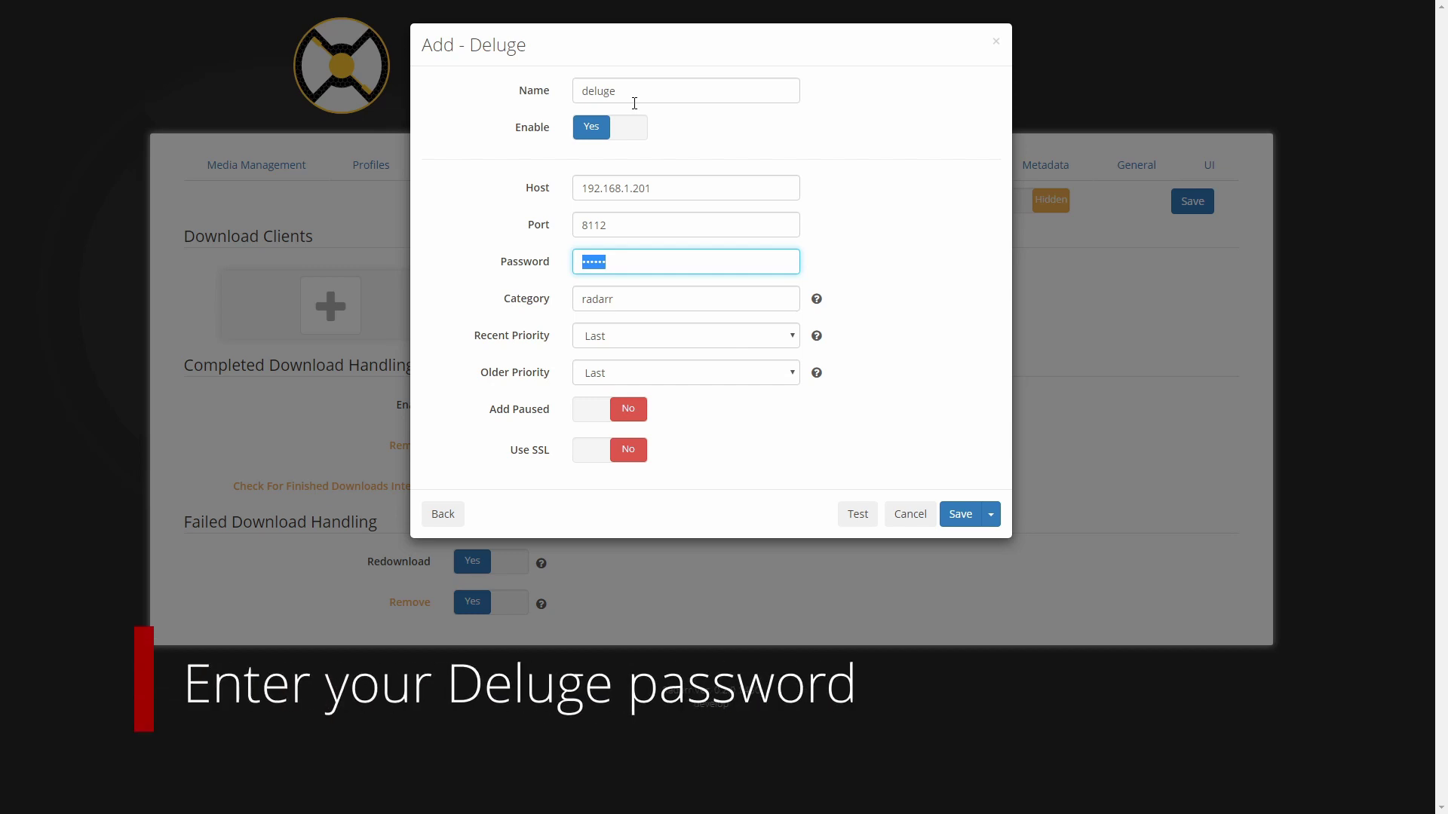
pyautogui.write('d')
pyautogui.write('••••••••••')
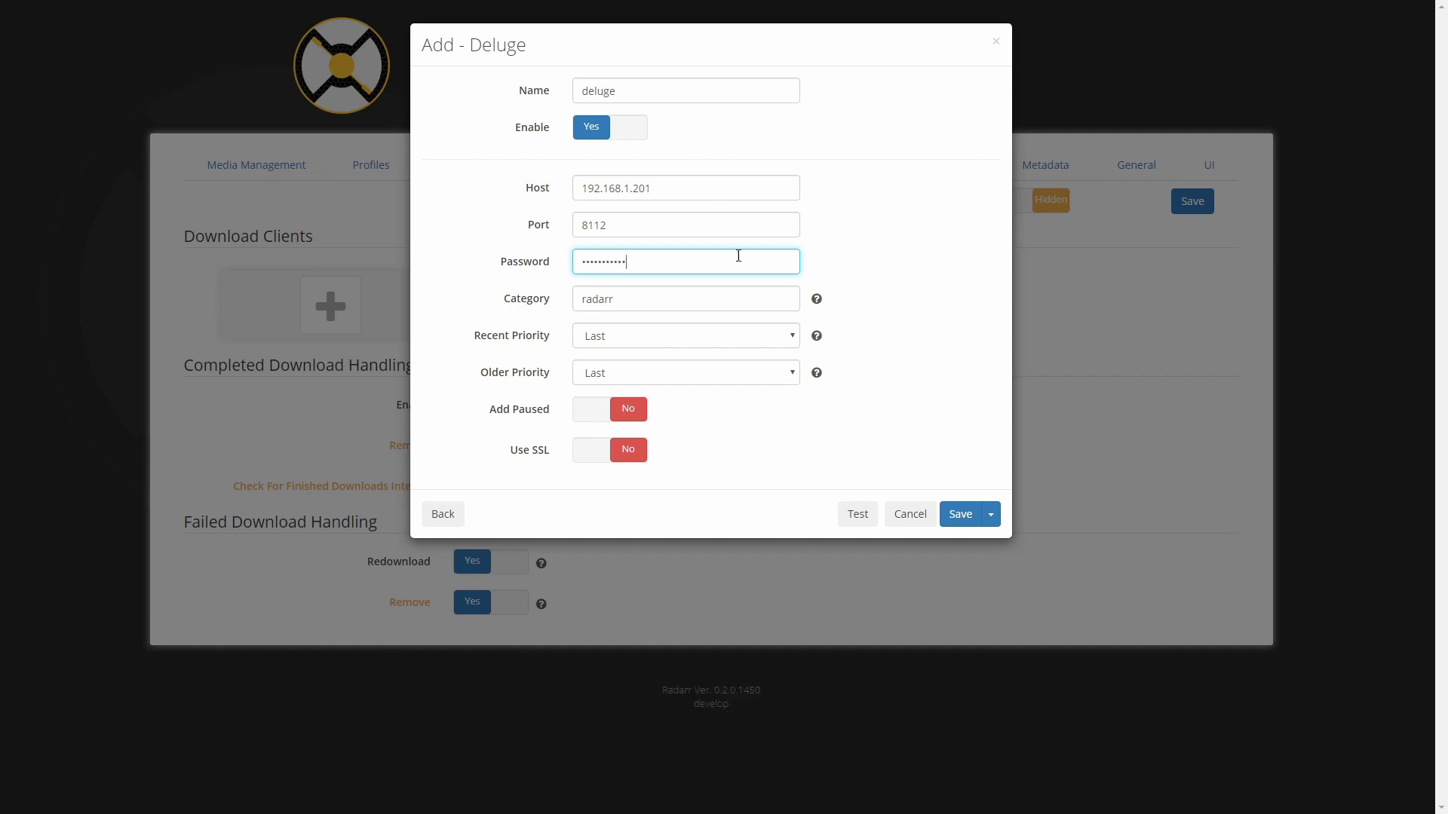
pyautogui.click(854, 517)
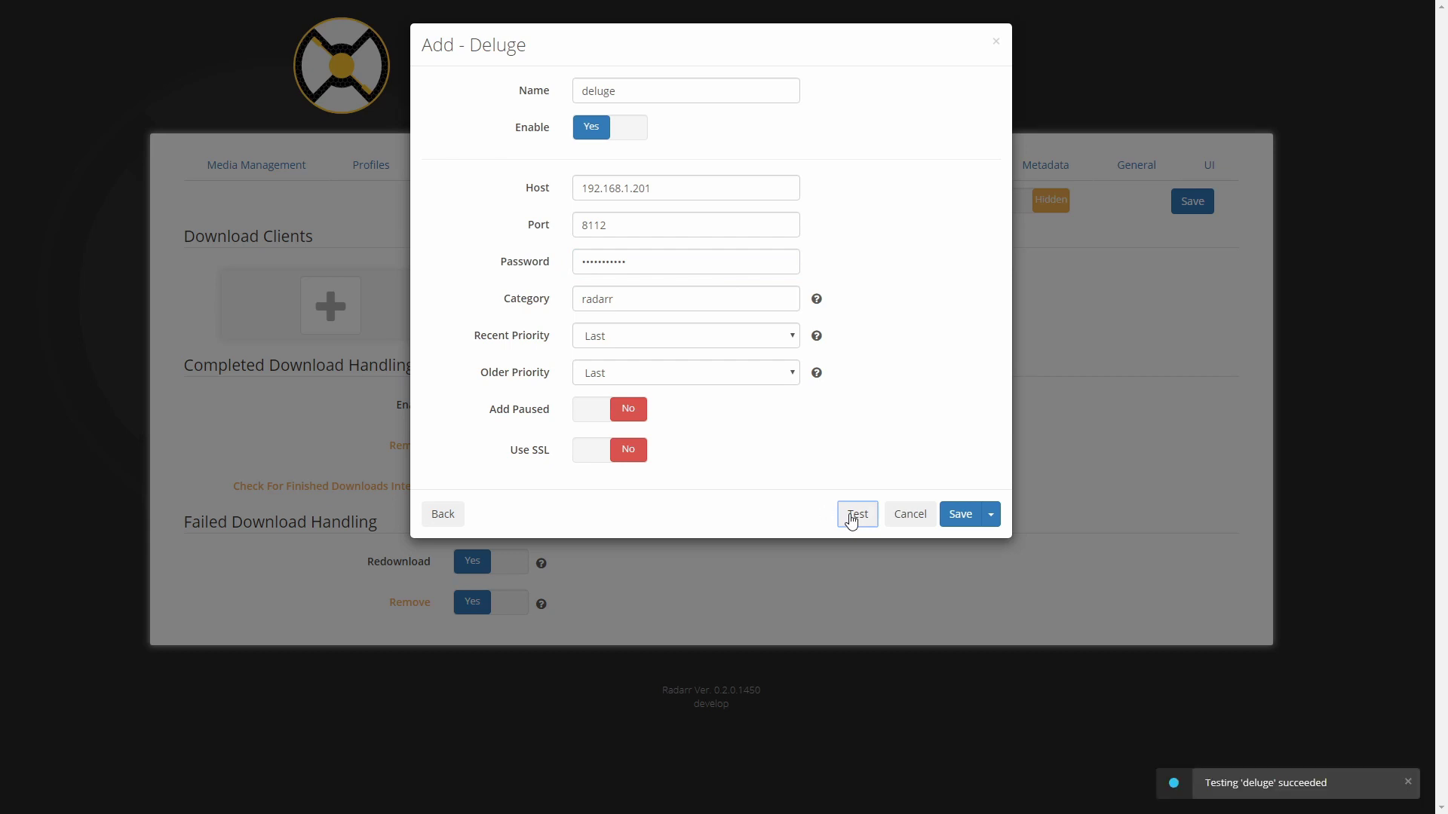
pyautogui.click(960, 520)
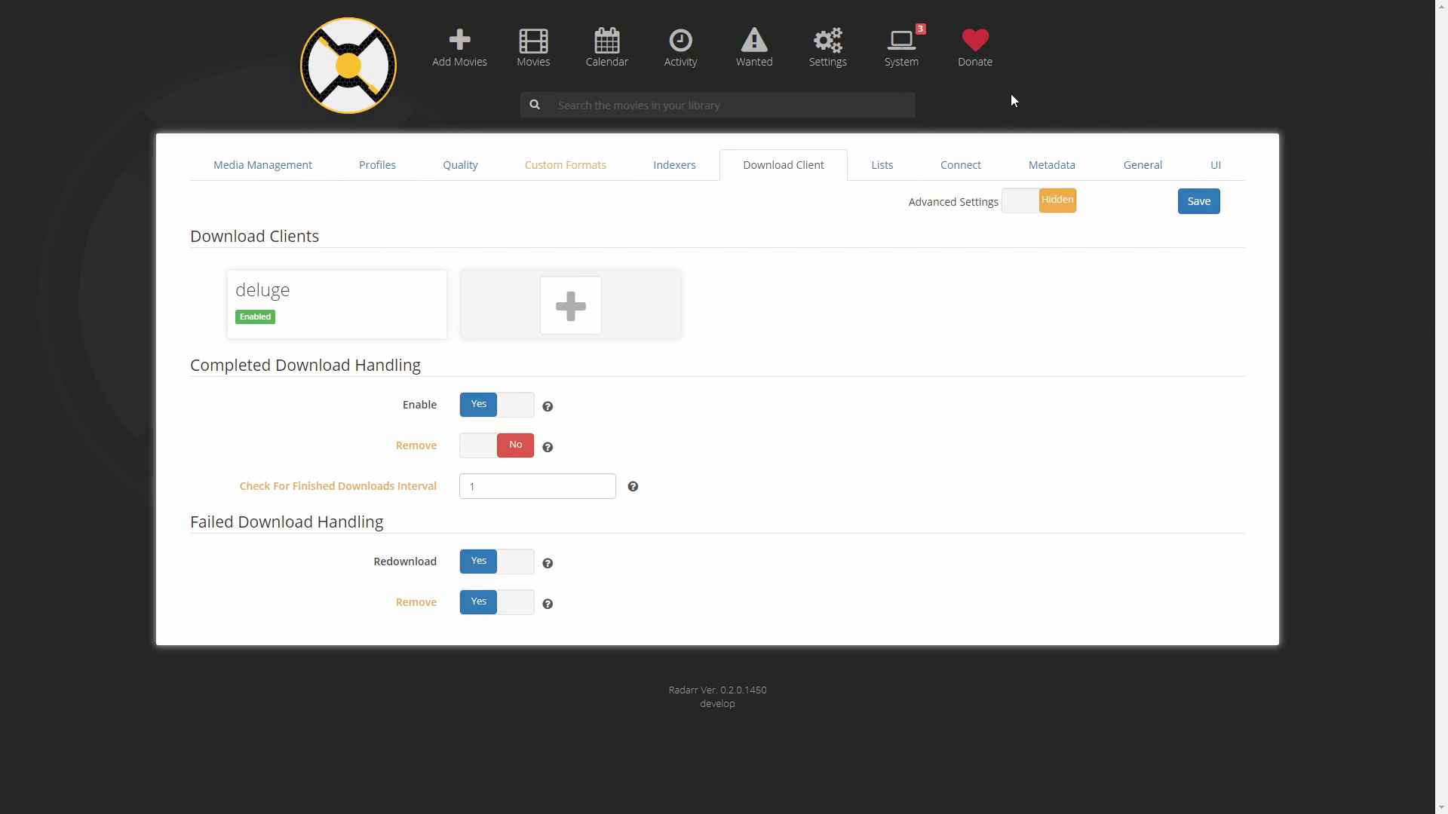
# Copy Radarr's API key from the General settings and save them
pyautogui.click(1132, 174)
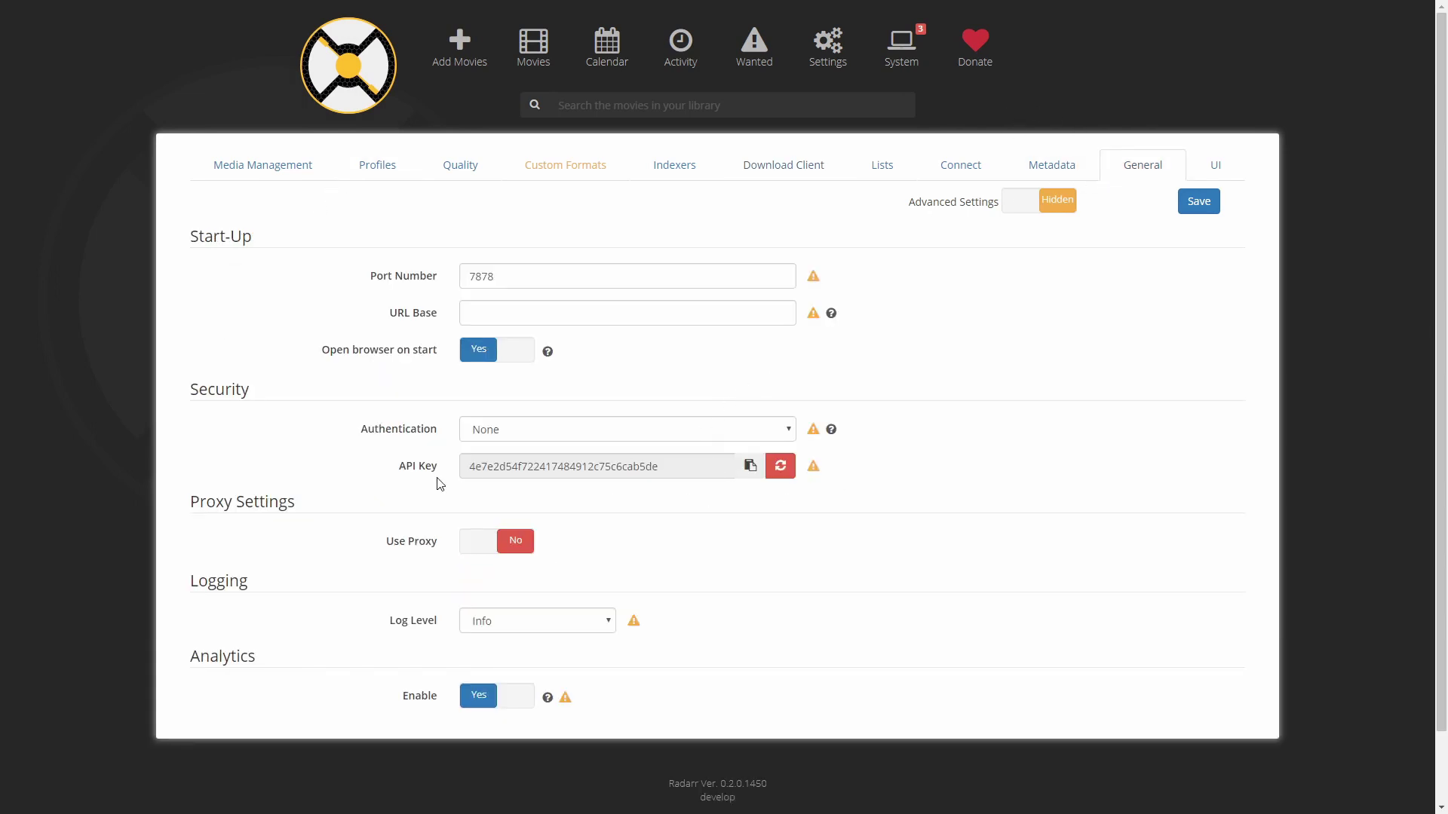
pyautogui.click(750, 467)
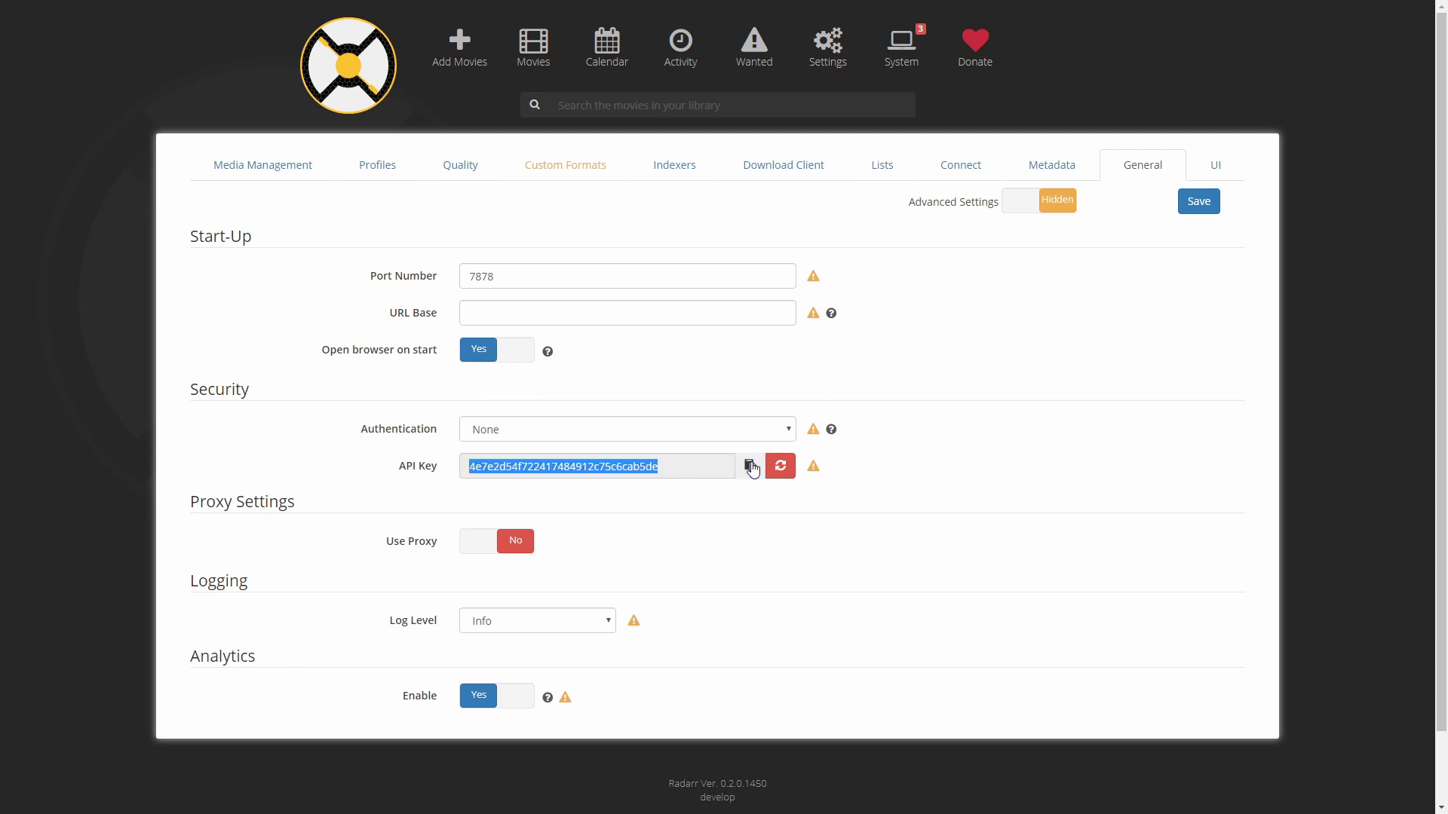
pyautogui.click(1194, 207)
# Set the week to start Monday, with day-first week headers and 25/03/2014 and day-first long dates
pyautogui.click(1214, 167)
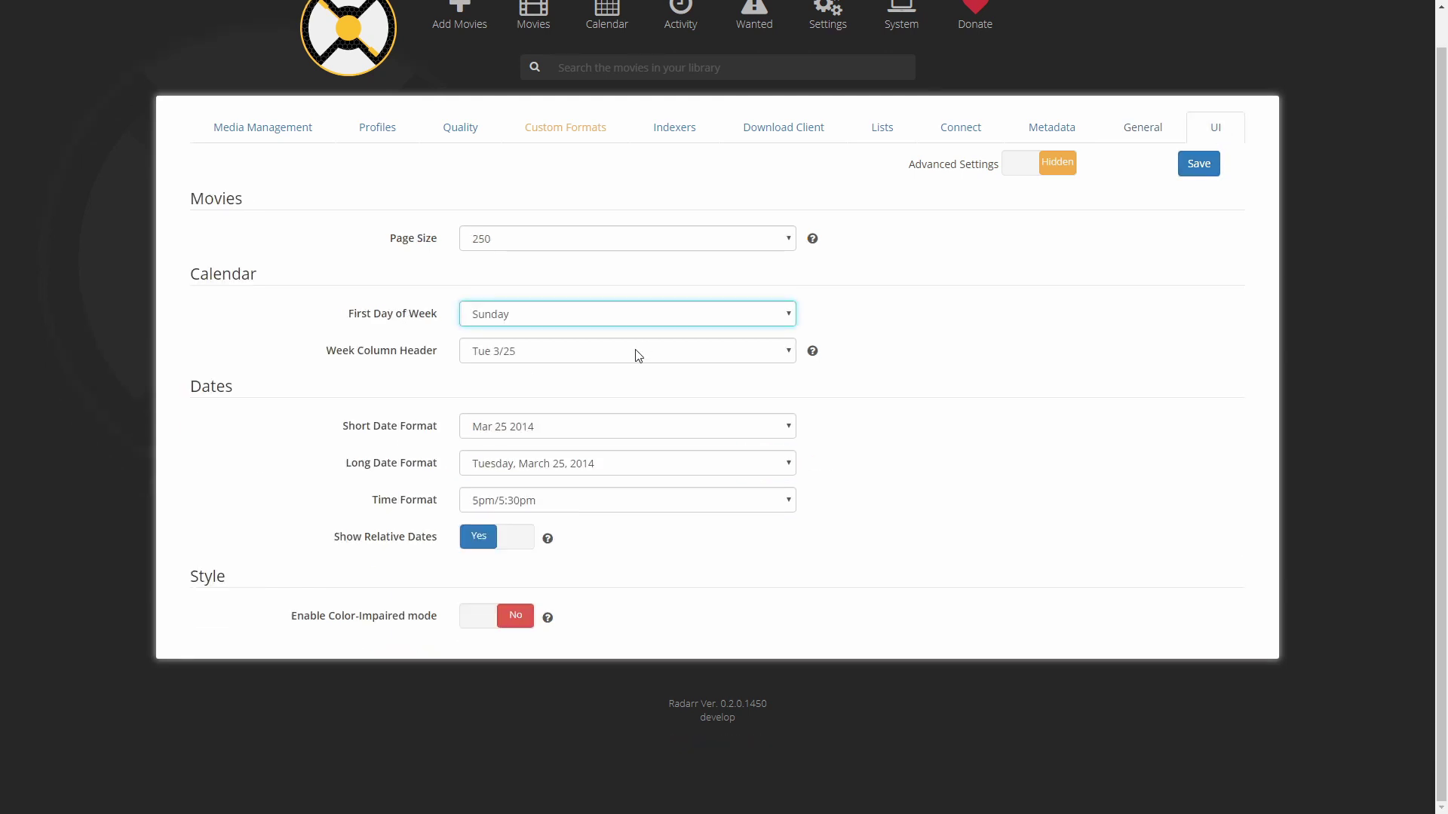
pyautogui.press('Down')
pyautogui.press('Tab')
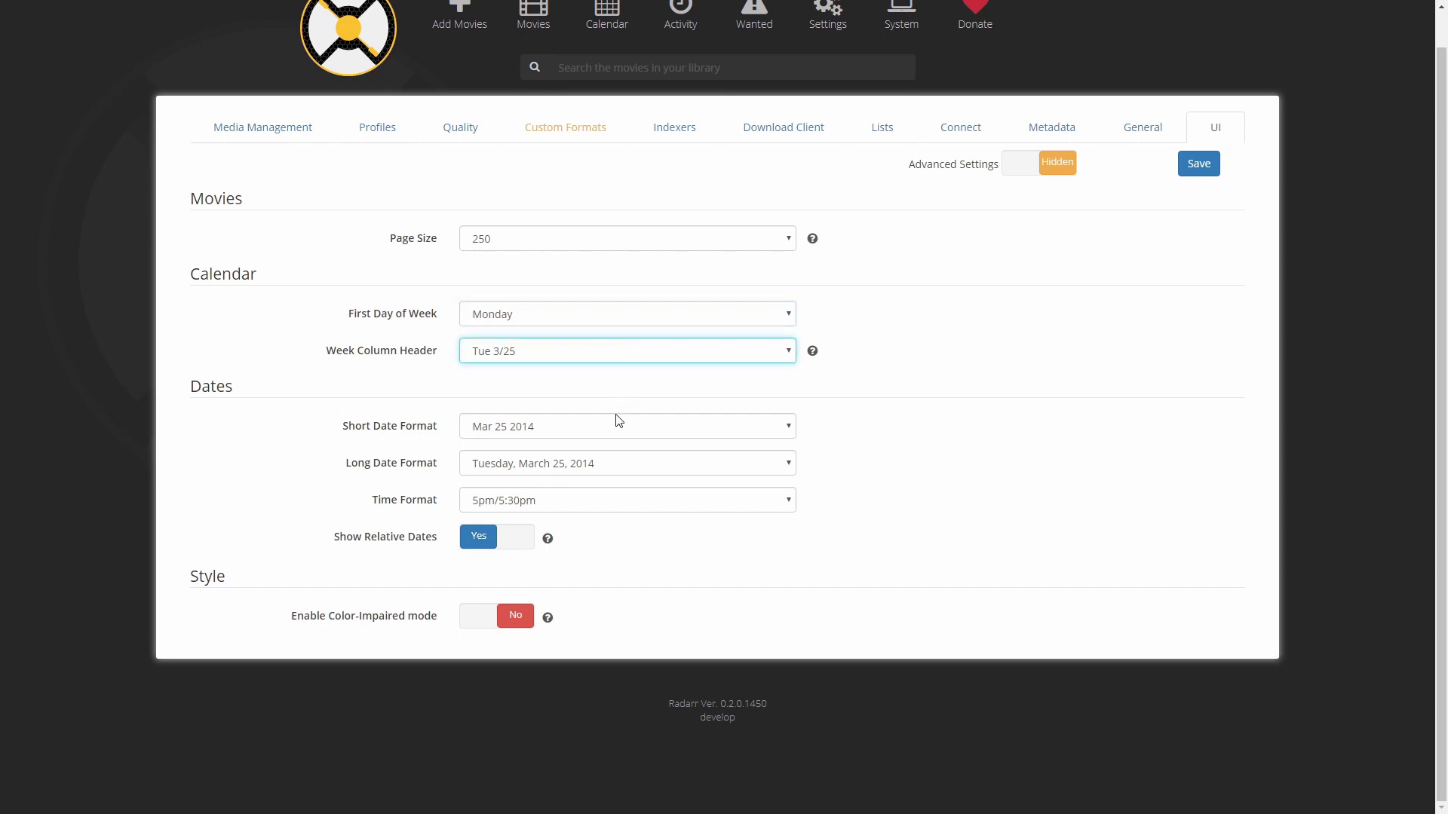
pyautogui.press('Down')
pyautogui.press('Tab')
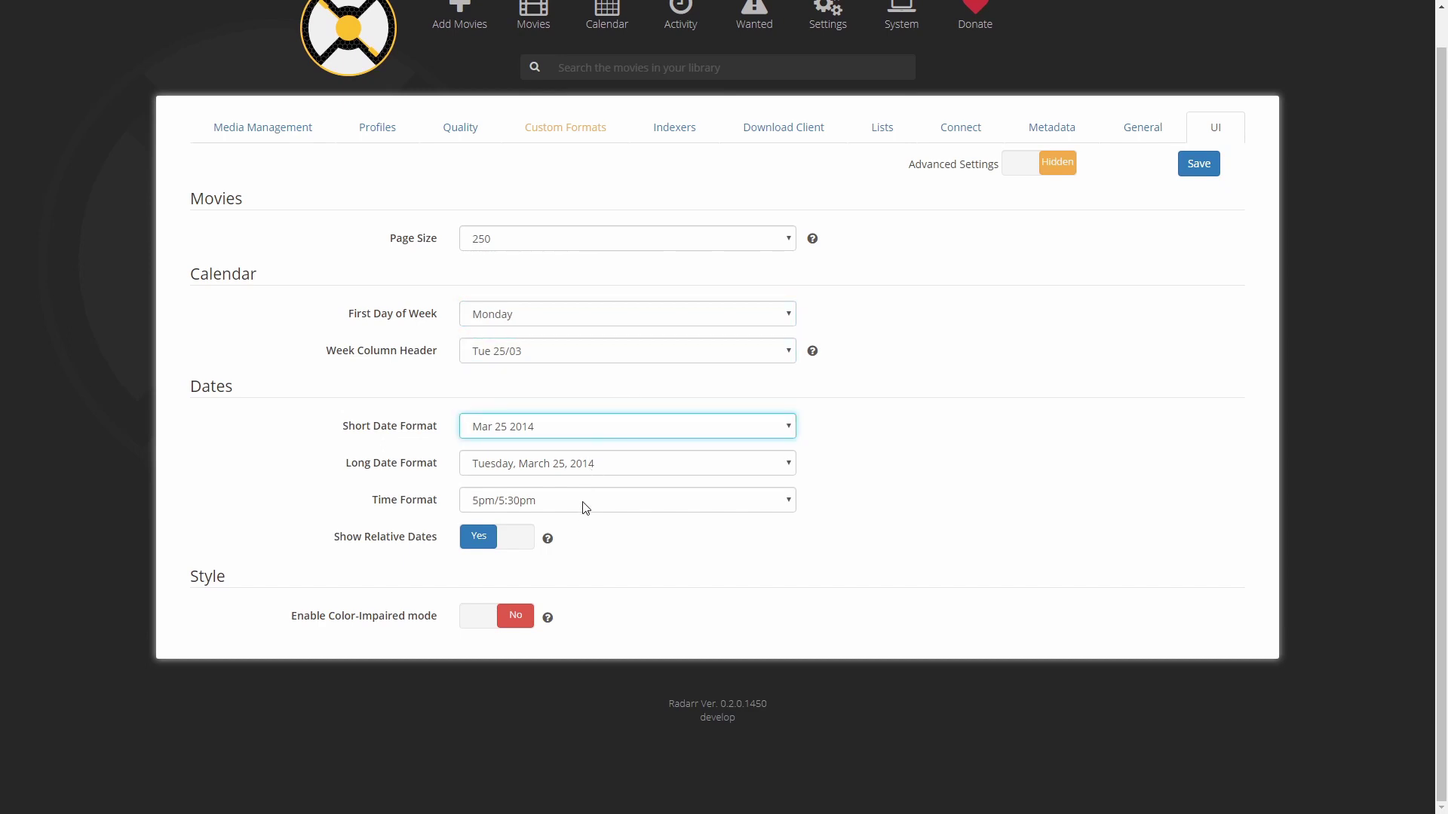
pyautogui.press('Down')
pyautogui.press('Down')
pyautogui.press('Down')
pyautogui.press('Down')
pyautogui.press('Tab')
pyautogui.press('Down')
pyautogui.press('Tab')
# Choose the 24-hour 17:00 time format and save the UI settings
pyautogui.moveTo(587, 537); pyautogui.dragTo(598, 507)
pyautogui.click(600, 503)
pyautogui.click(596, 530)
pyautogui.click(1195, 166)
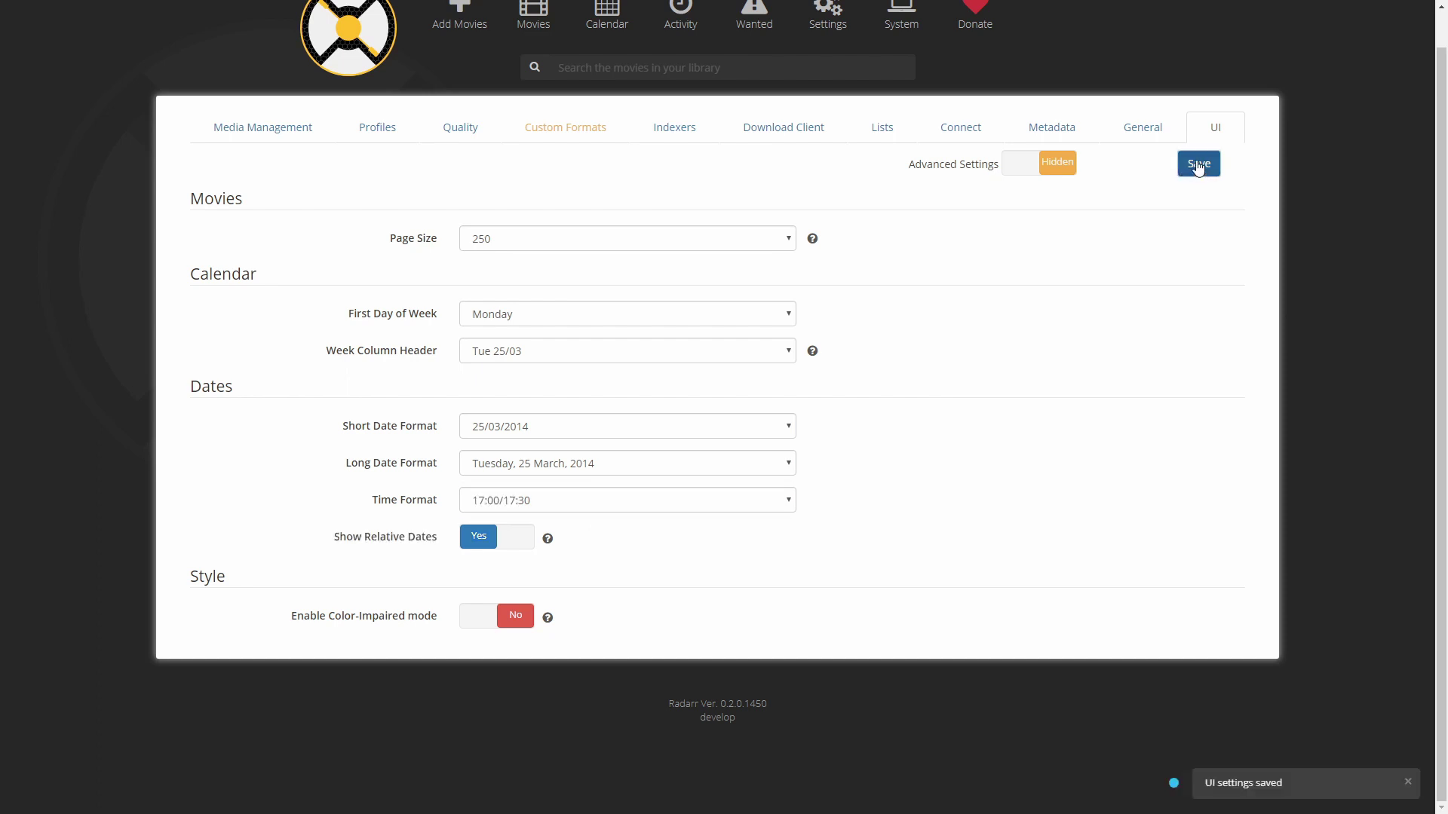
pyautogui.click(1143, 127)
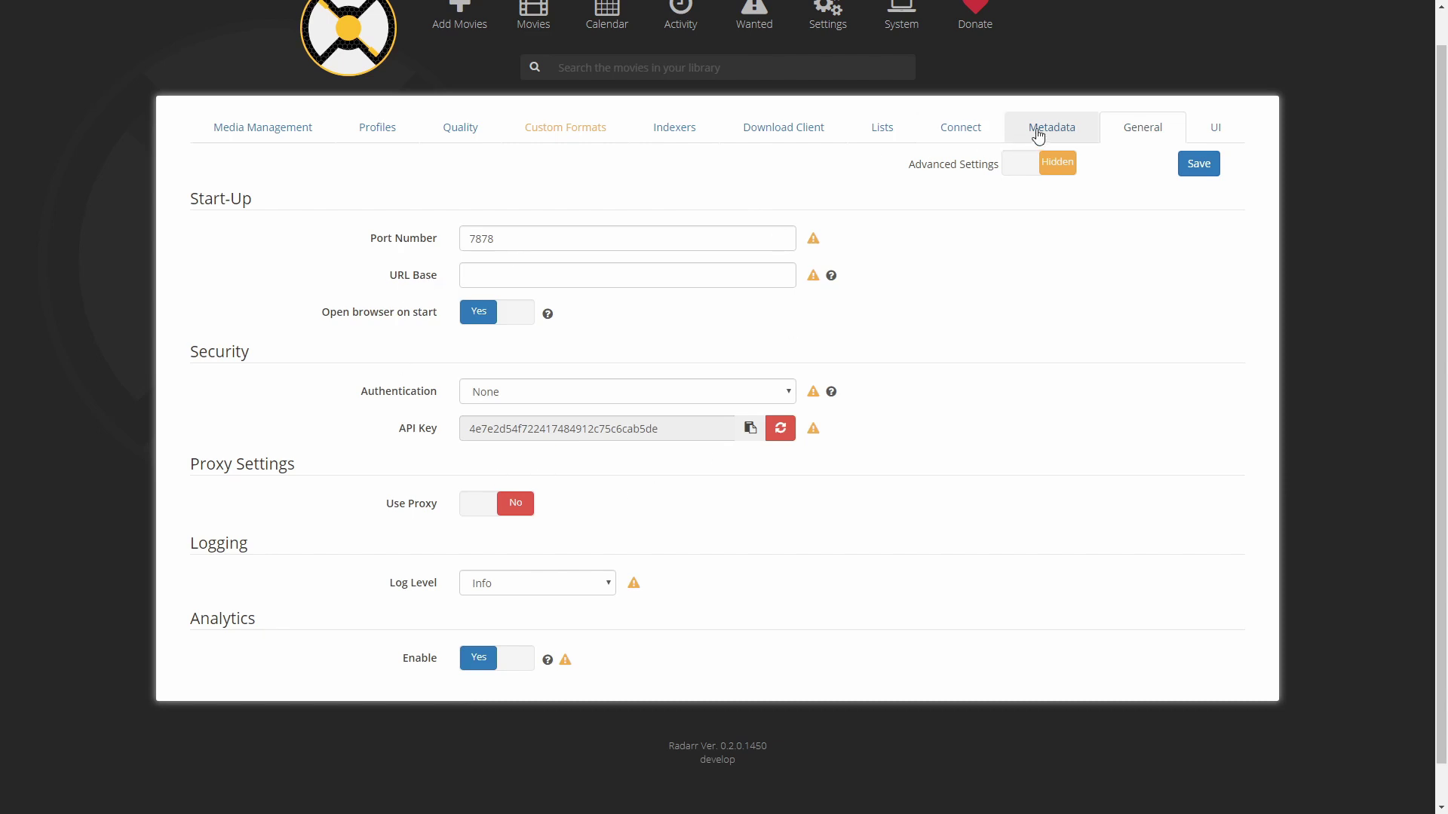
# Look over the Metadata, Connect, Lists and Download Clients settings pages, including the connection type list
pyautogui.click(1036, 133)
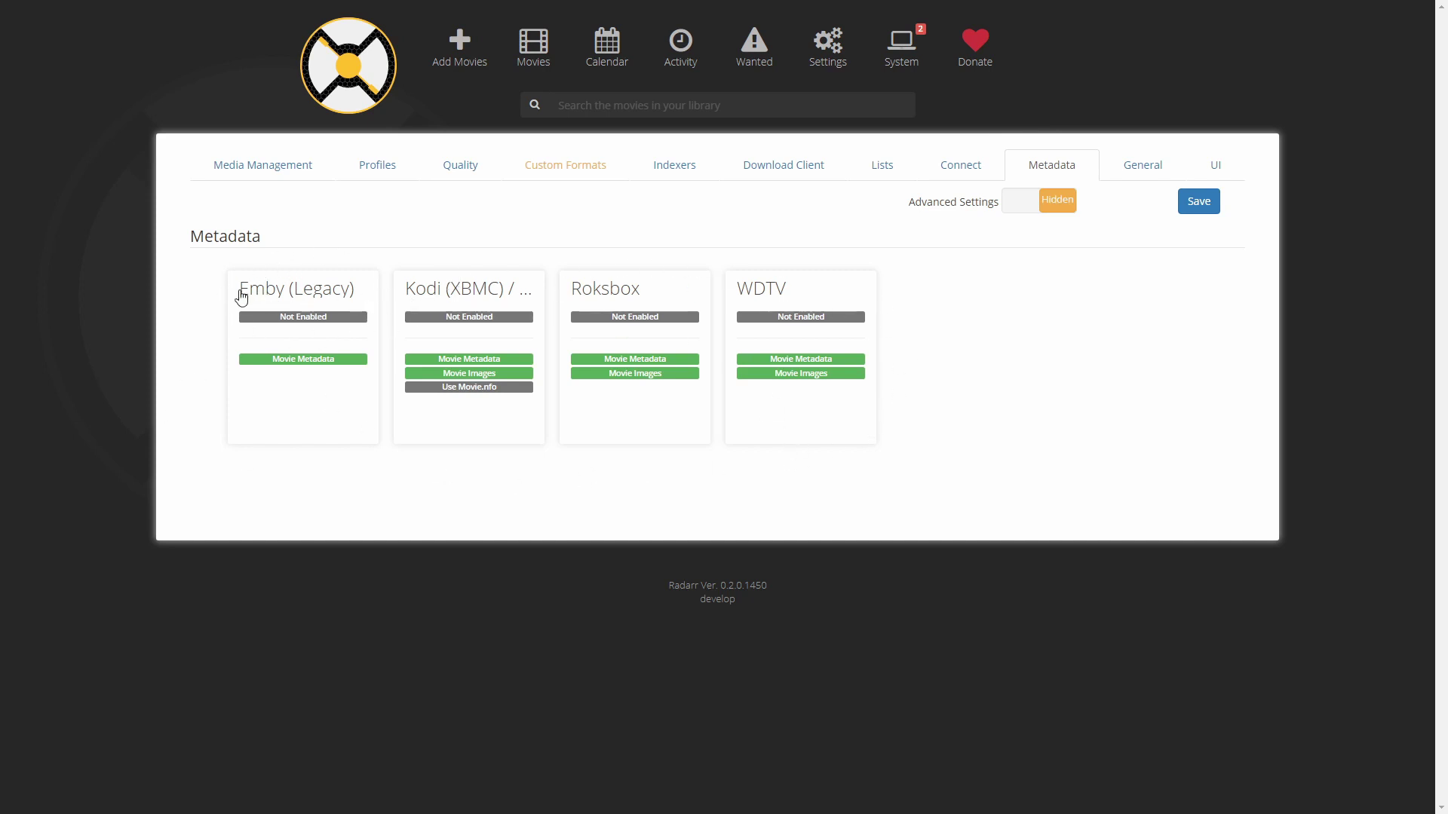
pyautogui.click(978, 177)
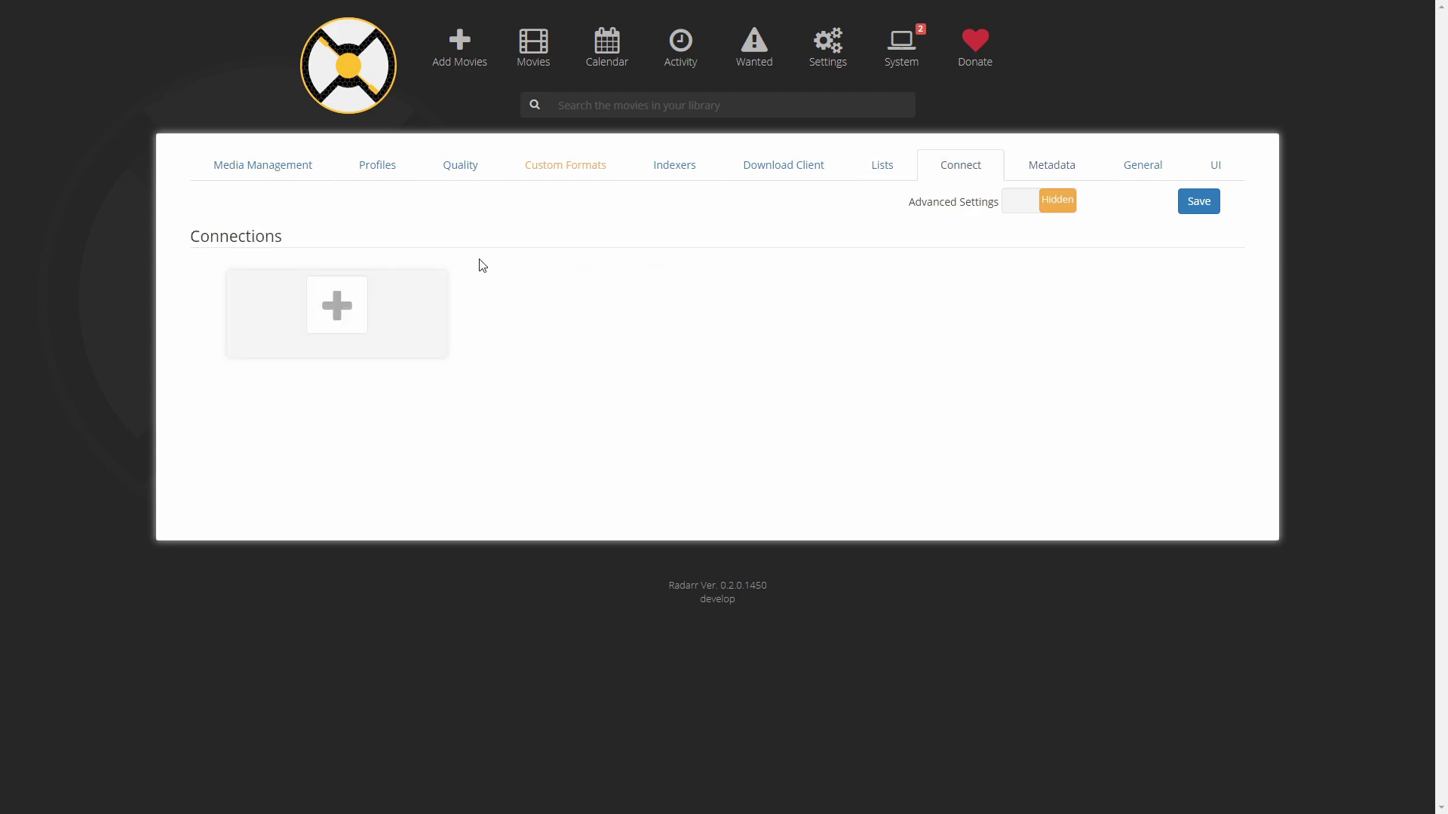
pyautogui.click(329, 307)
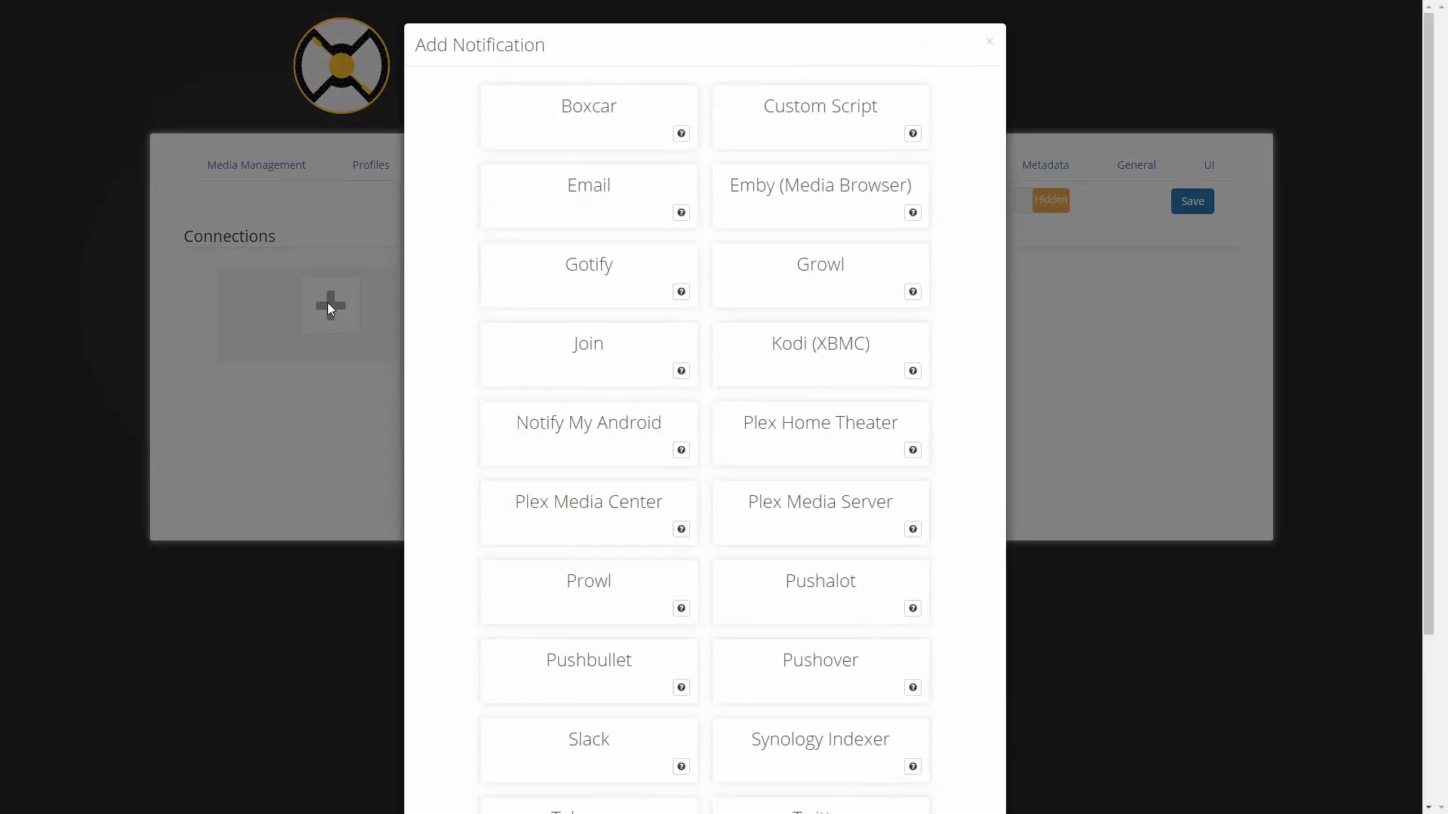
pyautogui.scroll(-3, 551, 230)
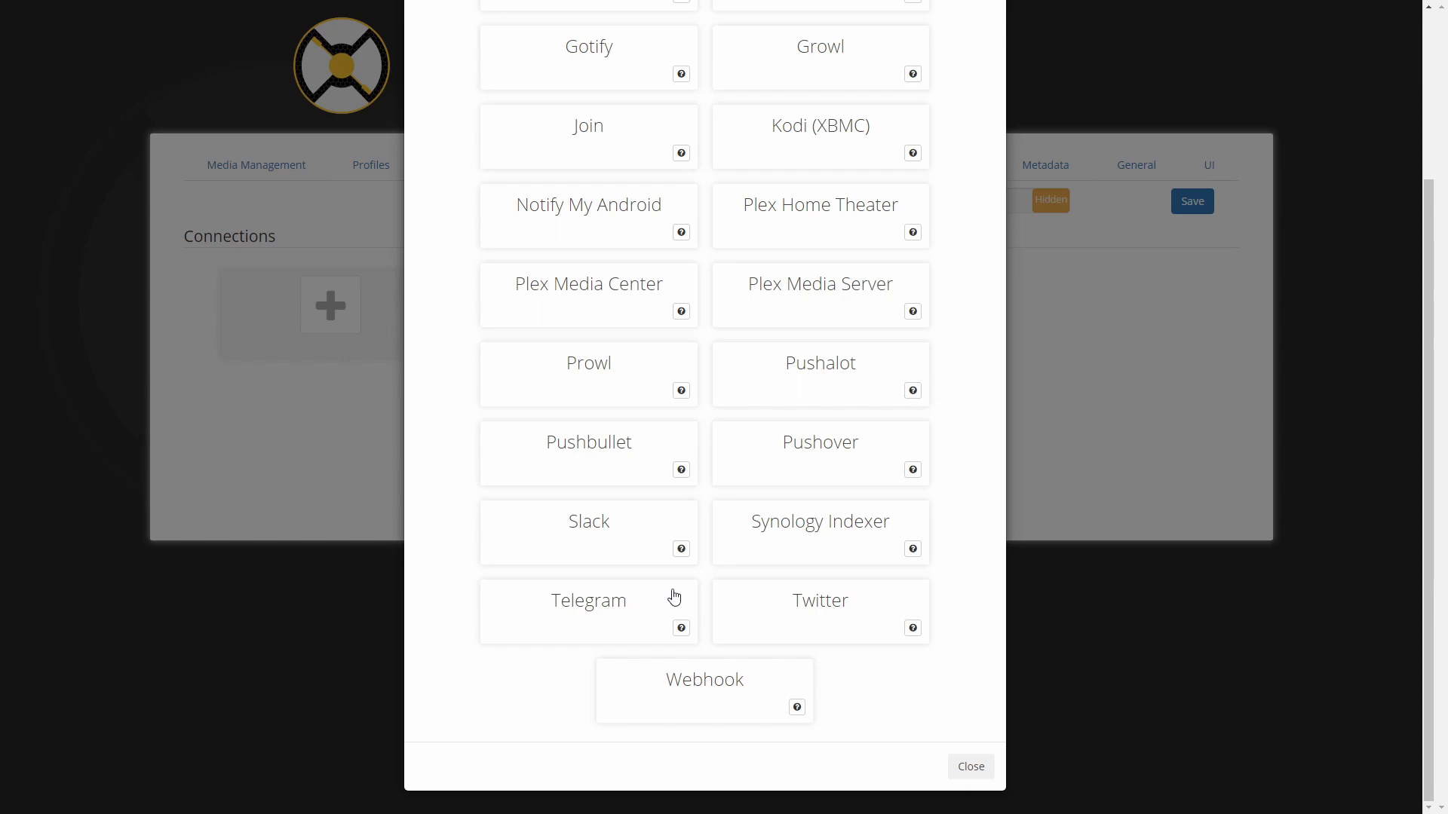
pyautogui.click(1050, 377)
pyautogui.click(896, 177)
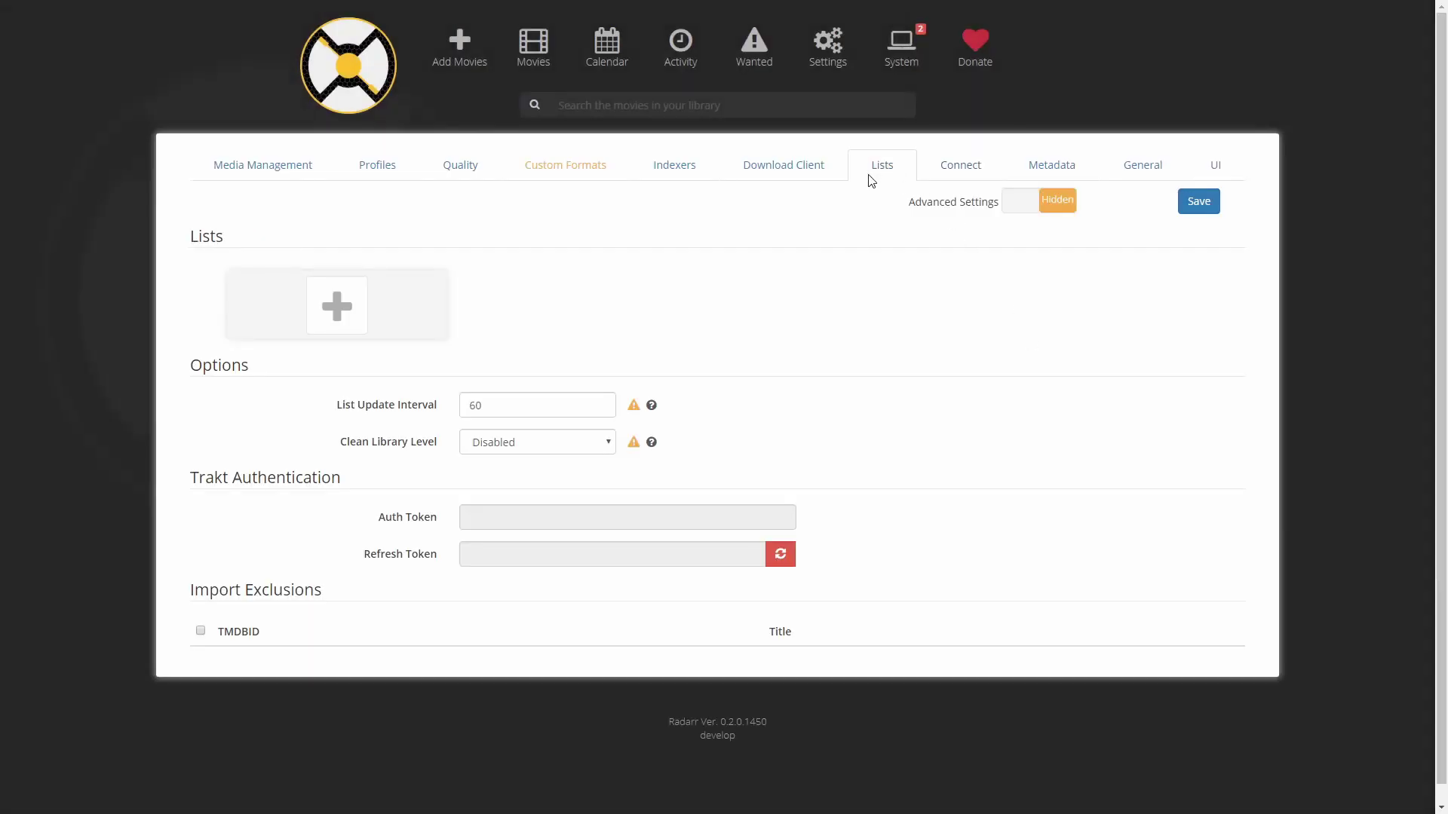
pyautogui.click(805, 178)
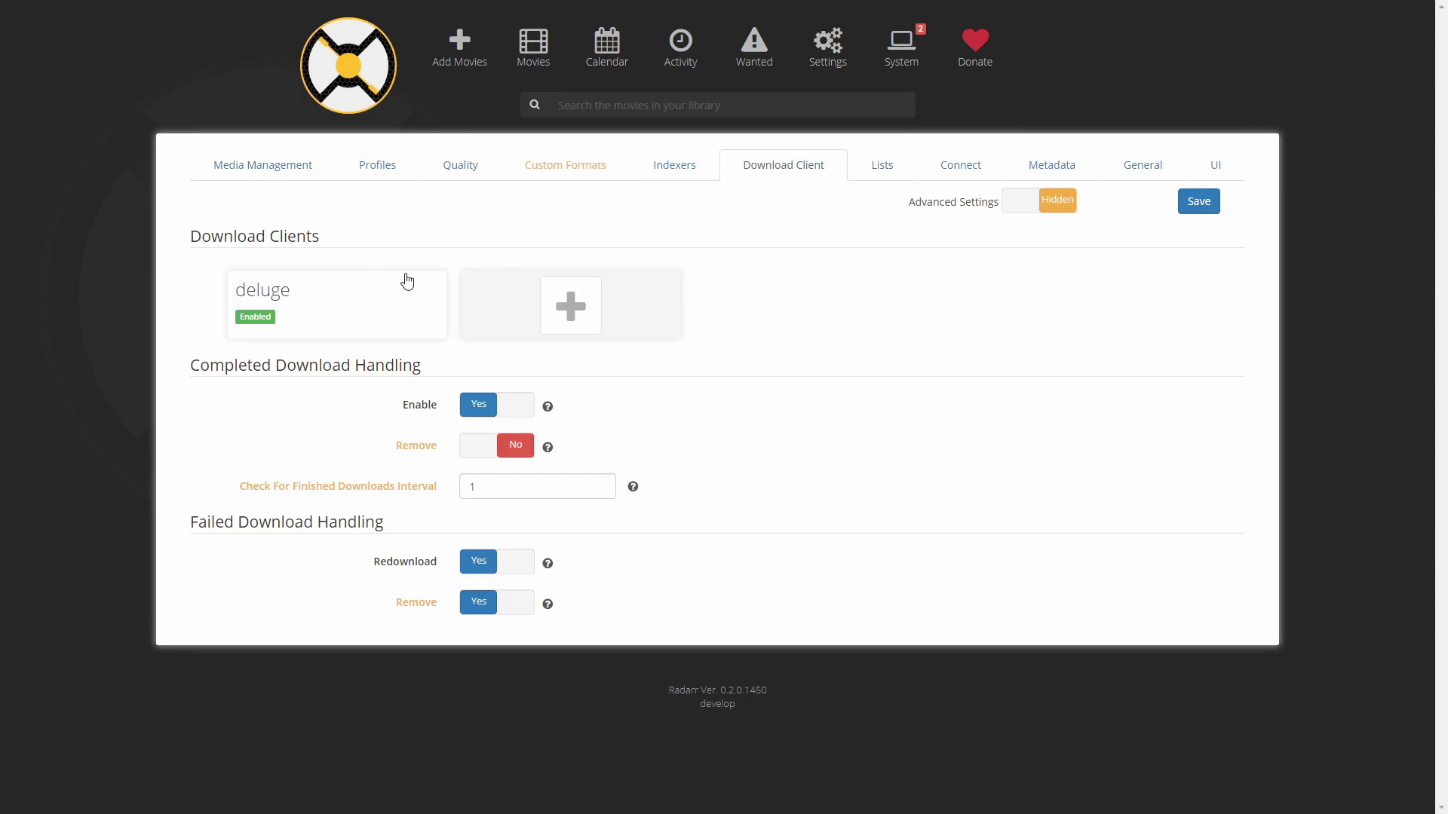
# Review the Indexers, Custom Formats, Quality and Media Management pages, then go to Add Movies
pyautogui.click(687, 157)
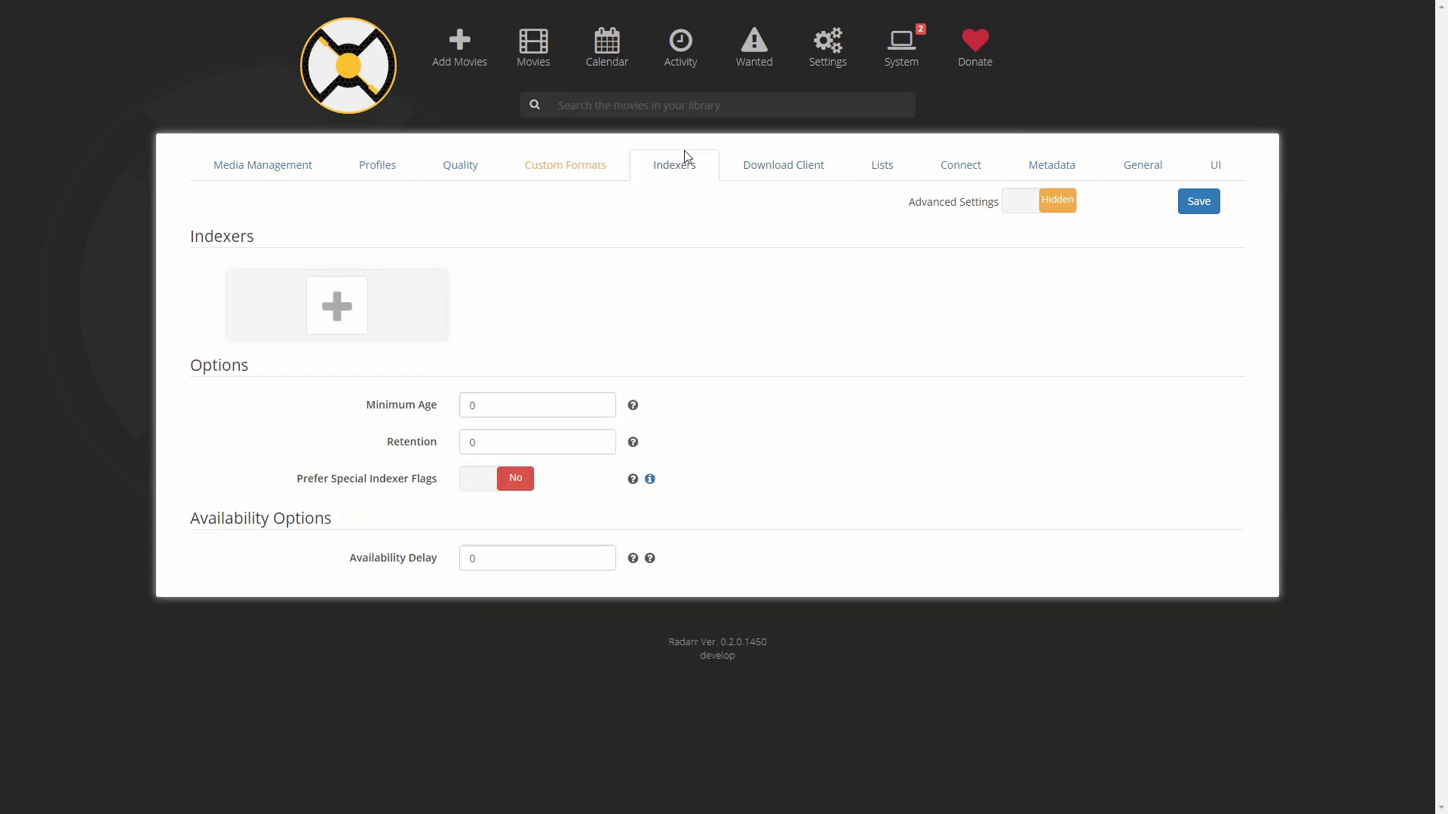
pyautogui.click(579, 170)
pyautogui.click(453, 164)
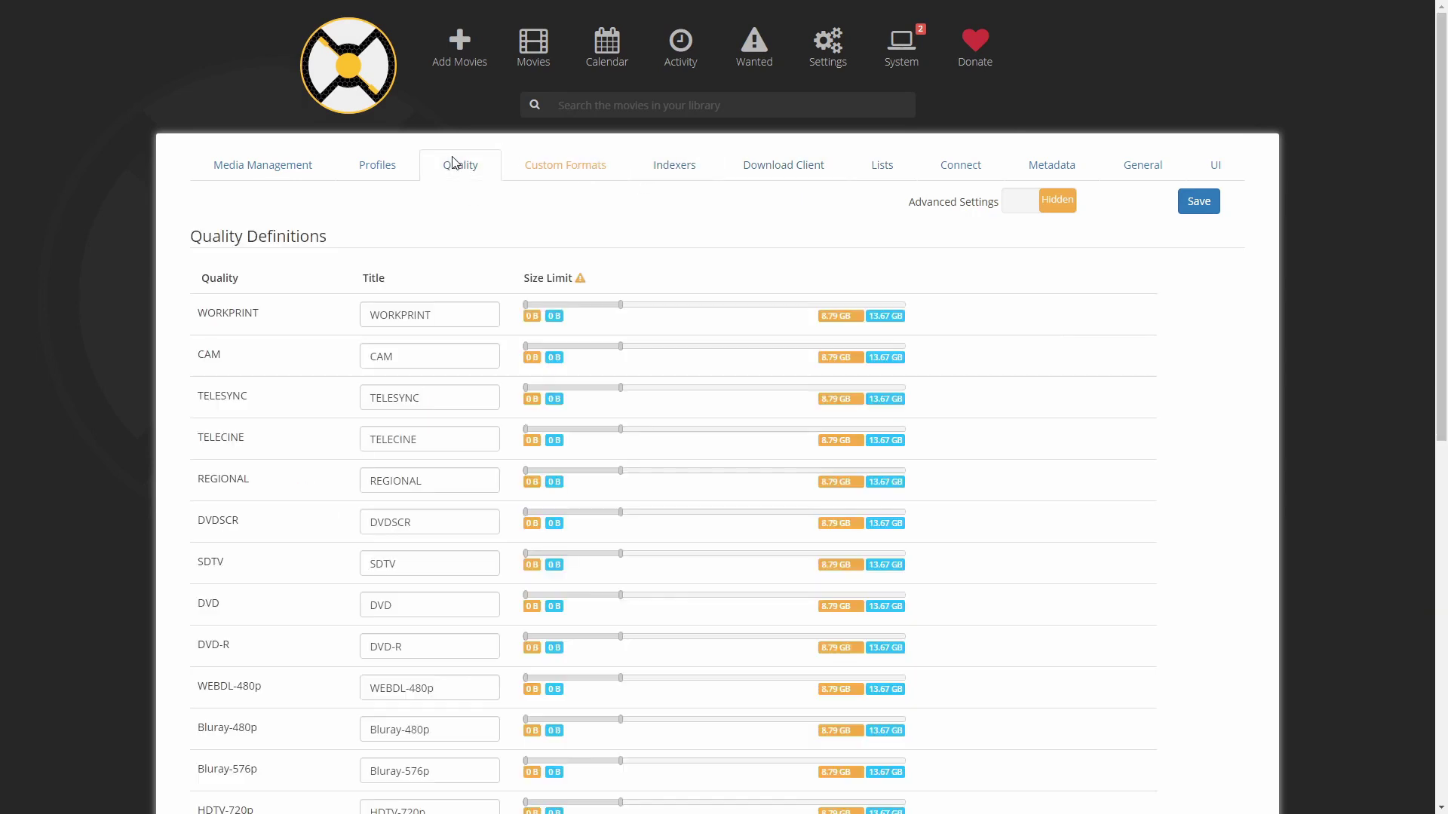
pyautogui.click(302, 162)
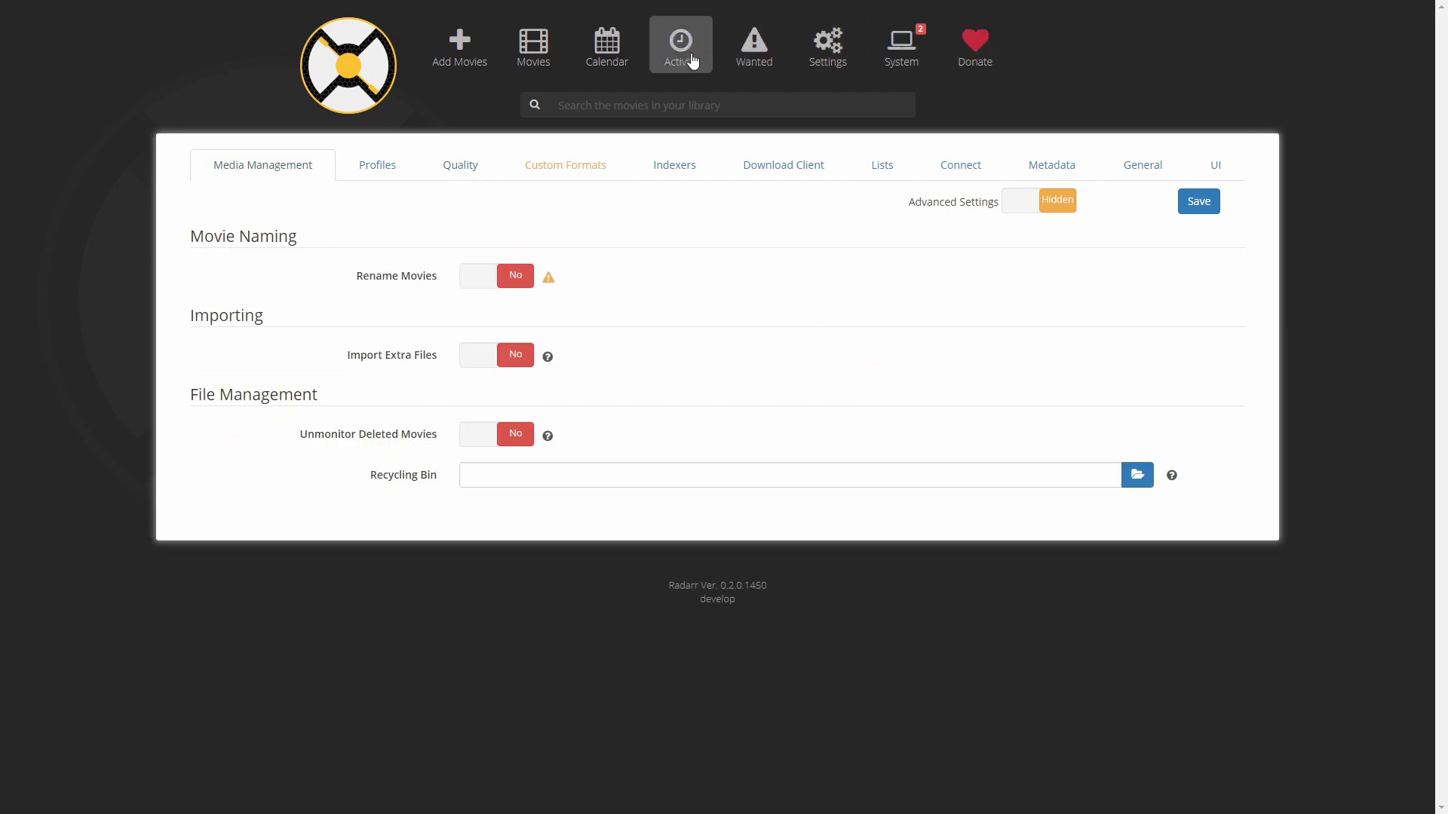
pyautogui.click(483, 62)
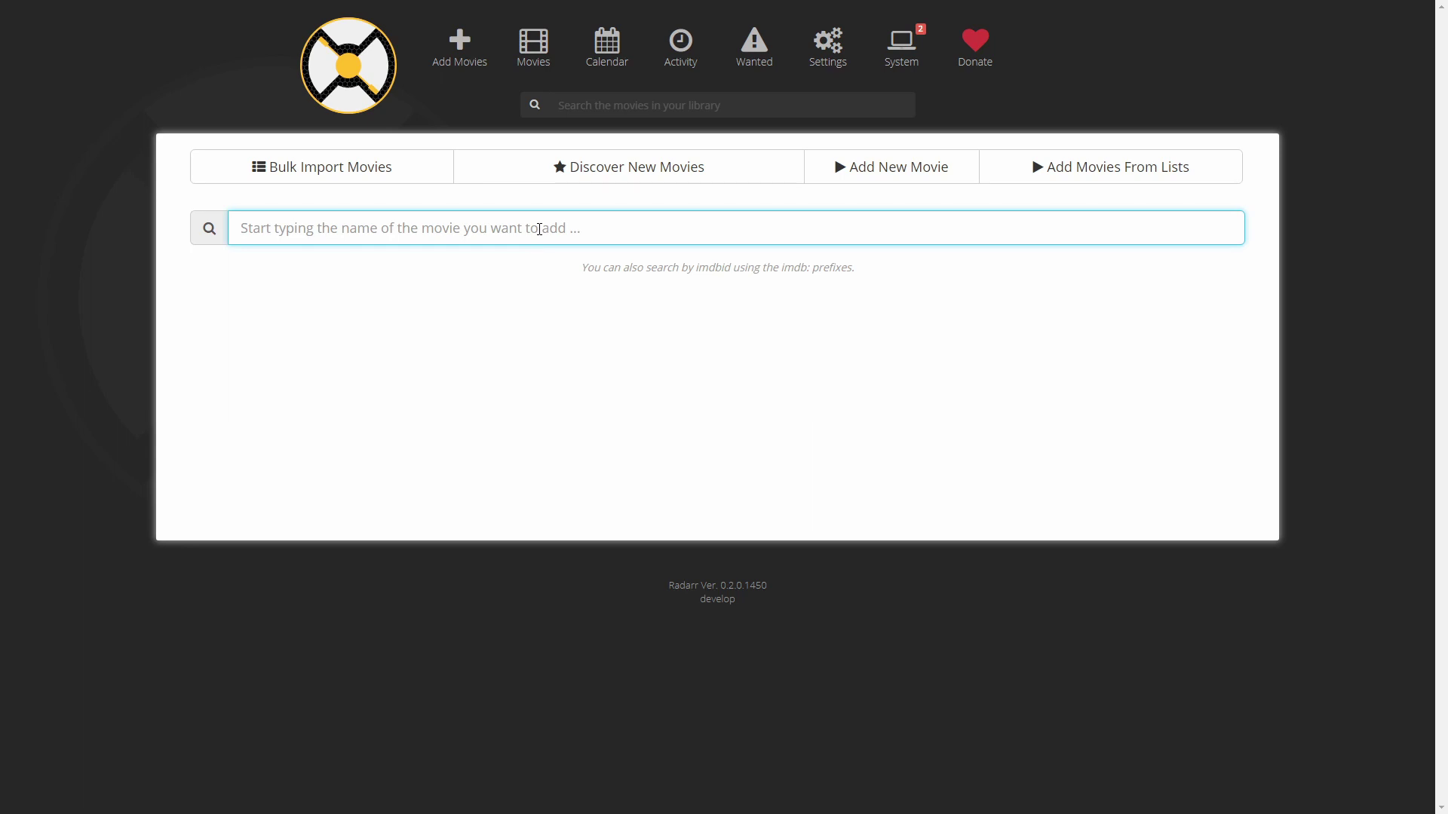
# Search 'Ad Ast', set Ad Astra (2019) to HD-1080p, and start adding it with a different root path
pyautogui.write('Ad Astra')
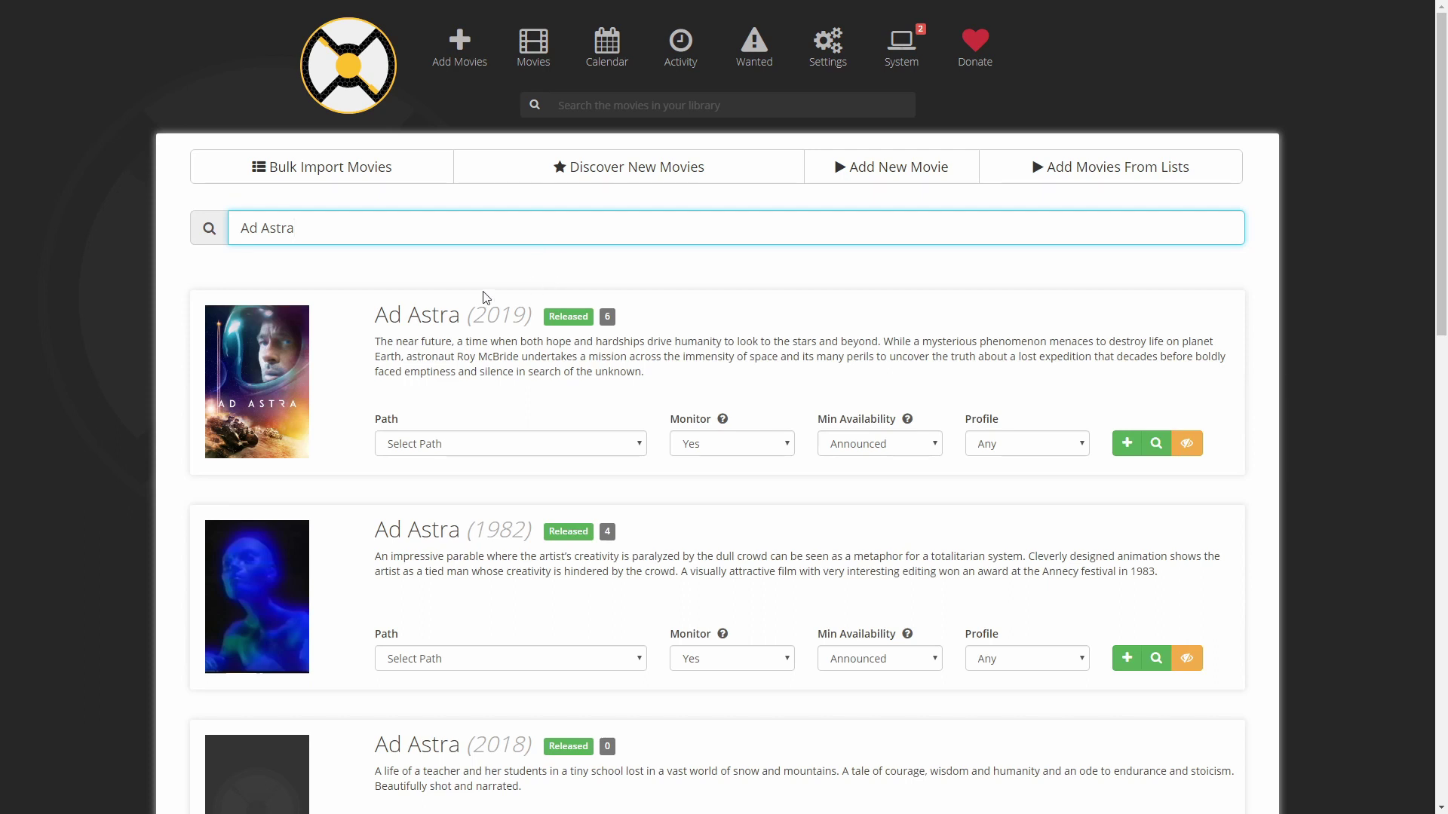
pyautogui.click(632, 444)
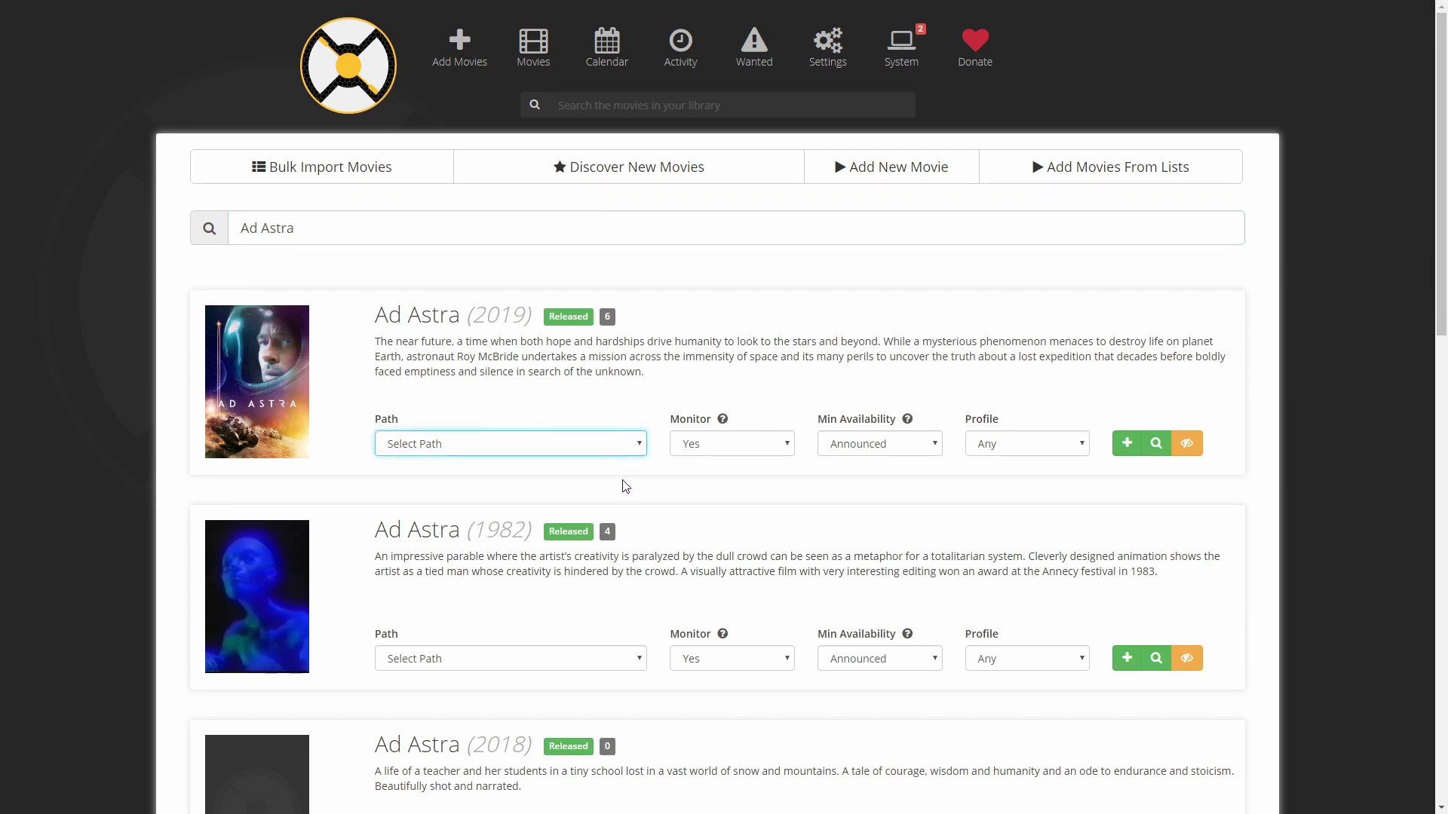
pyautogui.click(1026, 445)
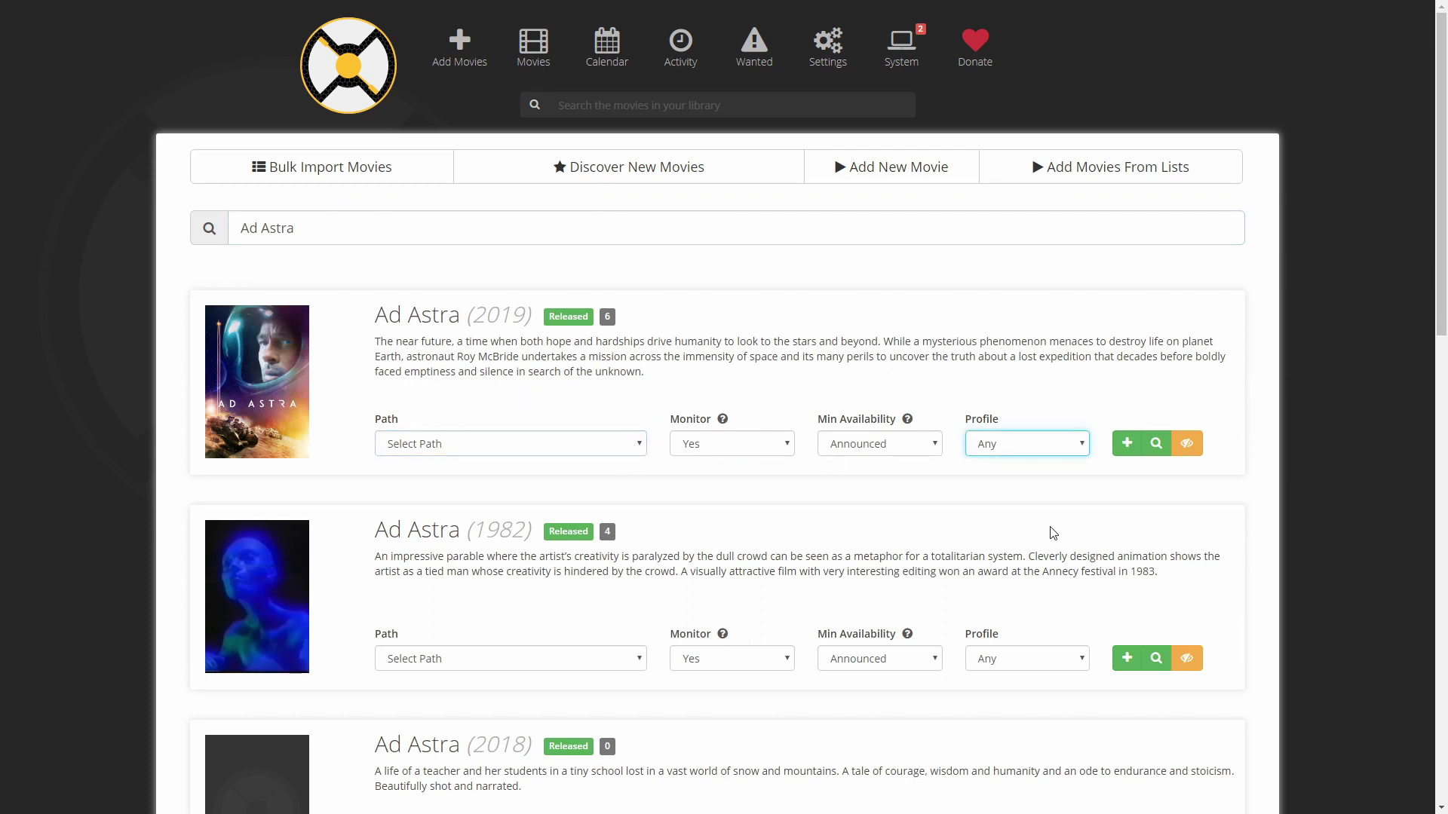
pyautogui.click(1061, 516)
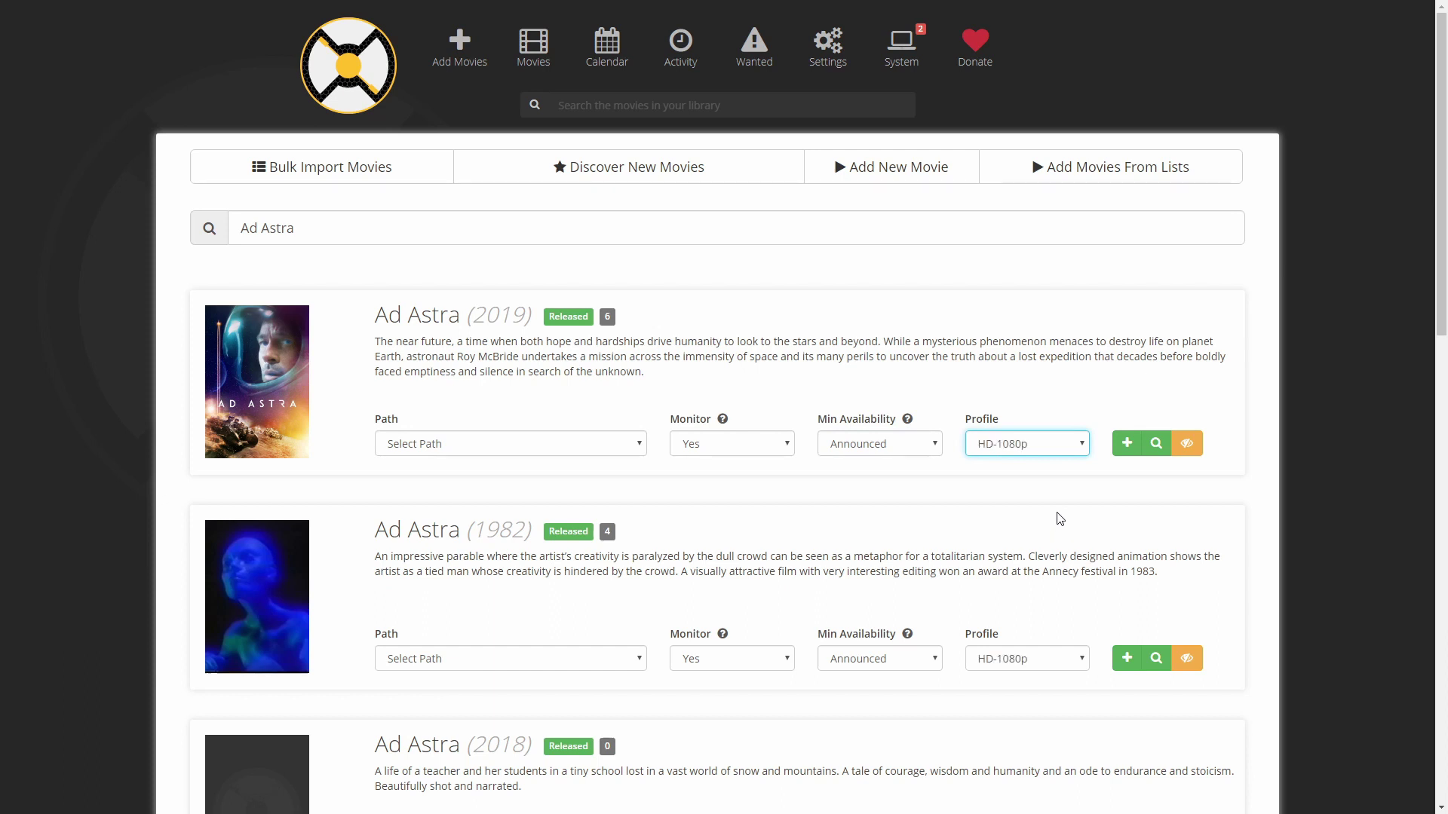
pyautogui.click(1126, 448)
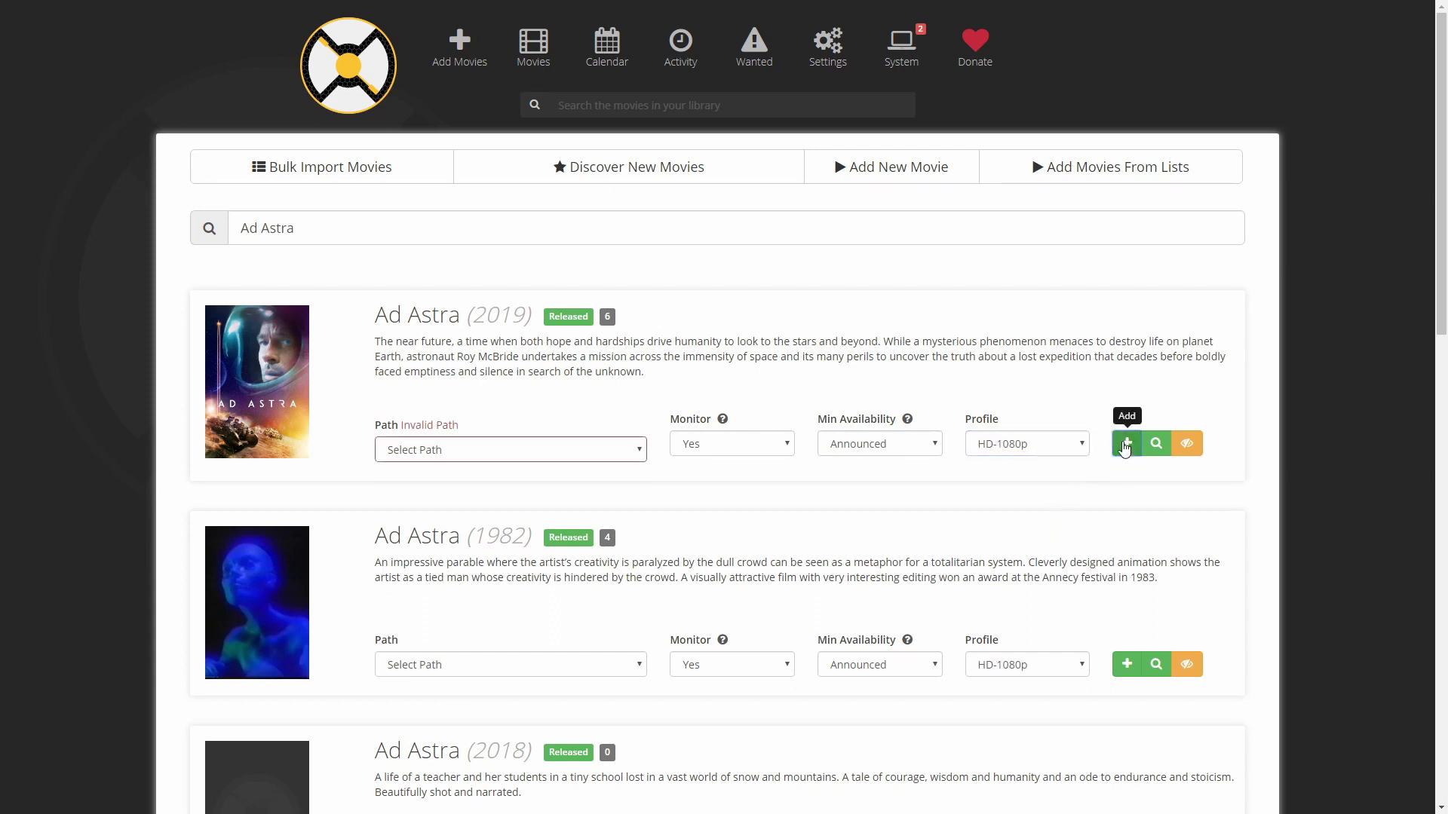
pyautogui.click(558, 453)
# Browse to /movies/ and confirm it as root folder, then close the dialog after the not-writable error
pyautogui.click(558, 491)
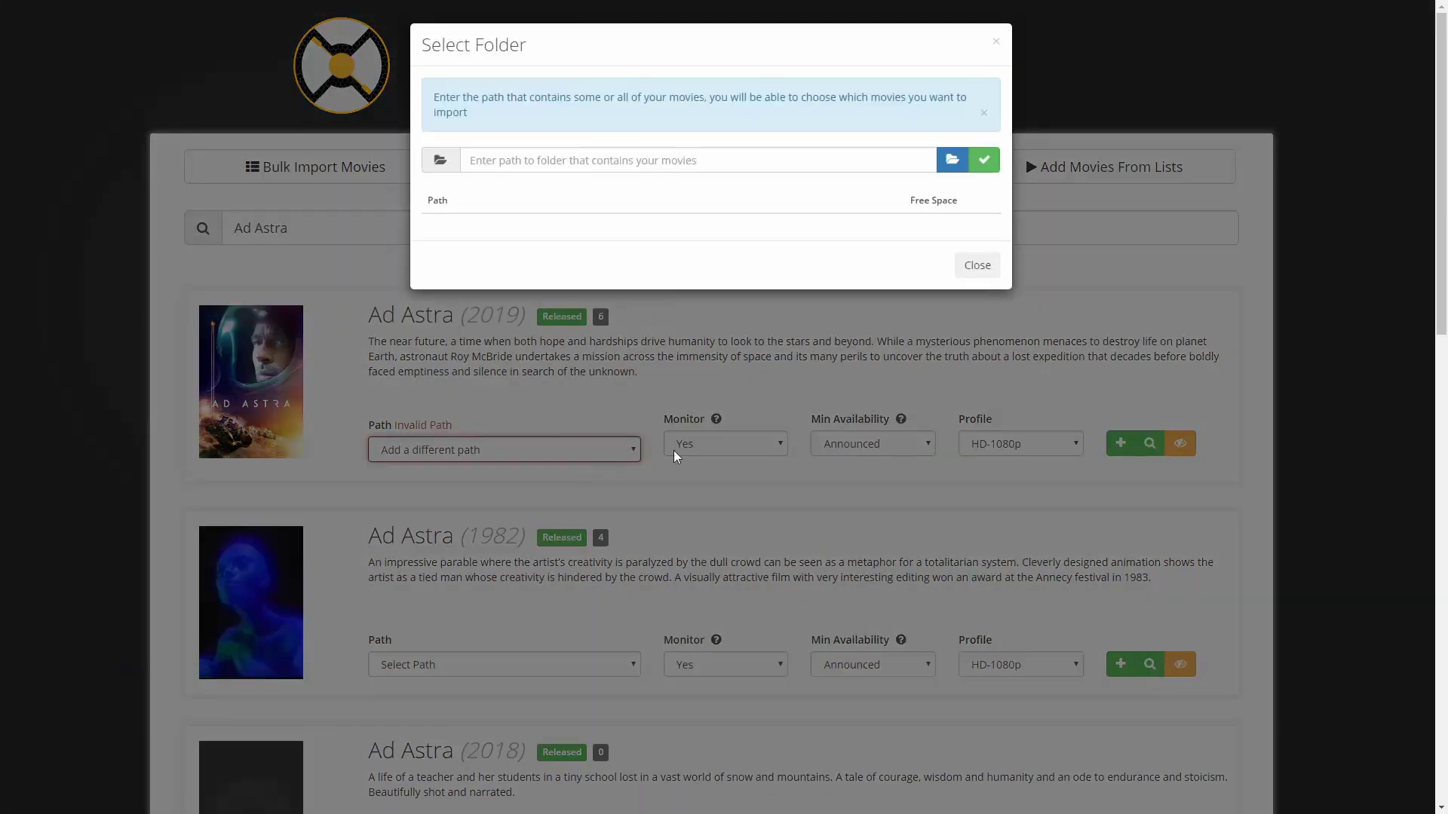
pyautogui.click(952, 159)
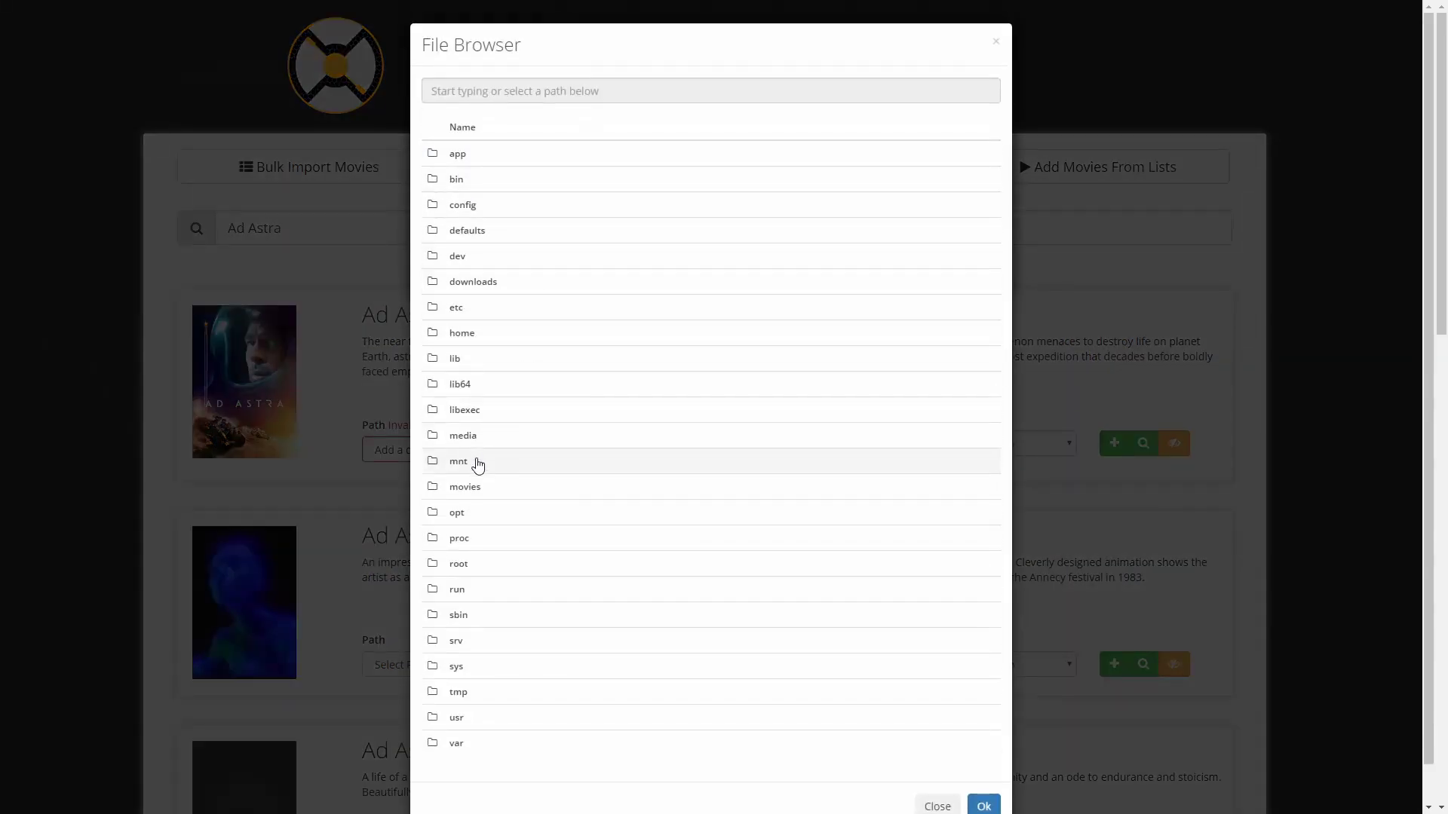
pyautogui.click(483, 435)
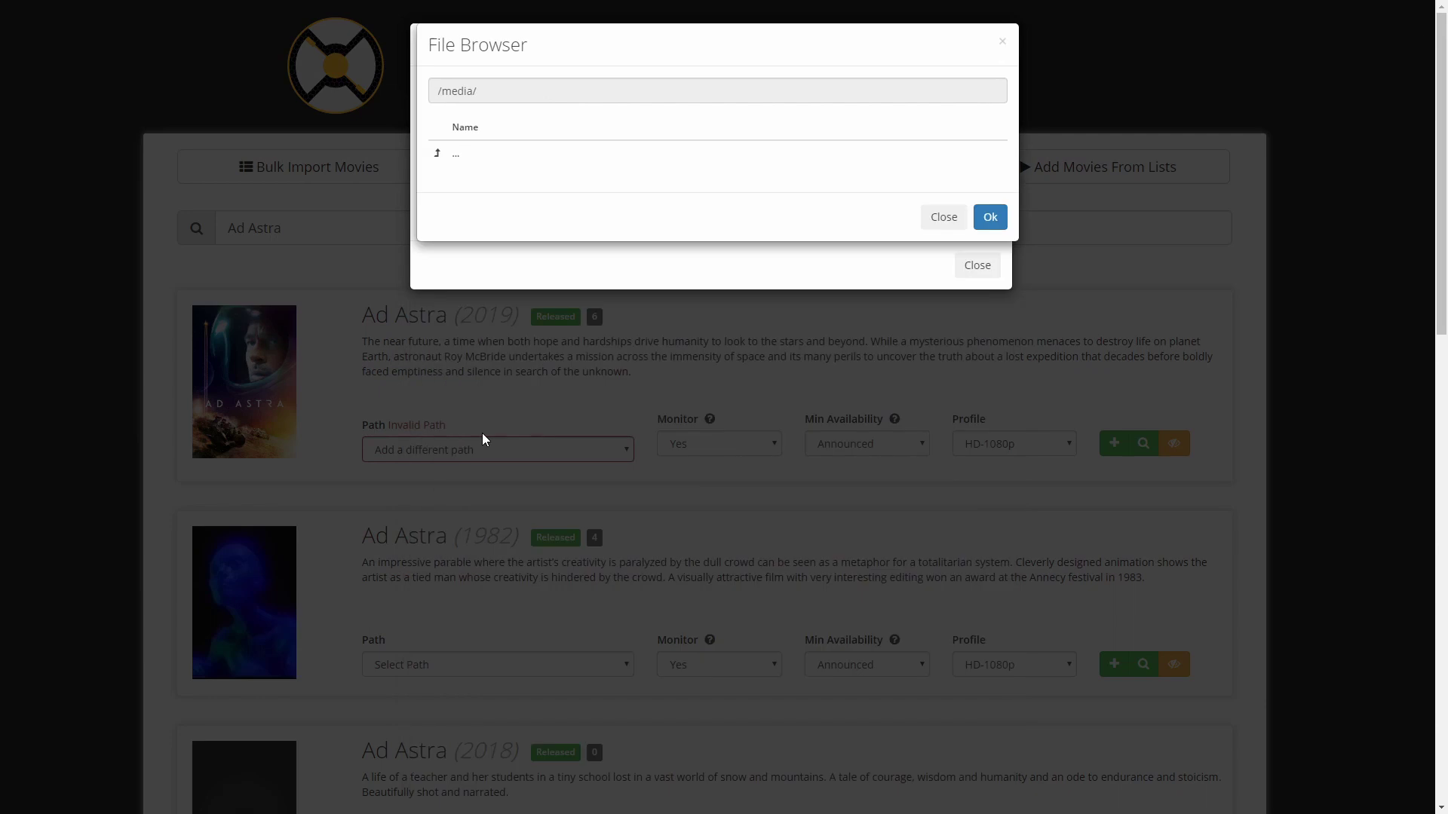
pyautogui.click(451, 155)
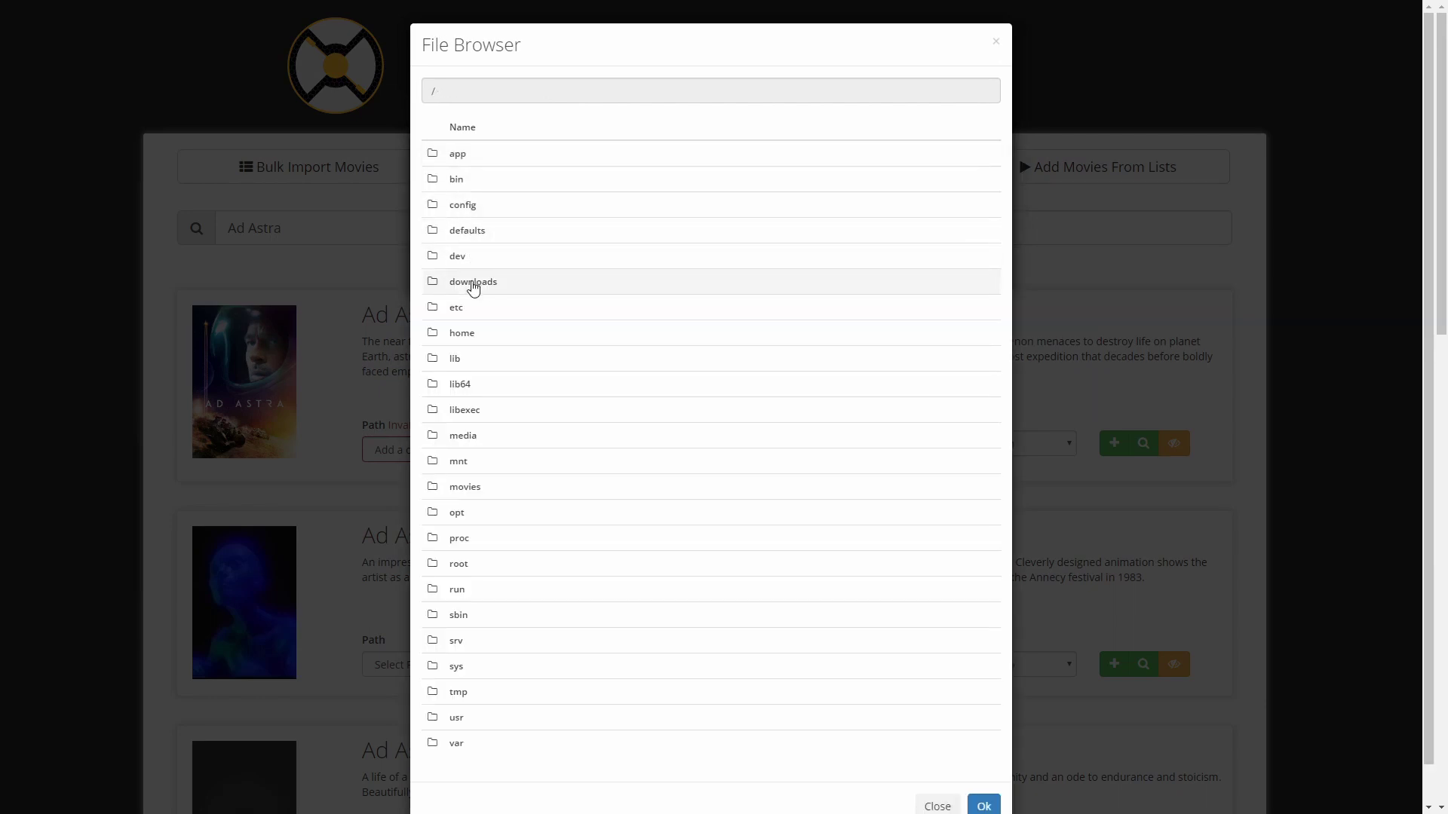
pyautogui.click(473, 488)
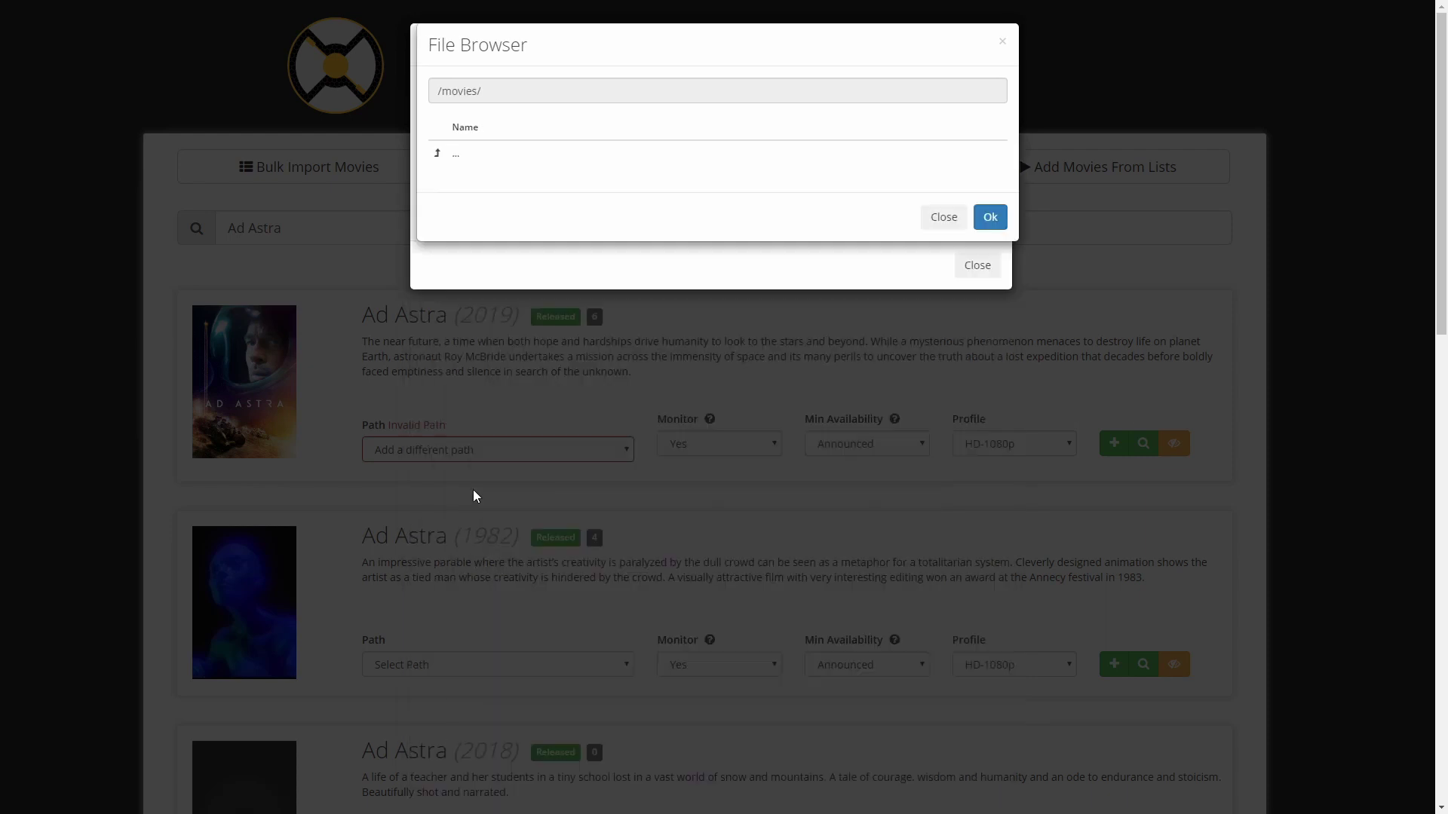
pyautogui.click(990, 217)
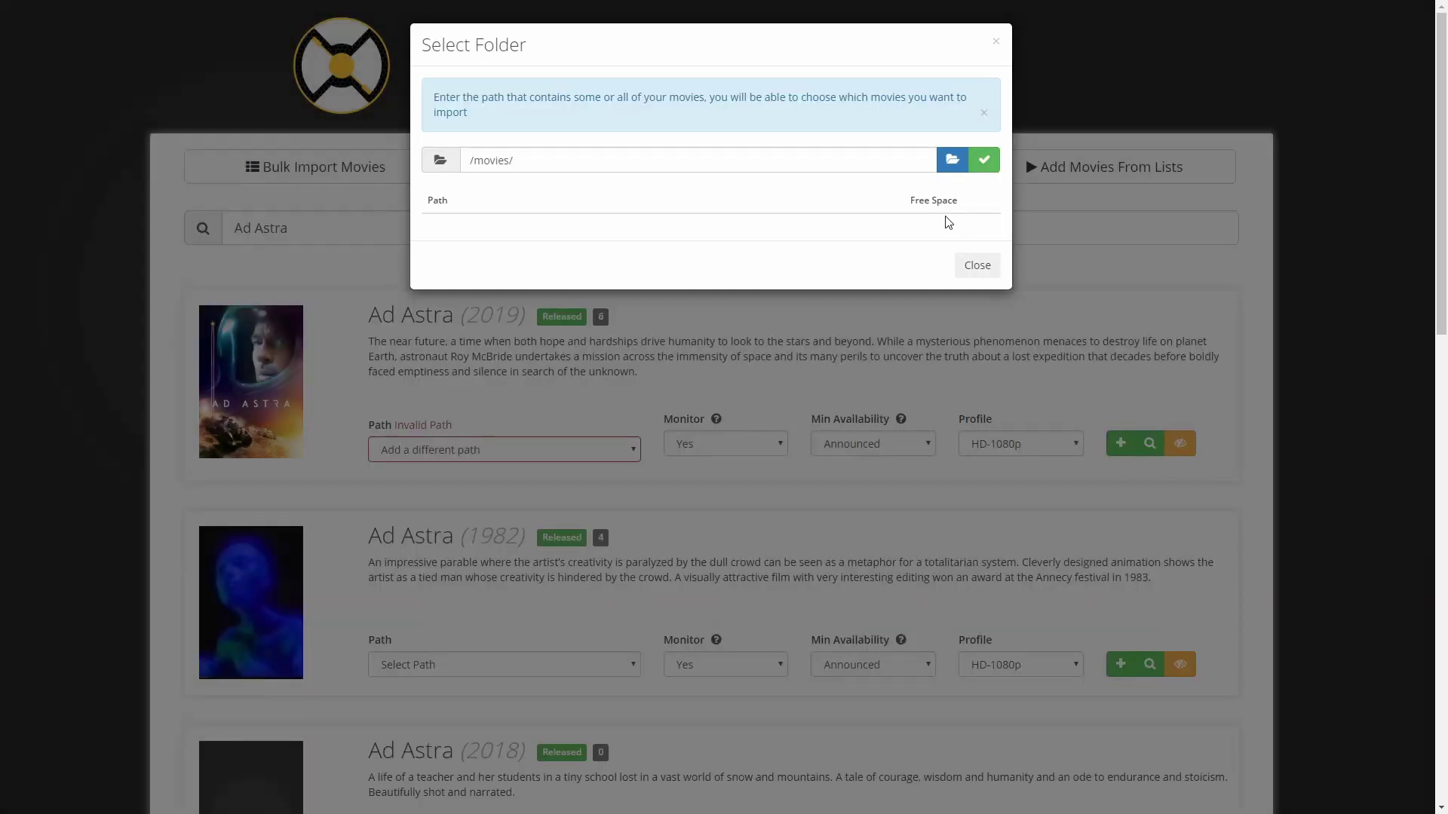
pyautogui.click(984, 160)
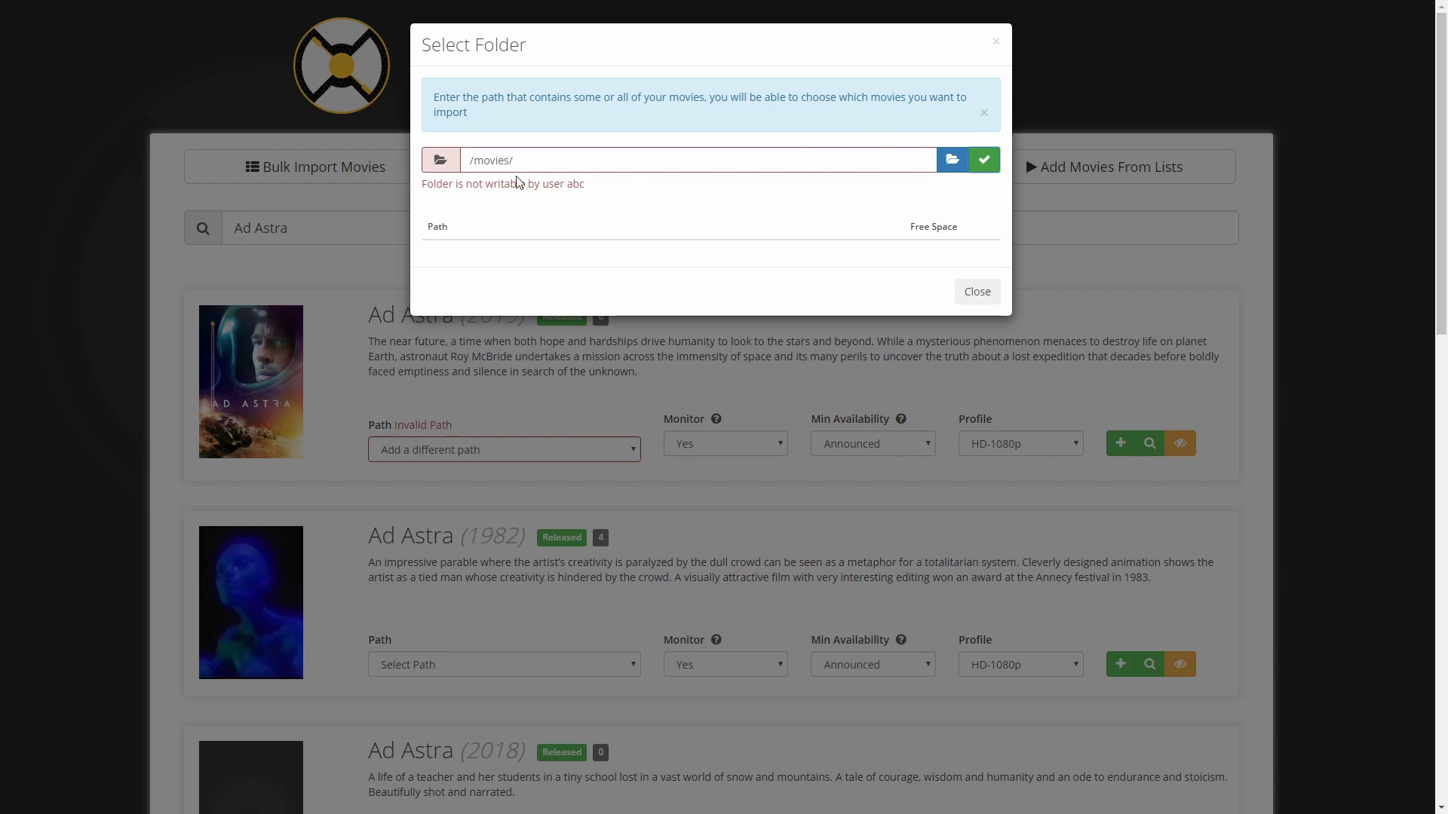
pyautogui.moveTo(543, 158); pyautogui.dragTo(456, 163)
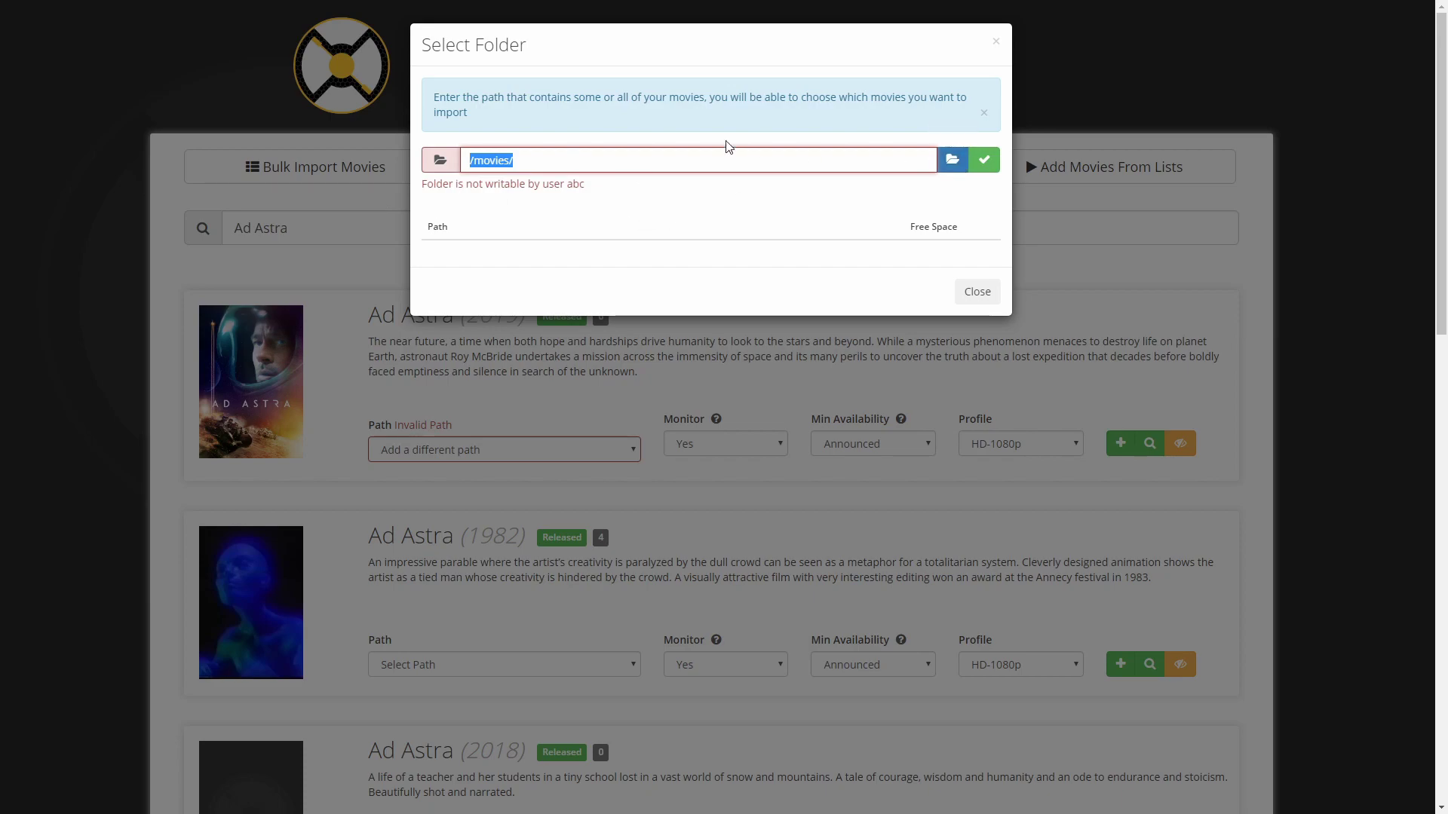
pyautogui.click(983, 160)
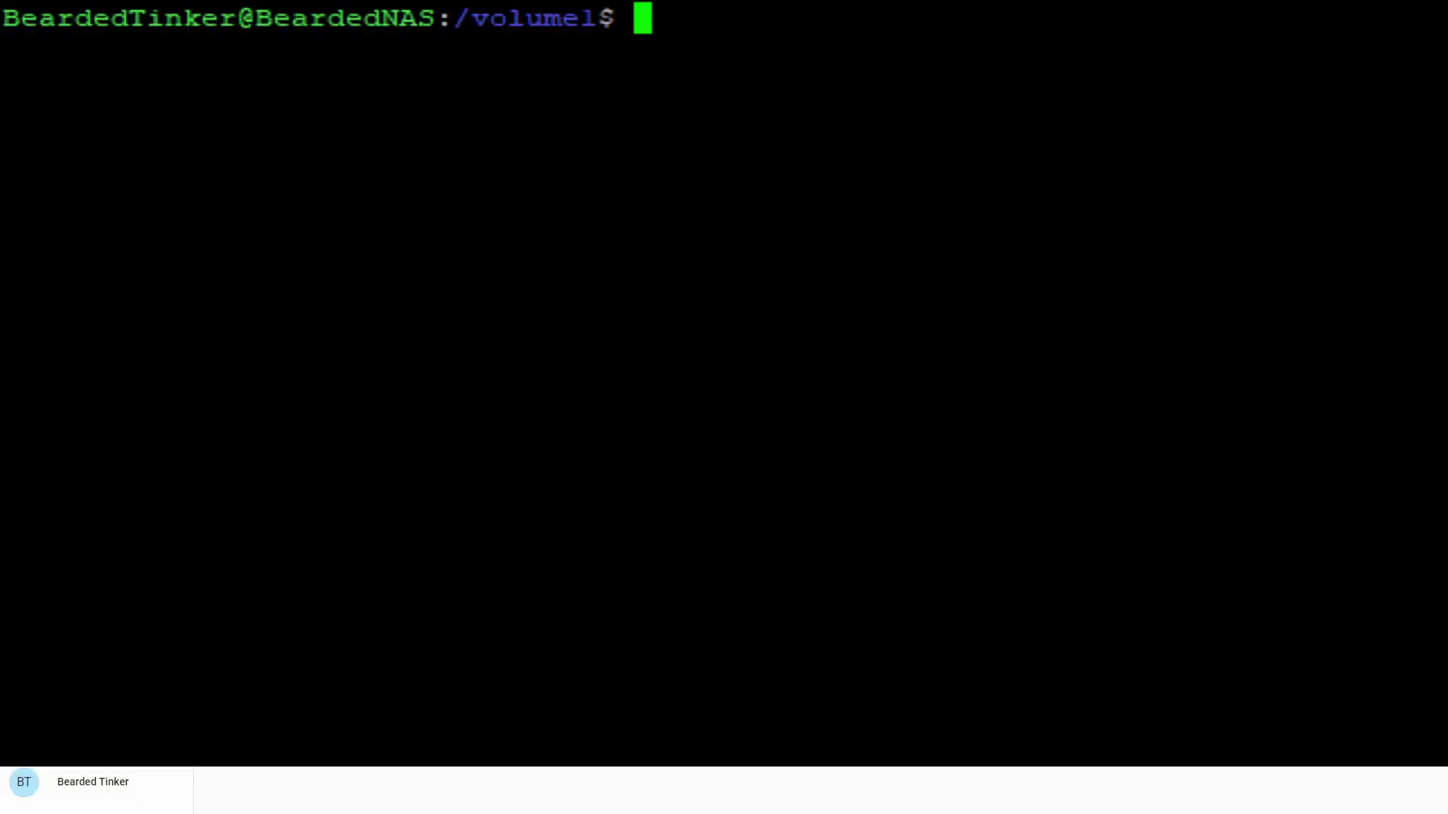
# Go to /media and list its contents with ownership using ls -la
pyautogui.write('cd /media')
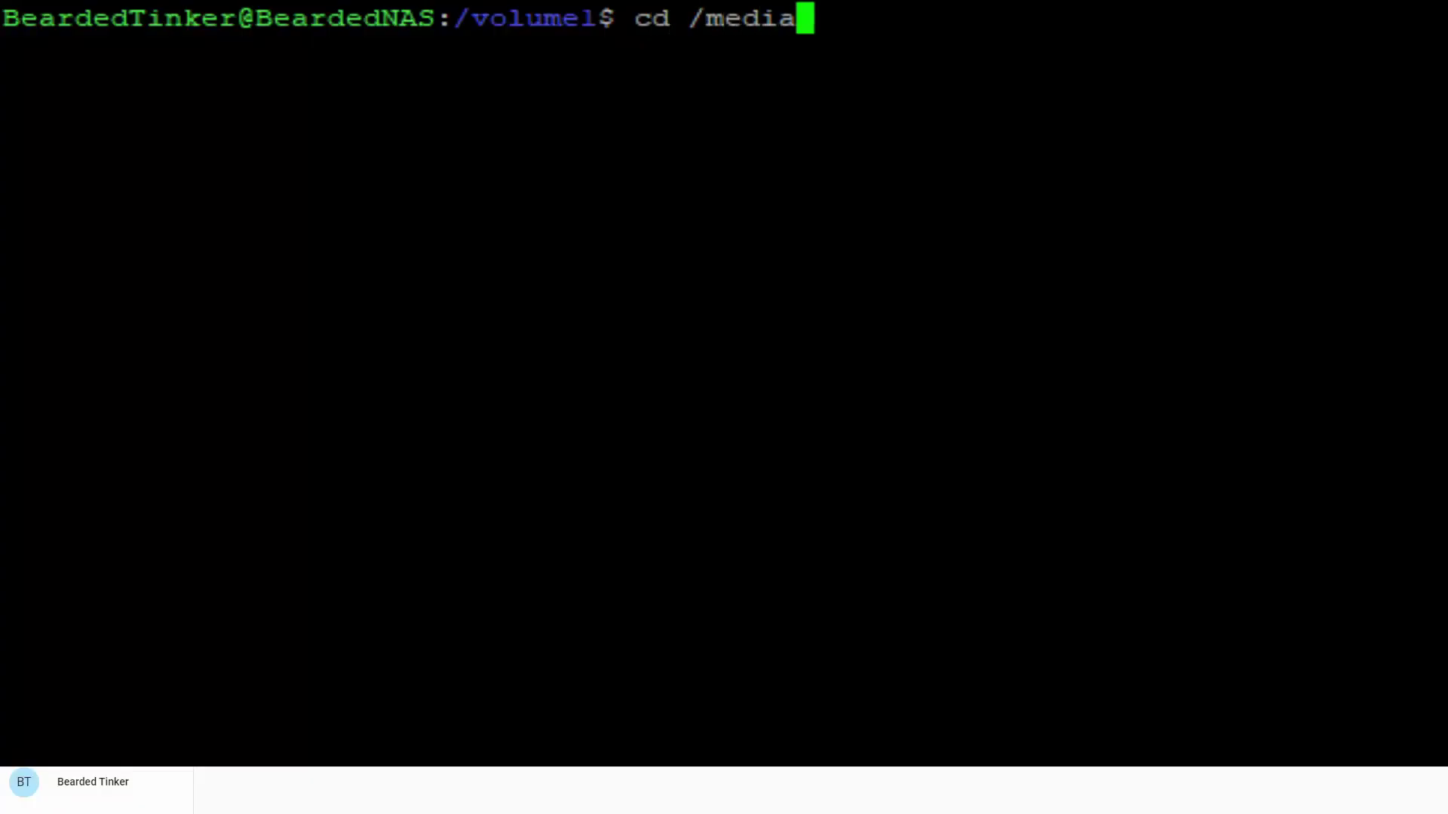
pyautogui.press('Return')
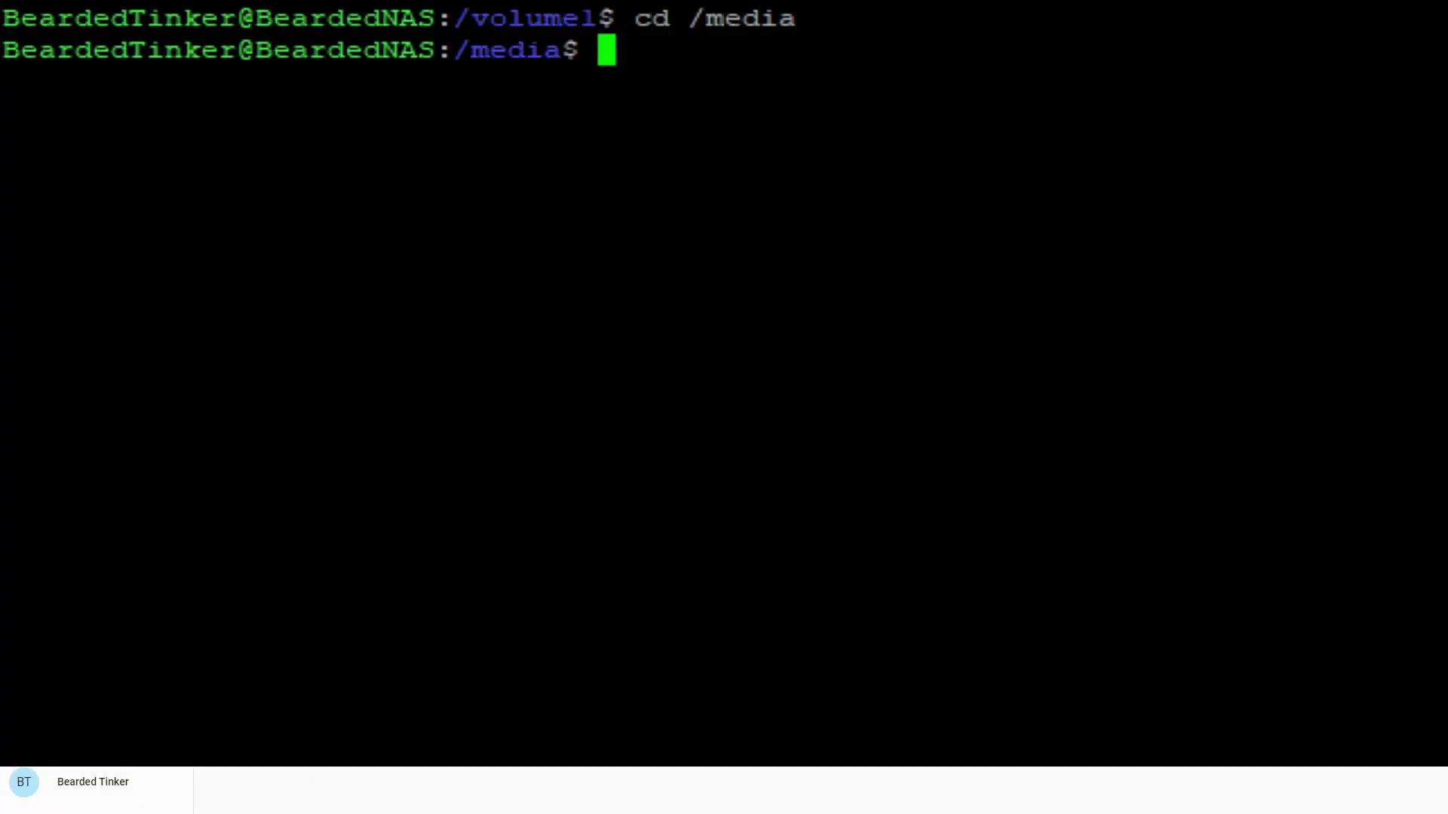
pyautogui.write('ls -la')
pyautogui.press('Return')
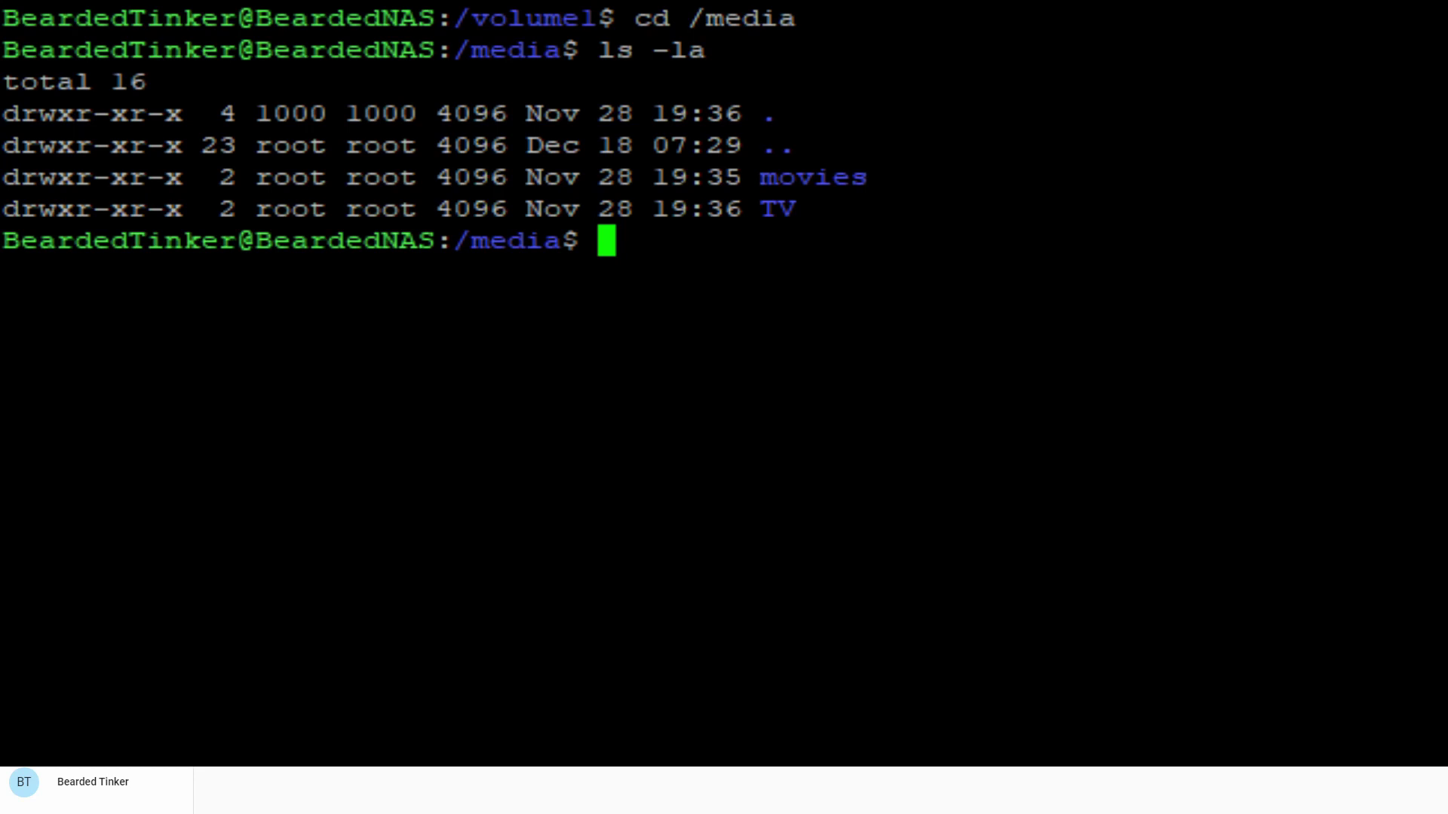
# Run sudo chown 1000:1000 movies and verify the new ownership with ls and ls -ls
pyautogui.write('sudo ')
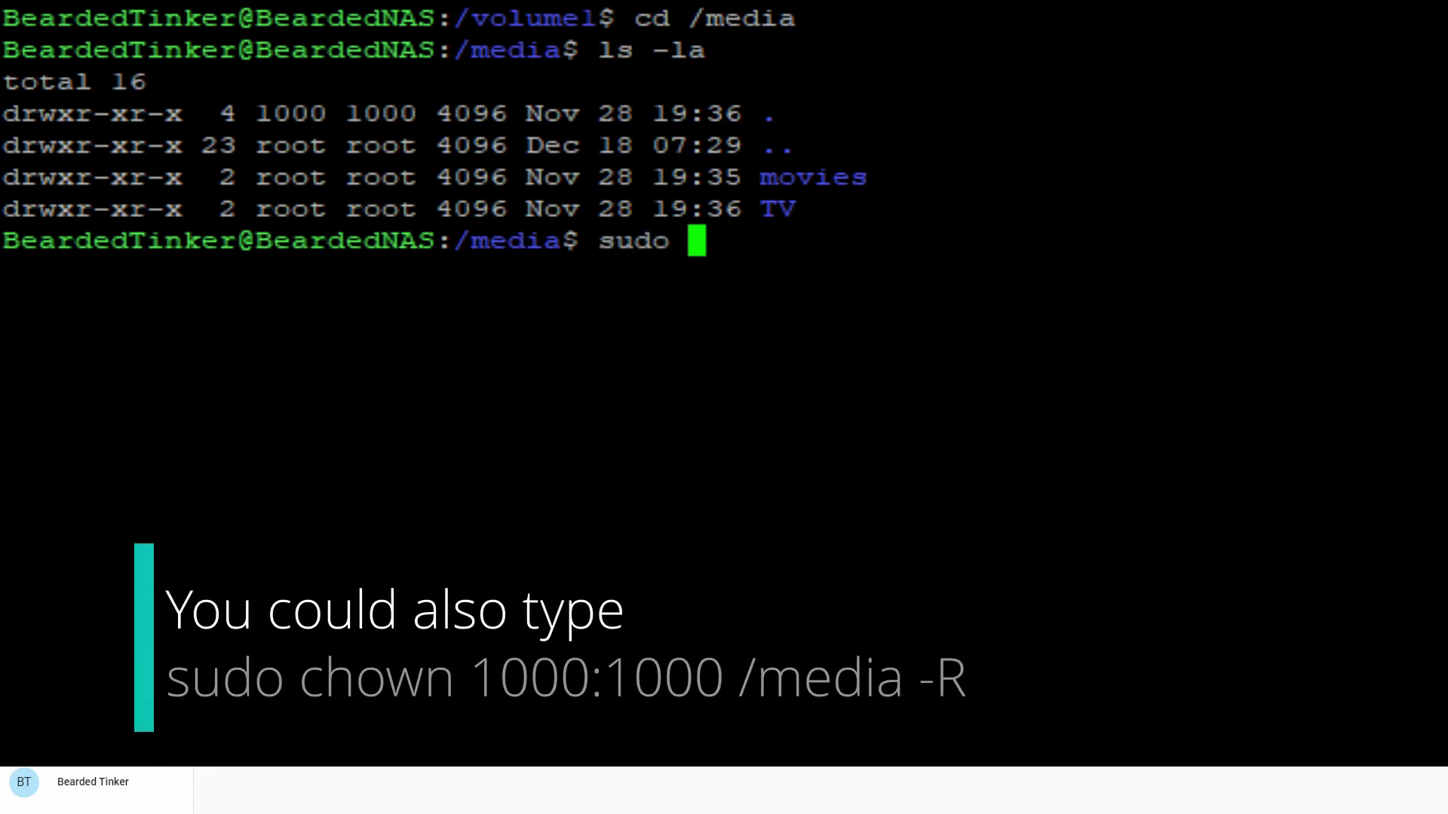
pyautogui.write('chown ')
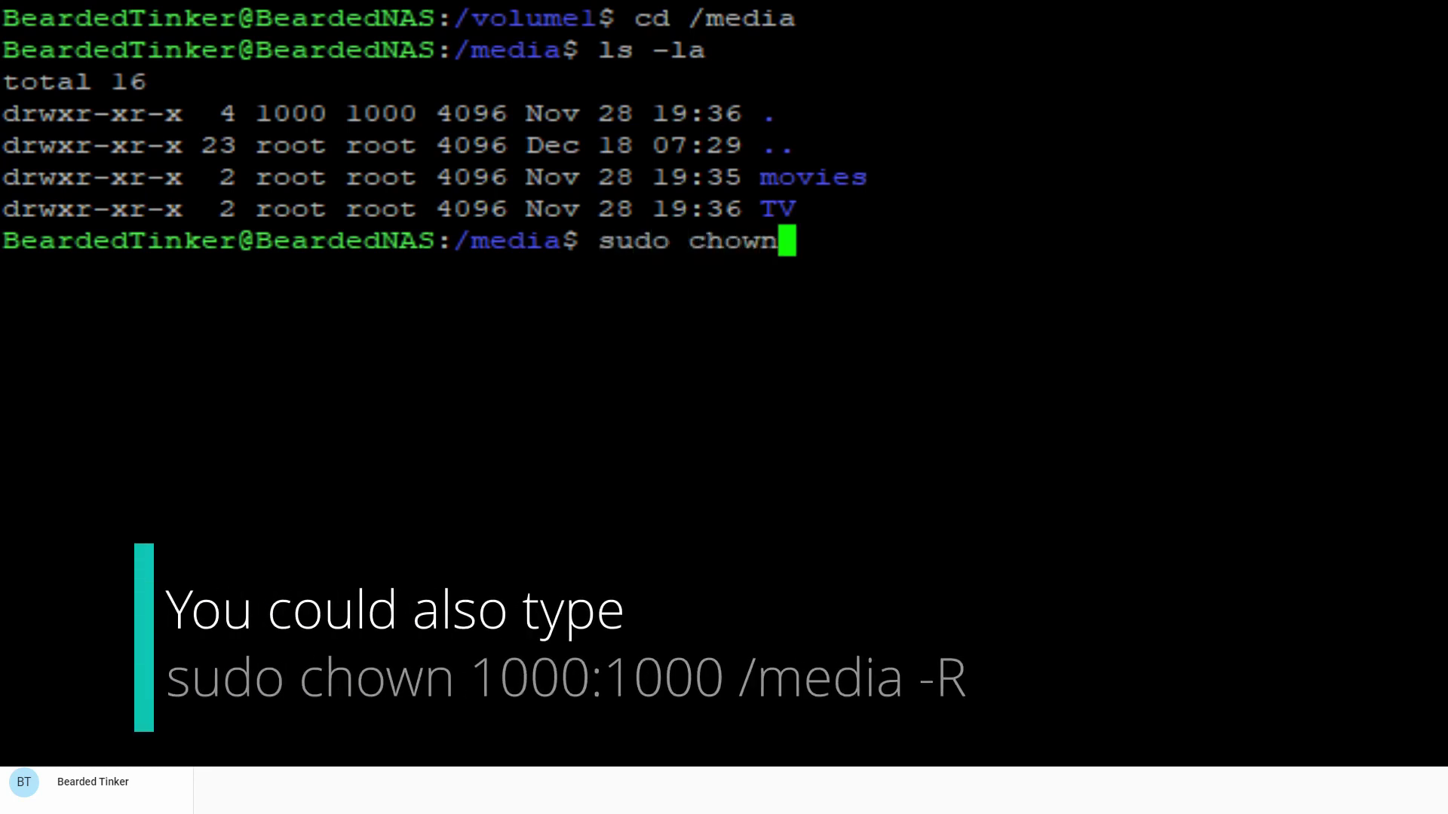
pyautogui.write('1000:1000 movies')
pyautogui.press('Return')
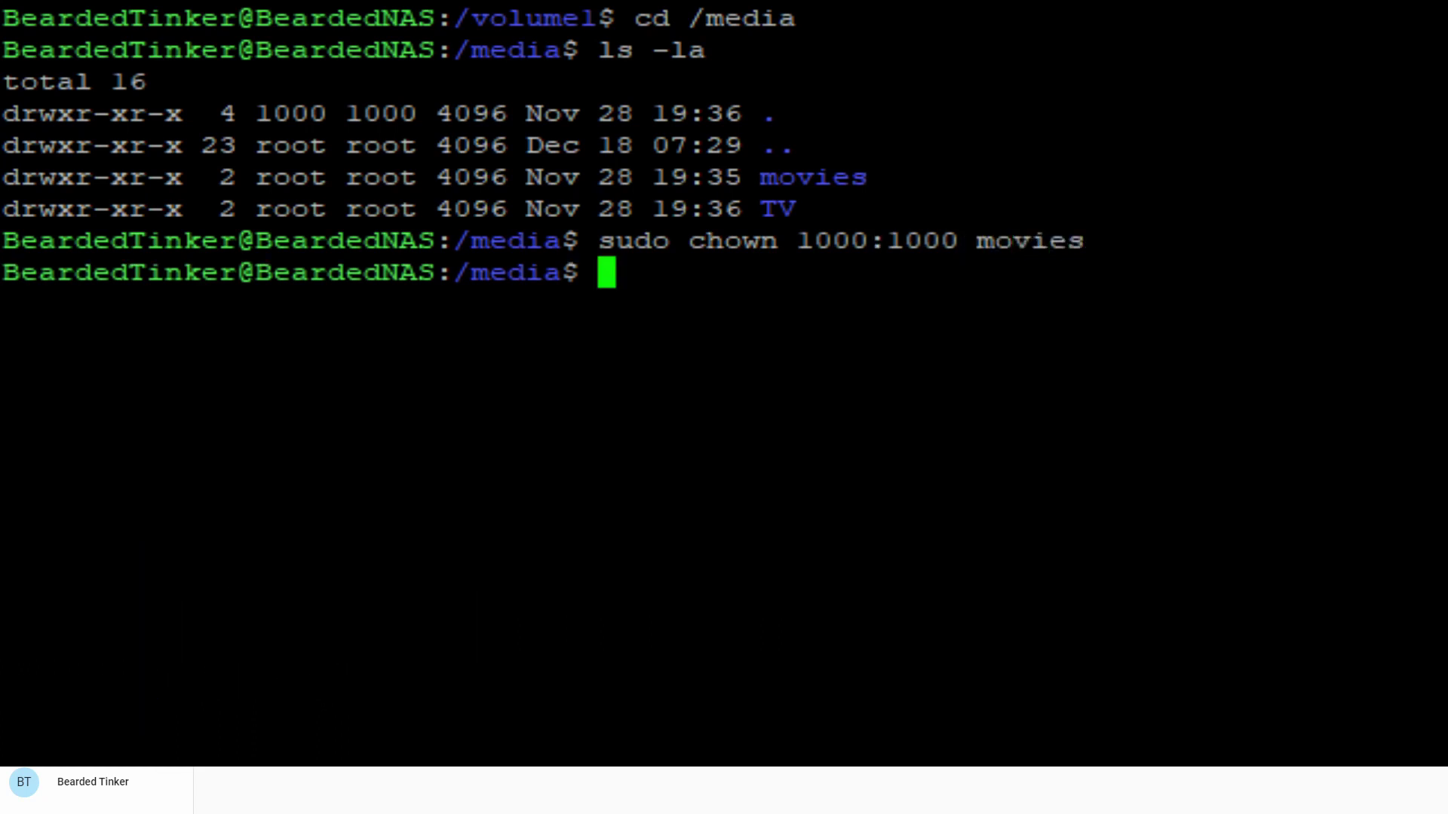
pyautogui.write('ls')
pyautogui.press('Return')
pyautogui.write('ls -ls')
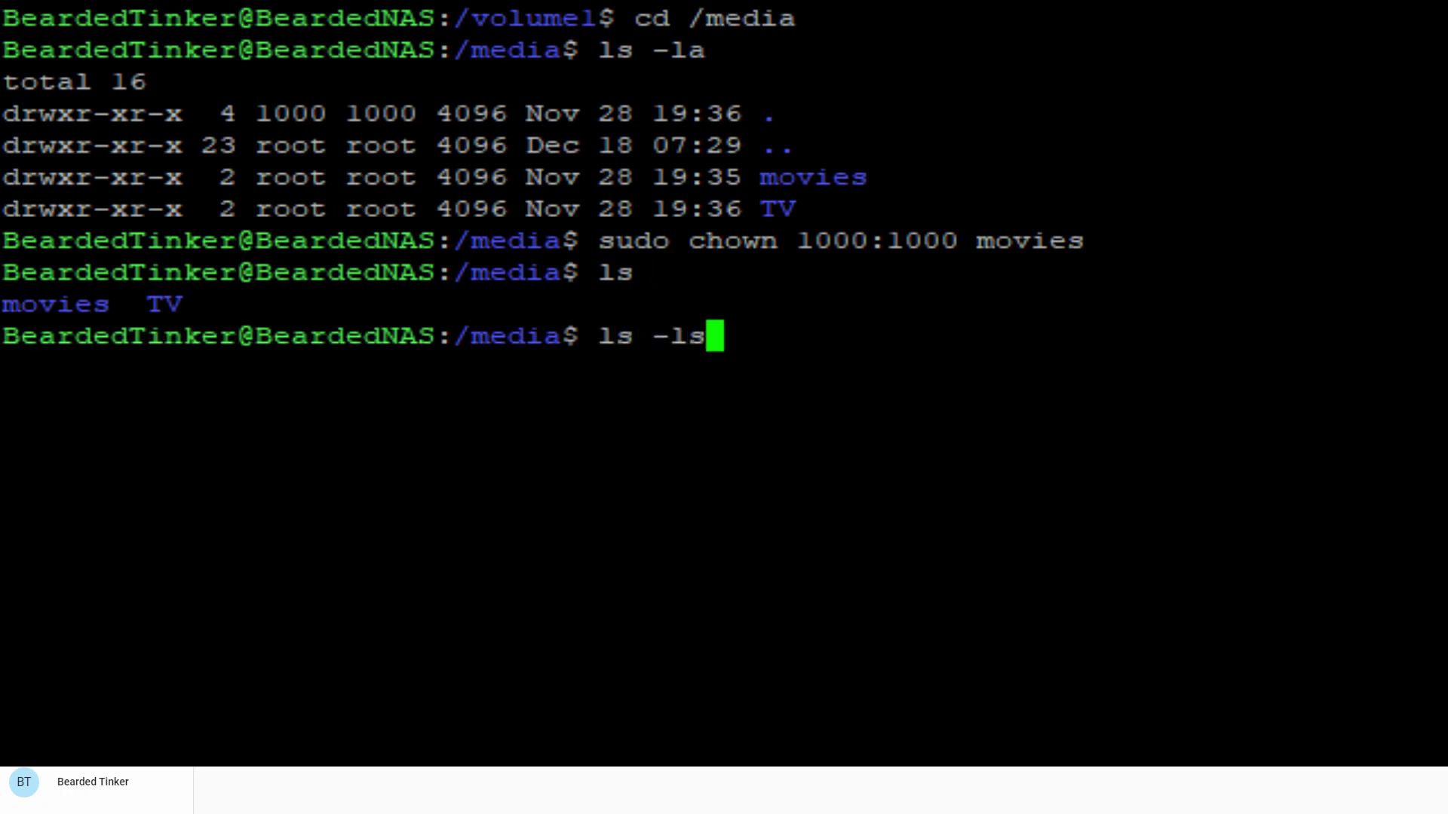
pyautogui.press('Return')
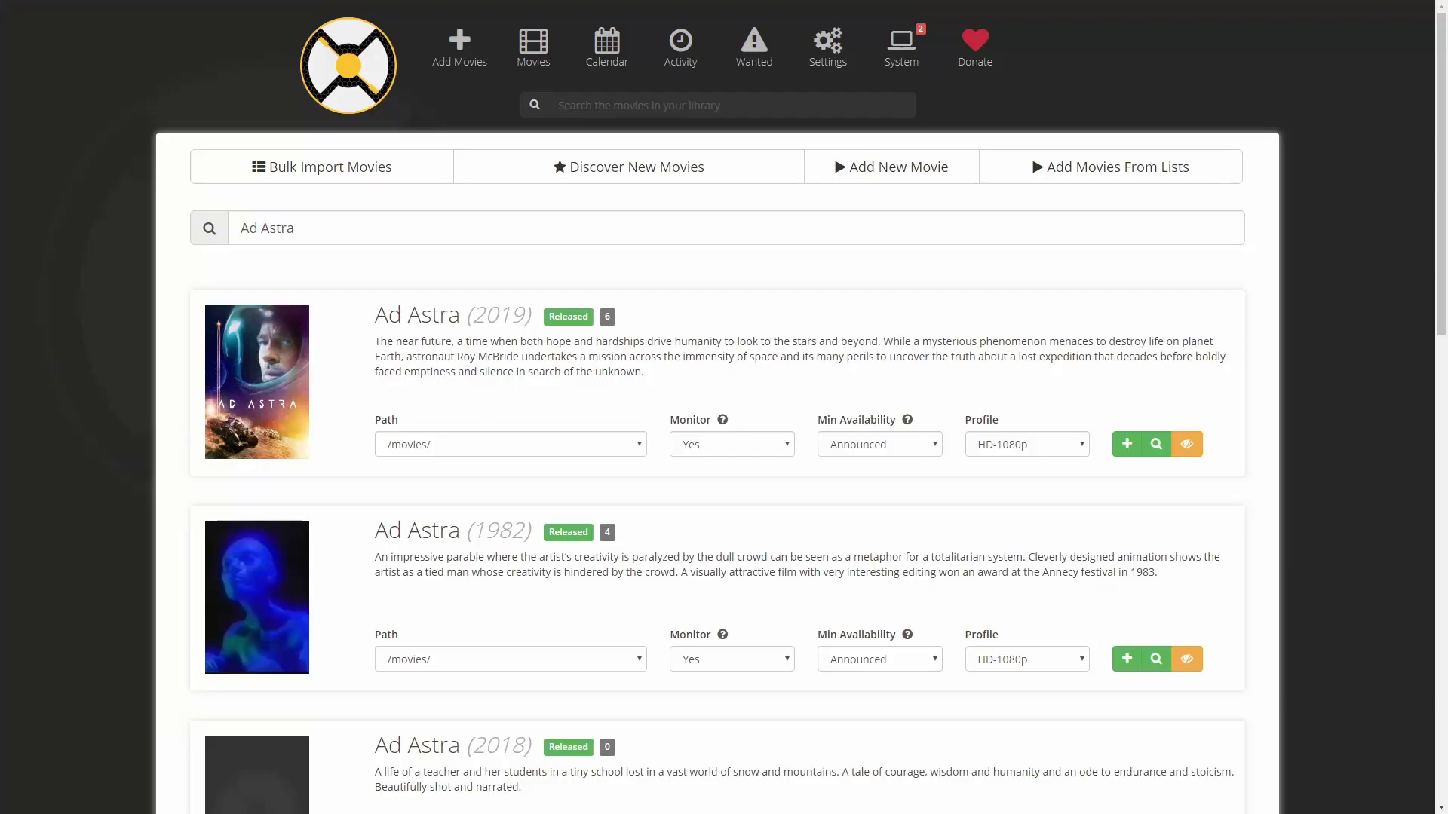
# Pick /movies/ as the root folder, add Ad Astra (2019), and open the Movies library
pyautogui.click(634, 291)
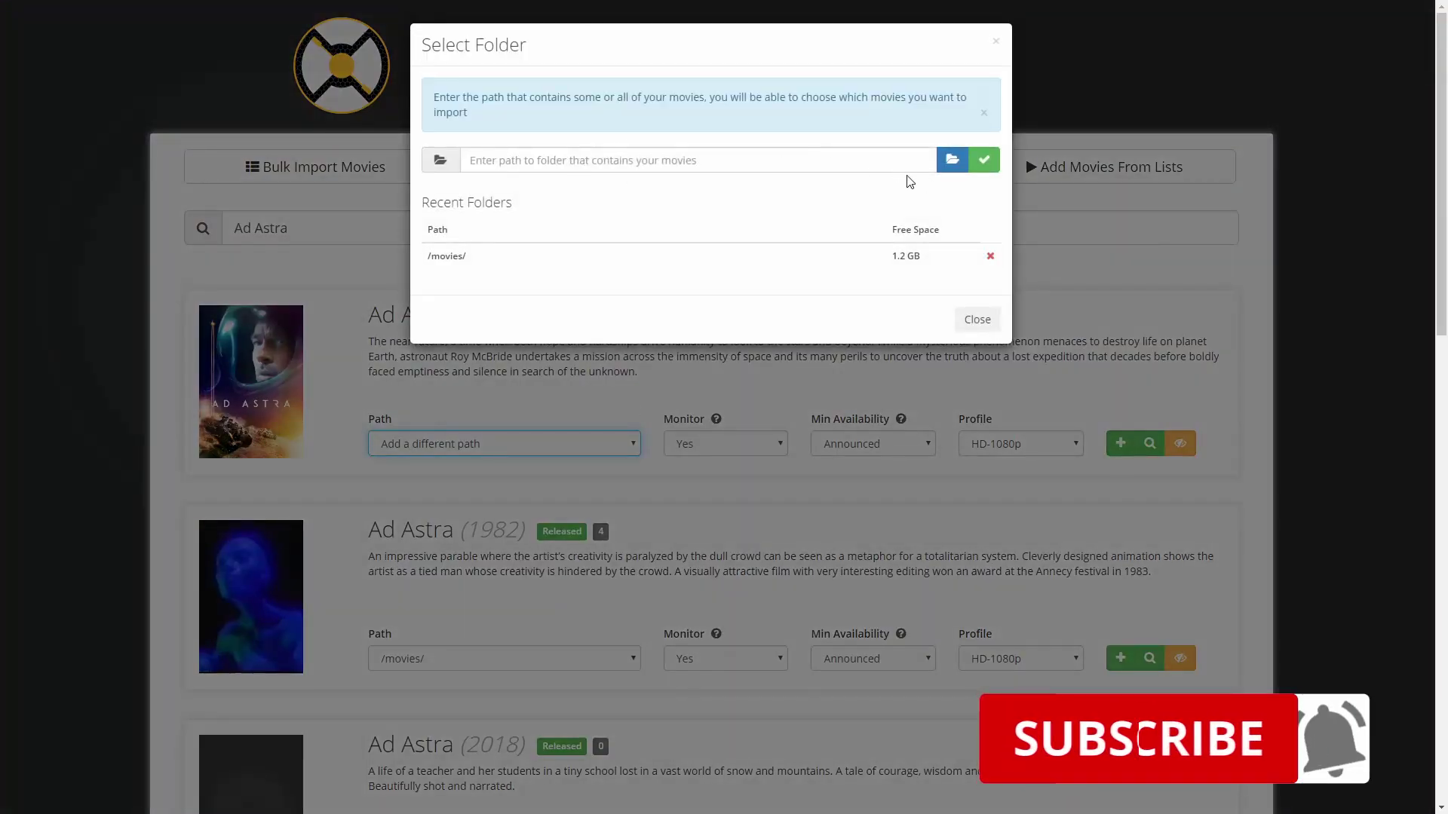
pyautogui.click(953, 160)
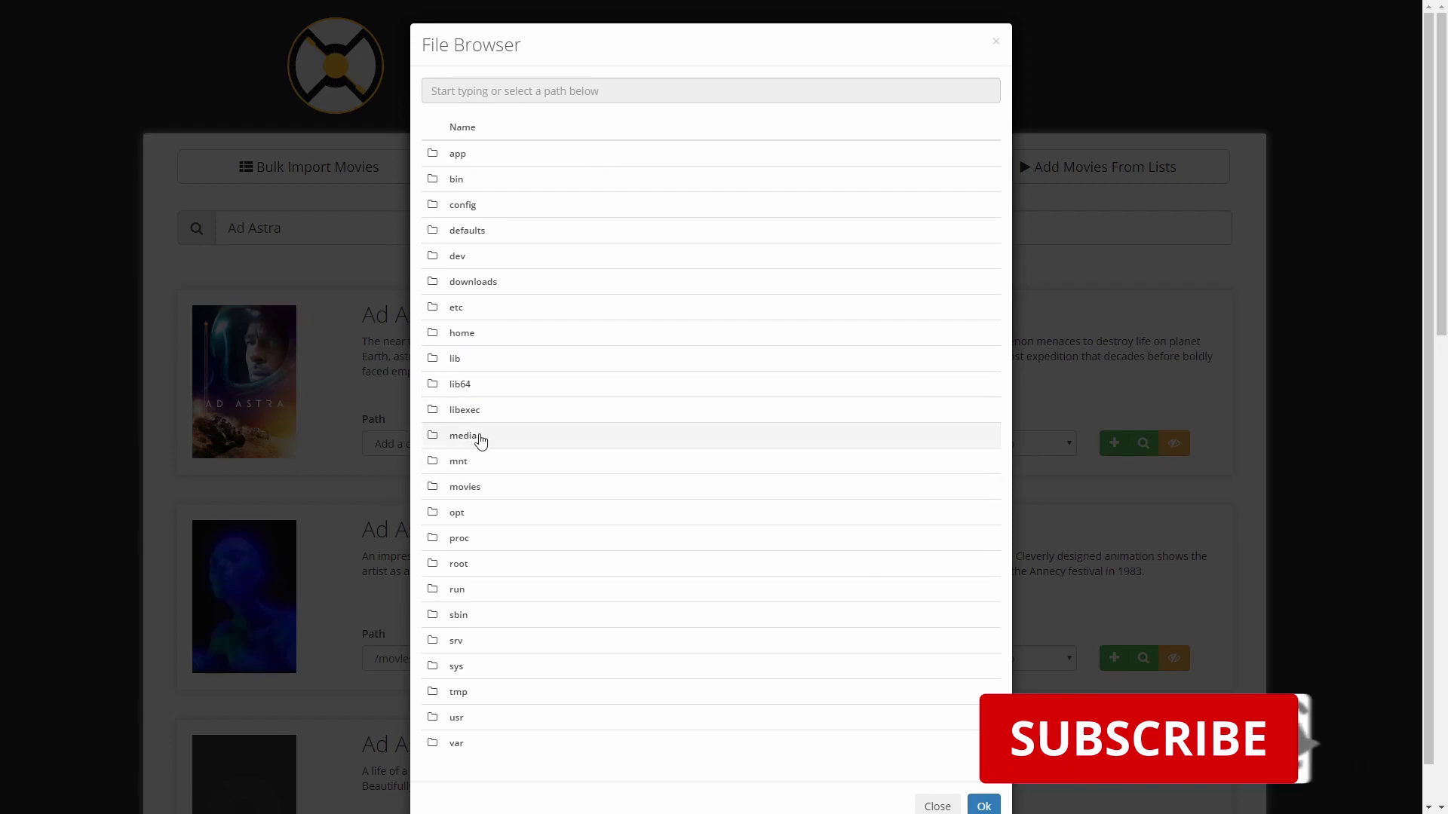
pyautogui.click(480, 489)
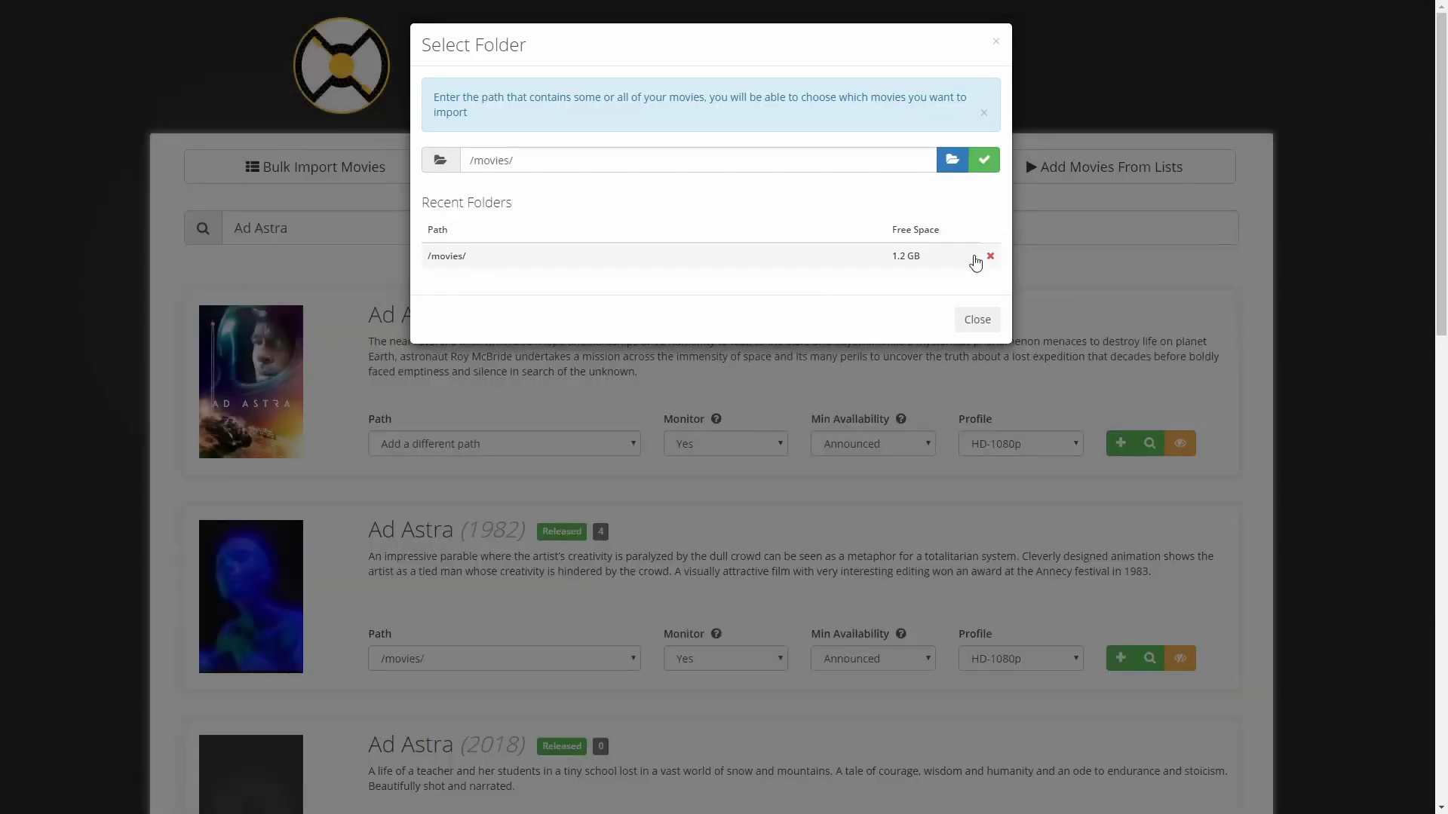
pyautogui.click(972, 257)
pyautogui.click(977, 348)
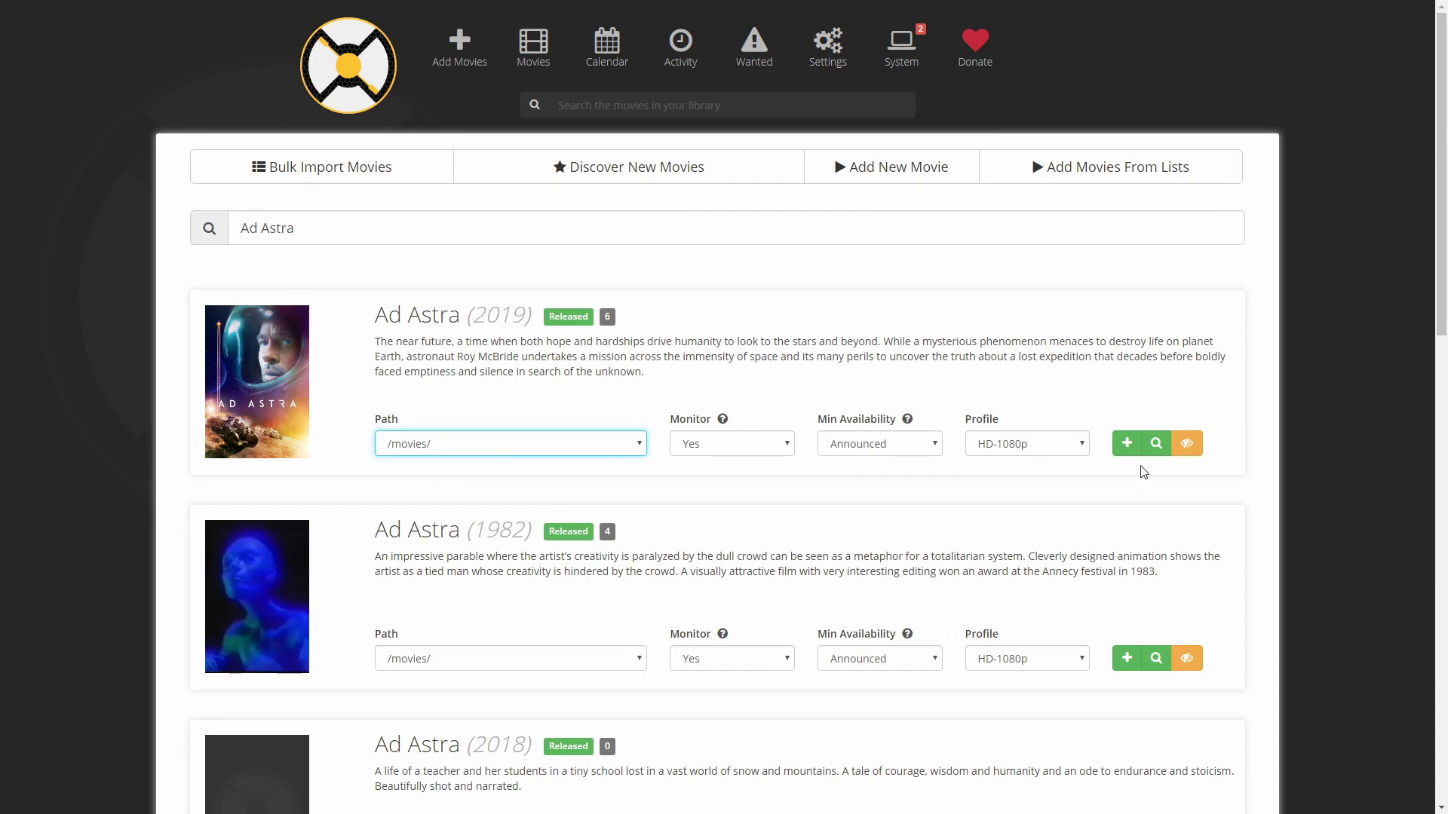
pyautogui.click(1127, 445)
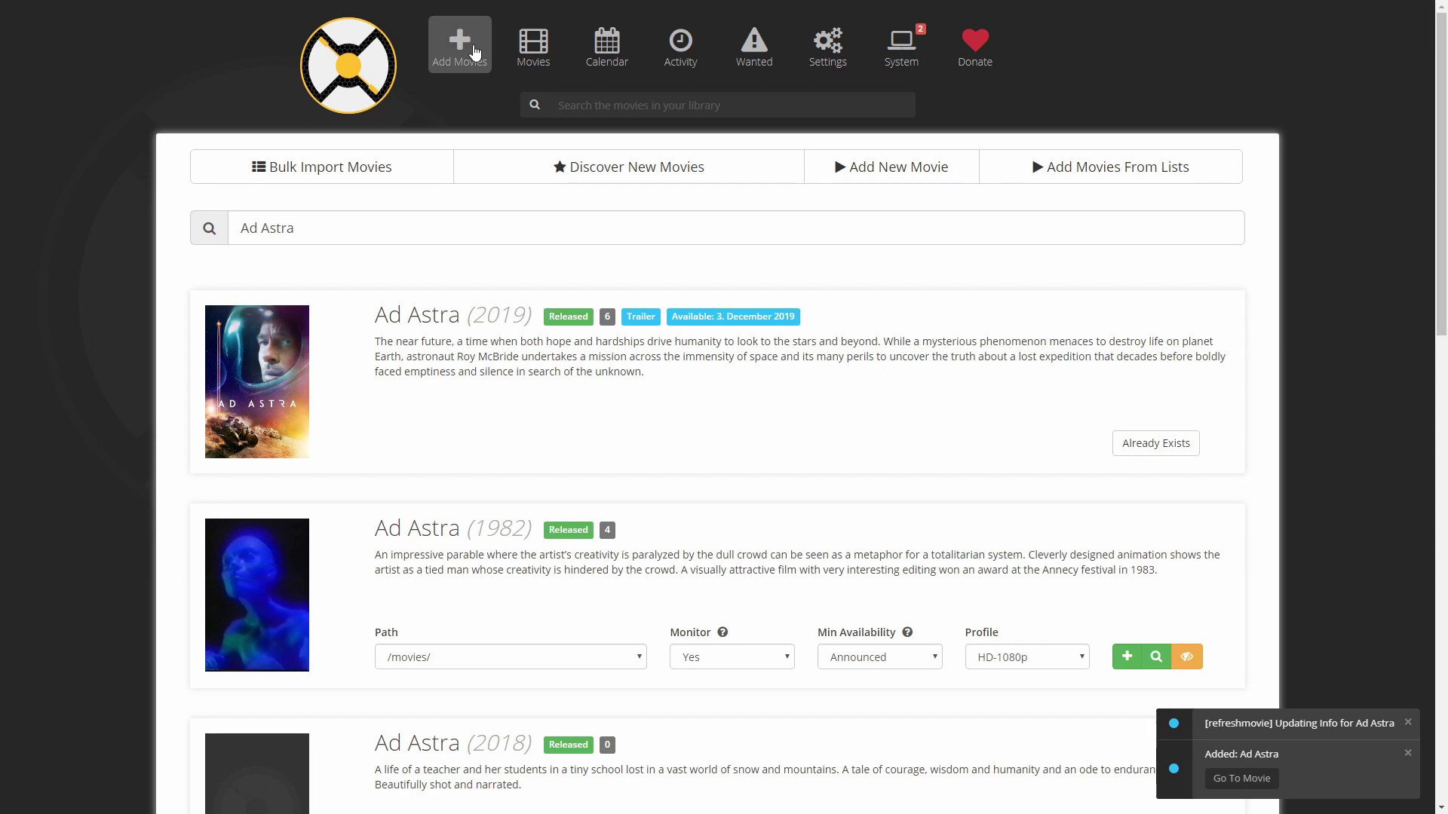
pyautogui.click(533, 45)
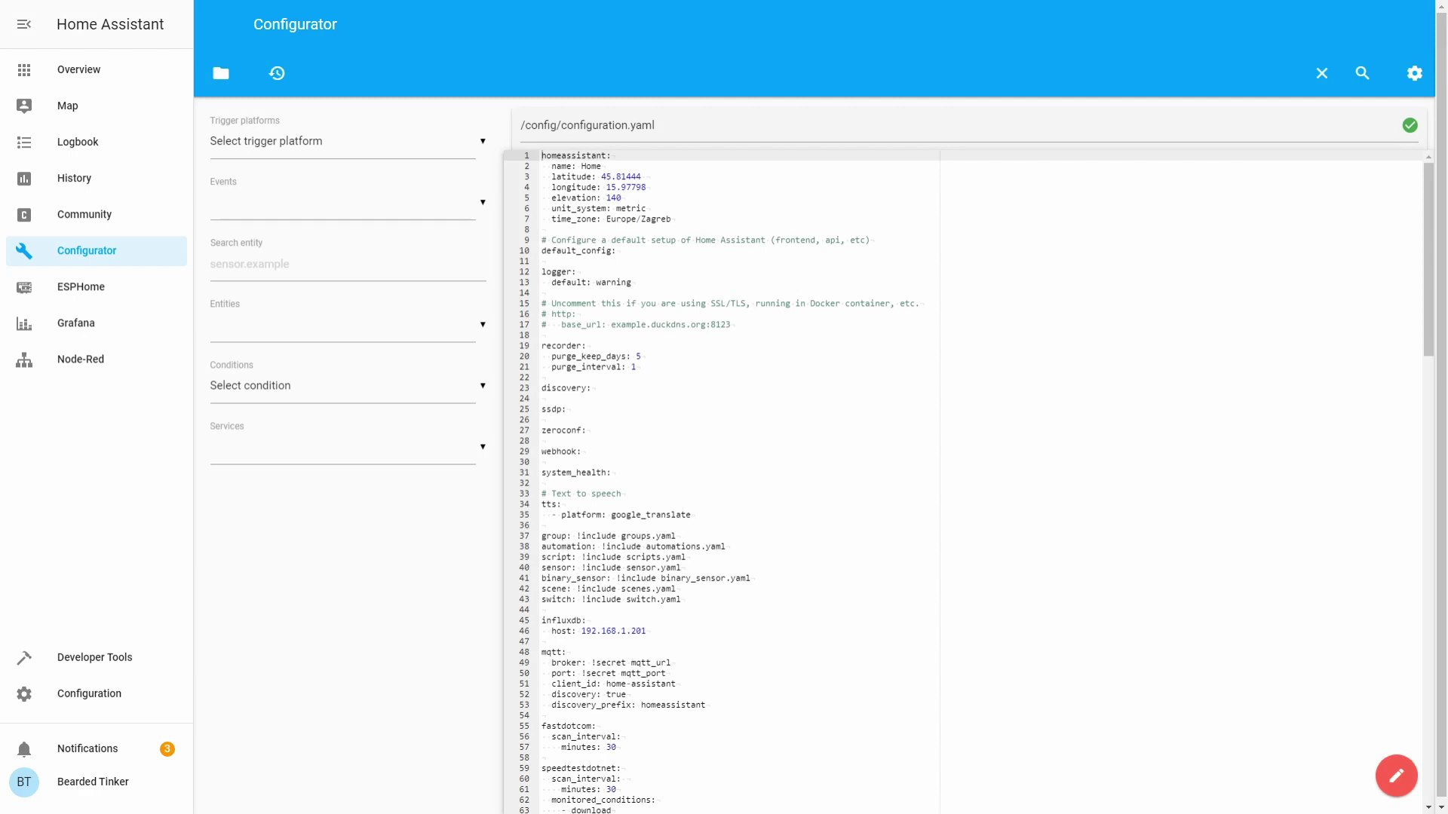
# Open config/sensor.yaml in Configurator and place the cursor after the Deluge sensor's upload_speed line
pyautogui.click(221, 73)
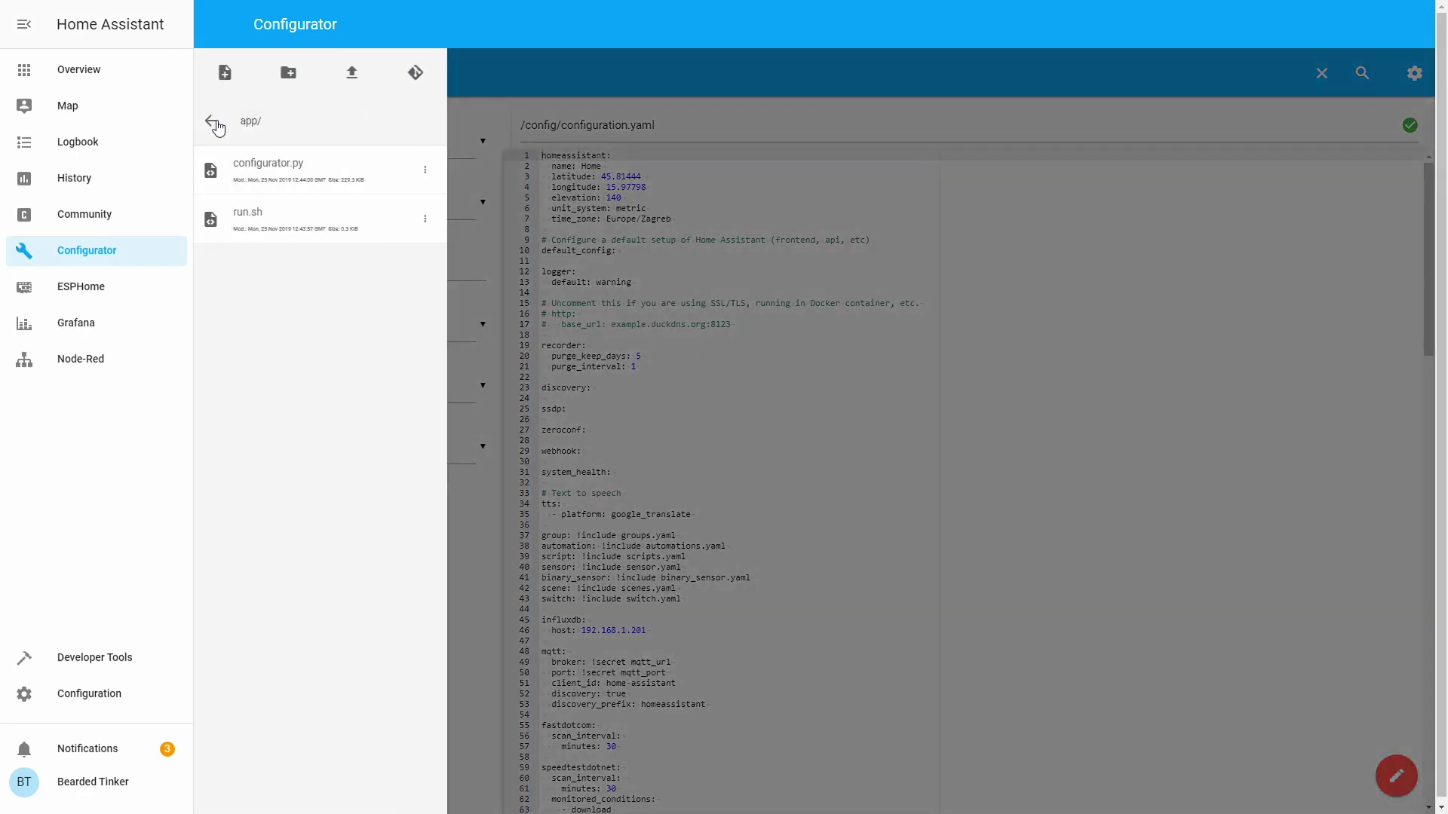
pyautogui.click(215, 124)
pyautogui.scroll(-1, 332, 490)
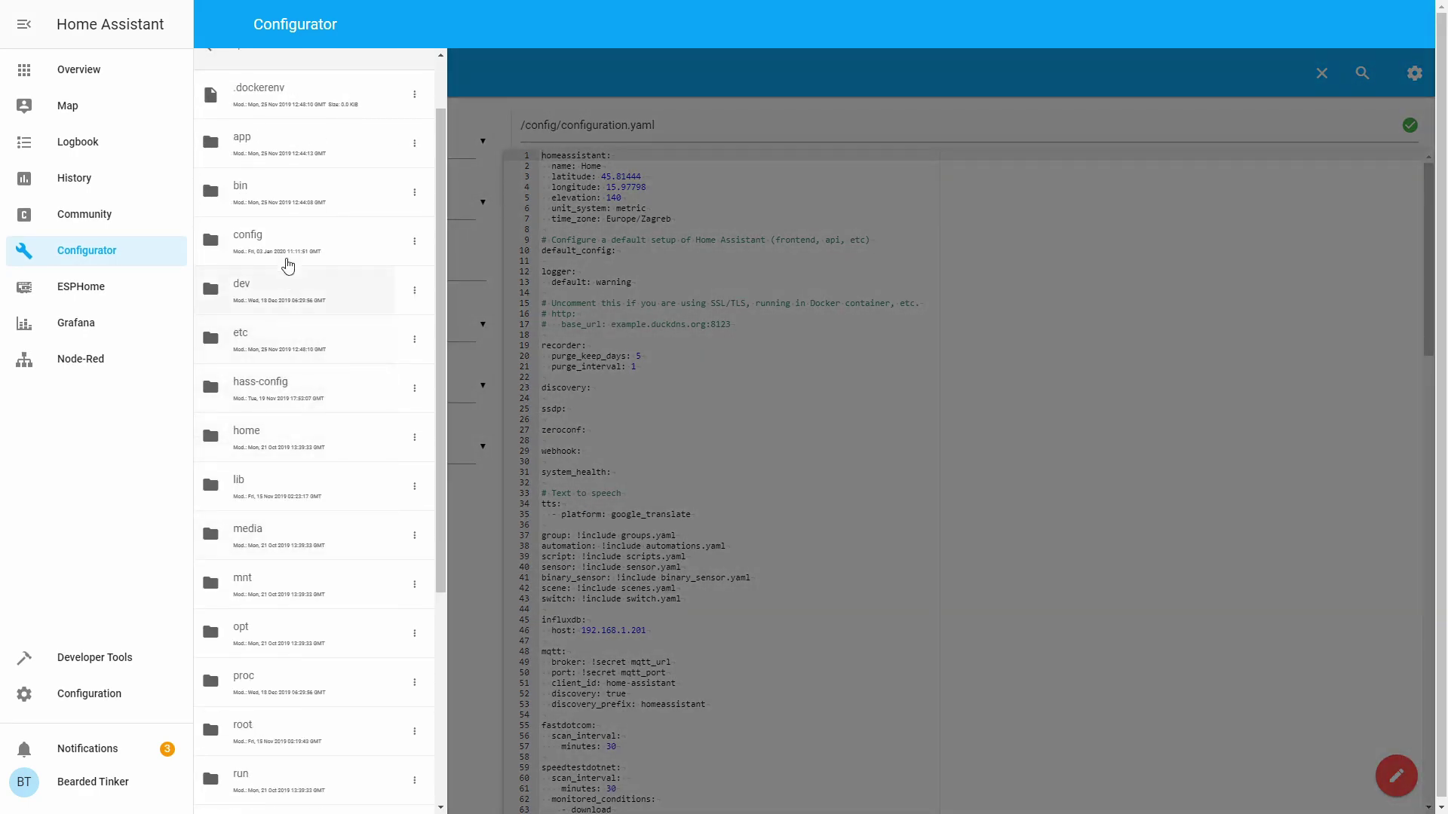
pyautogui.click(285, 249)
pyautogui.scroll(-6, 362, 573)
pyautogui.click(312, 650)
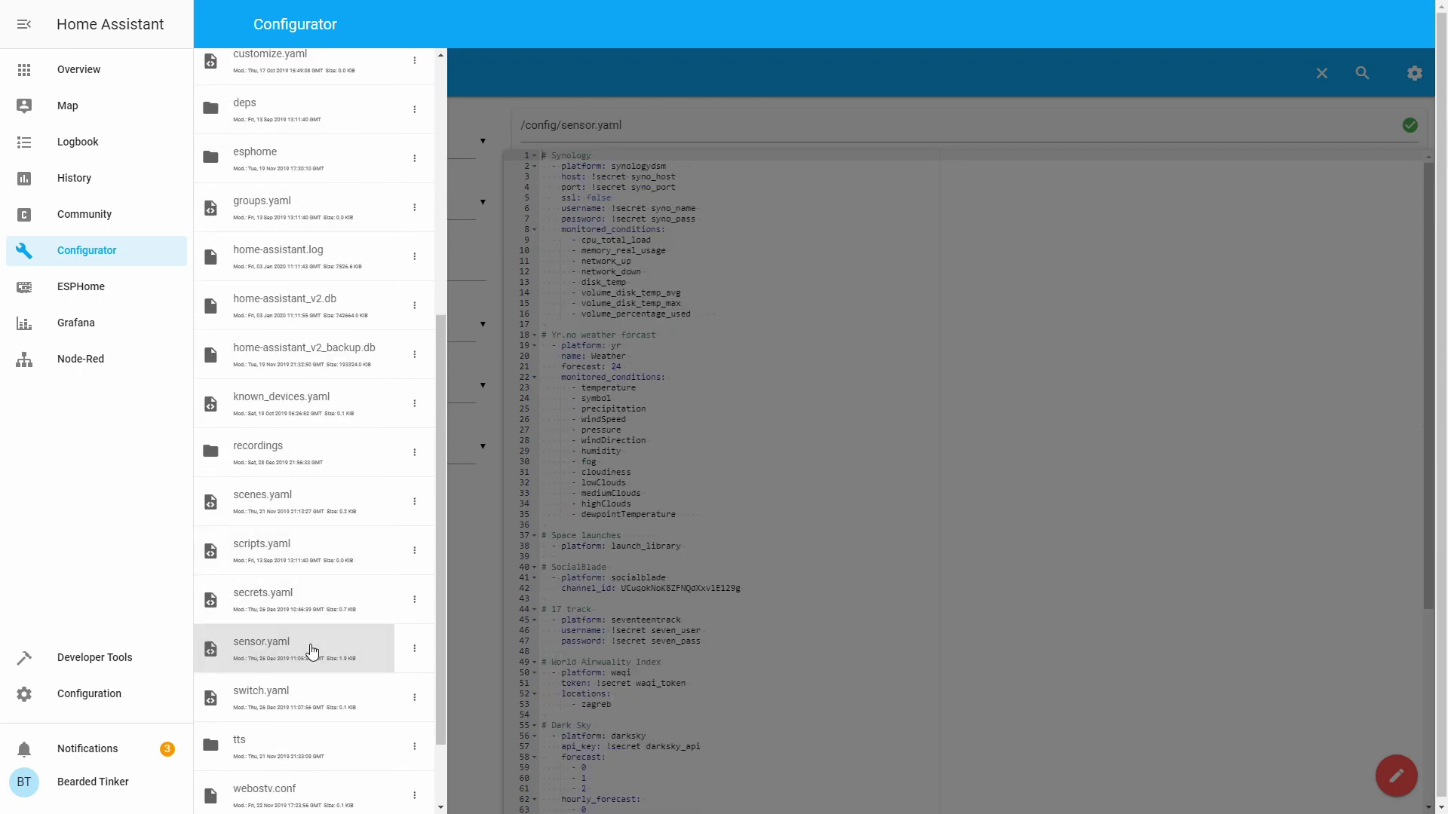
pyautogui.scroll(-4, 766, 546)
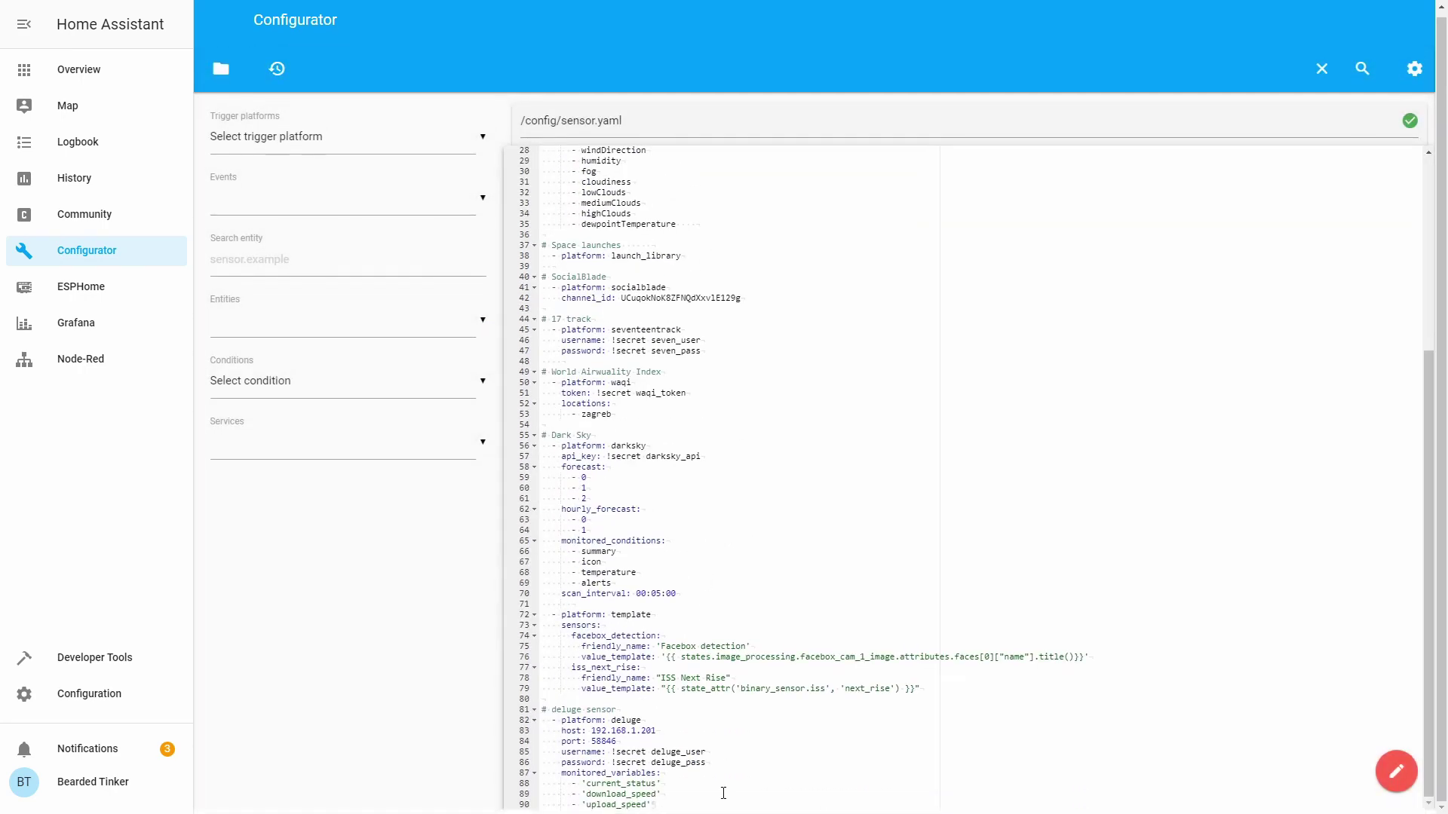
pyautogui.click(694, 804)
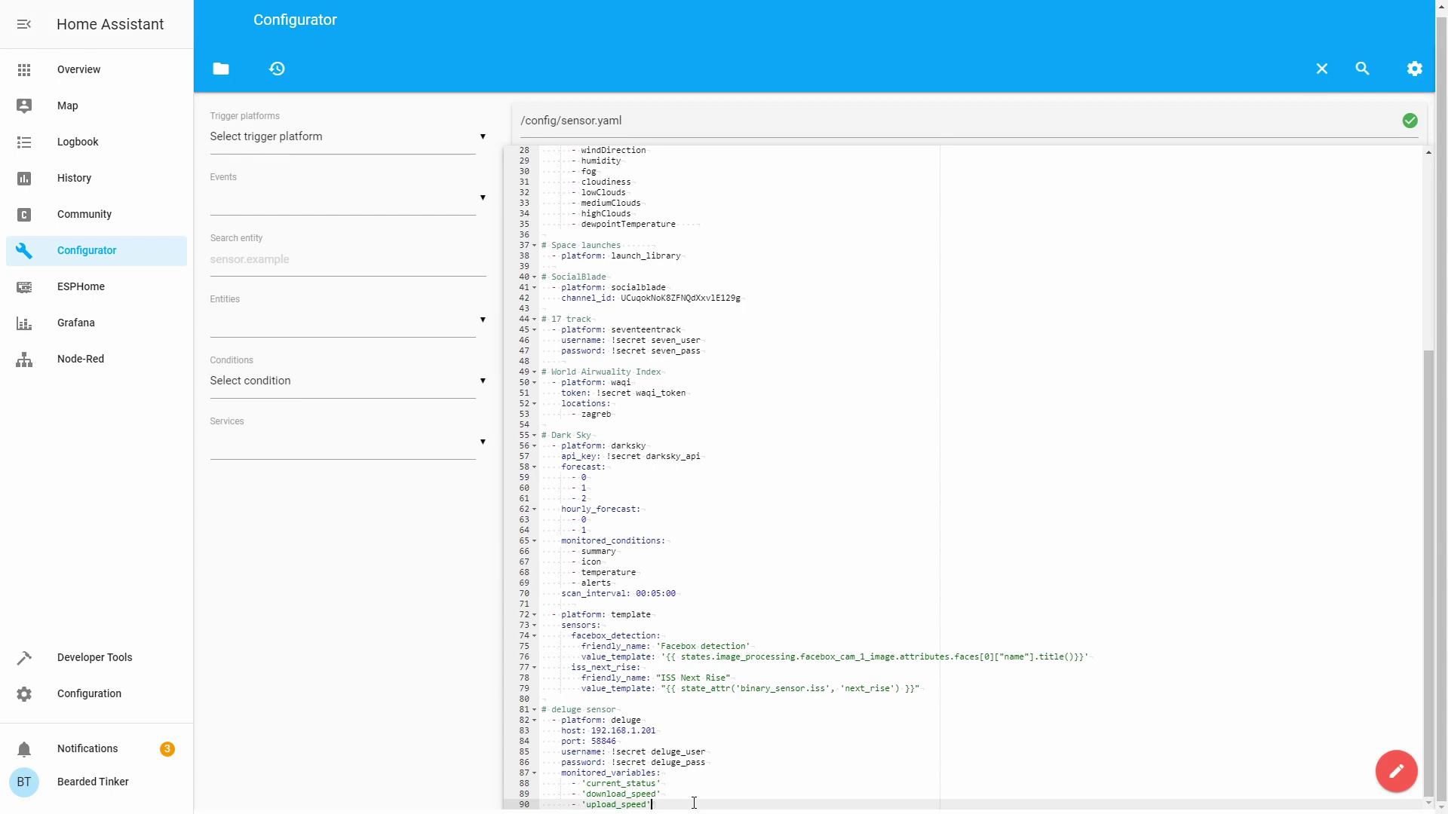
# Add a '# Radarr' platform: radarr entry with api_key !secret radarr_api and host 192.168.1.201
pyautogui.press('Return')
pyautogui.press('Return')
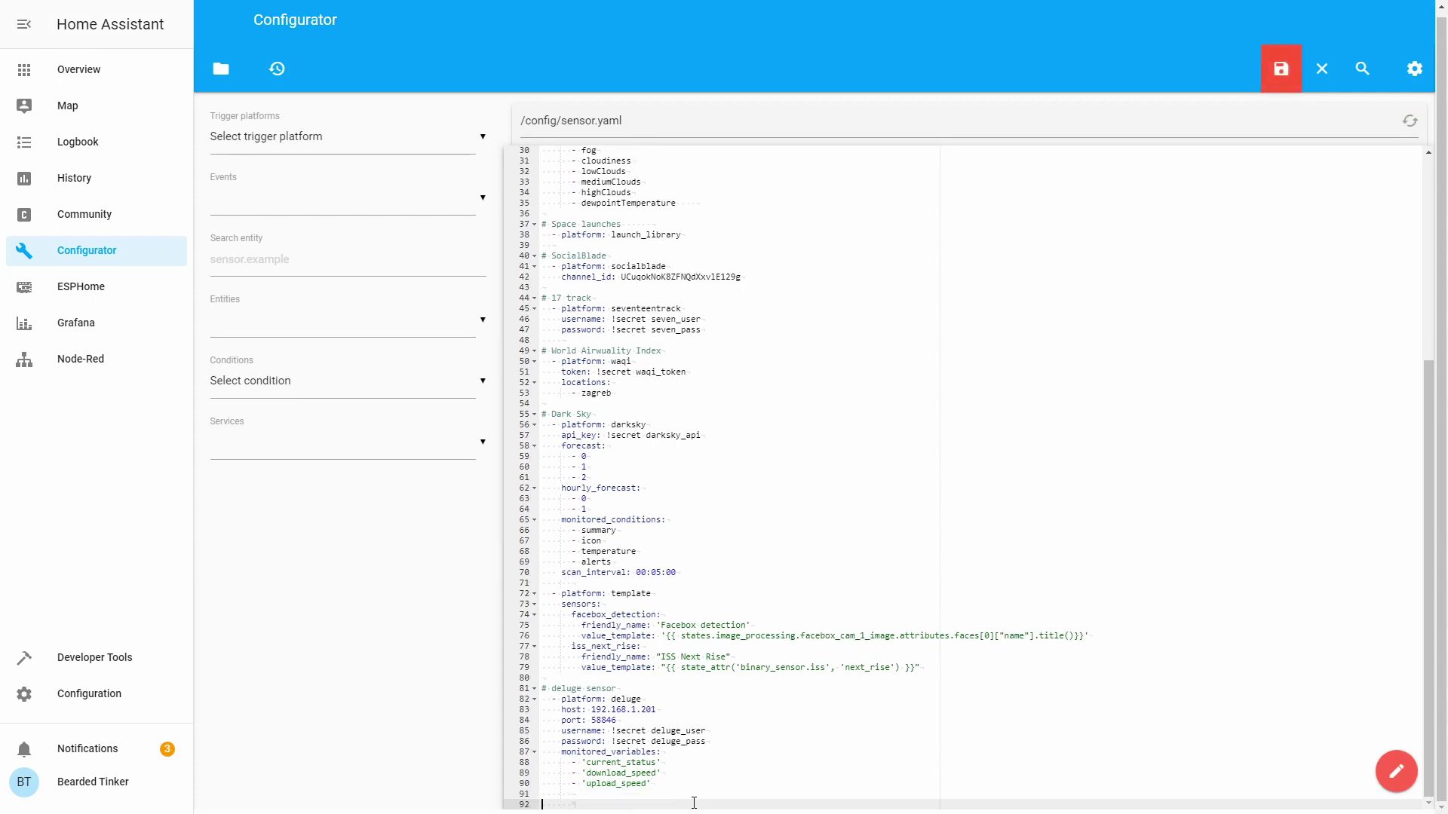
pyautogui.write('# Radarr')
pyautogui.press('Return')
pyautogui.write('-')
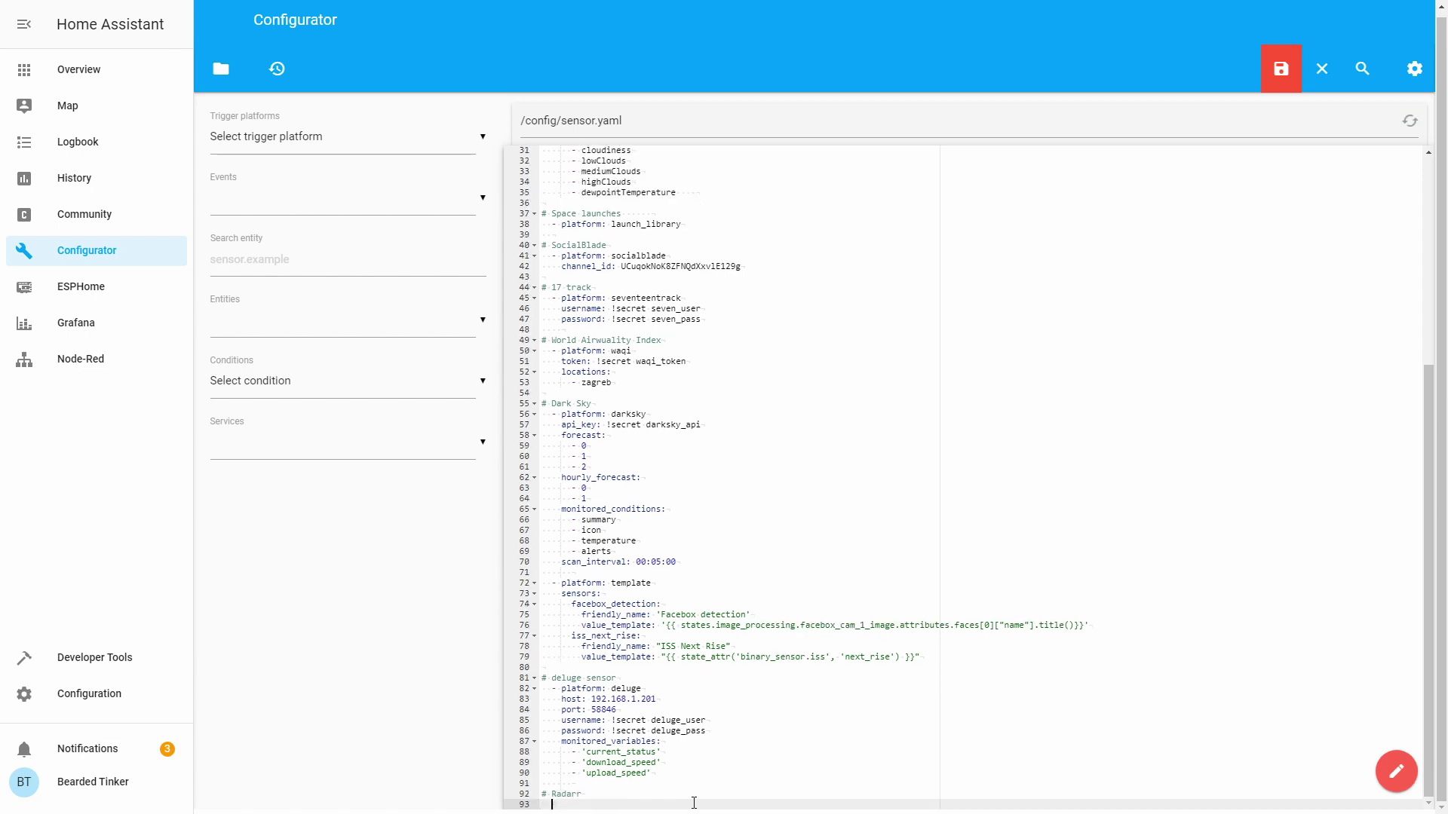
pyautogui.write(' platform: radarr')
pyautogui.press('Return')
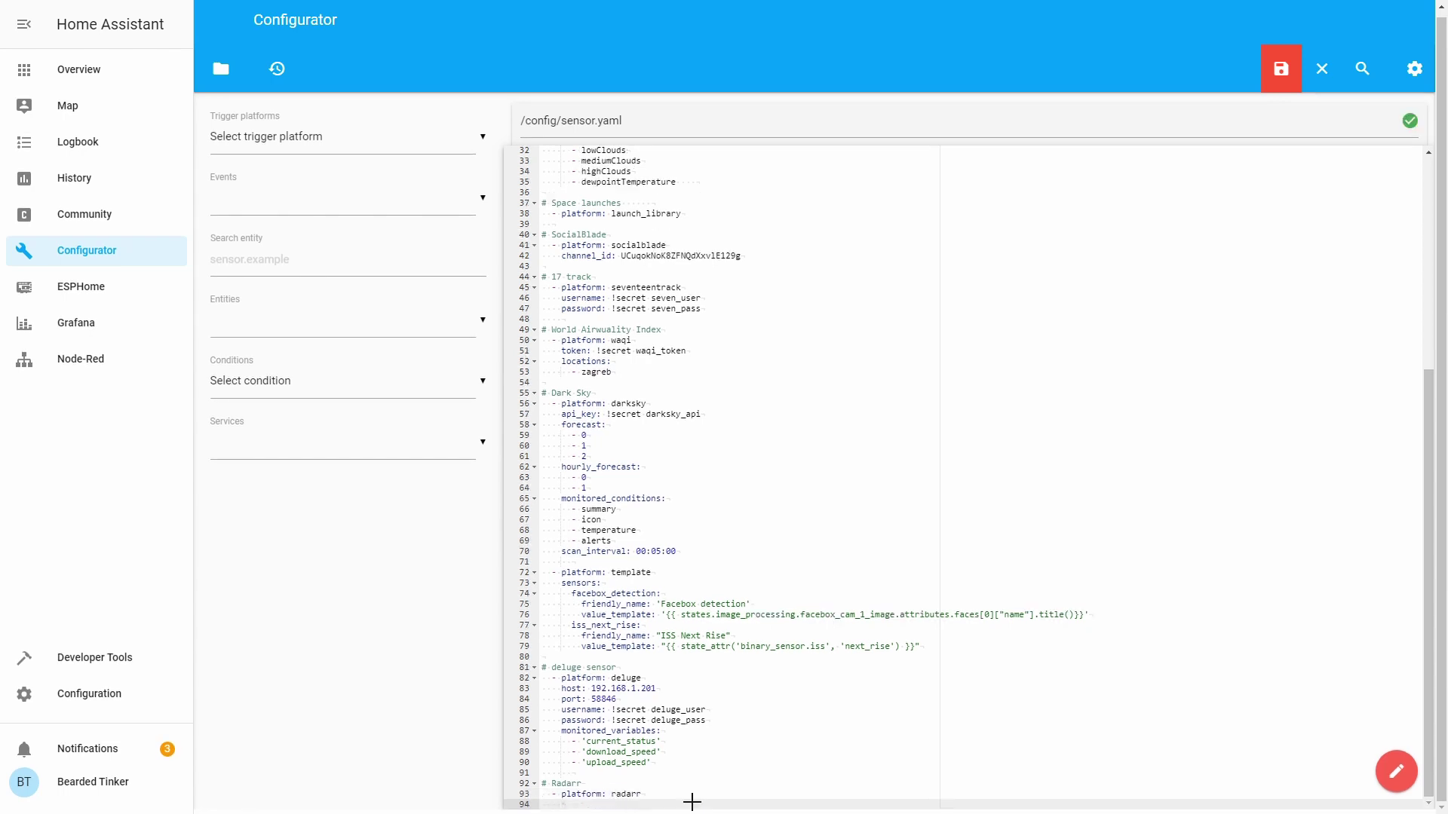
pyautogui.write('api_key: !secret')
pyautogui.hotkey('ctrl', 's')
pyautogui.write('radarr_api')
pyautogui.press('Return')
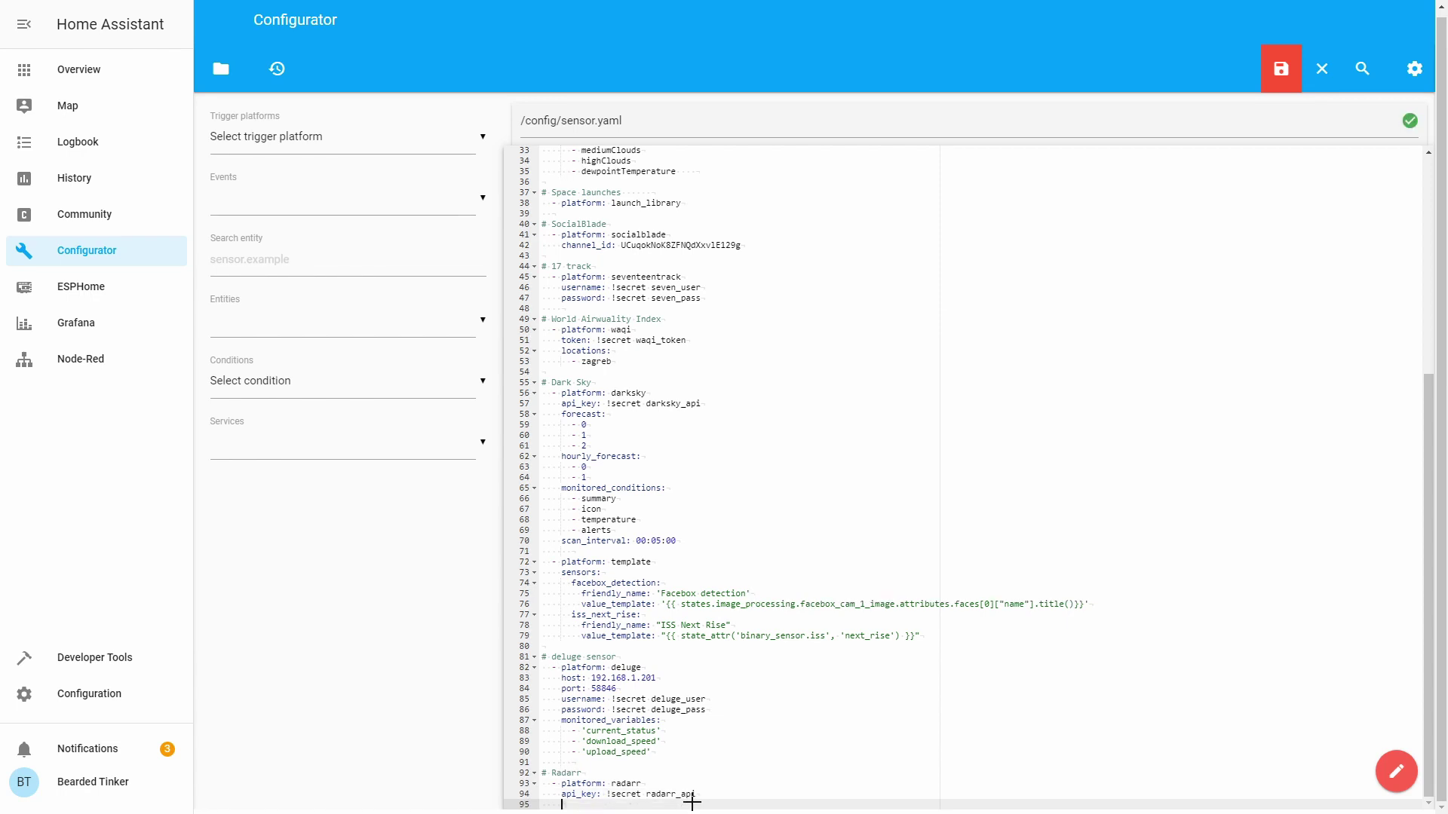
pyautogui.write('host: 192.168.1.201')
# List monitored_conditions movies, upcoming, commands, diskspace and status under the Radarr sensor
pyautogui.press('Return')
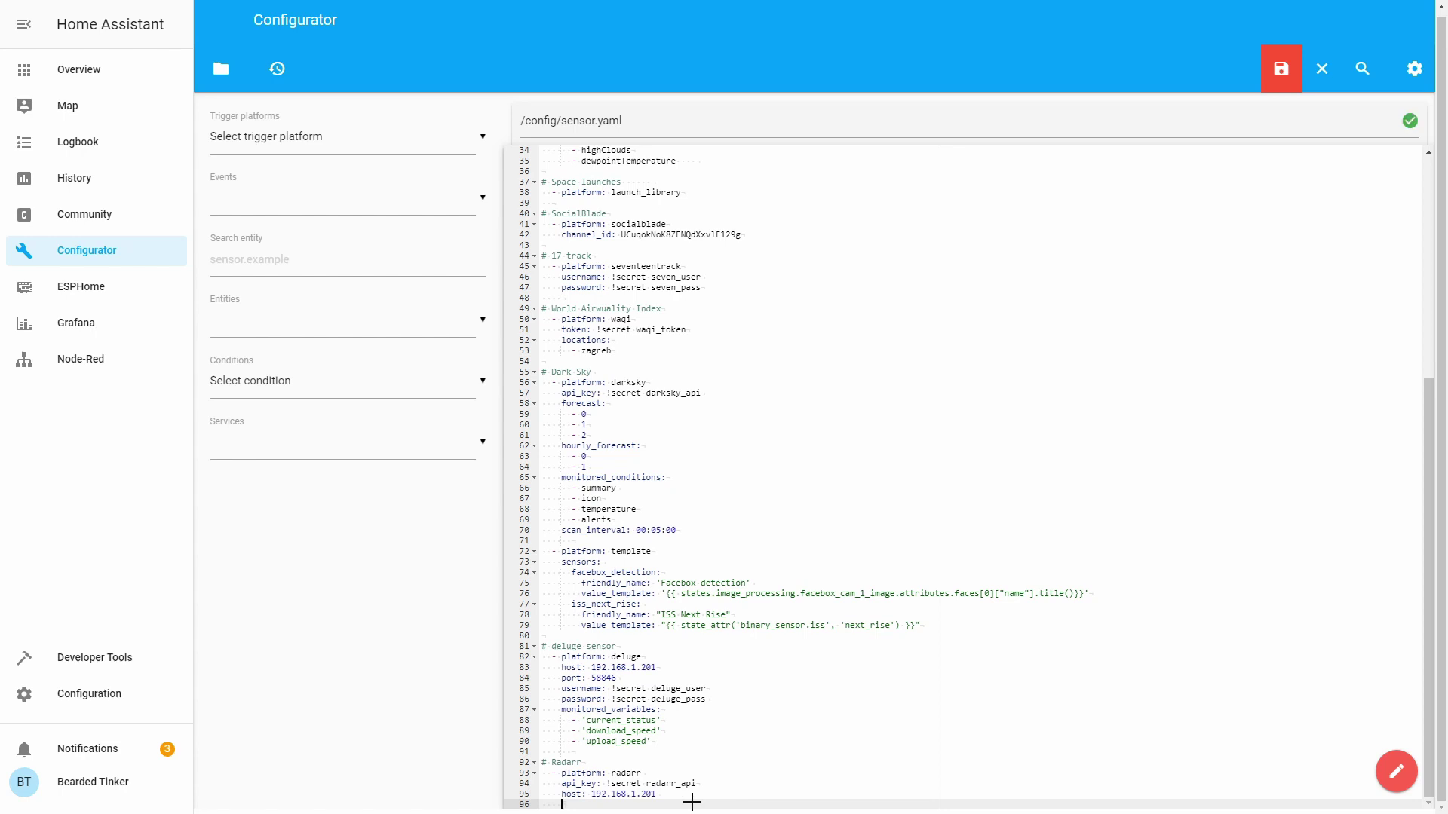
pyautogui.write('monit')
pyautogui.press('BackSpace')
pyautogui.press('BackSpace')
pyautogui.write('ored_conditions:')
pyautogui.press('Return')
pyautogui.press('Tab')
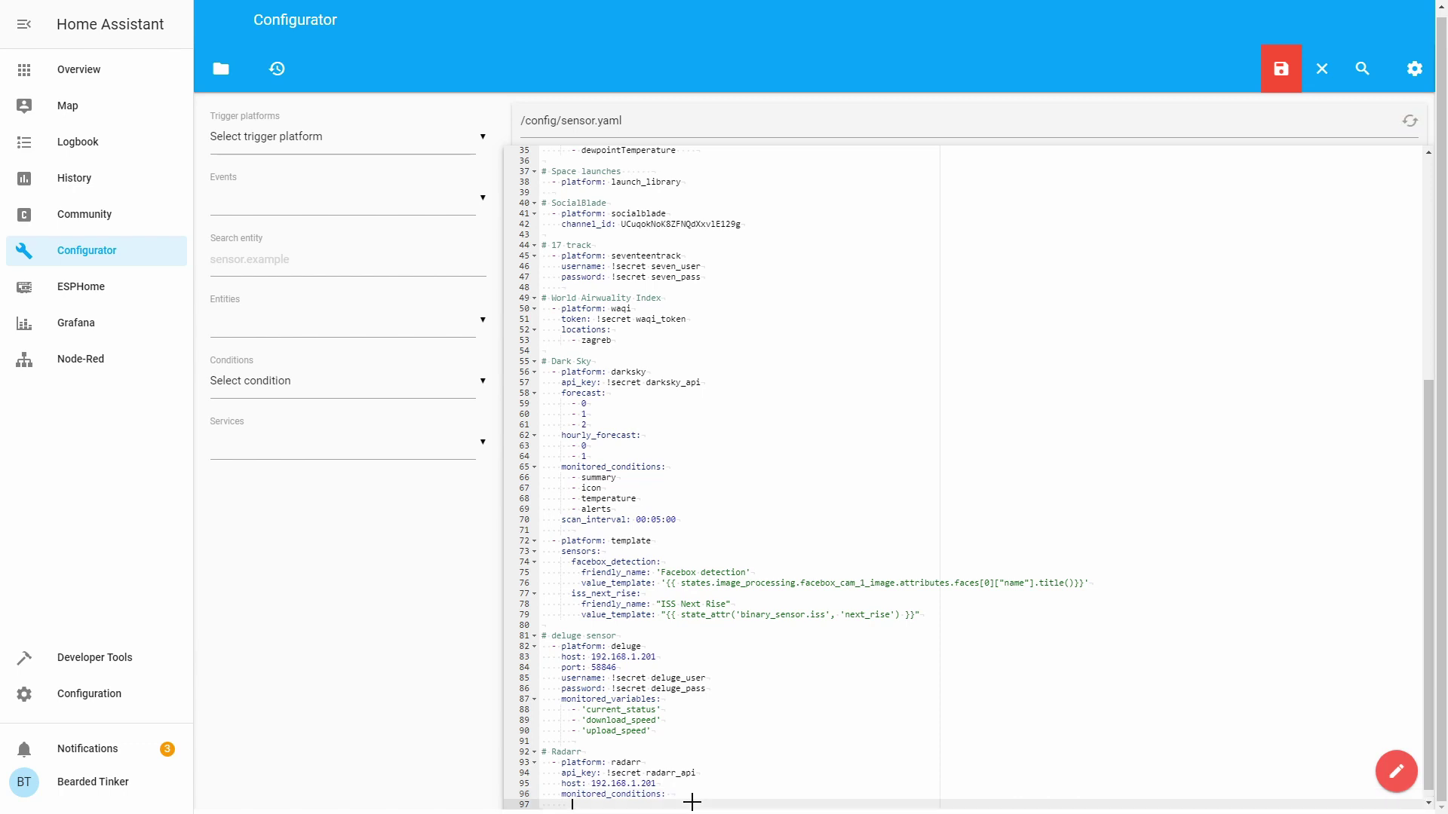
pyautogui.write('- movies')
pyautogui.press('Return')
pyautogui.write('- upcoming')
pyautogui.press('Return')
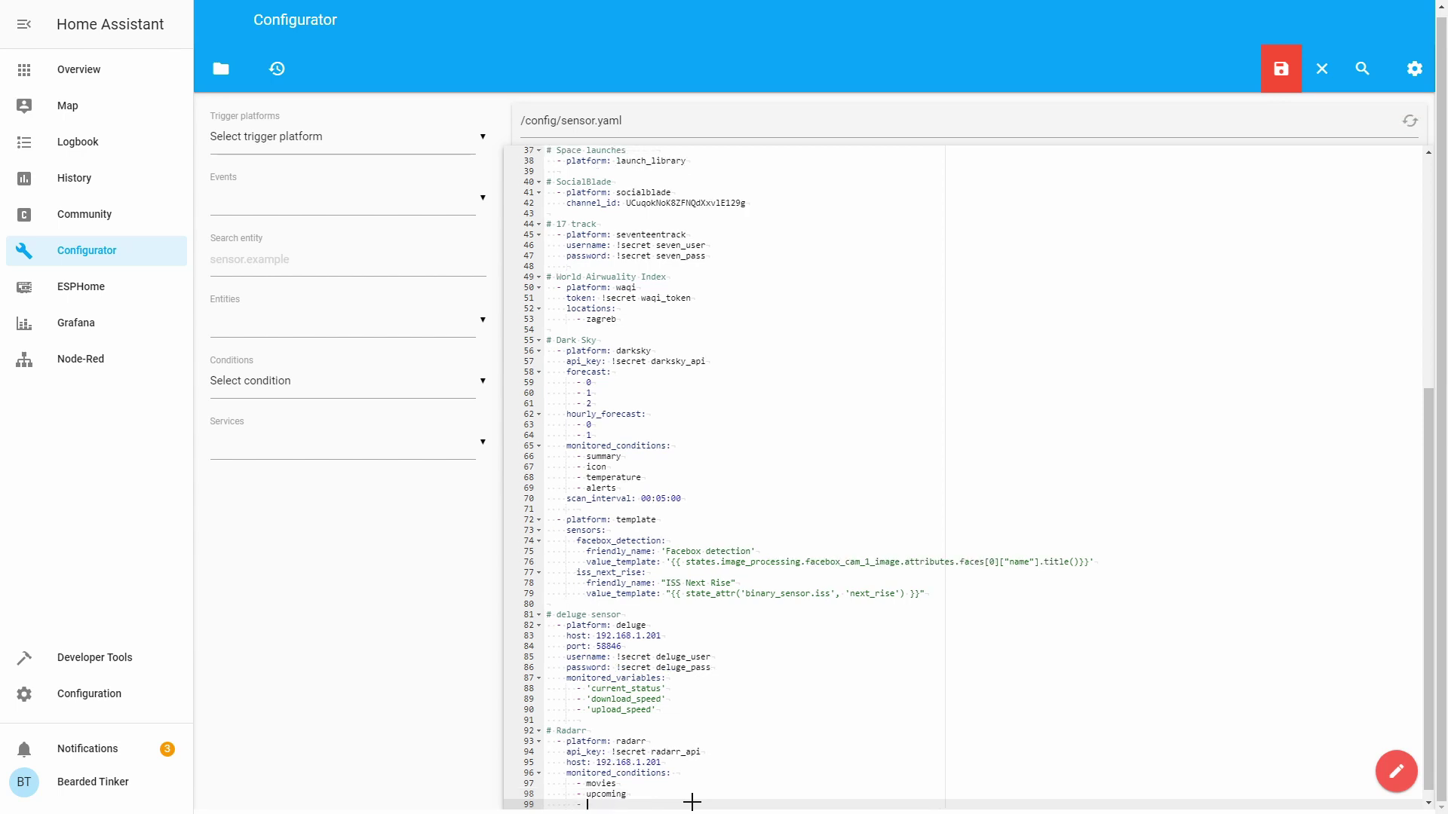
pyautogui.write('- commands')
pyautogui.press('Return')
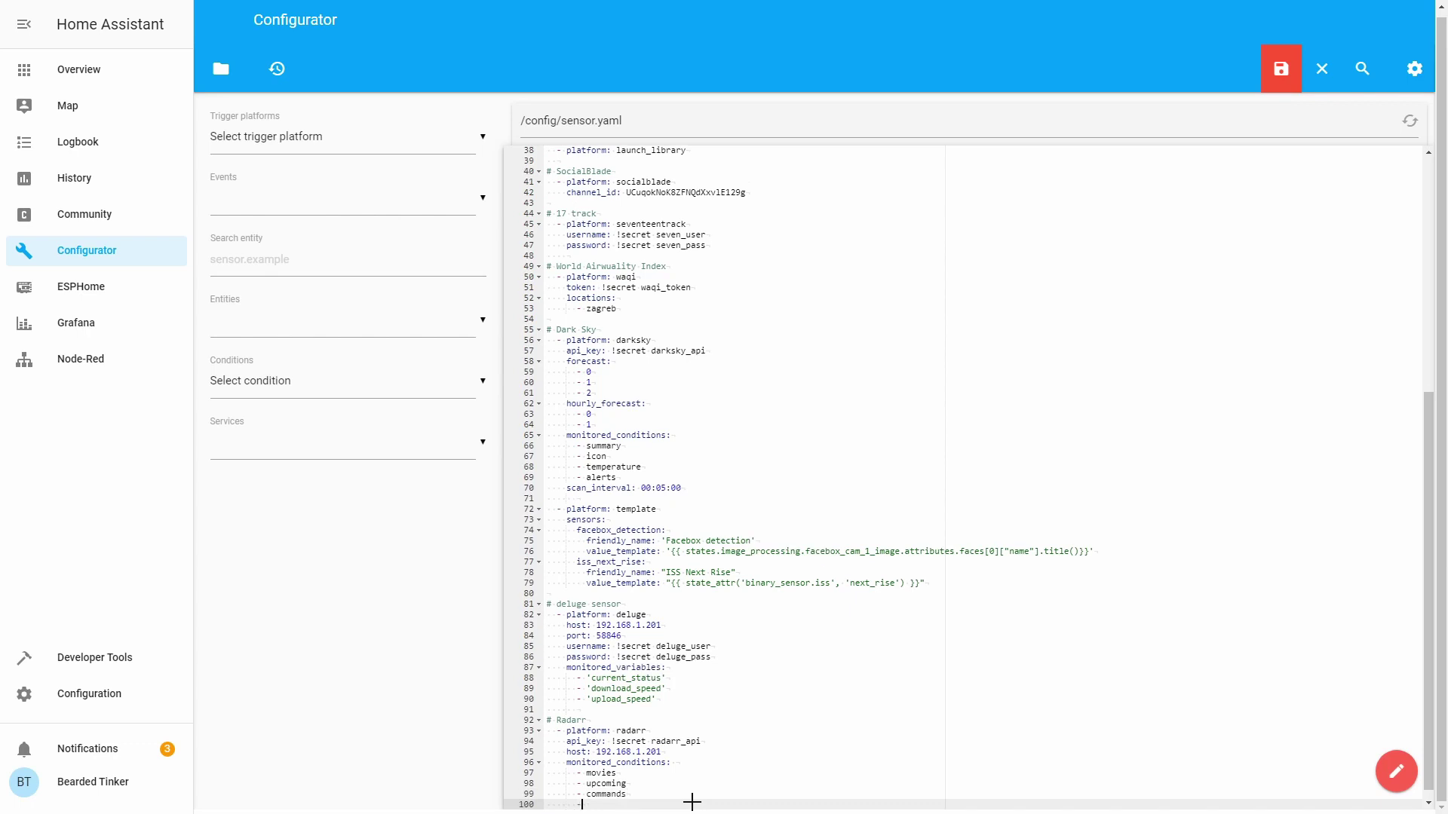
pyautogui.write('- diskspace')
pyautogui.press('Return')
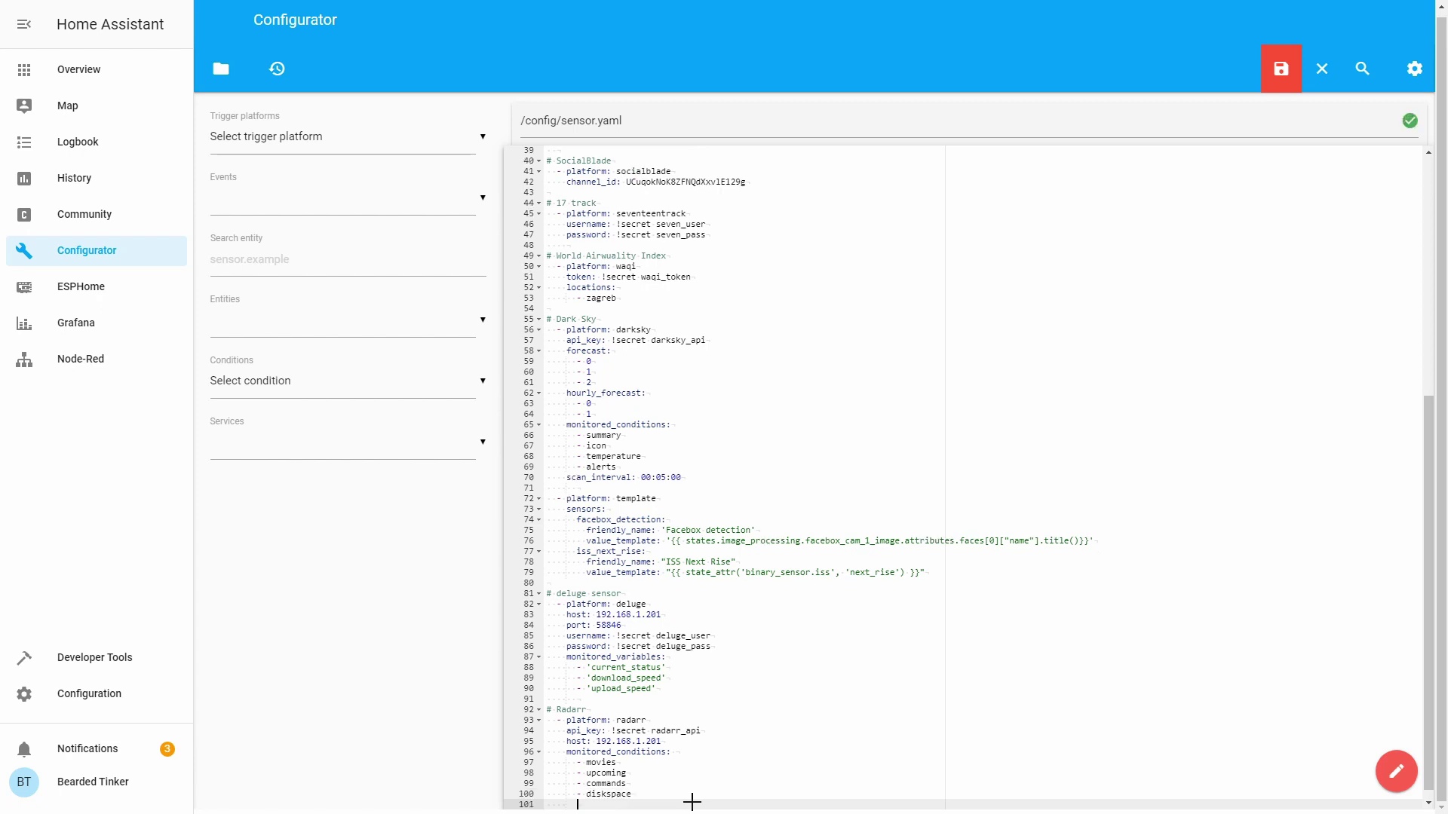
pyautogui.write('- status')
# Add the days setting and save sensor.yaml
pyautogui.press('Return')
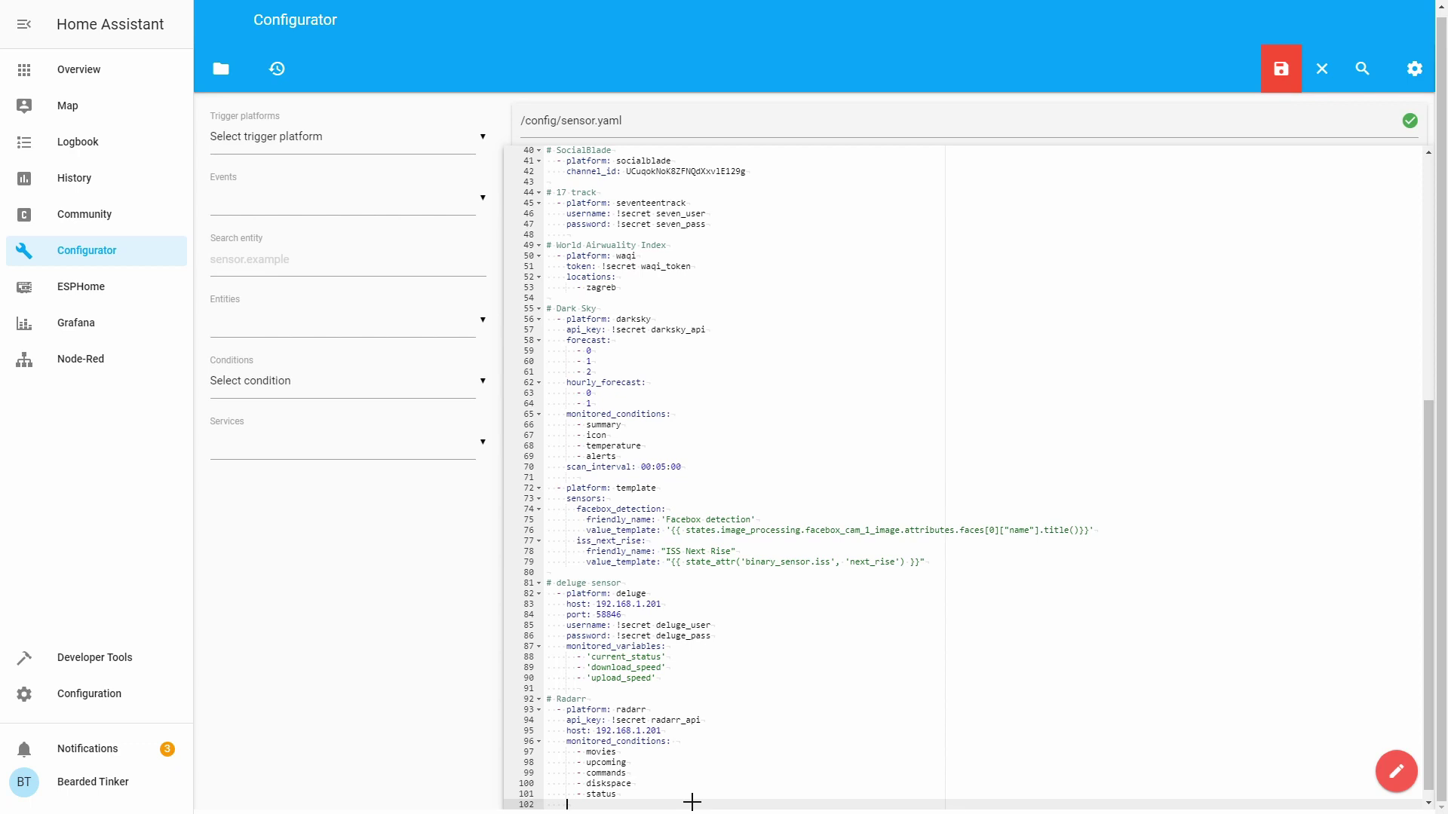
pyautogui.write('days: 7')
pyautogui.click(1283, 76)
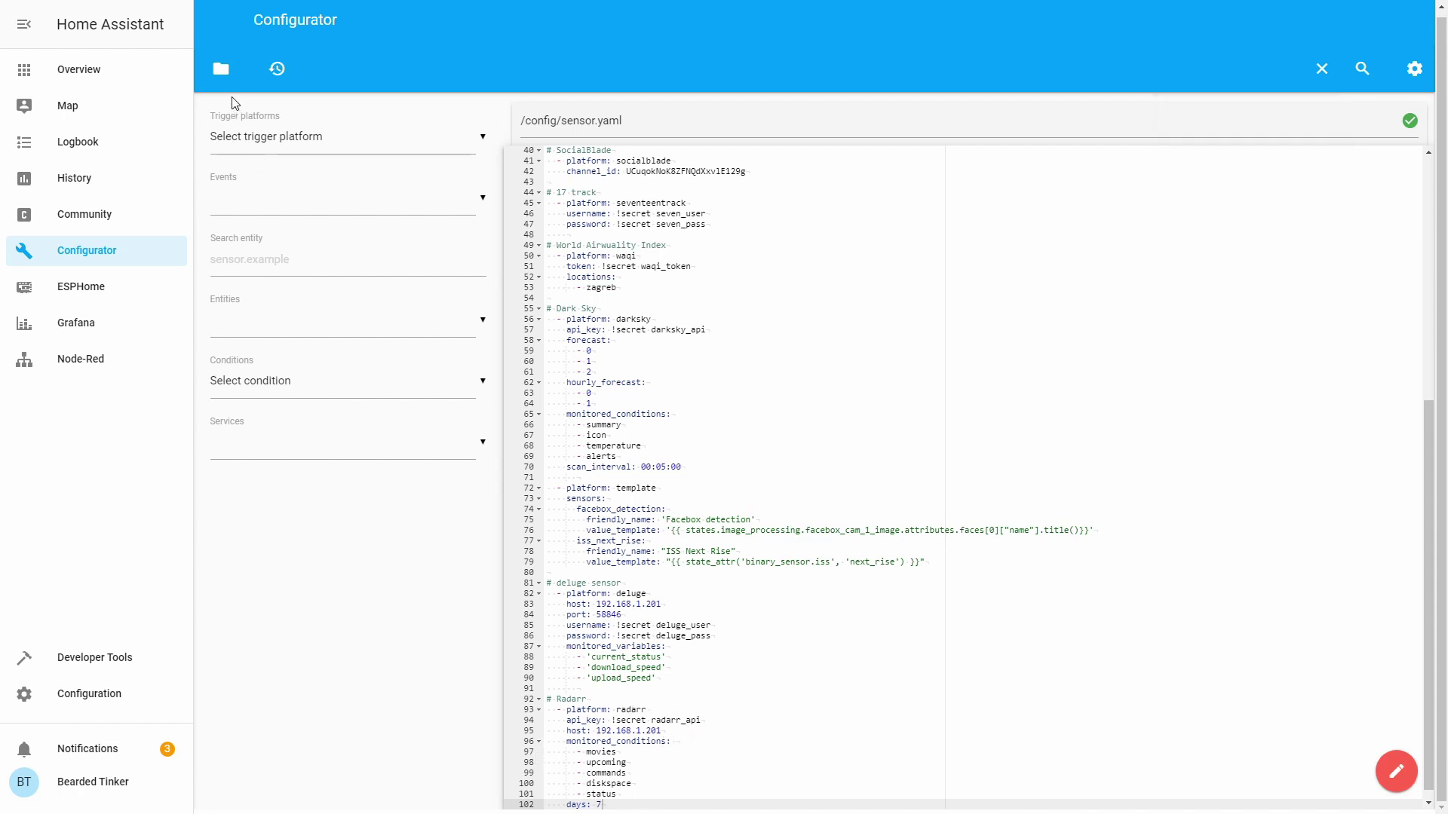
pyautogui.scroll(-1, 542, 432)
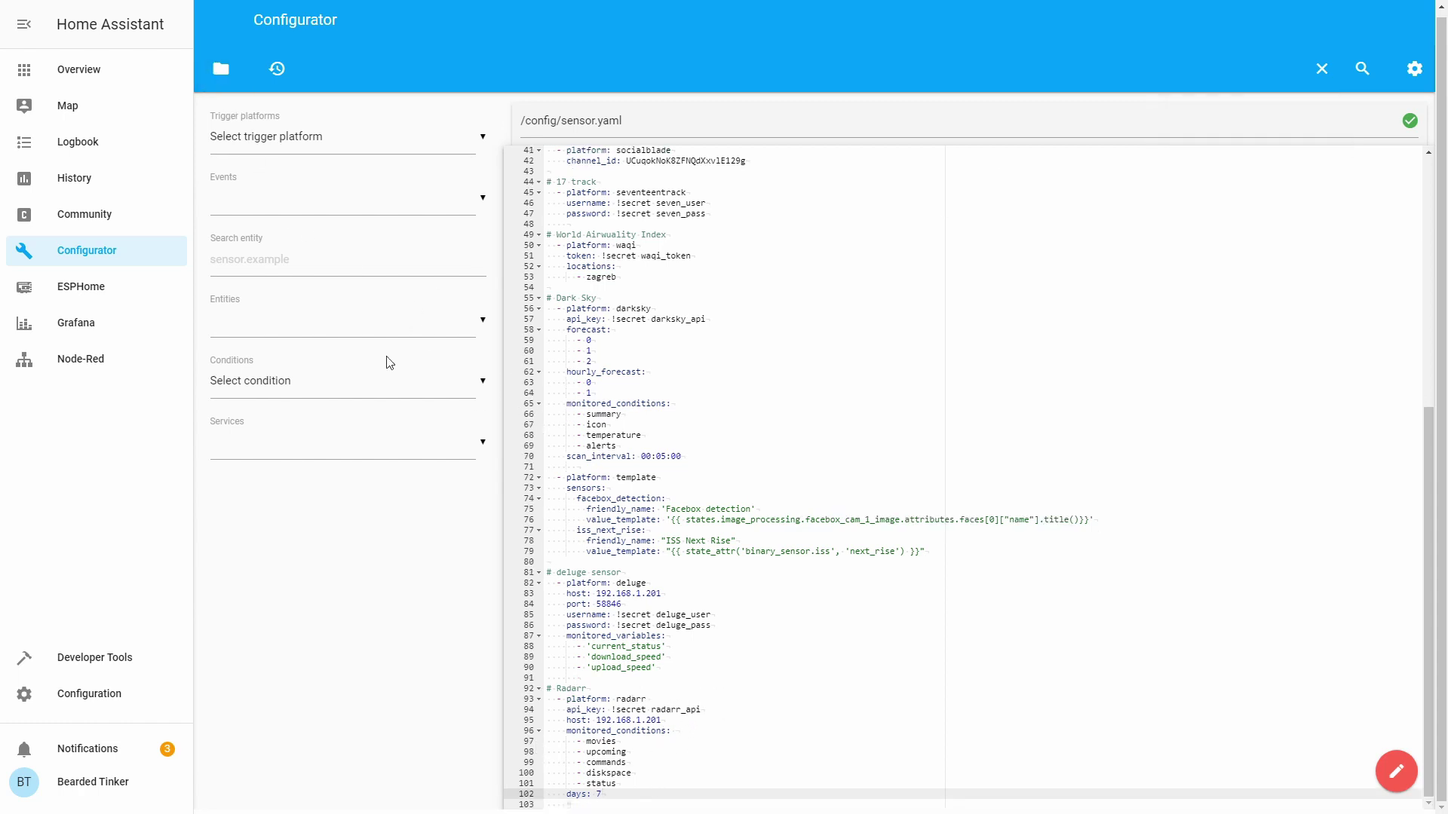
# Run Check Config in Server Controls, then restart Home Assistant and confirm with OK
pyautogui.click(89, 693)
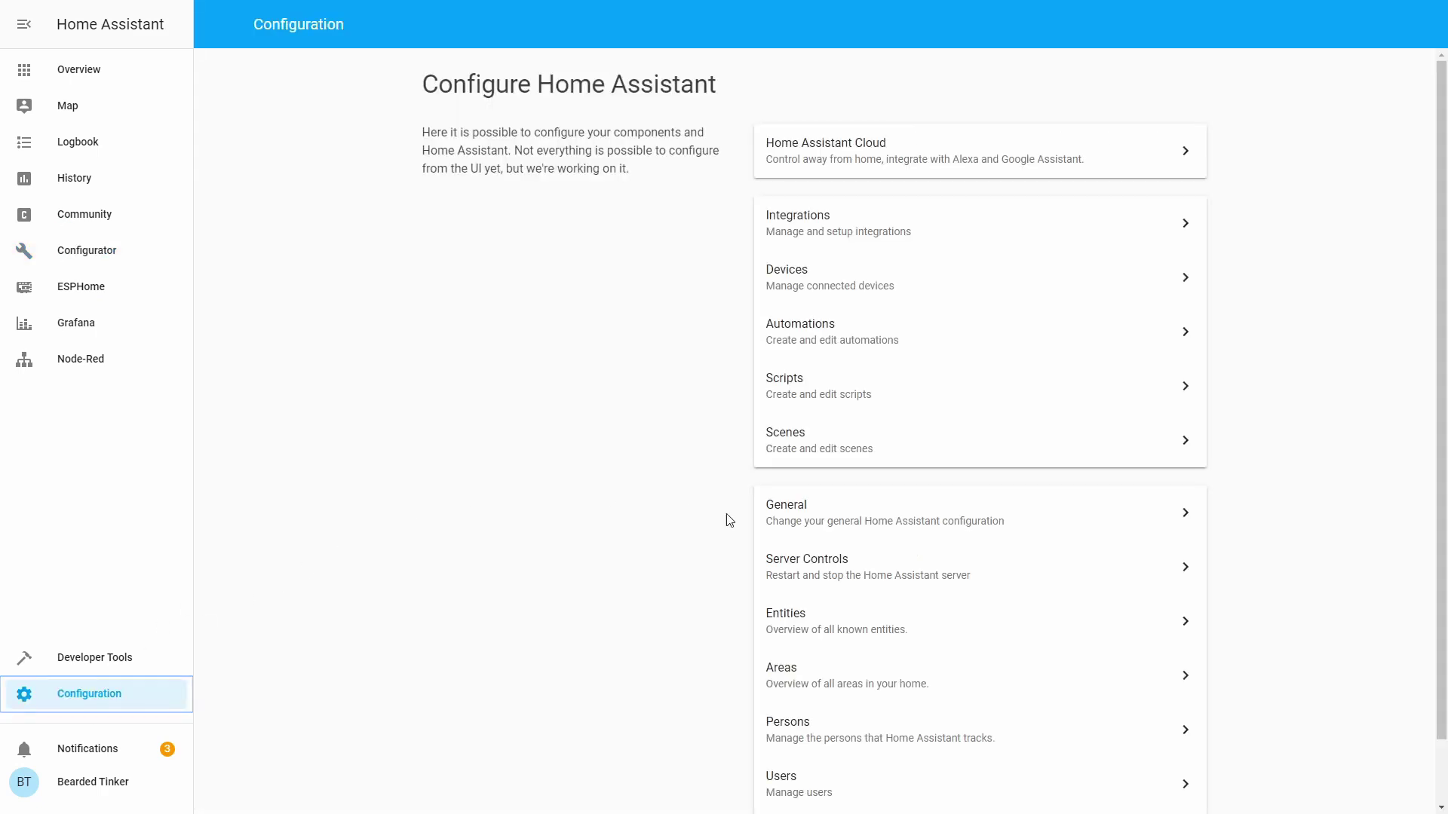
pyautogui.click(783, 560)
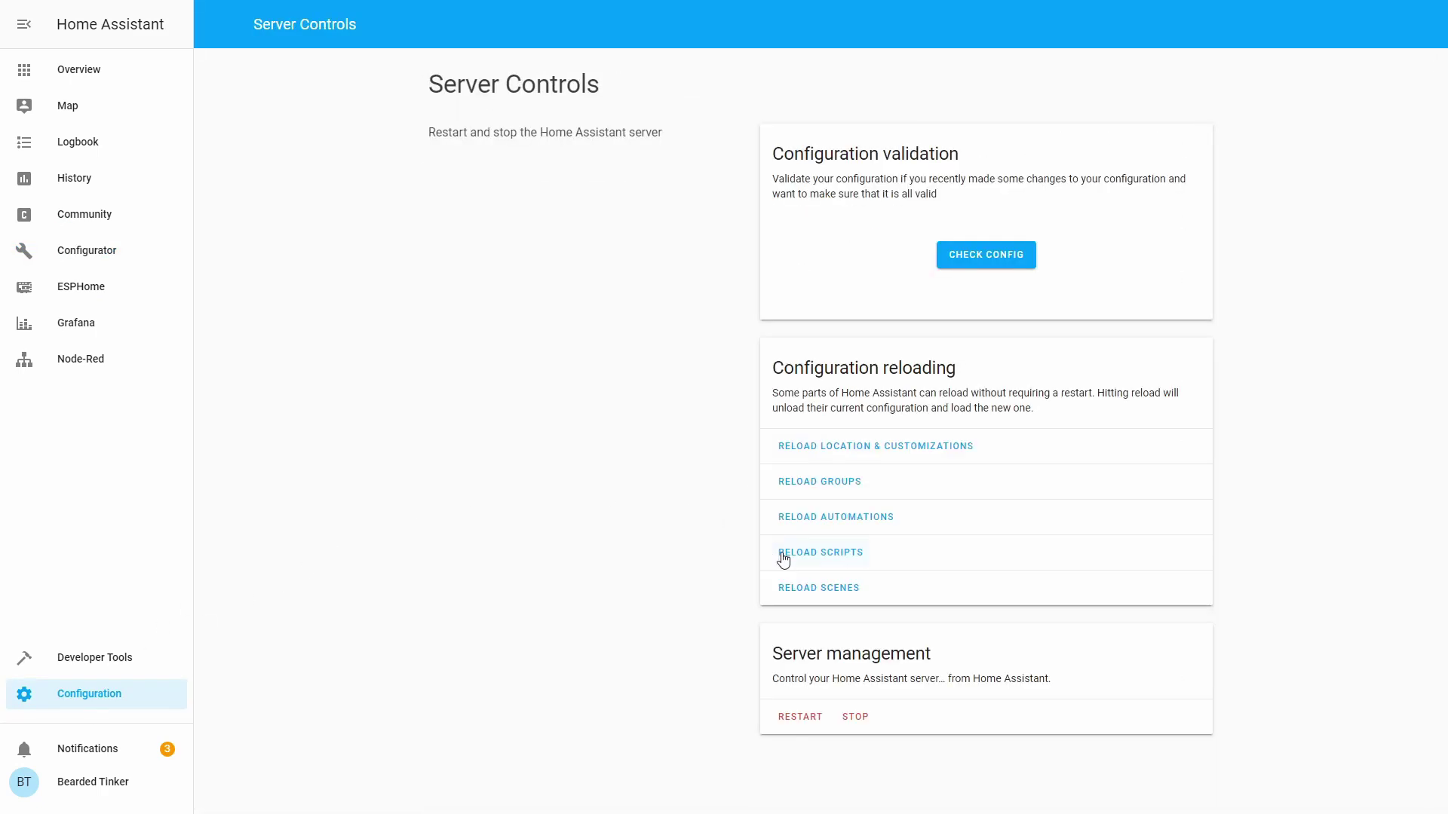
pyautogui.click(976, 252)
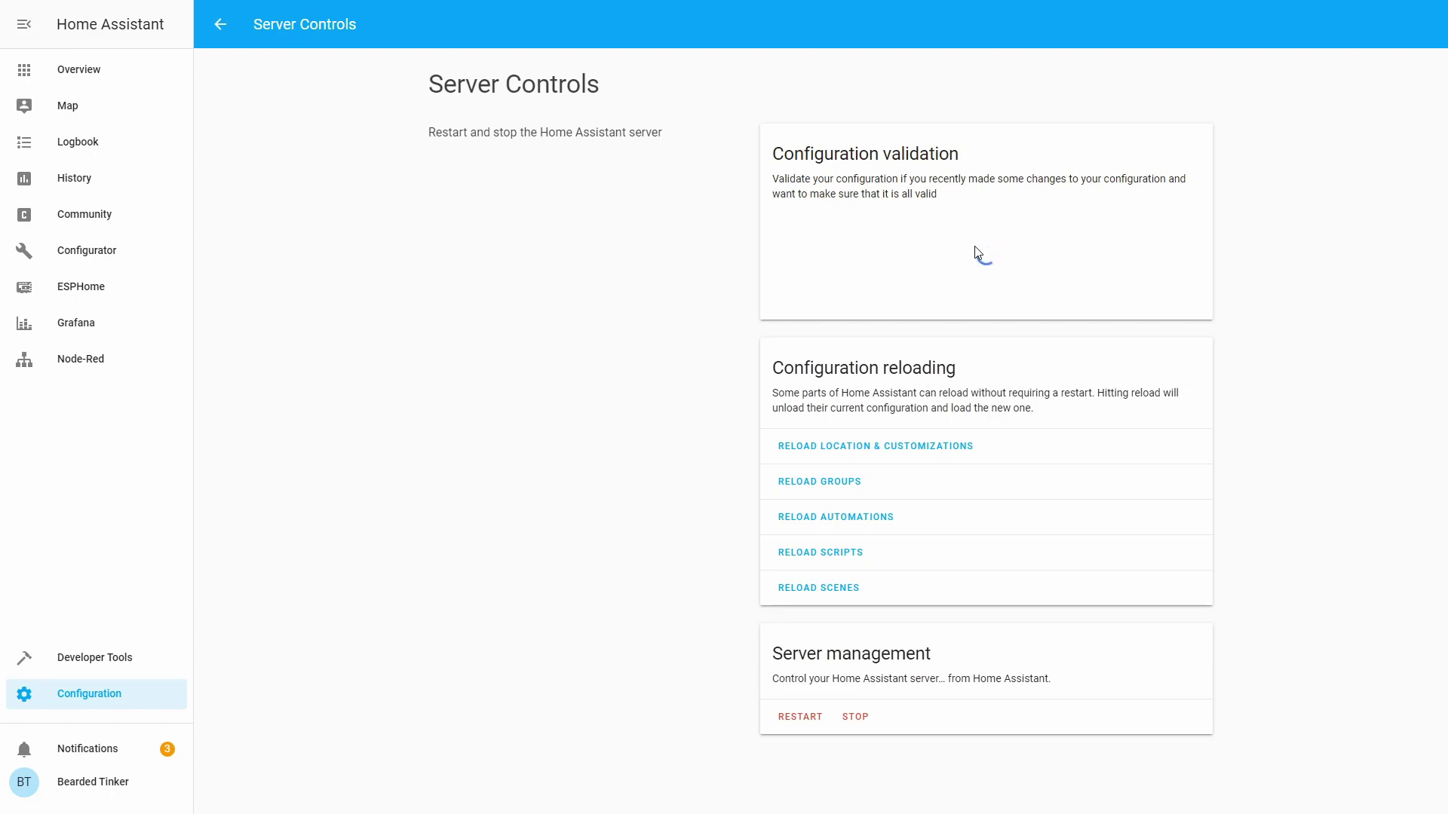
pyautogui.click(810, 726)
pyautogui.click(845, 452)
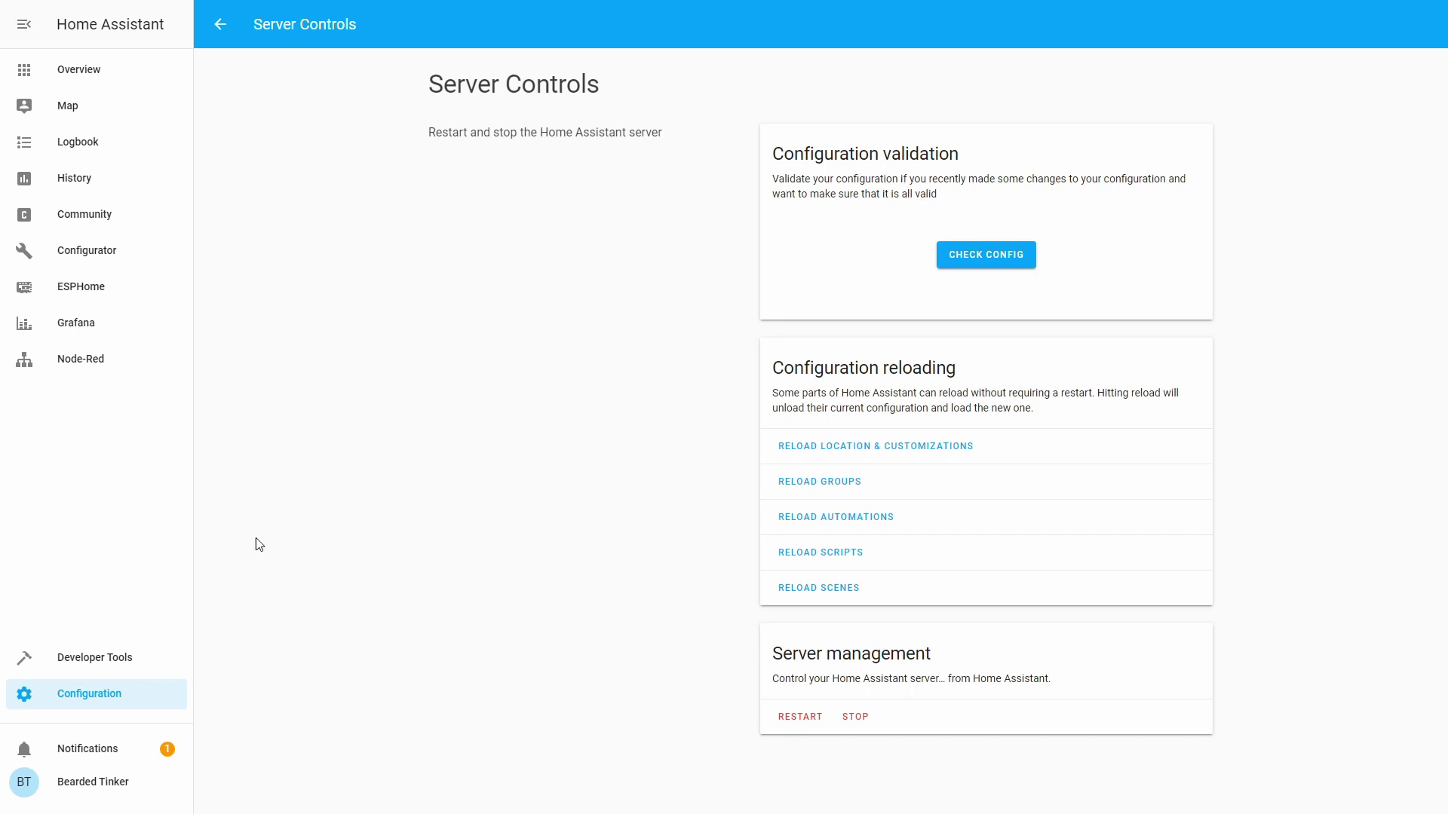
# Edit the MEDIA dashboard view and add a new Entities card
pyautogui.click(83, 72)
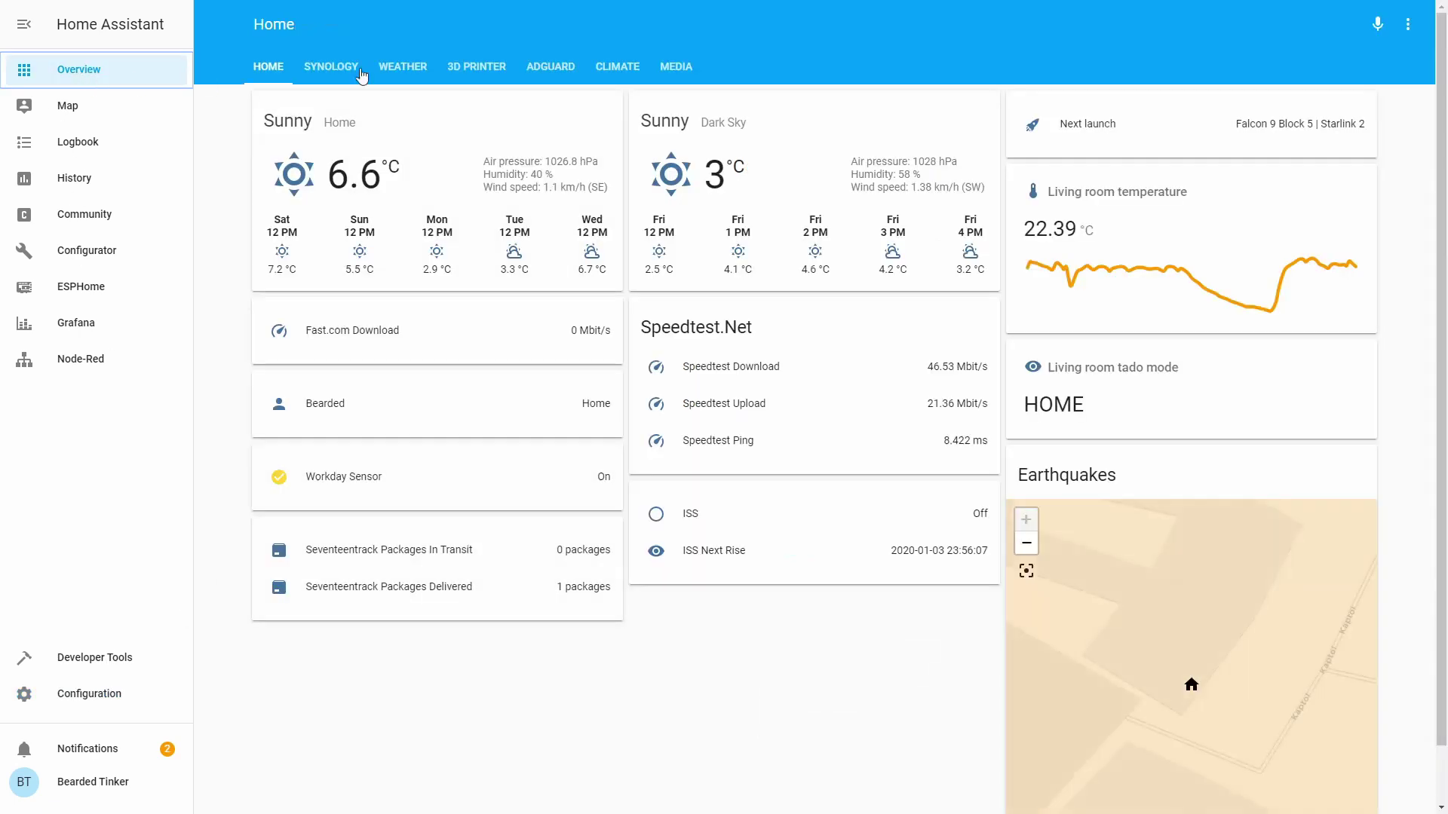
pyautogui.click(670, 69)
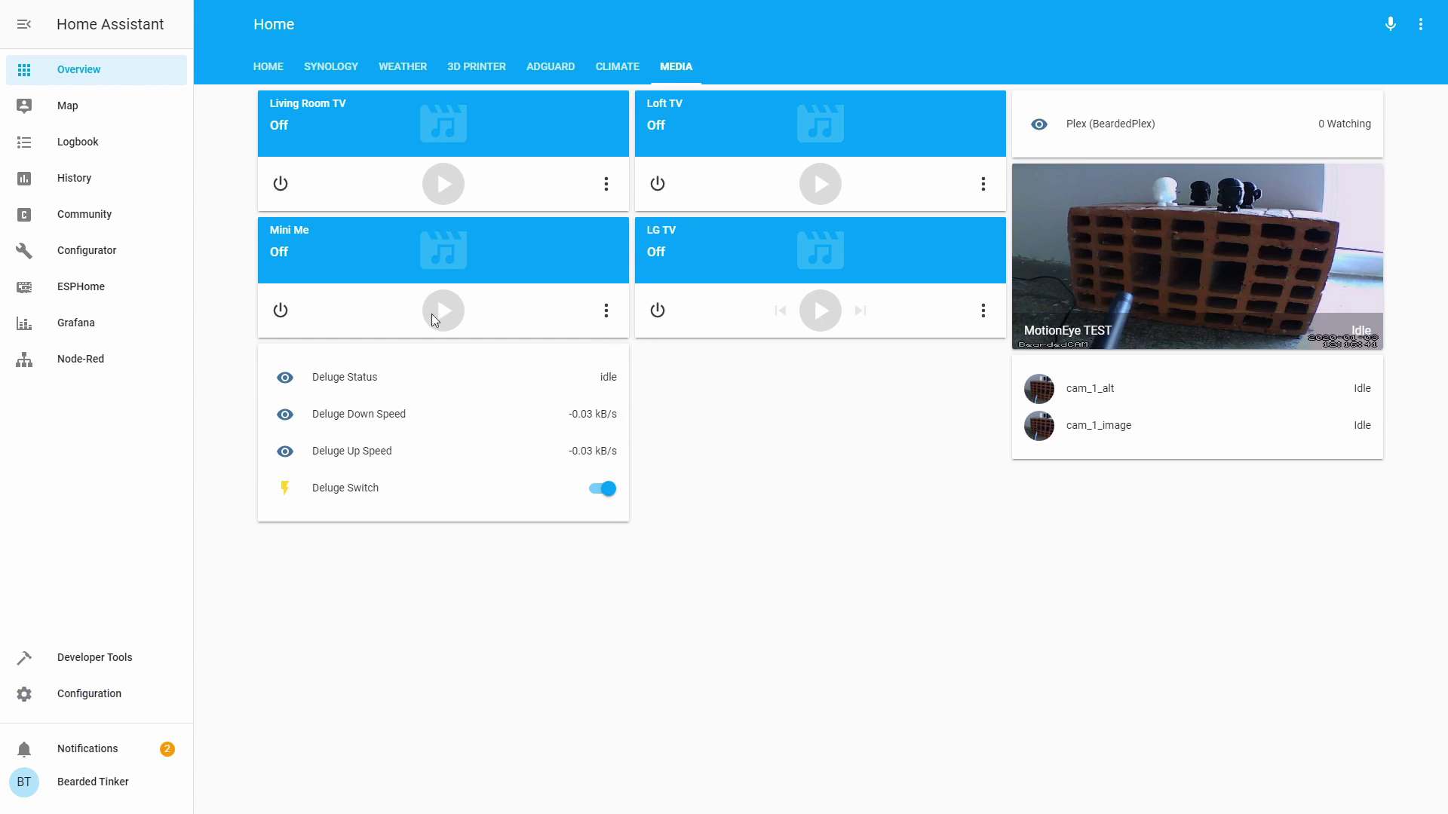
pyautogui.click(1420, 24)
pyautogui.click(1422, 38)
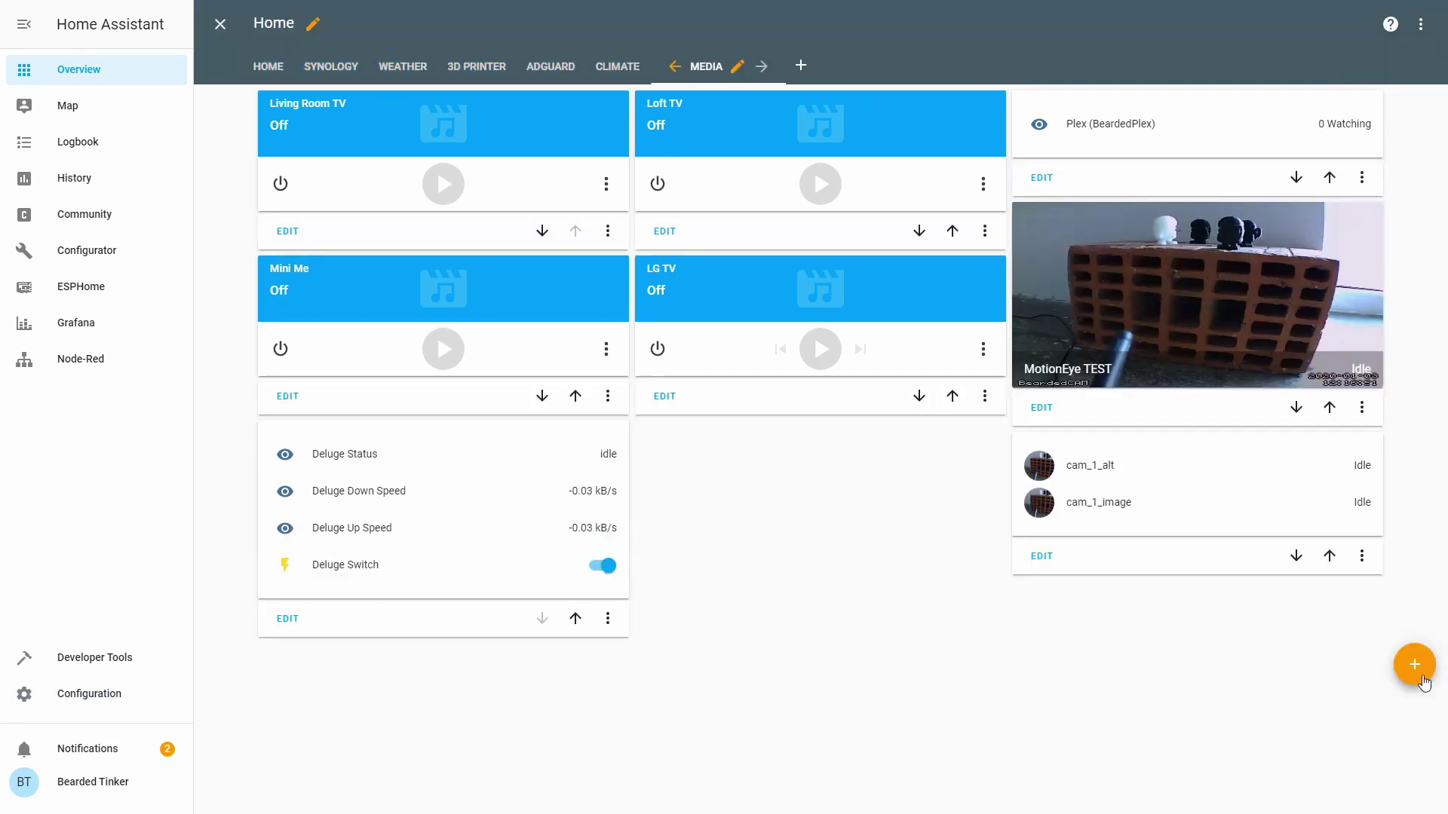
pyautogui.click(1414, 666)
pyautogui.click(945, 275)
# Add Radarr Movies, Status, Upcoming, Disk Space and Commands sensors to the card
pyautogui.click(543, 486)
pyautogui.write('rad')
pyautogui.click(558, 614)
pyautogui.write('rad')
pyautogui.click(550, 684)
pyautogui.write('rad')
pyautogui.click(621, 753)
pyautogui.click(557, 559)
pyautogui.write('rad')
pyautogui.click(517, 269)
pyautogui.write('rad')
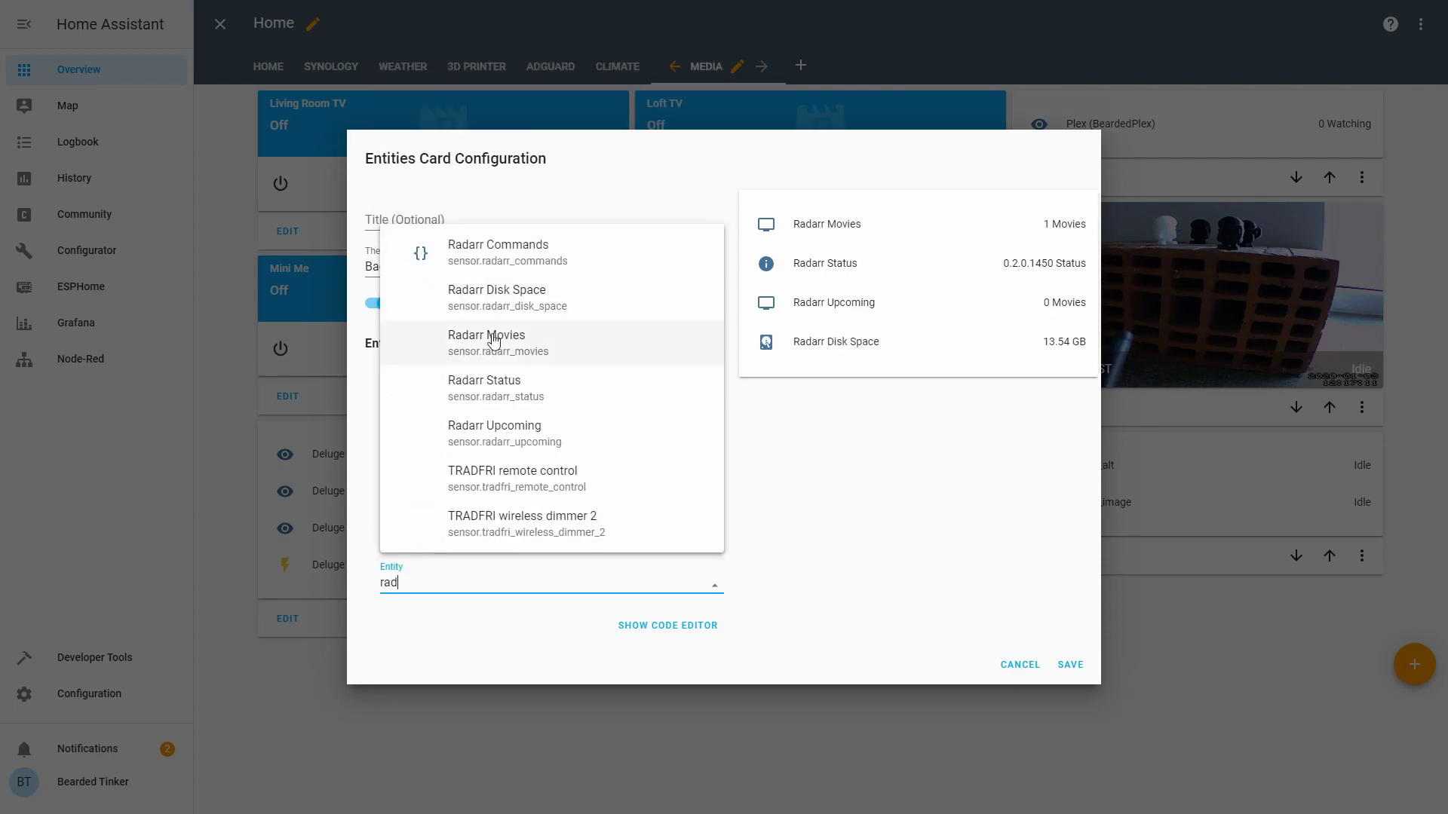
pyautogui.click(513, 245)
# Title the card 'Radarr', turn off Show Header Toggle, and save it
pyautogui.click(588, 198)
pyautogui.write('Radarr')
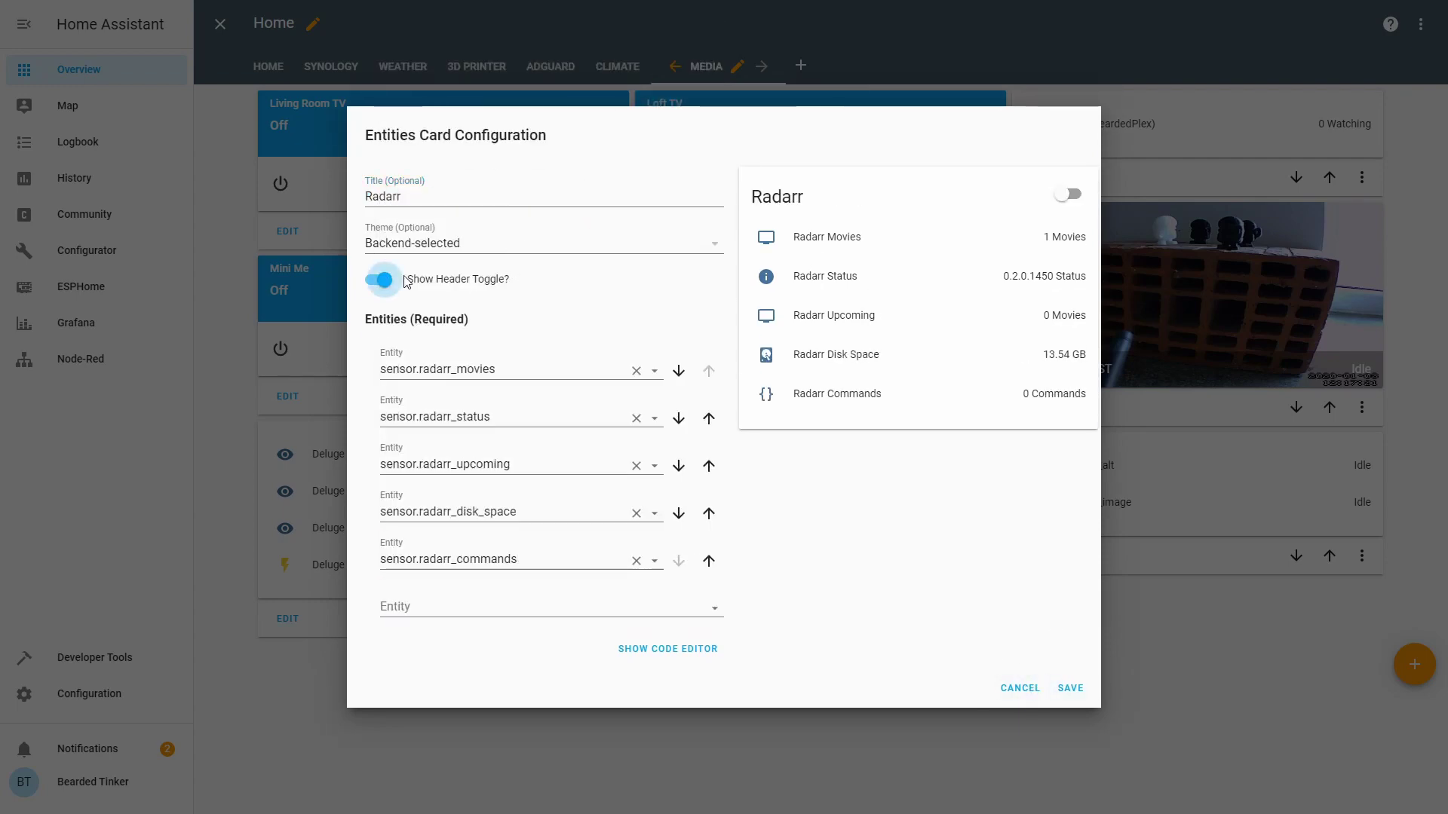
pyautogui.click(379, 281)
pyautogui.click(1070, 689)
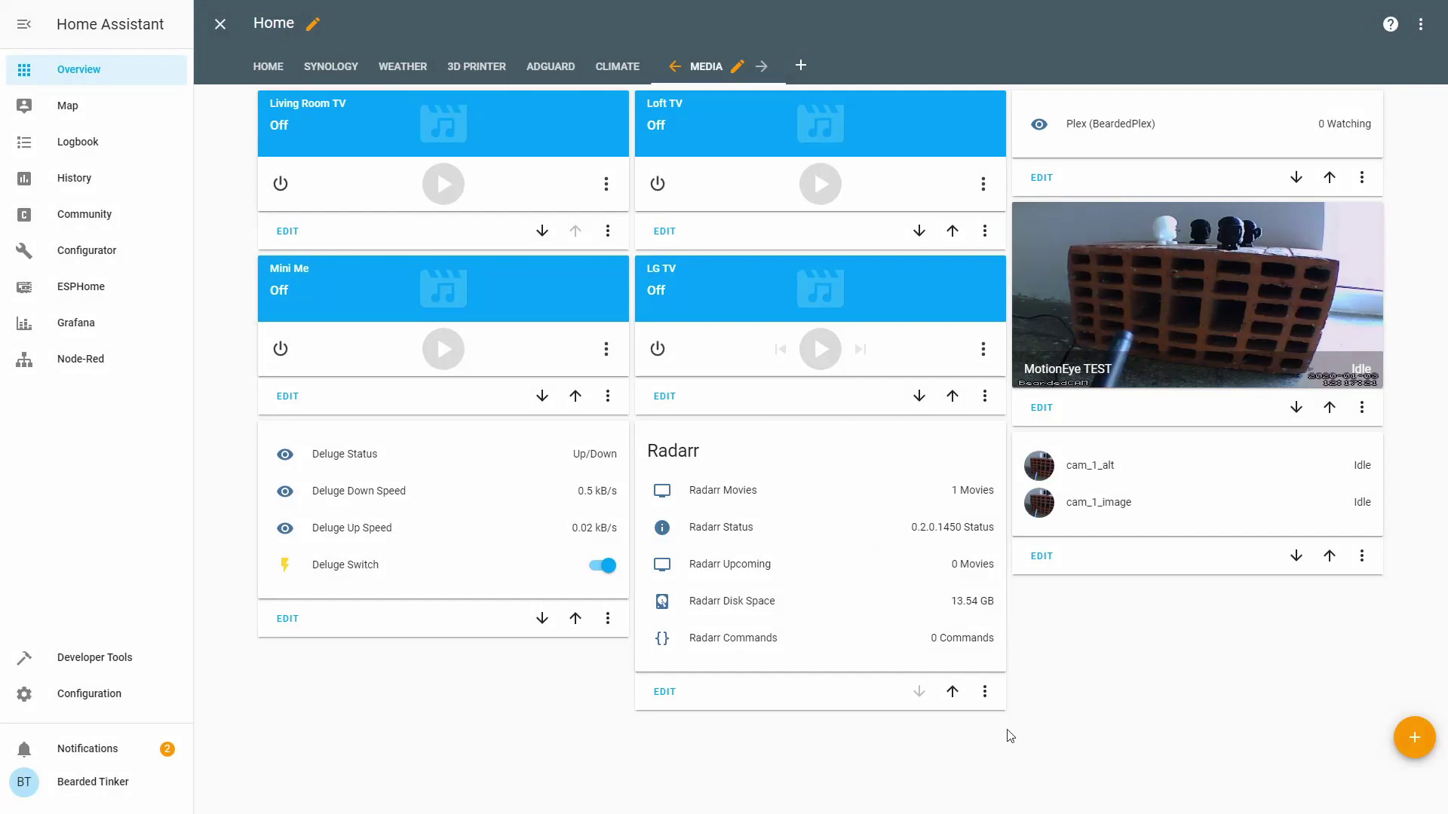
# Leave dashboard edit mode and review the Radarr Movies and Status sensor details
pyautogui.click(220, 24)
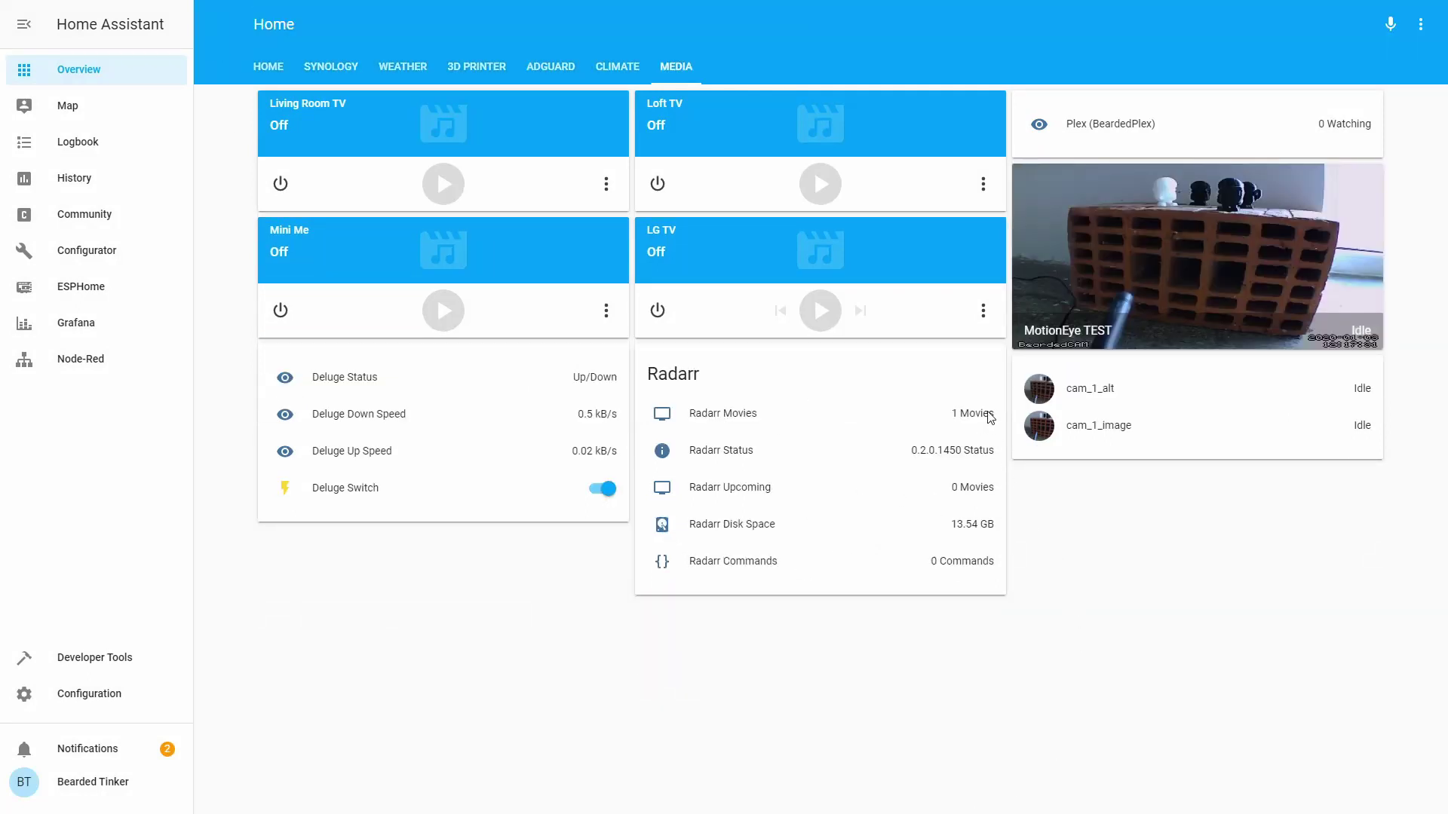
pyautogui.click(740, 413)
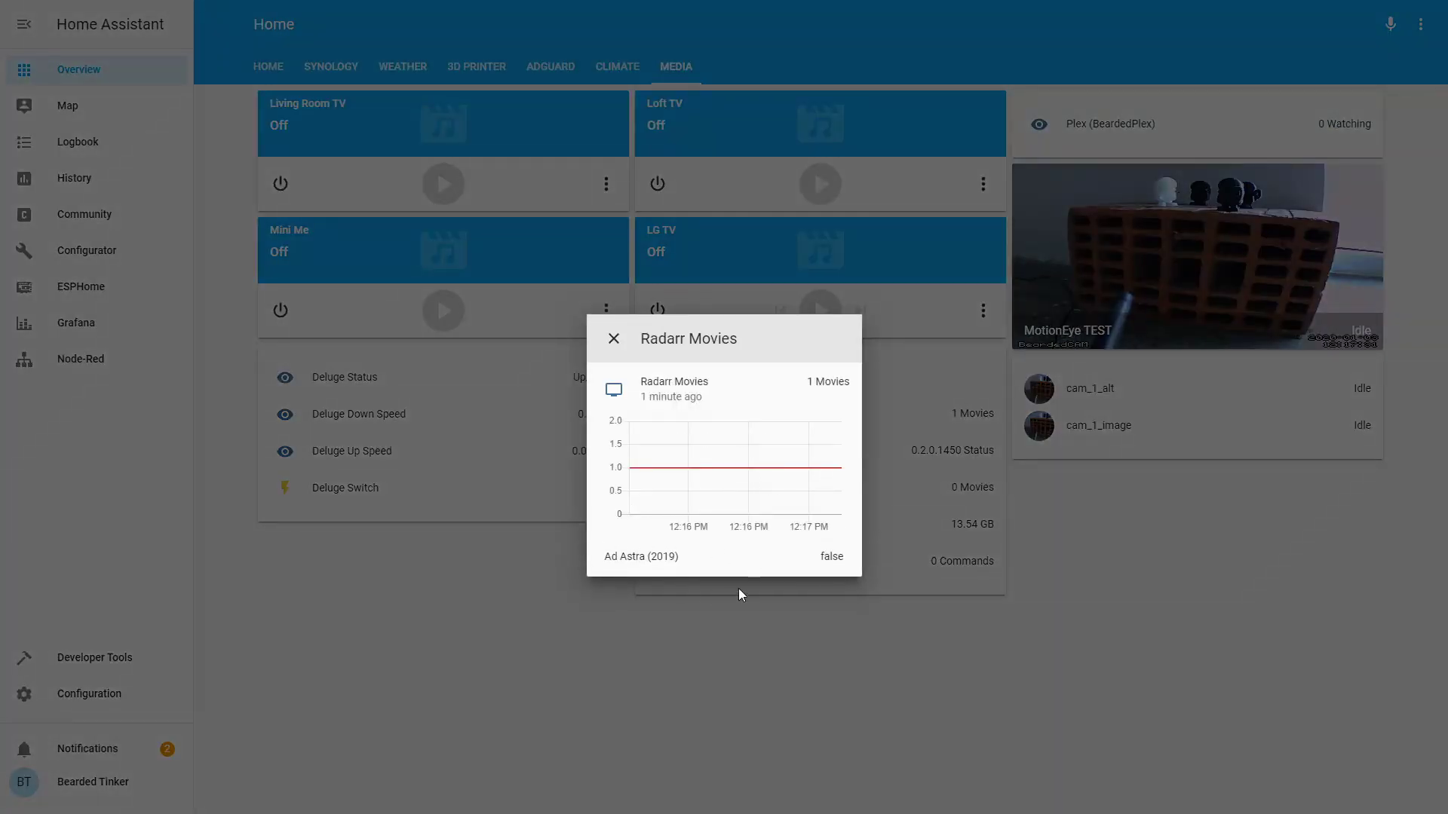
pyautogui.click(613, 338)
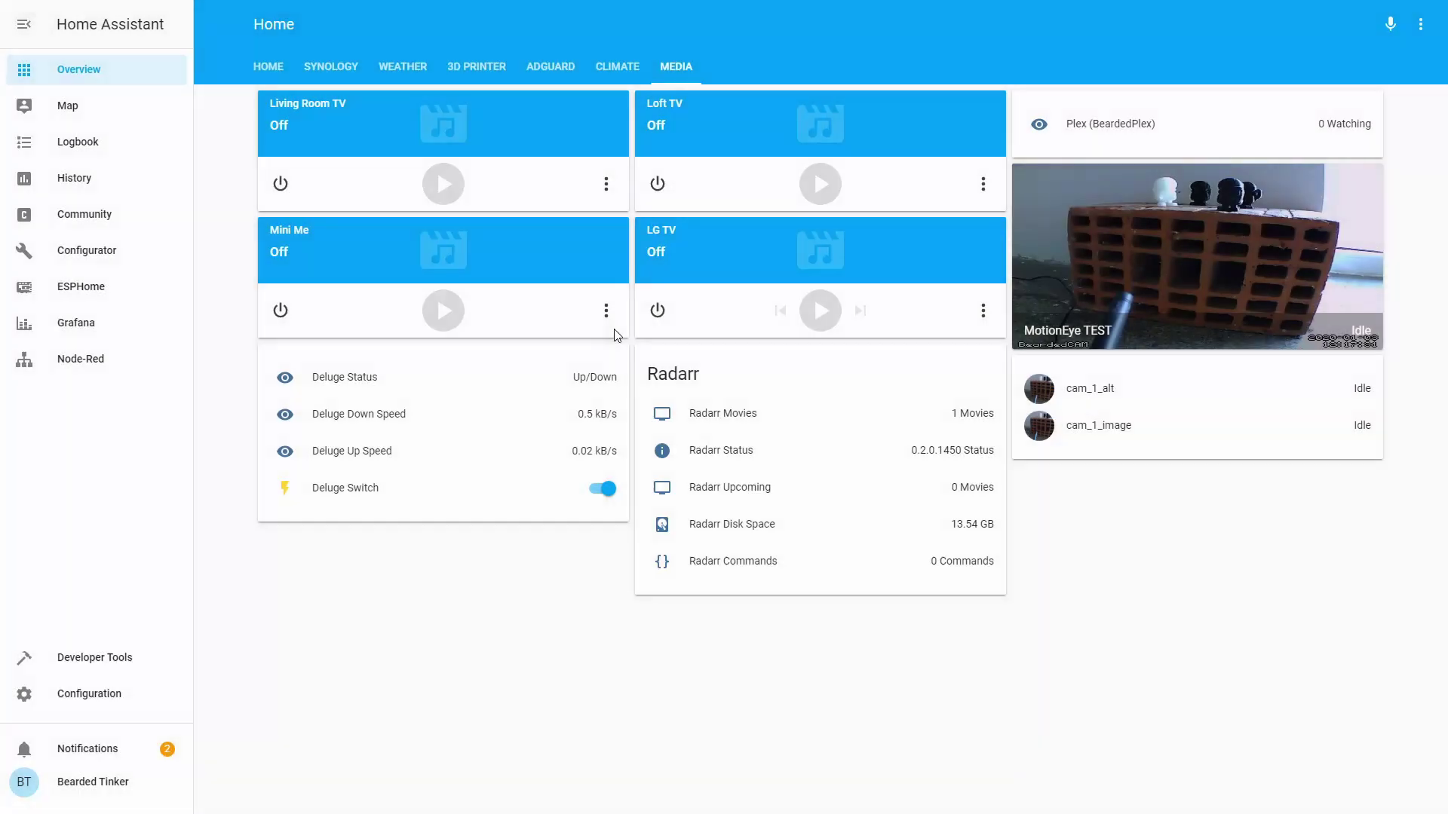
pyautogui.click(703, 457)
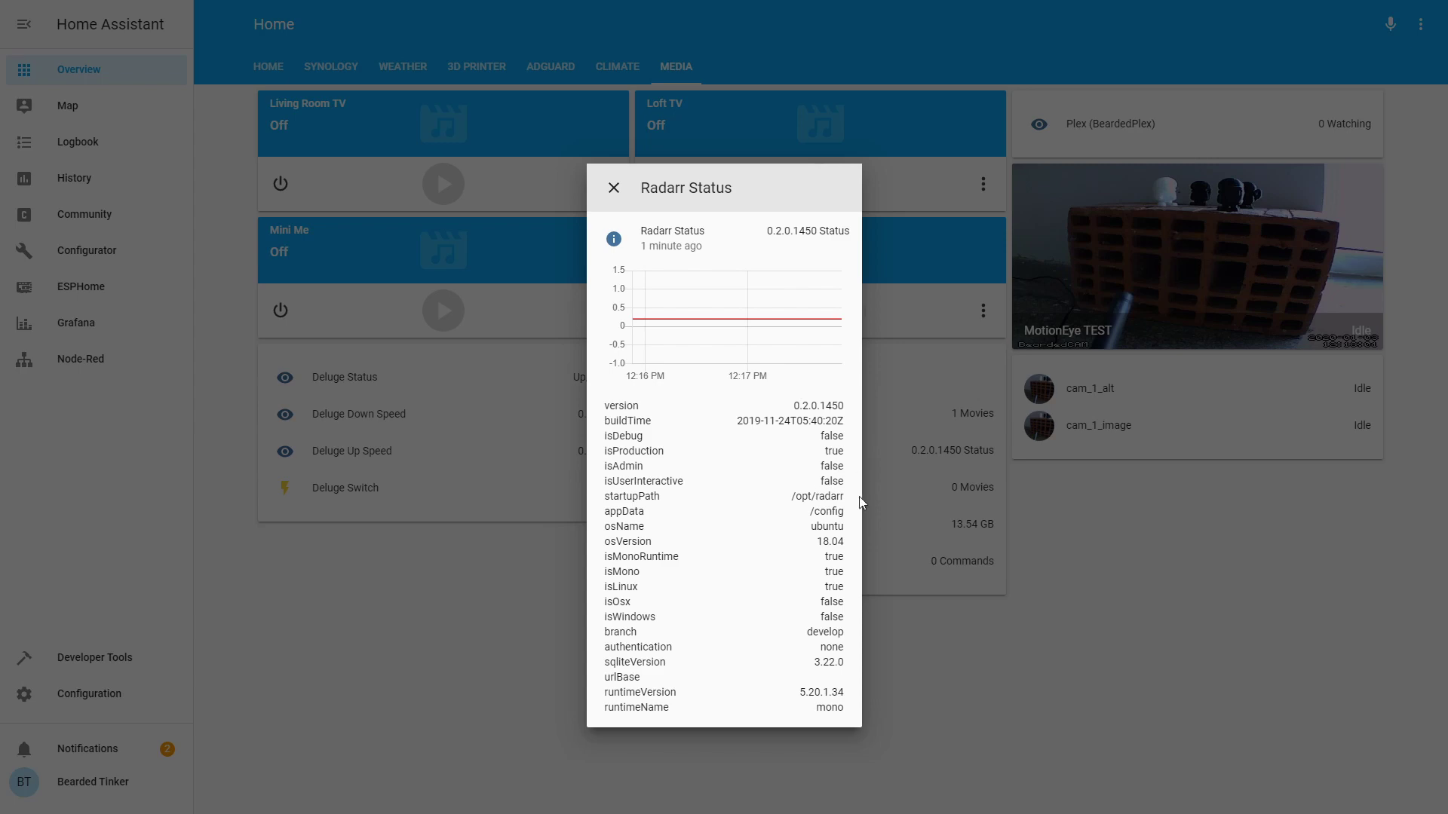
pyautogui.click(965, 632)
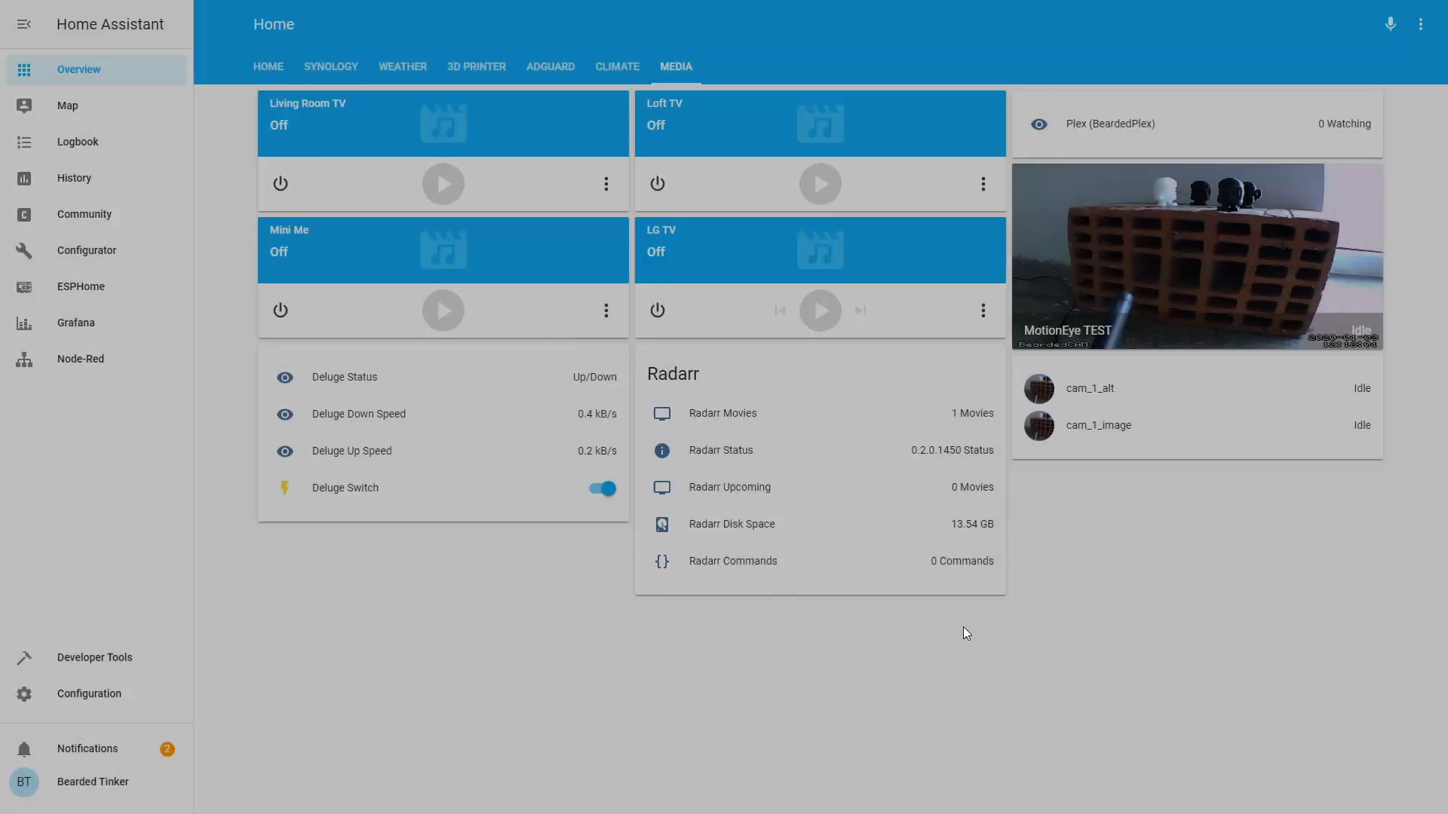
# Review the Radarr Upcoming, Disk Space and Commands sensor details, closing each
pyautogui.click(763, 499)
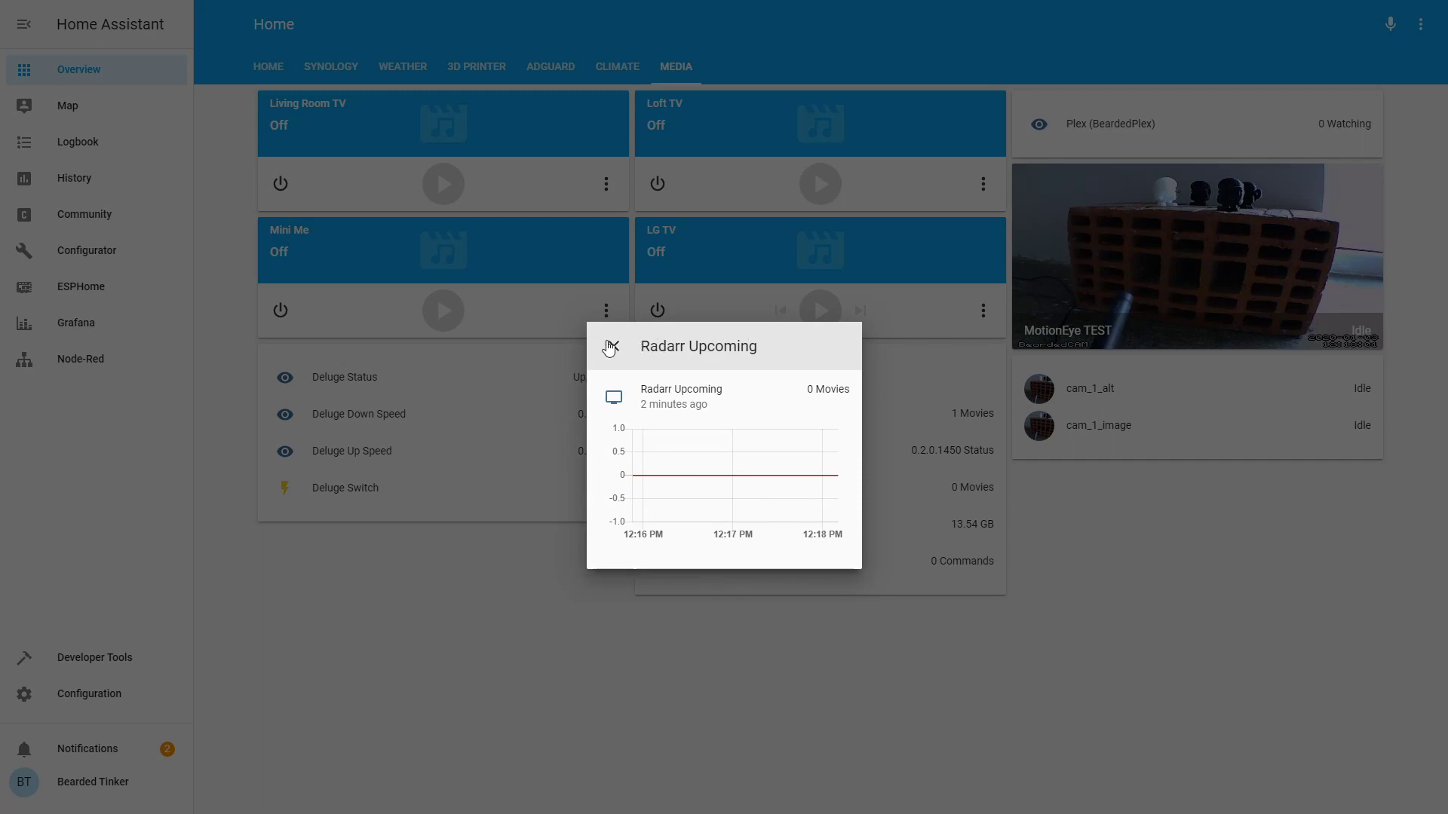
pyautogui.click(610, 347)
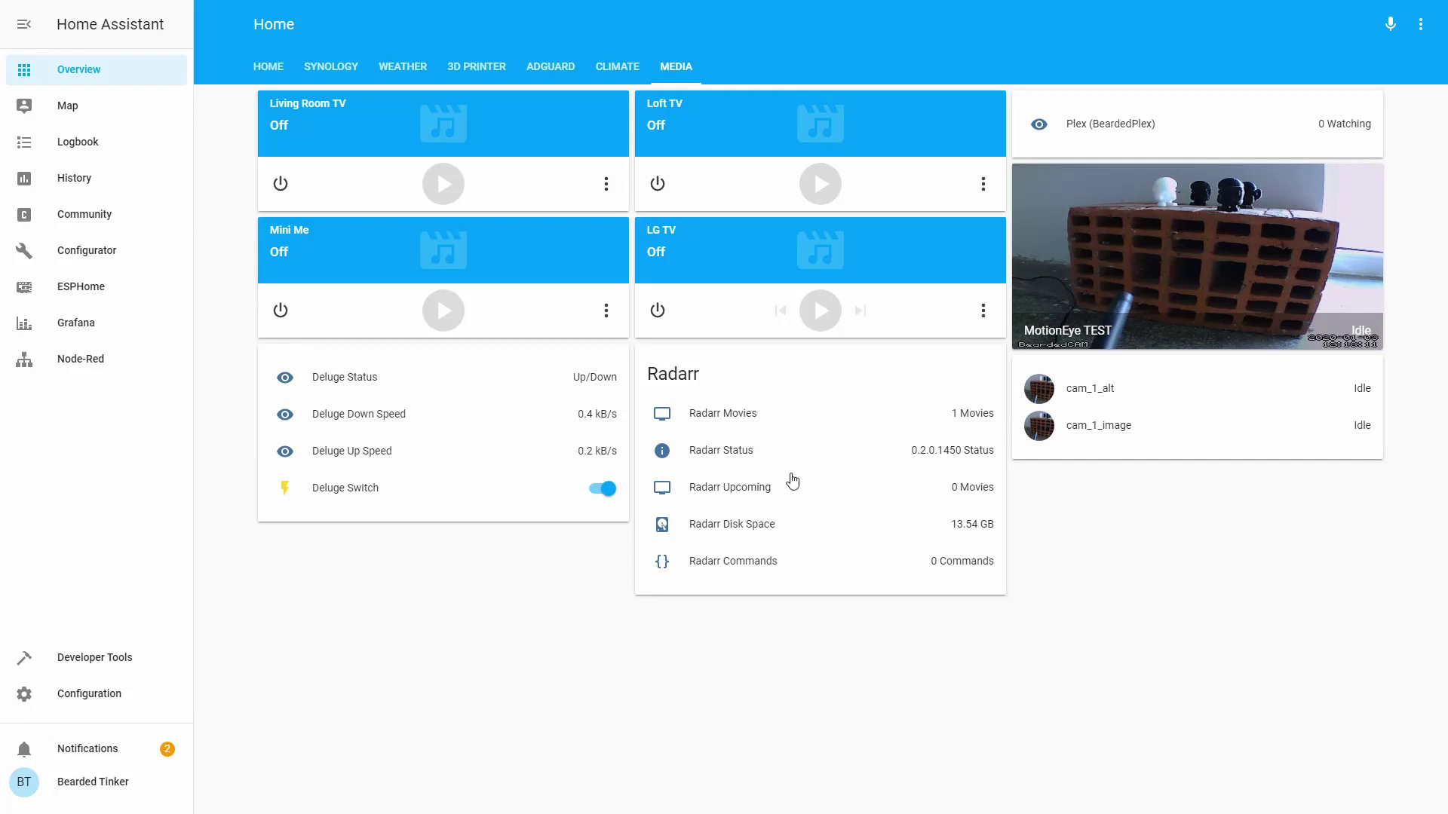
pyautogui.click(736, 532)
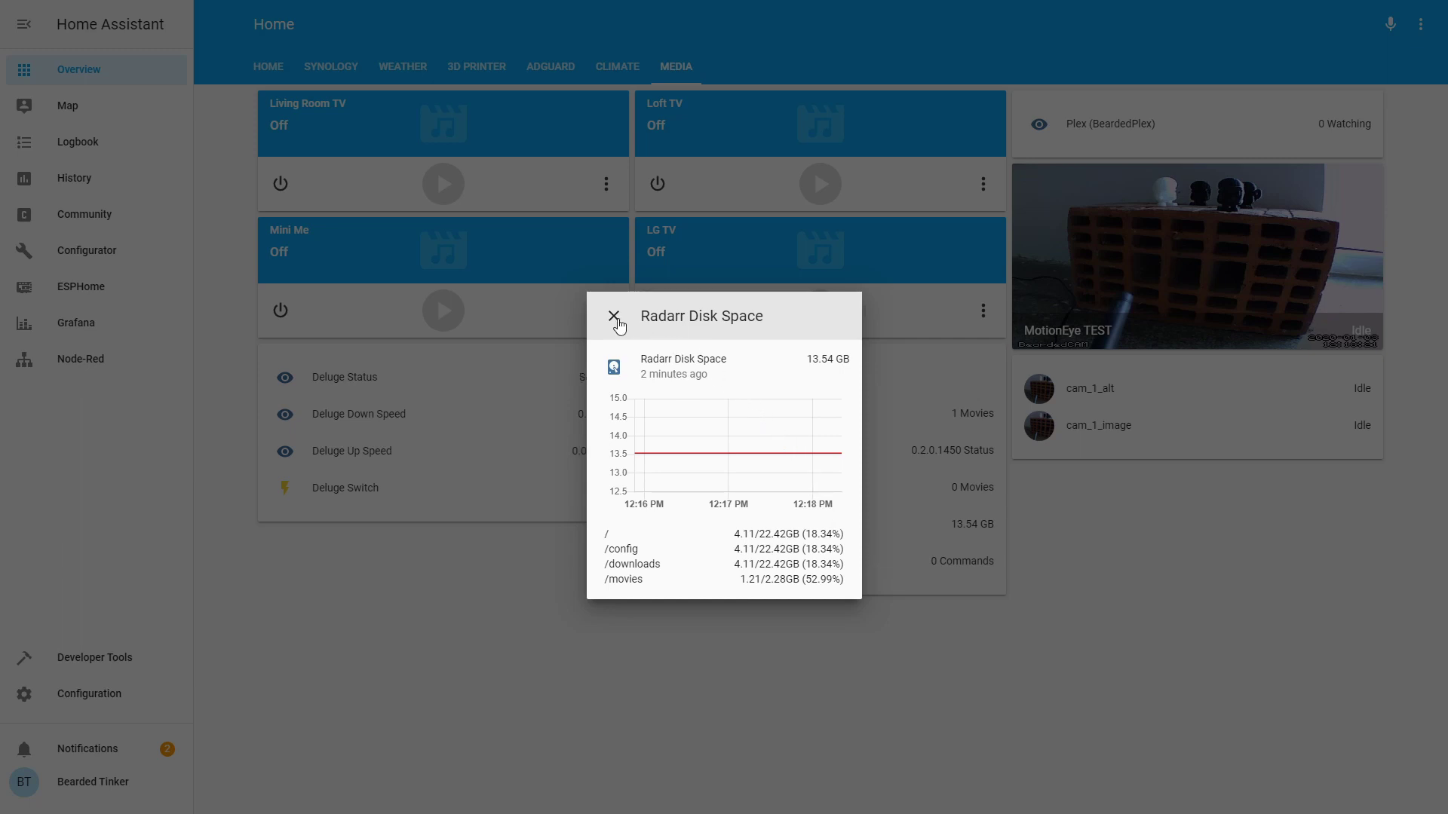
pyautogui.click(614, 316)
pyautogui.click(725, 571)
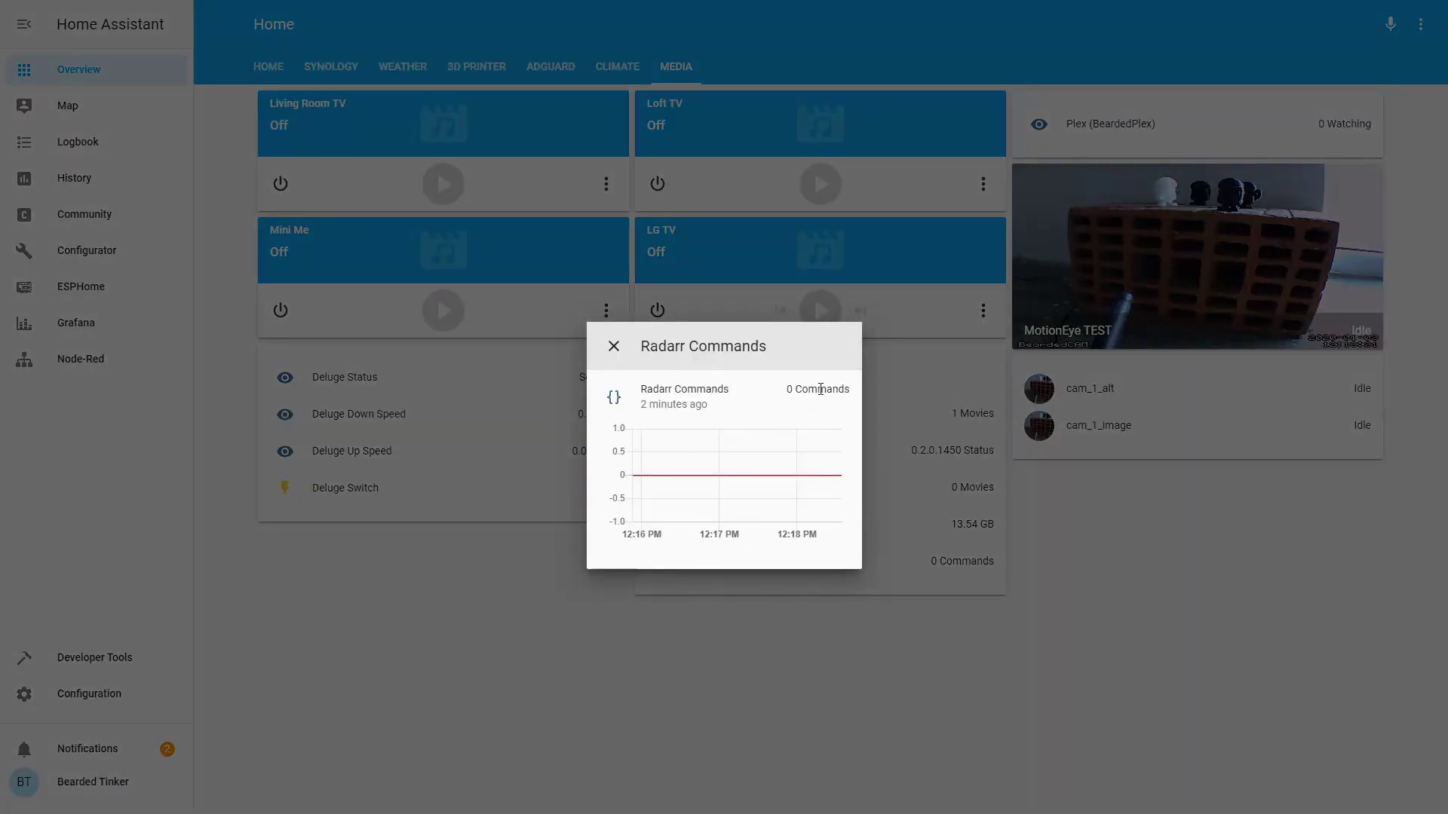
pyautogui.click(614, 348)
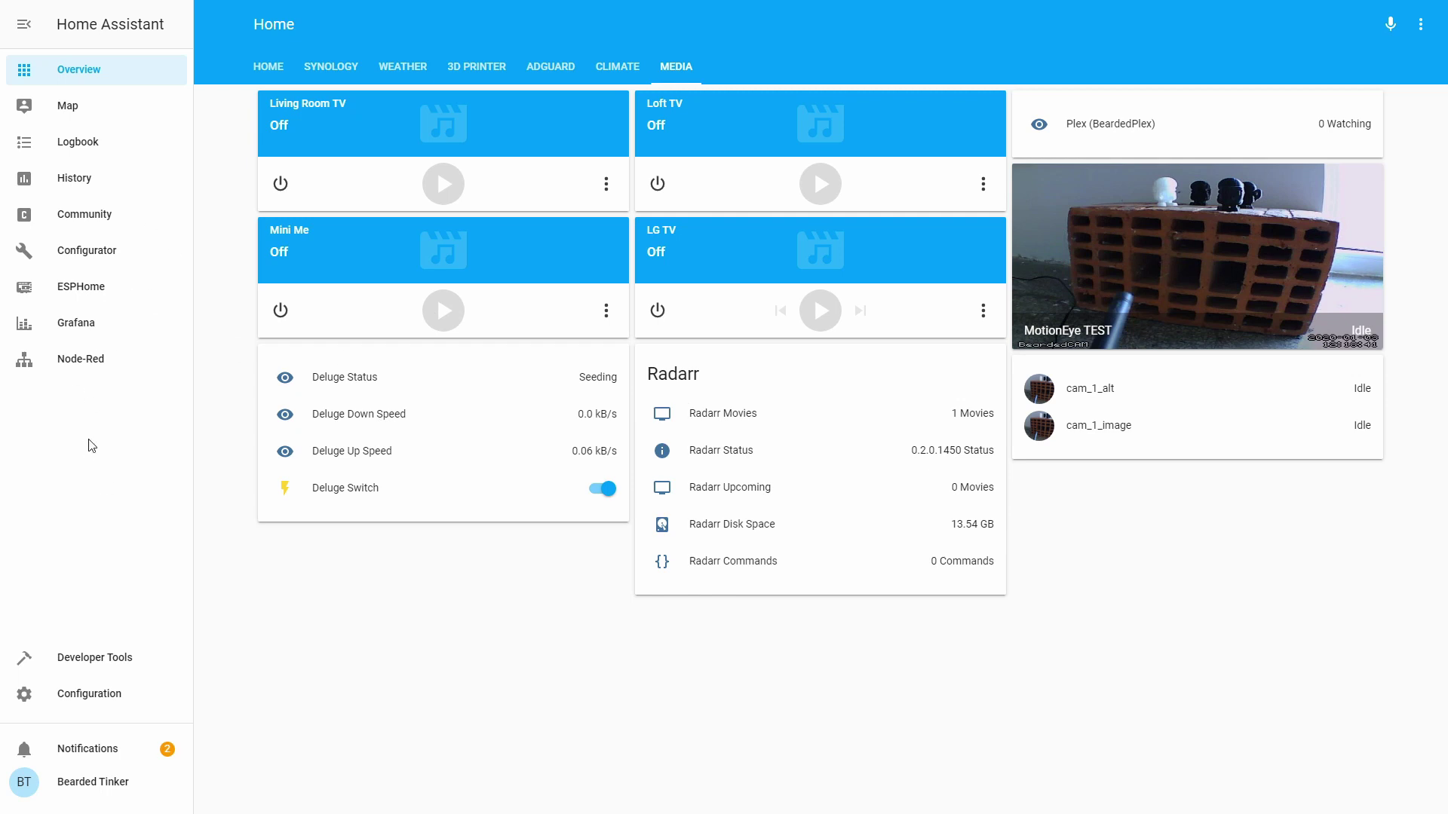
# Open configuration.yaml from the config folder in Configurator
pyautogui.click(116, 252)
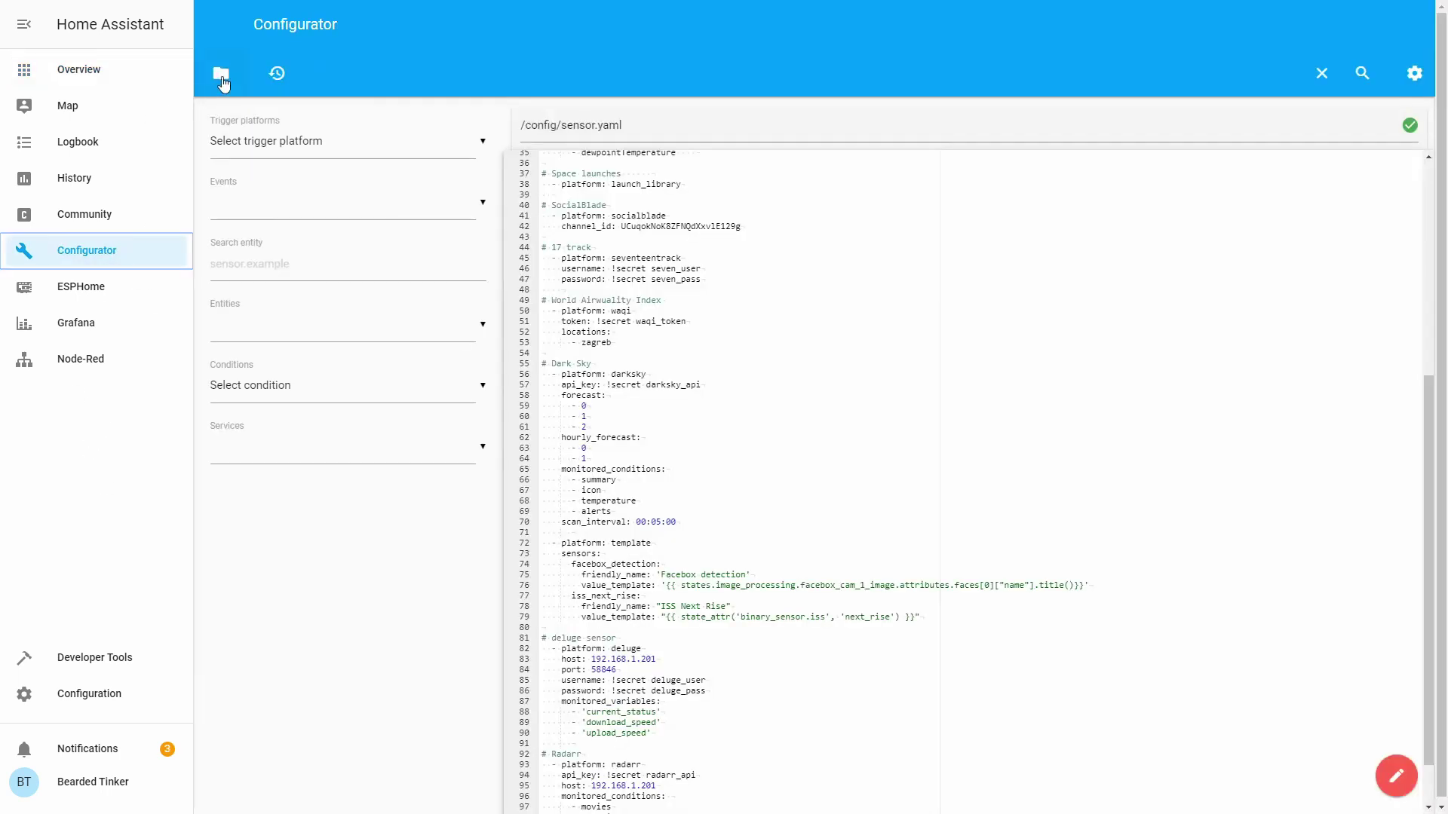
pyautogui.click(227, 70)
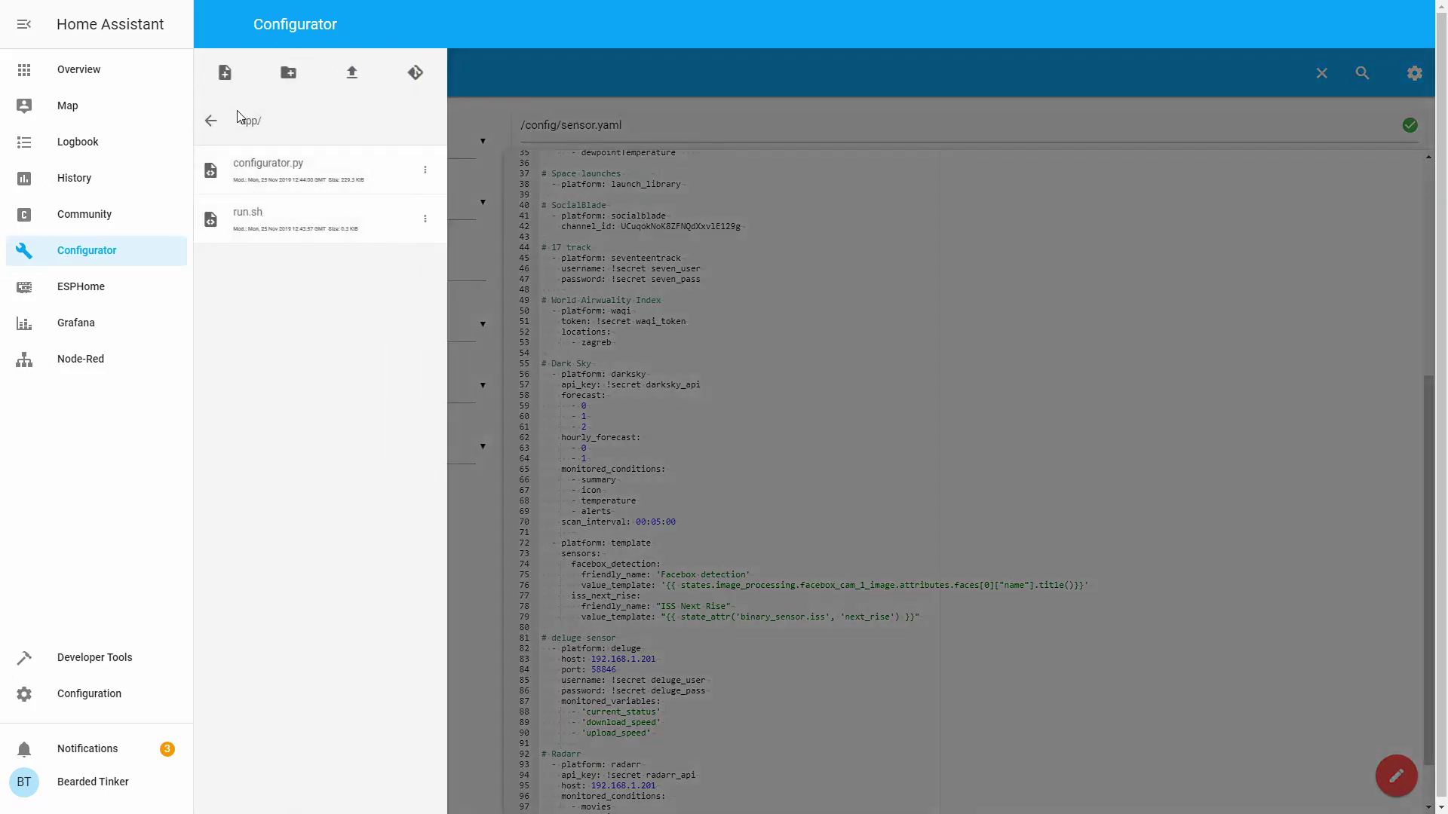
pyautogui.click(211, 121)
pyautogui.click(275, 318)
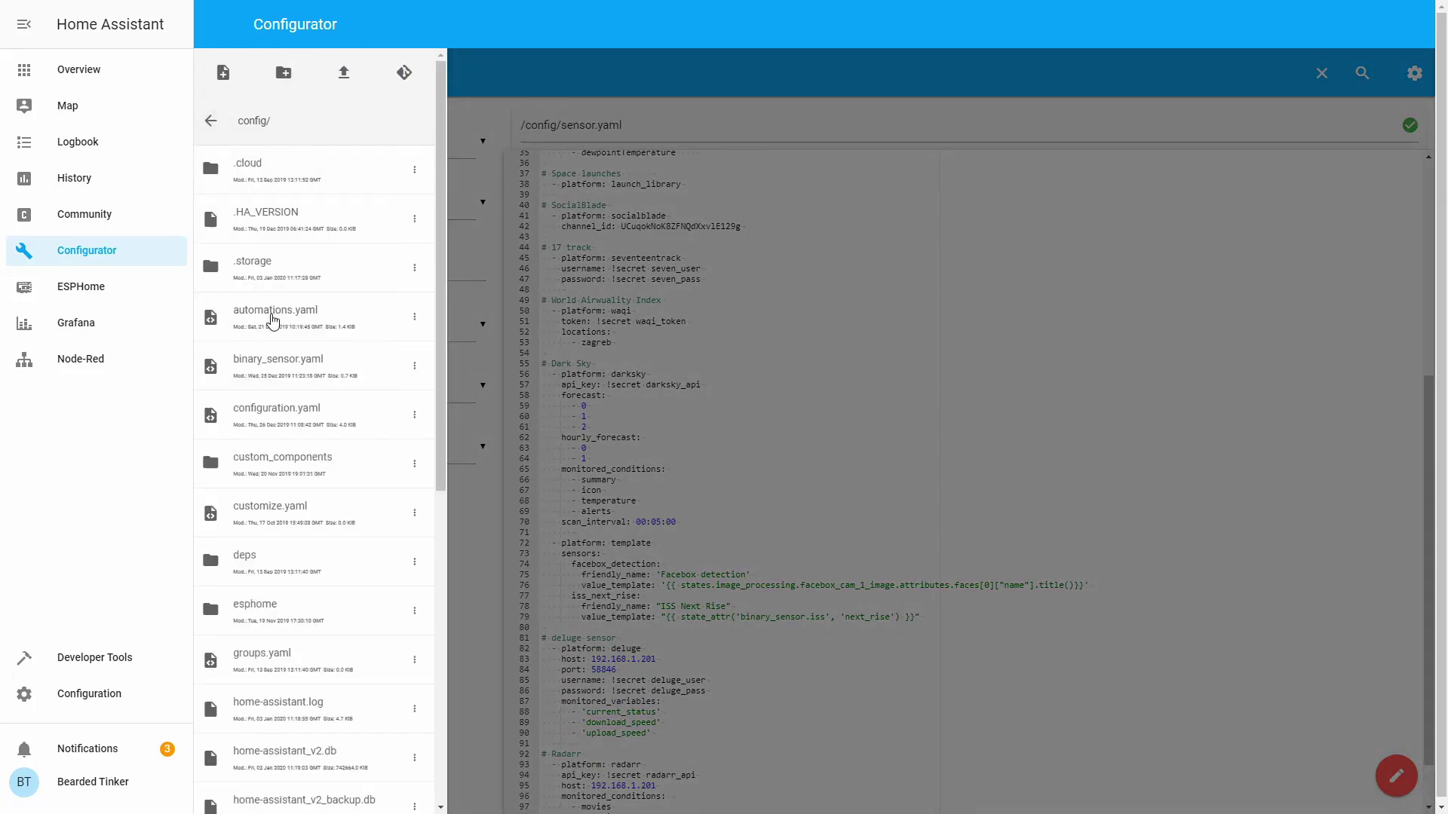
pyautogui.click(312, 417)
pyautogui.click(730, 301)
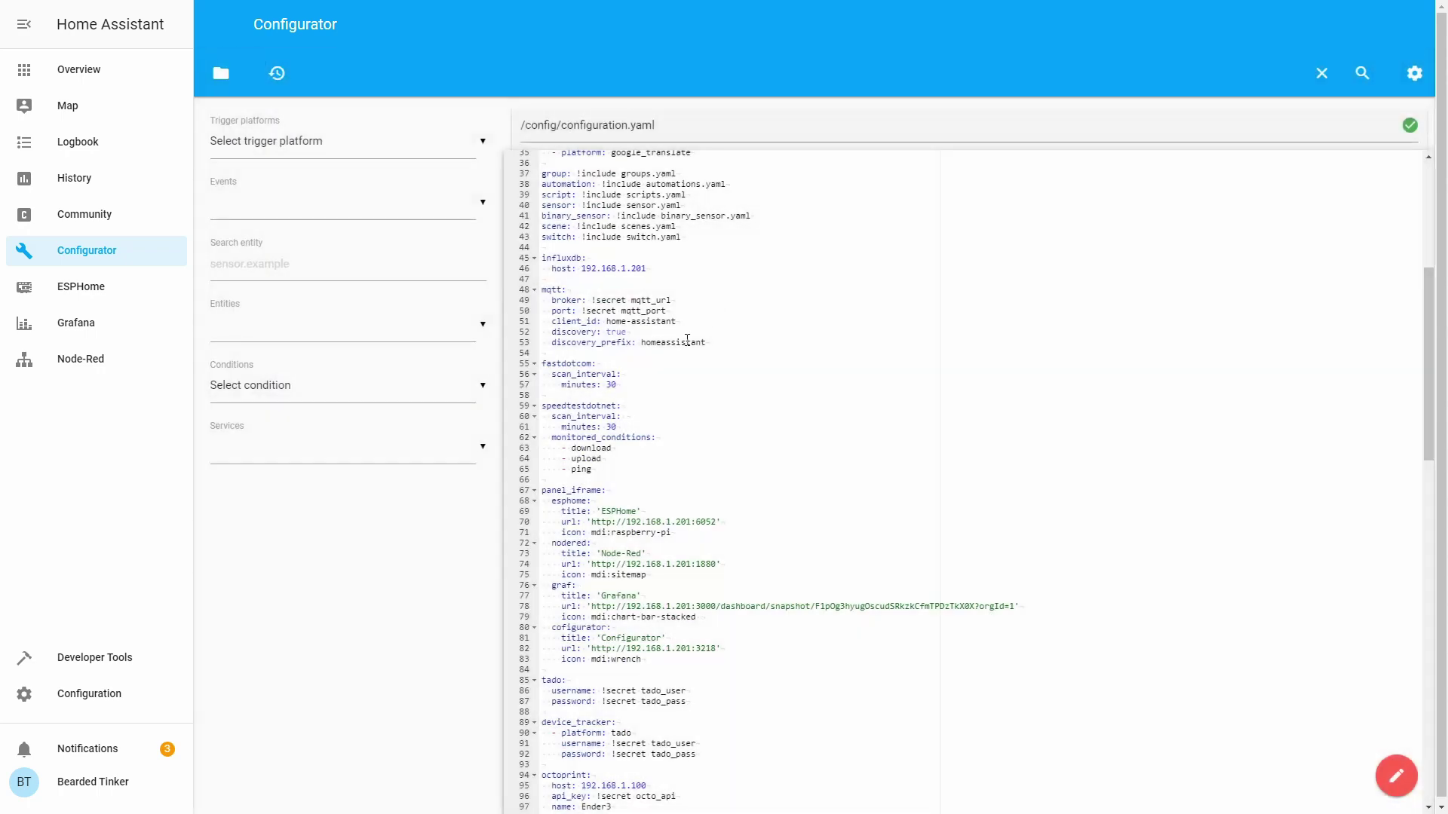
# Replace the misspelled configurator panel block with the corrected spelling
pyautogui.scroll(-3, 702, 324)
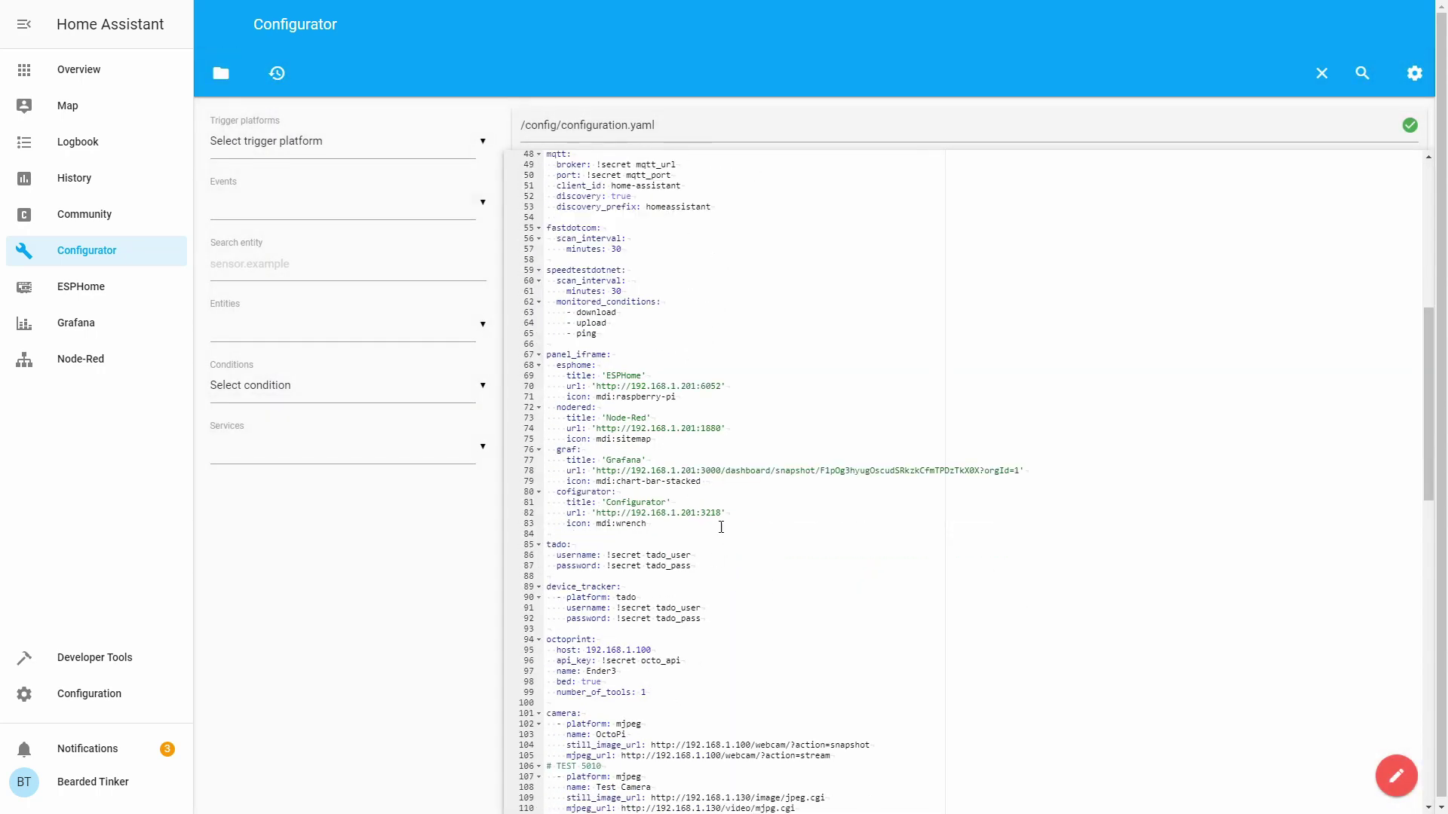
pyautogui.moveTo(647, 524); pyautogui.dragTo(536, 494)
pyautogui.write("configurator:     title: 'Configurator'     url: 'http://192.168.1.201:3218'     icon: mdi:wrench")
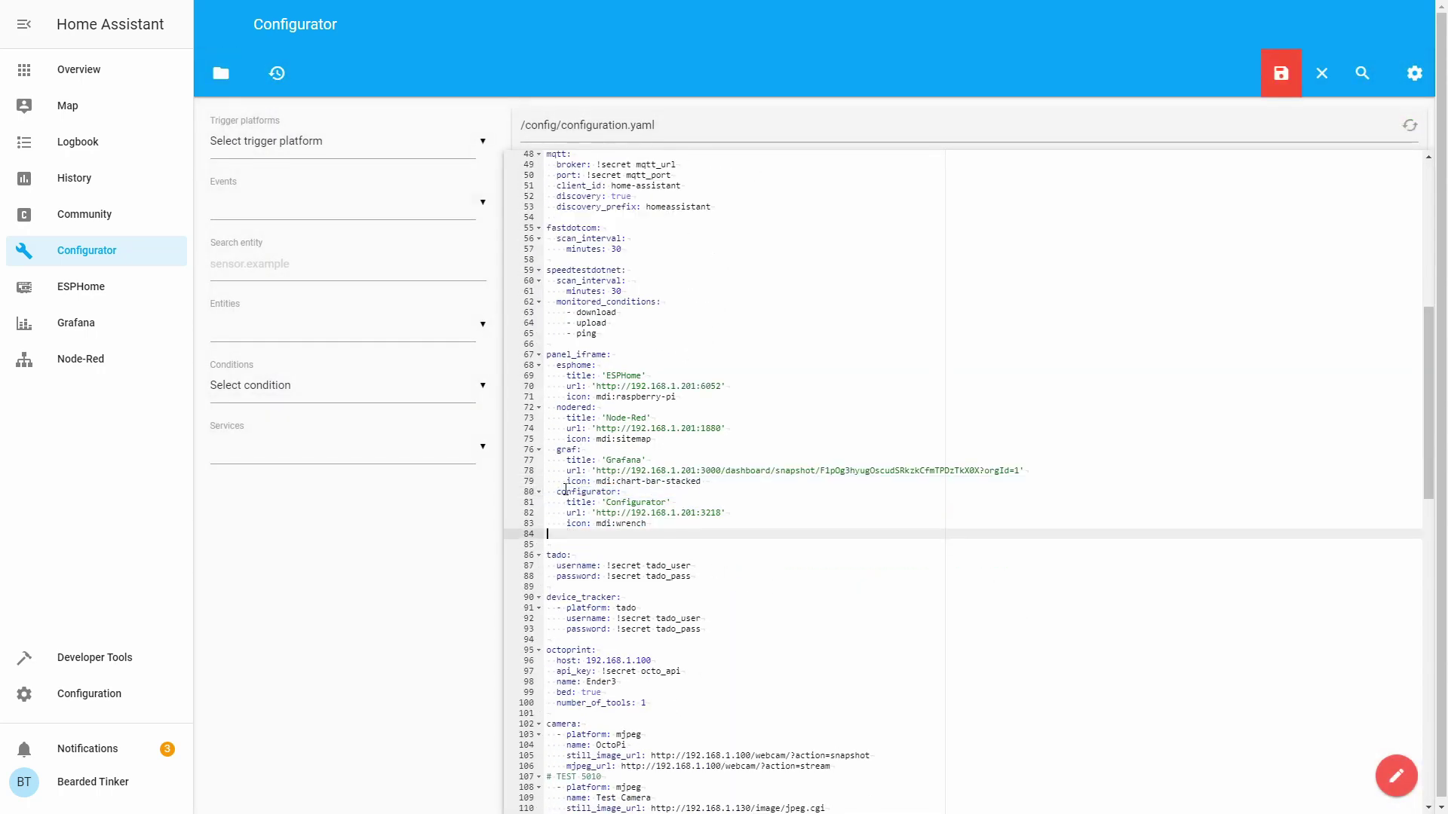
pyautogui.write('radarr:')
pyautogui.press('Return')
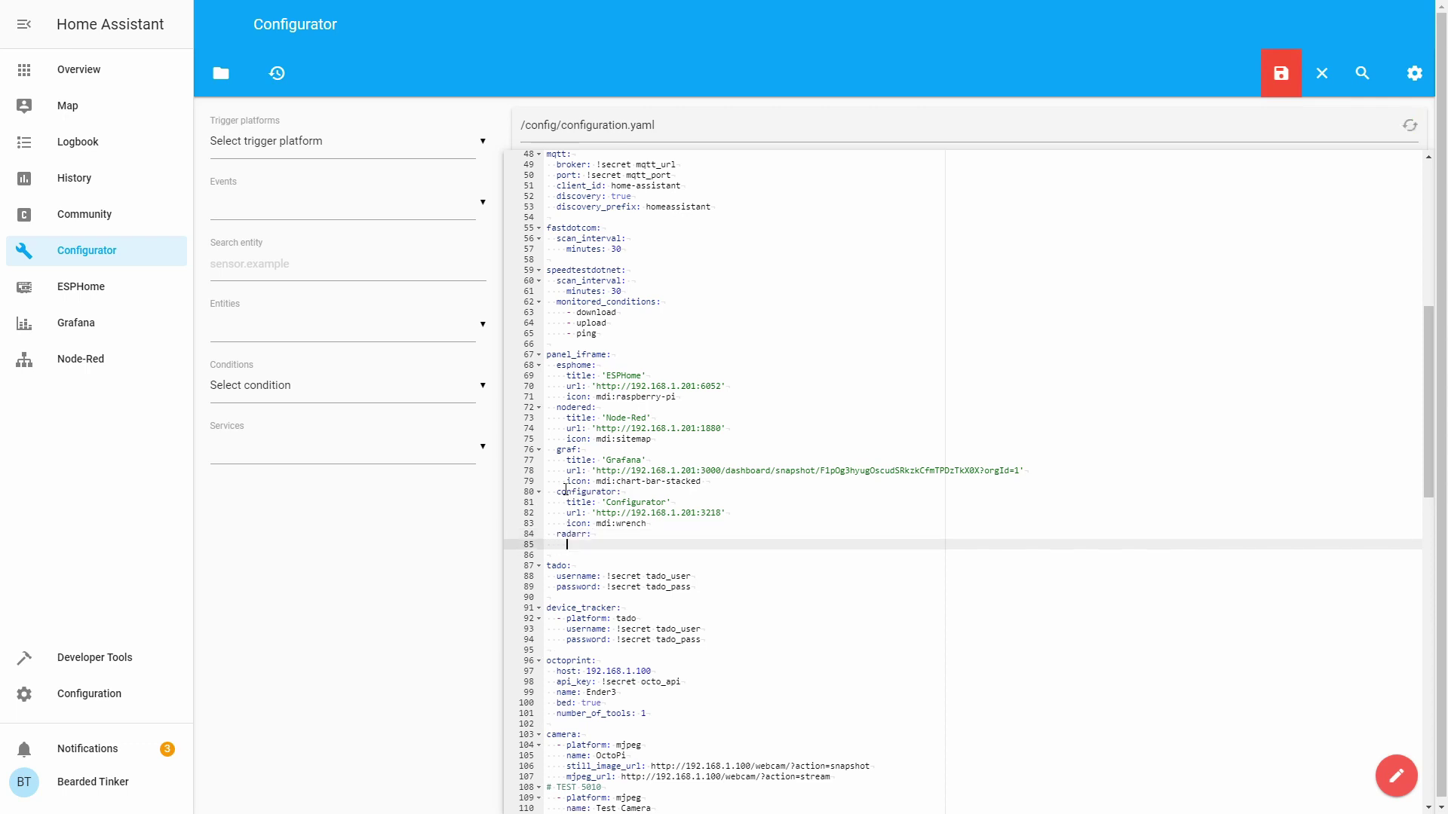
pyautogui.write("title: 'Radarr'")
pyautogui.press('Return')
pyautogui.write("url: '")
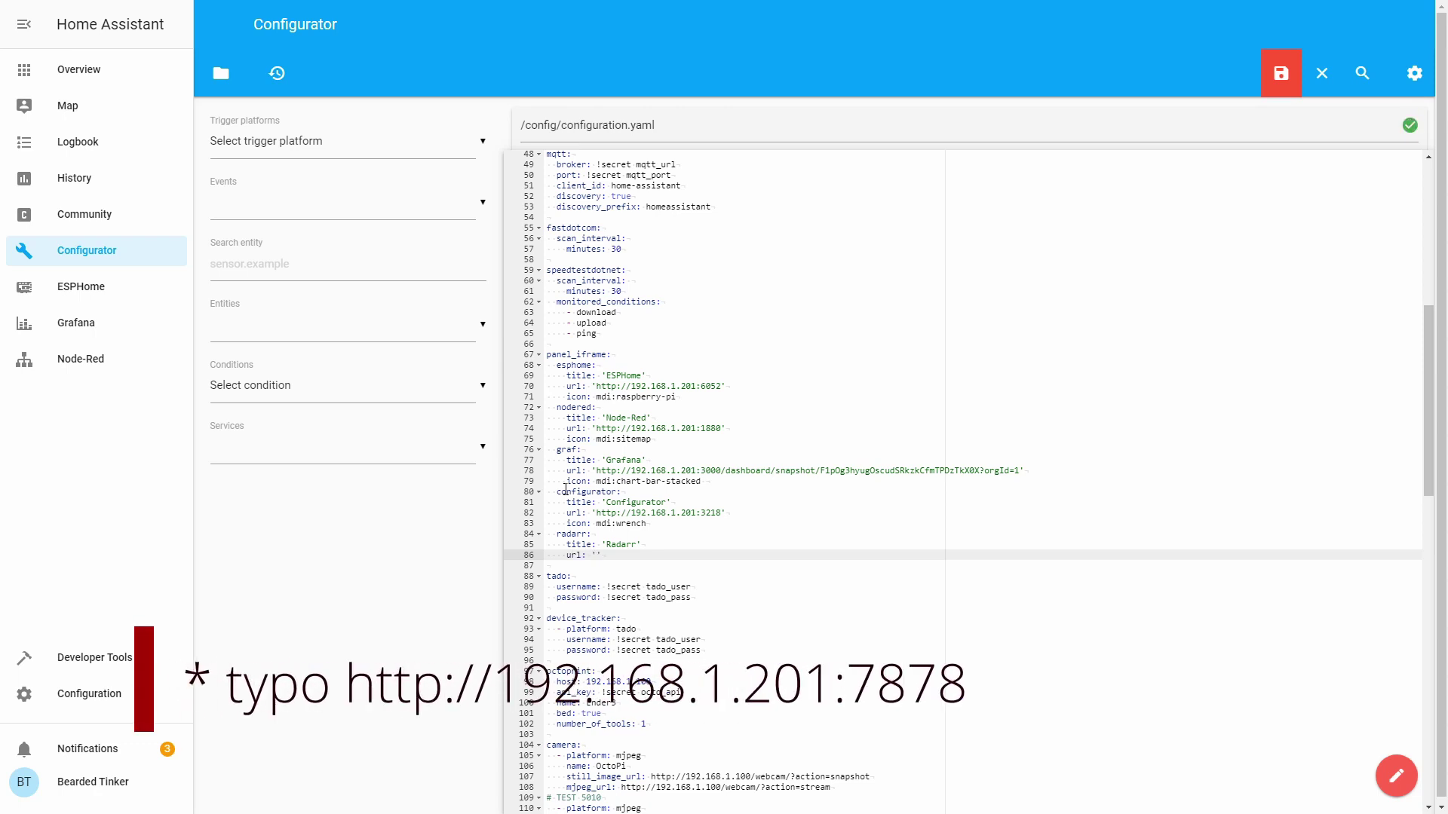
pyautogui.write('http:1')
pyautogui.press('BackSpace')
pyautogui.press('BackSpace')
pyautogui.write('92.168.1.201:7')
pyautogui.press('End')
pyautogui.press('Return')
pyautogui.write('icon')
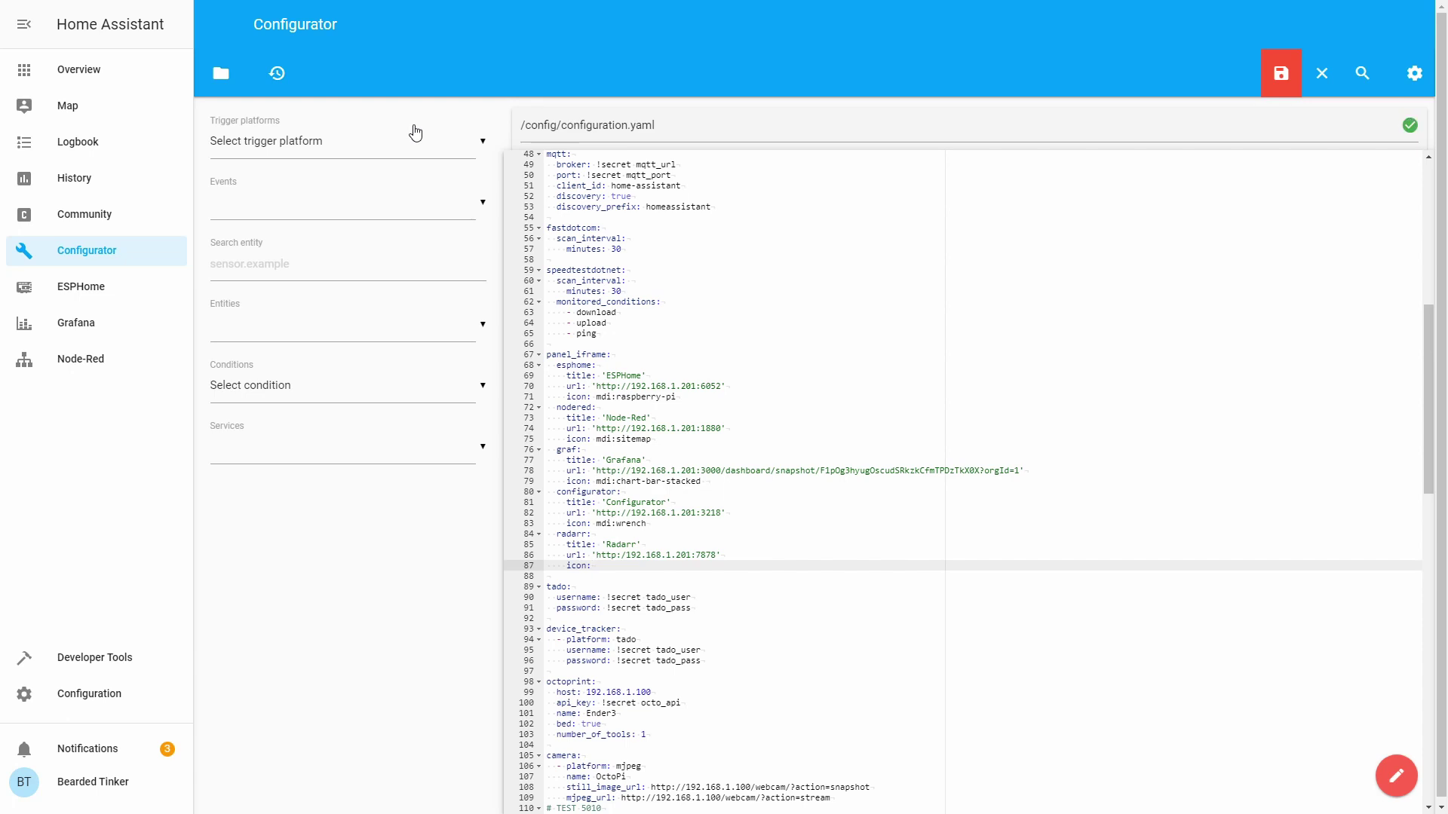
pyautogui.press('BackSpace')
pyautogui.press('BackSpace')
pyautogui.press('BackSpace')
pyautogui.press('BackSpace')
pyautogui.press('BackSpace')
pyautogui.write('deluge:')
pyautogui.press('Return')
pyautogui.write('titl')
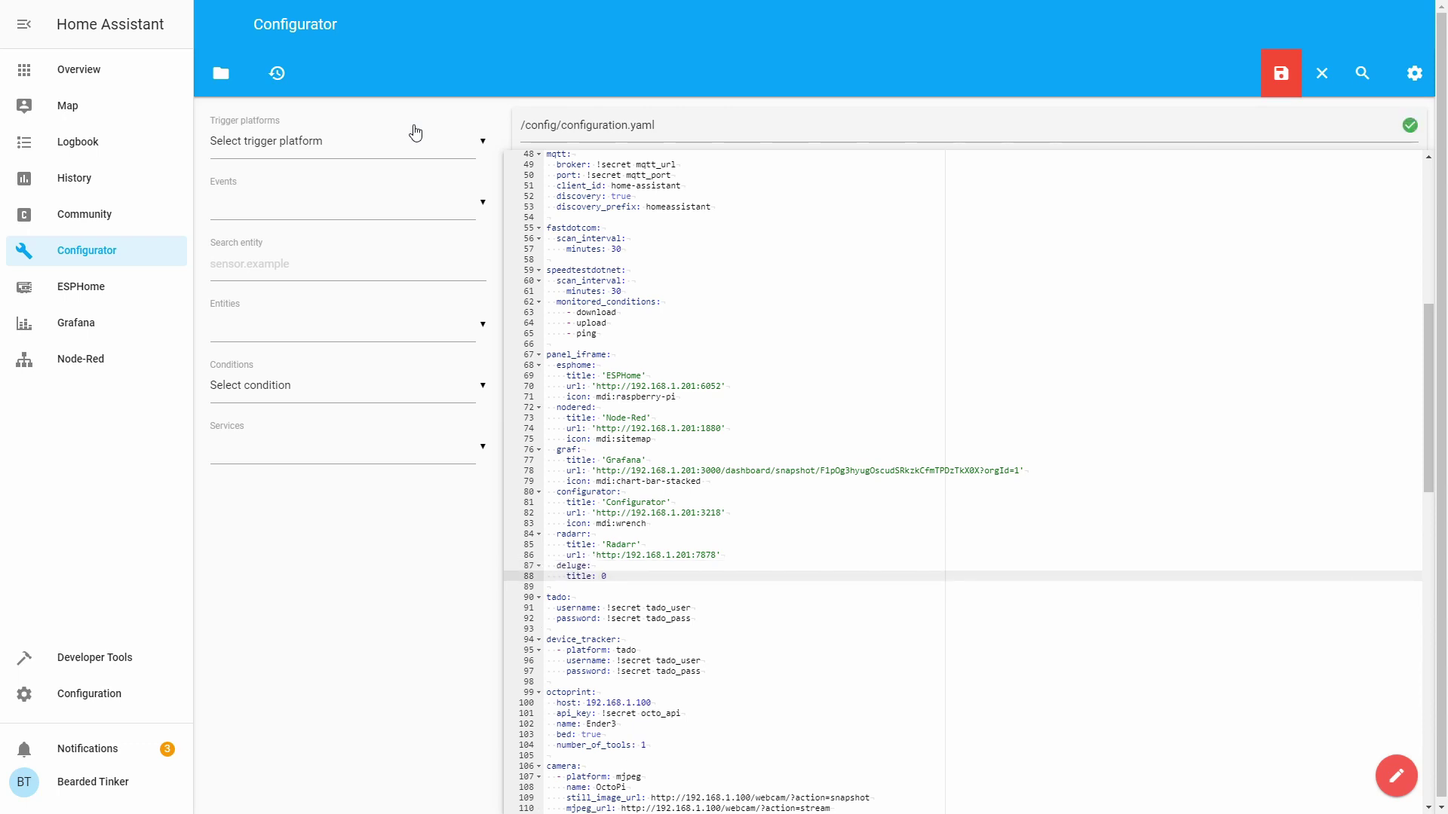
pyautogui.write("e: 'Deluge'")
pyautogui.press('Return')
pyautogui.write('url')
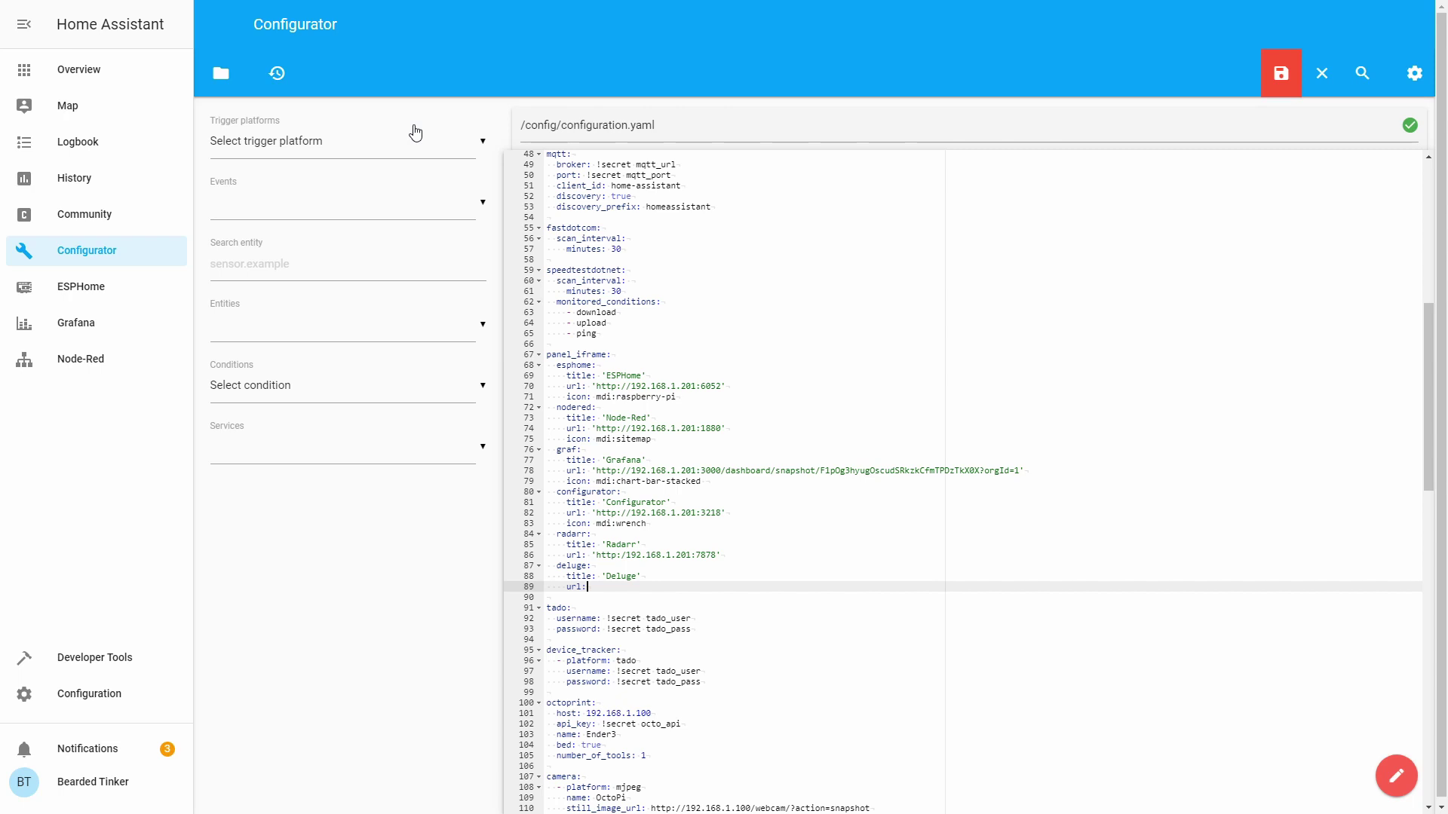
pyautogui.write(": 'http://192.168.1.201:")
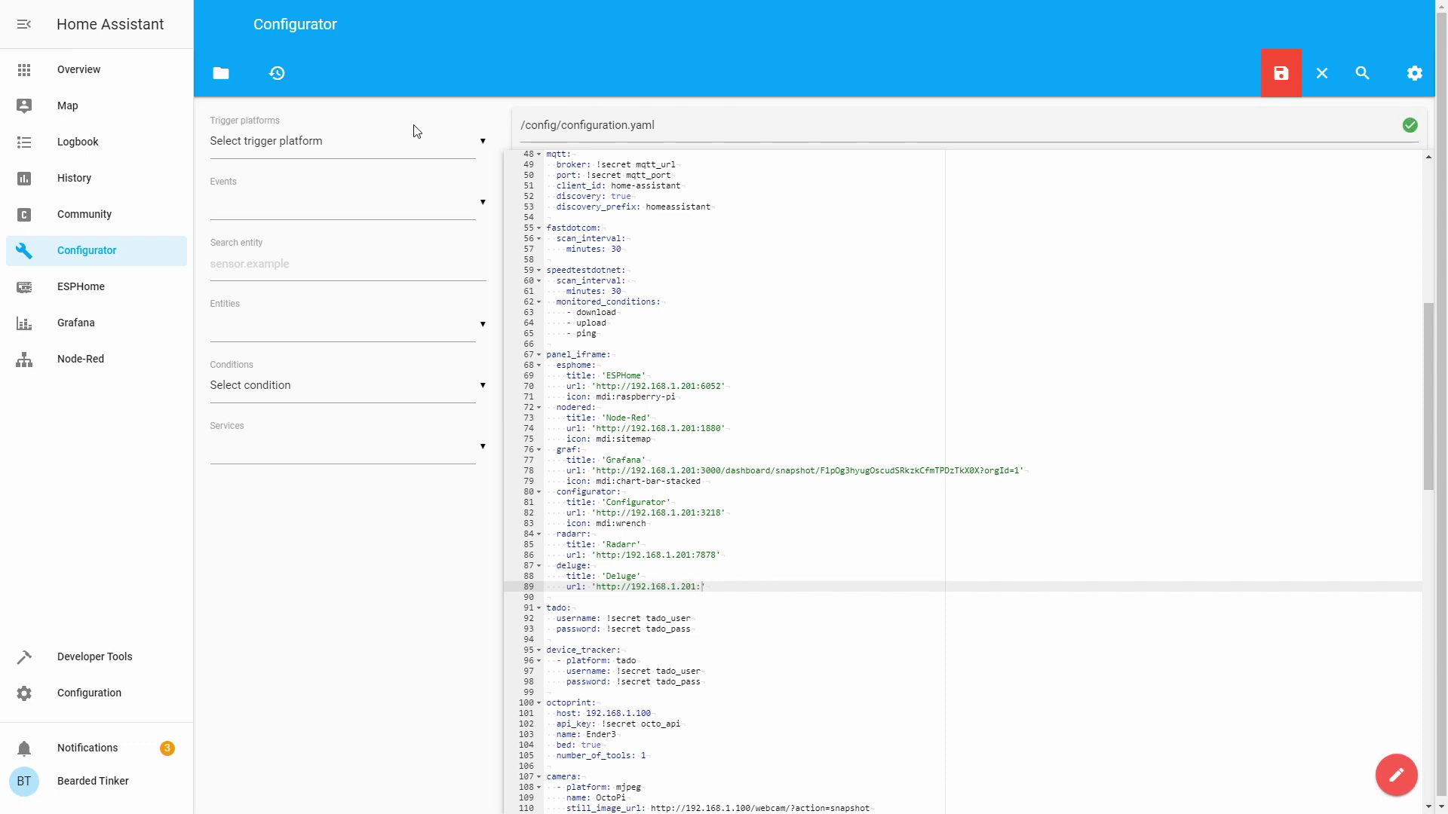
pyautogui.write('811')
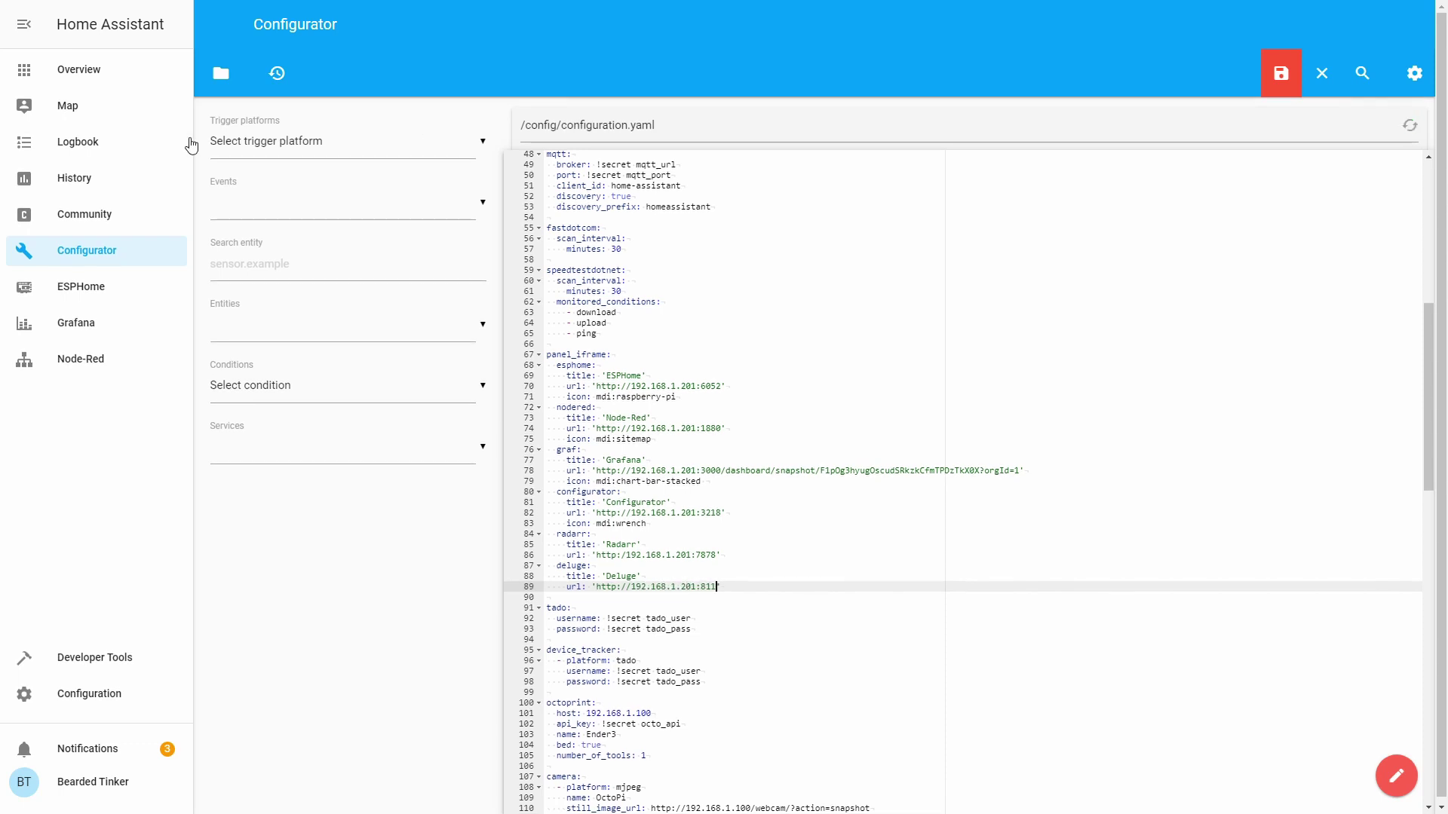
pyautogui.write("2'")
pyautogui.click(1282, 73)
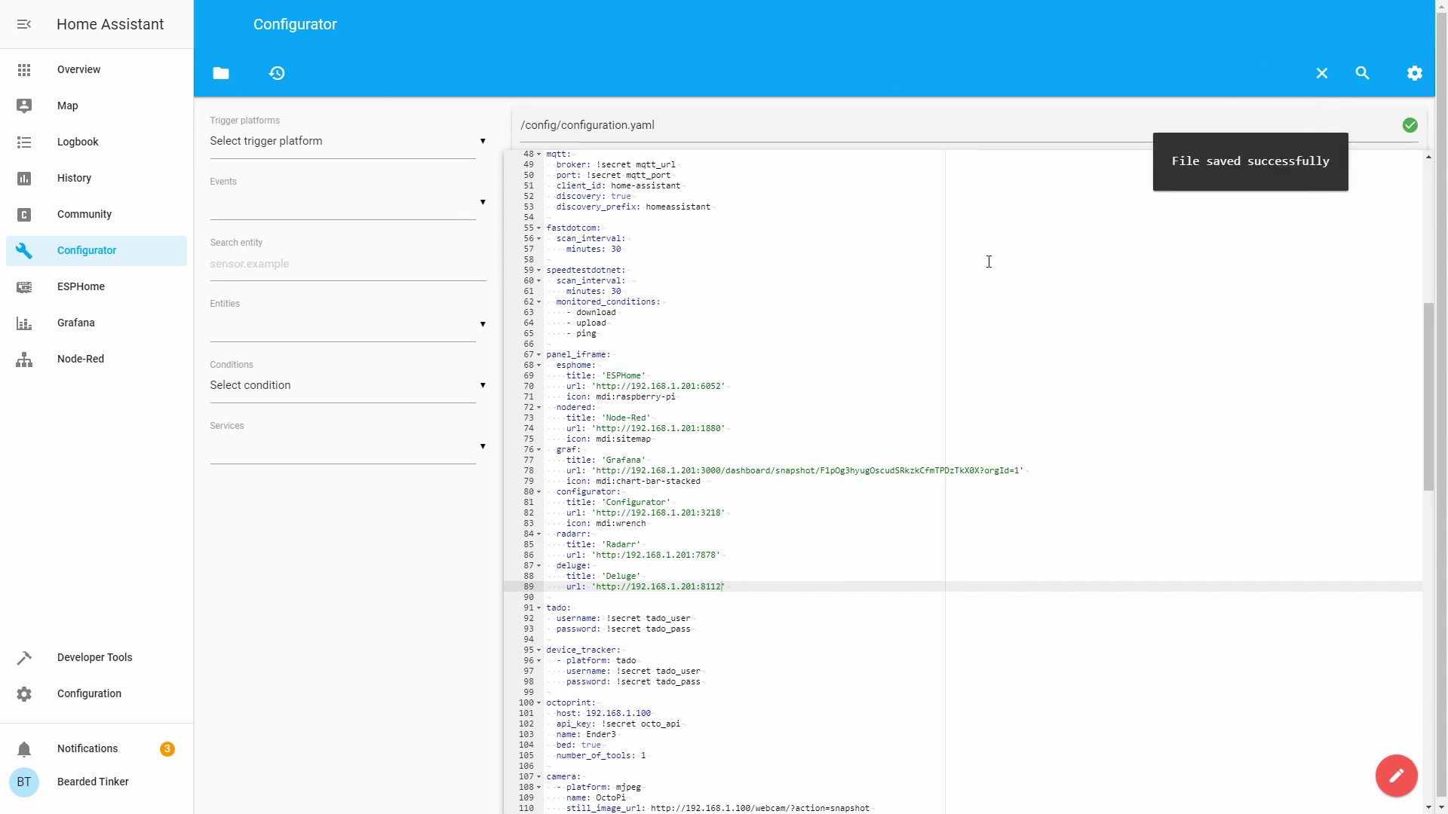
pyautogui.scroll(2, 986, 258)
pyautogui.click(632, 645)
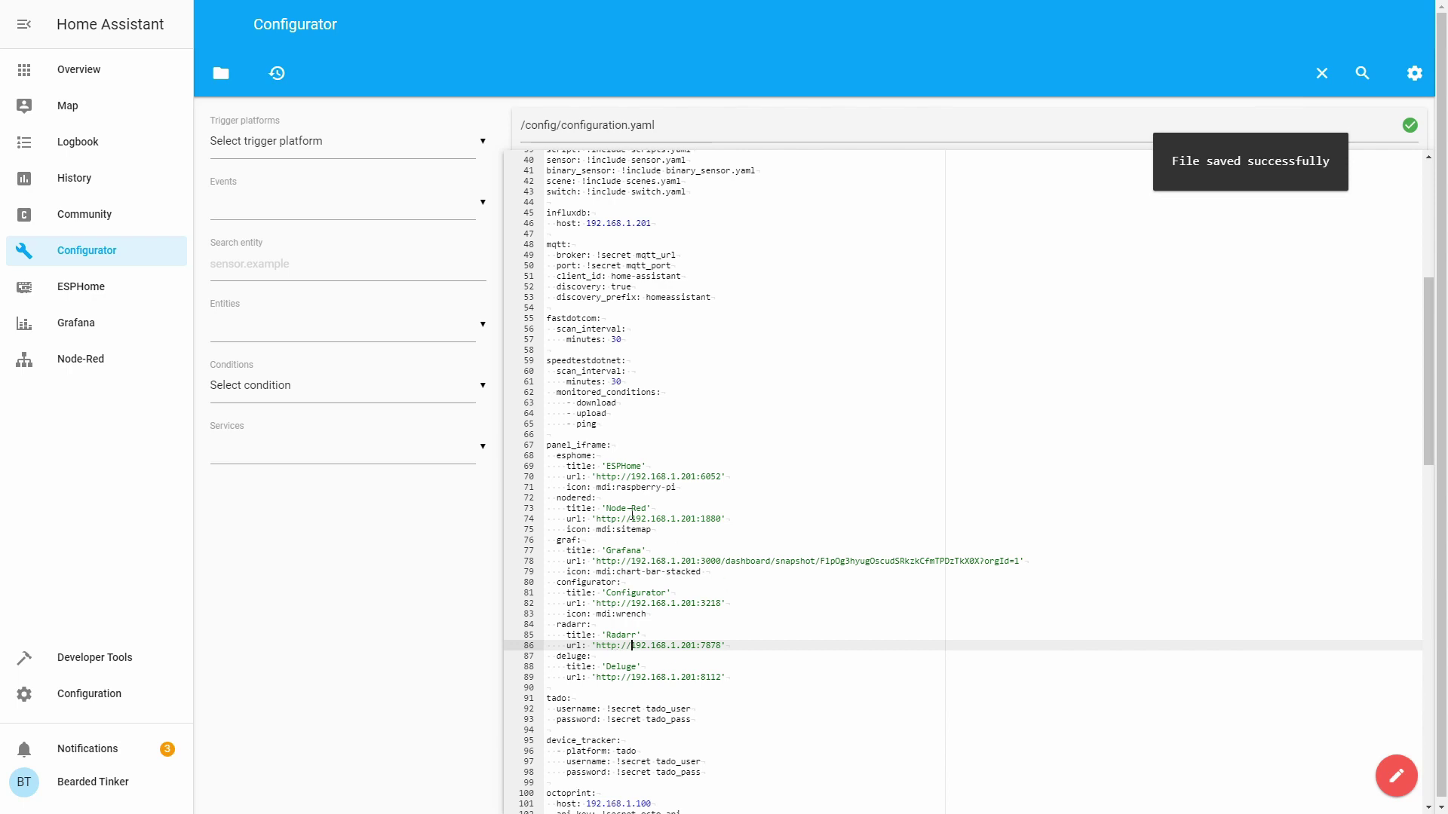
# Run Check Config in Server Controls, then restart Home Assistant and confirm
pyautogui.click(101, 707)
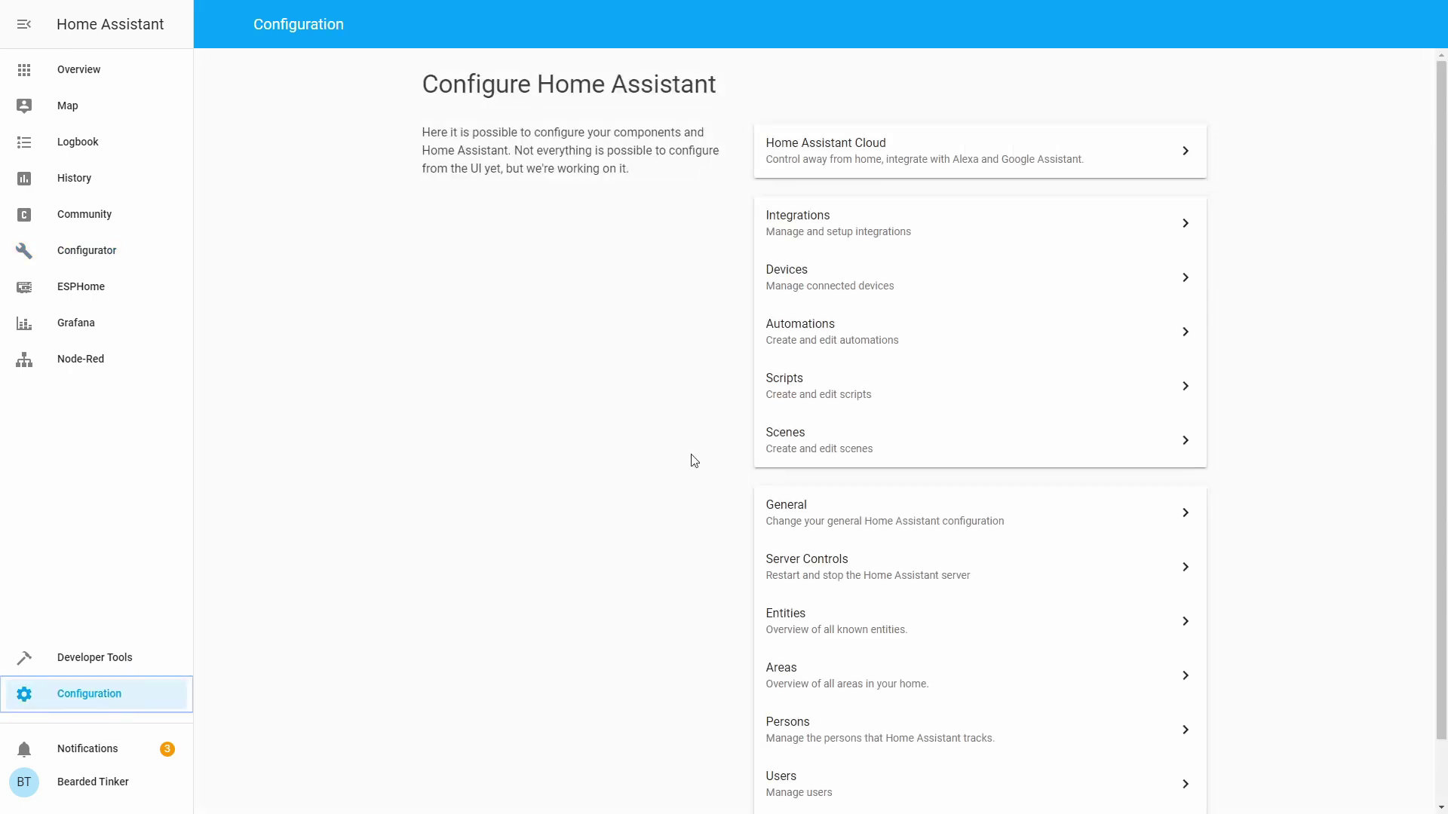
pyautogui.click(829, 577)
pyautogui.click(965, 262)
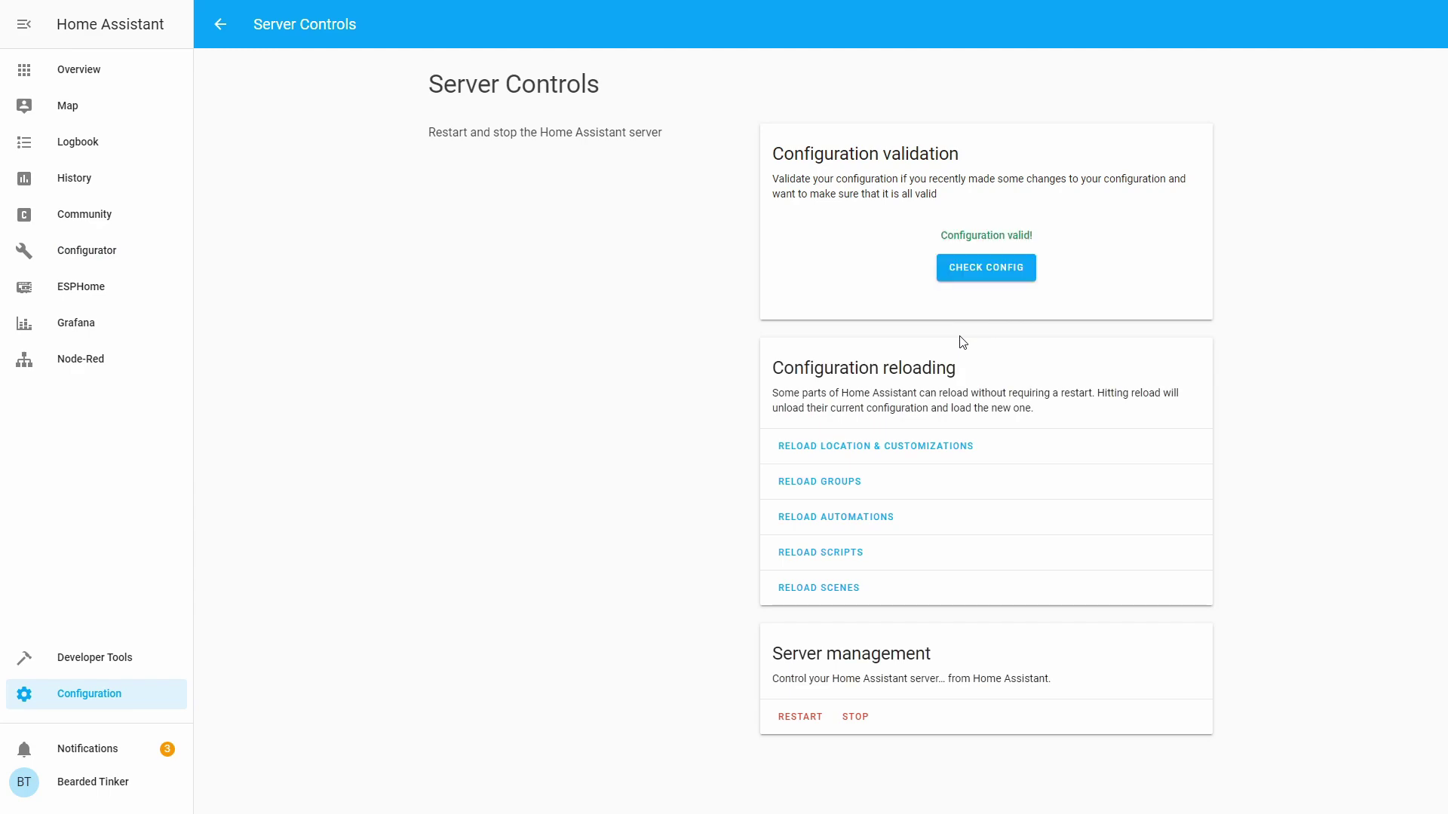
pyautogui.click(803, 717)
pyautogui.click(850, 460)
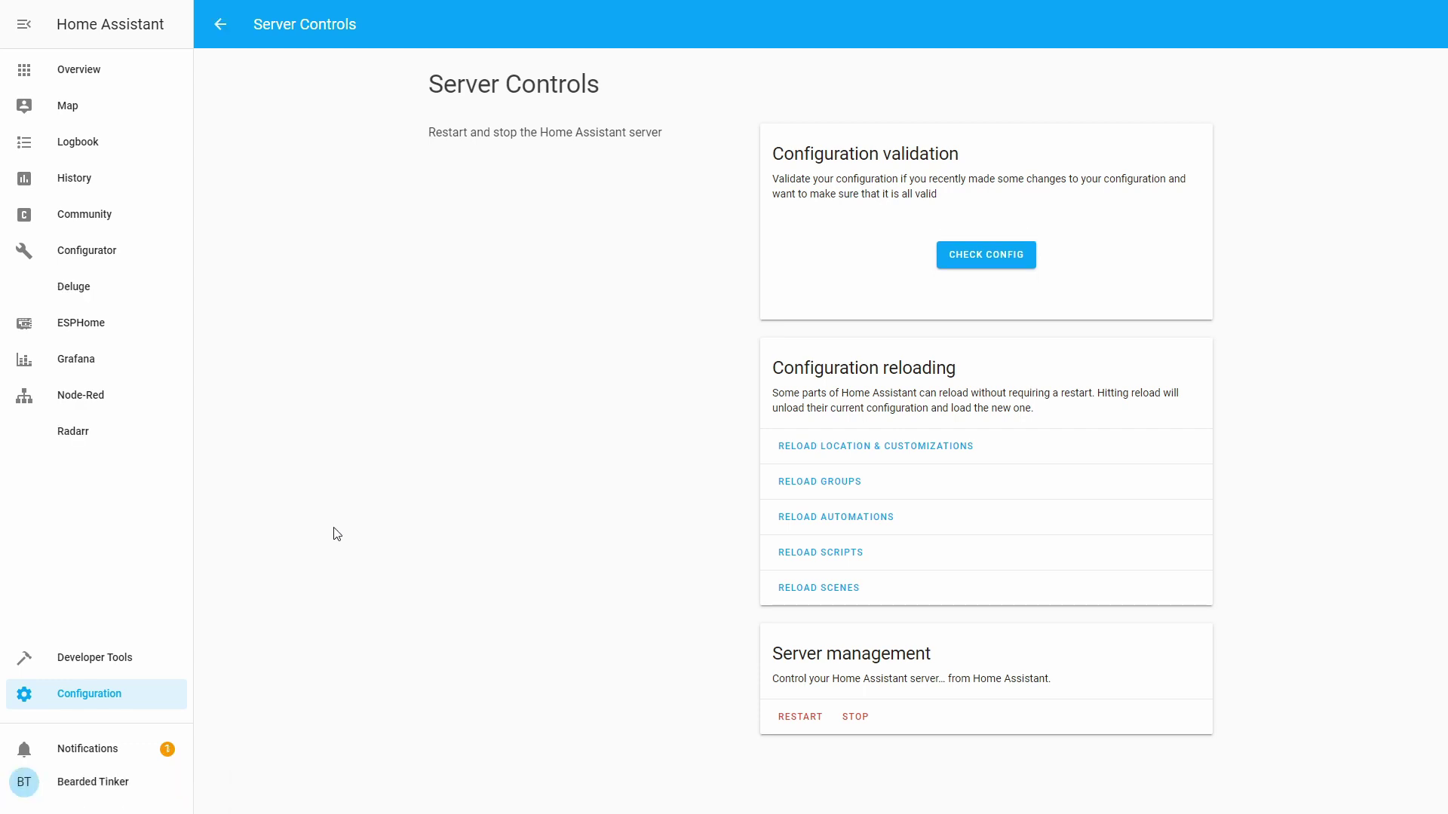
# View the Deluge web client panel, then the Radarr panel showing Ad Astra in the library
pyautogui.click(89, 293)
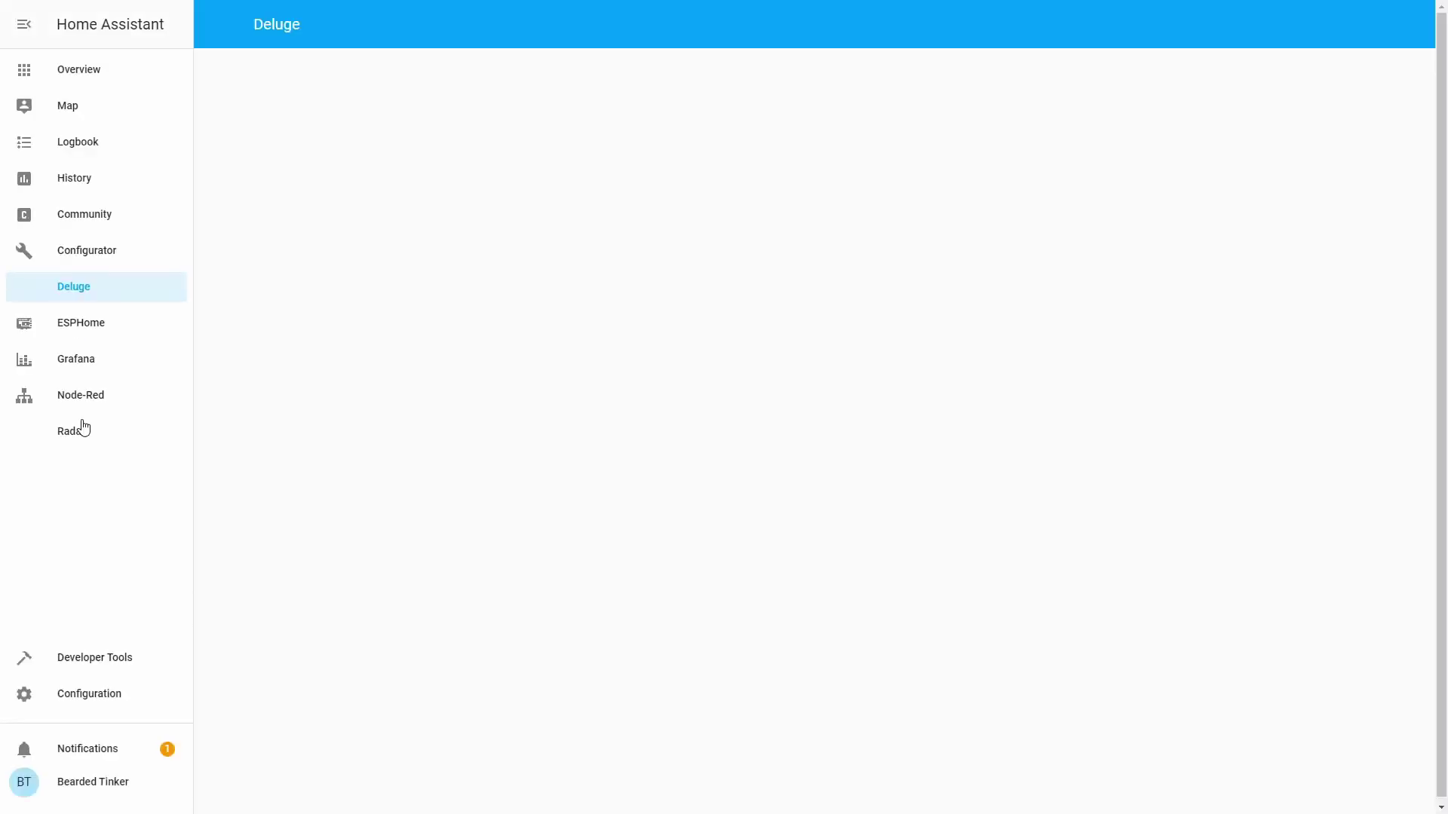
pyautogui.click(82, 428)
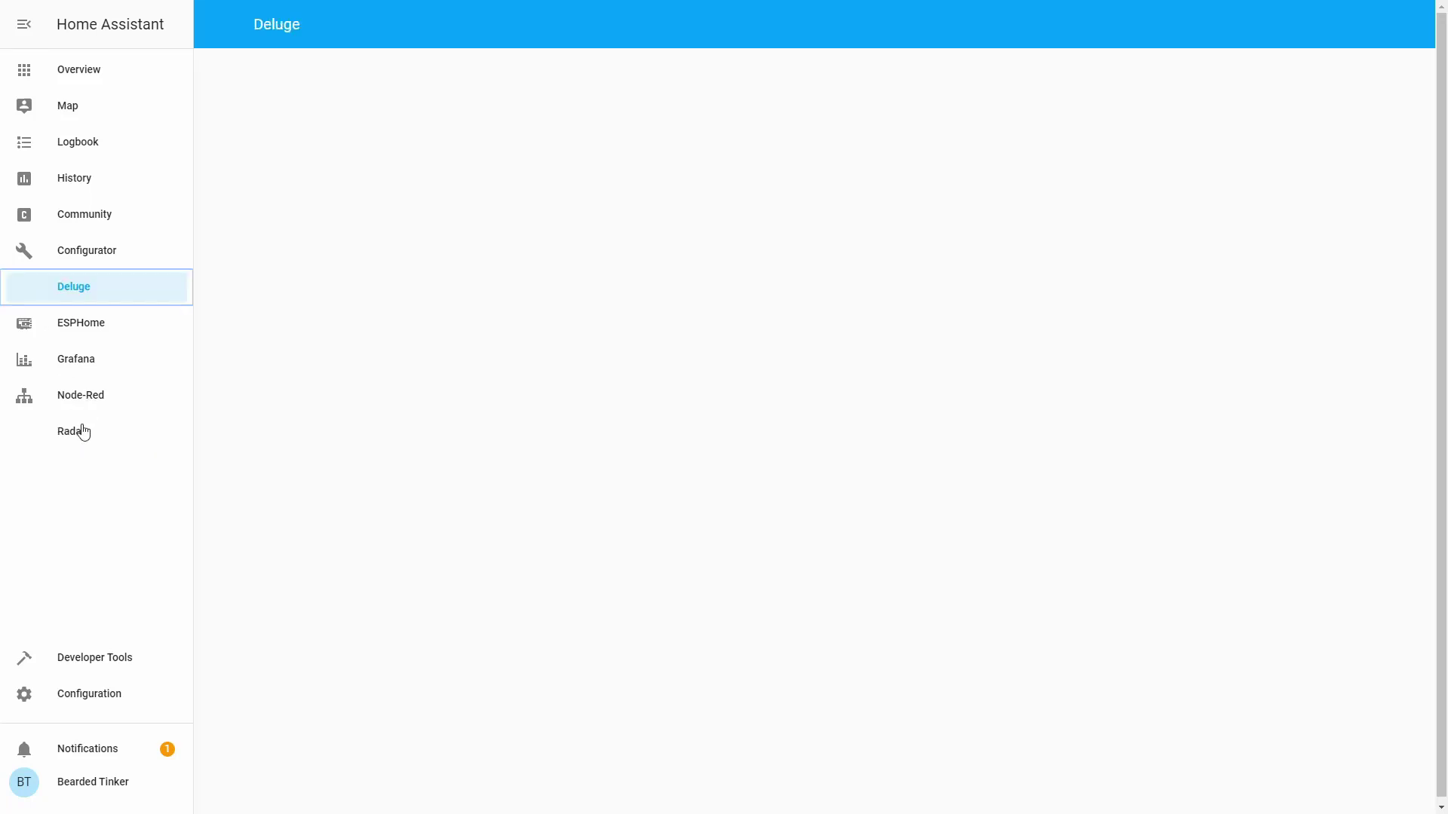
pyautogui.click(82, 430)
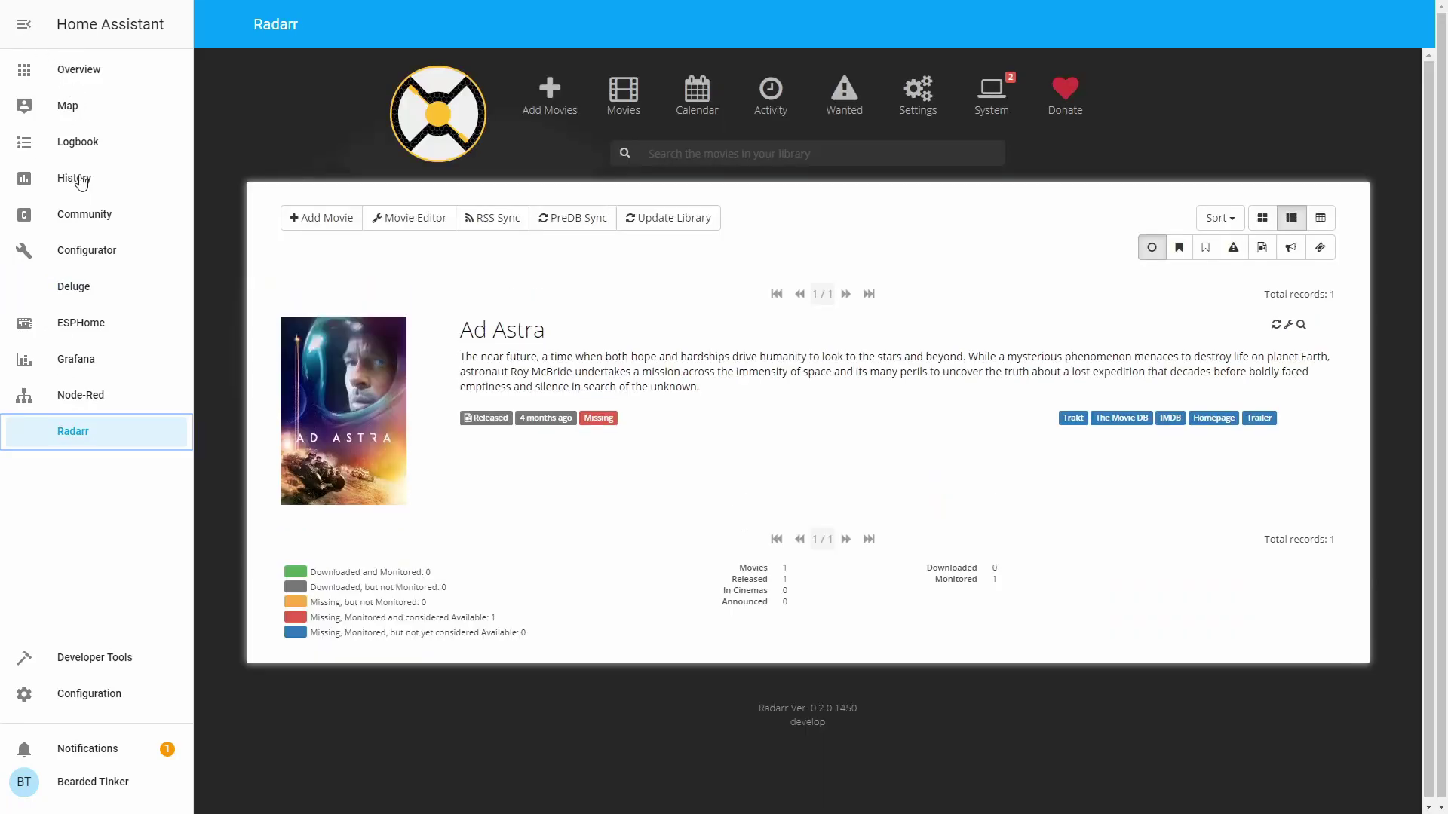